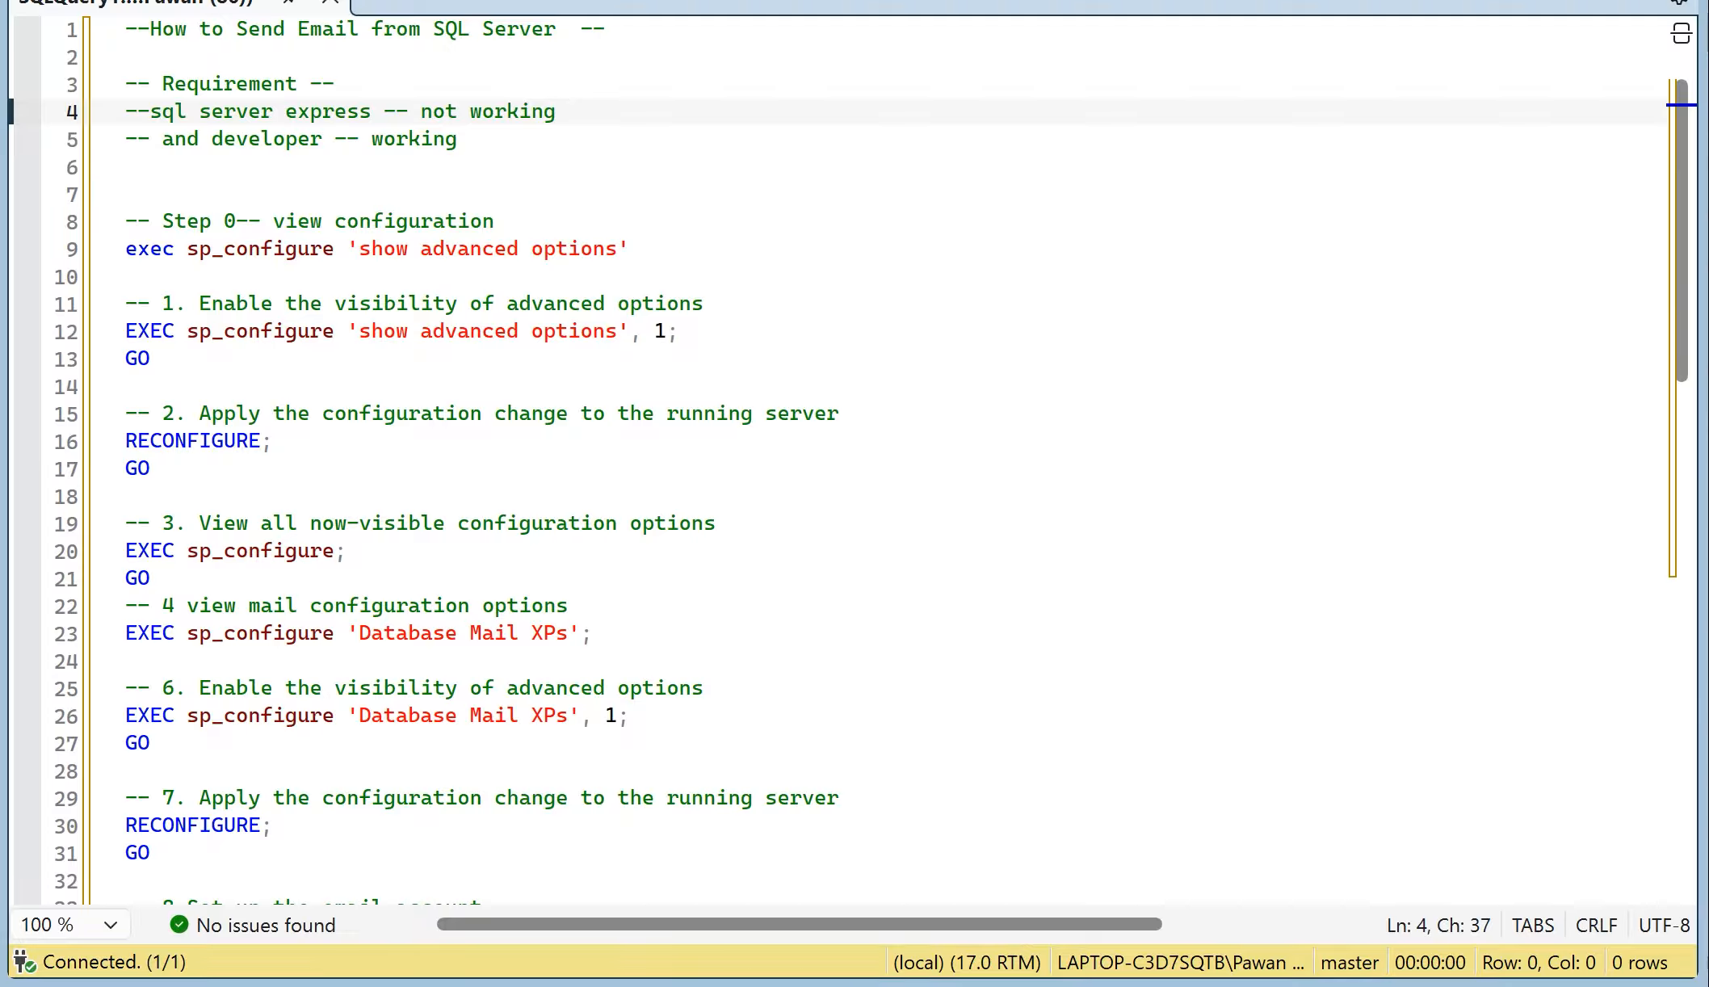
drag(471, 138, 138, 139)
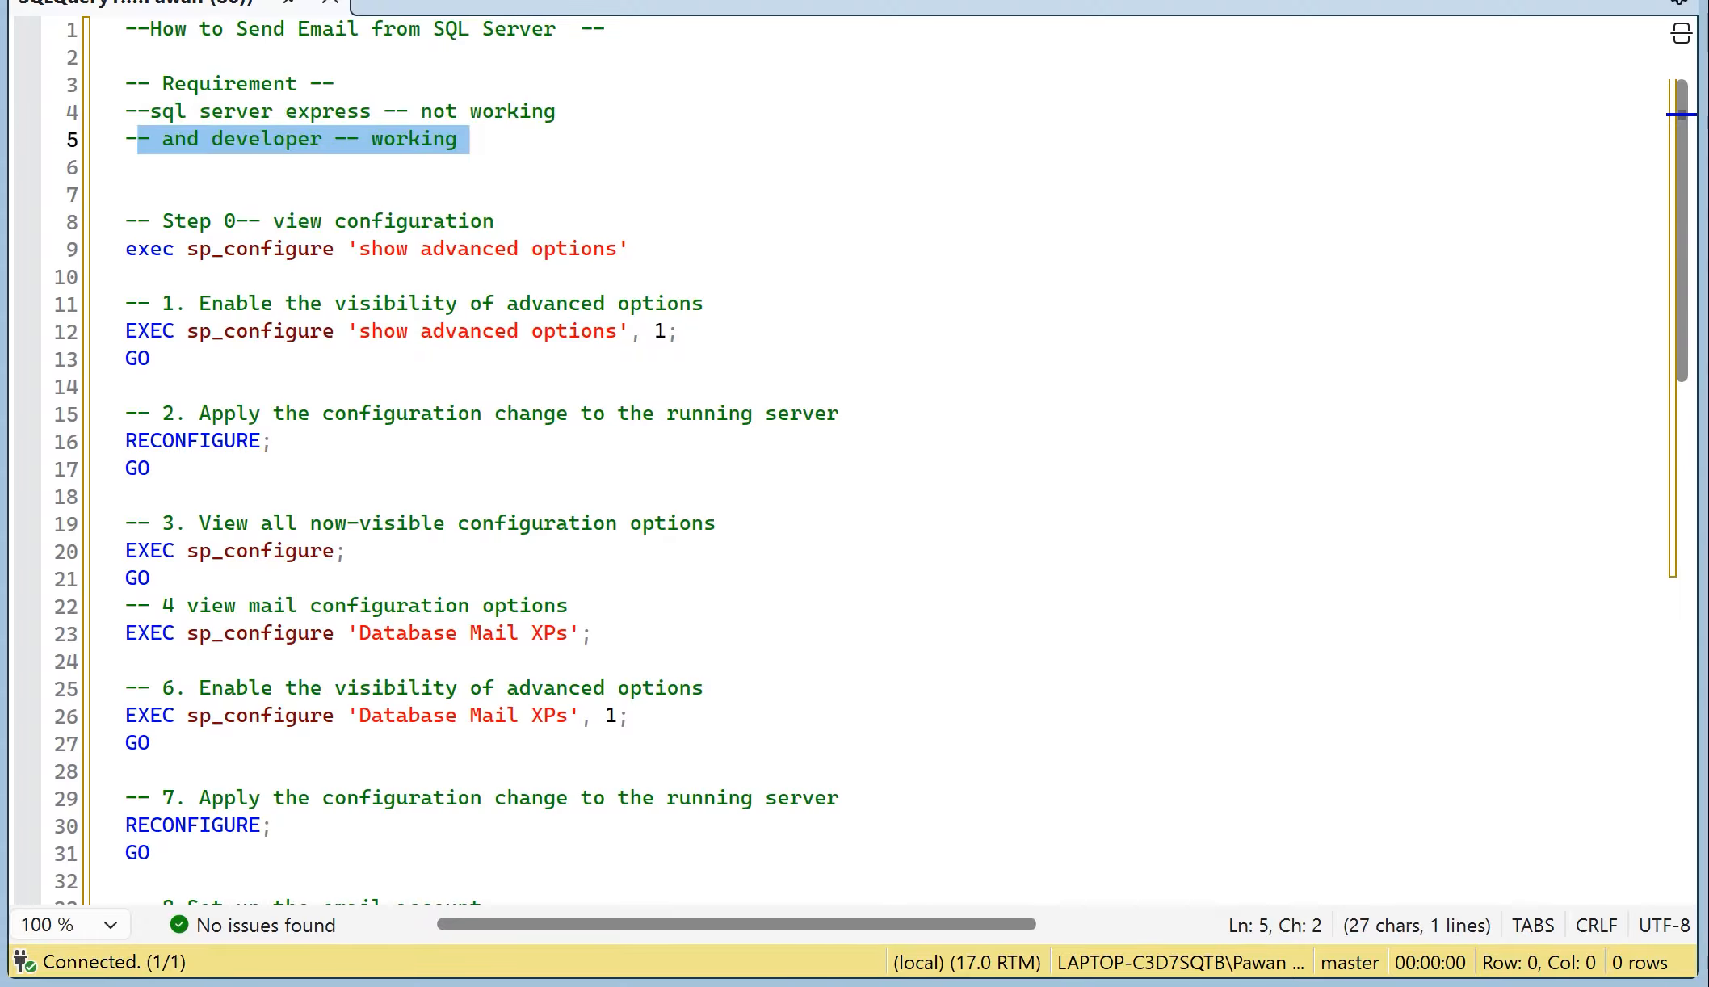
click(126, 386)
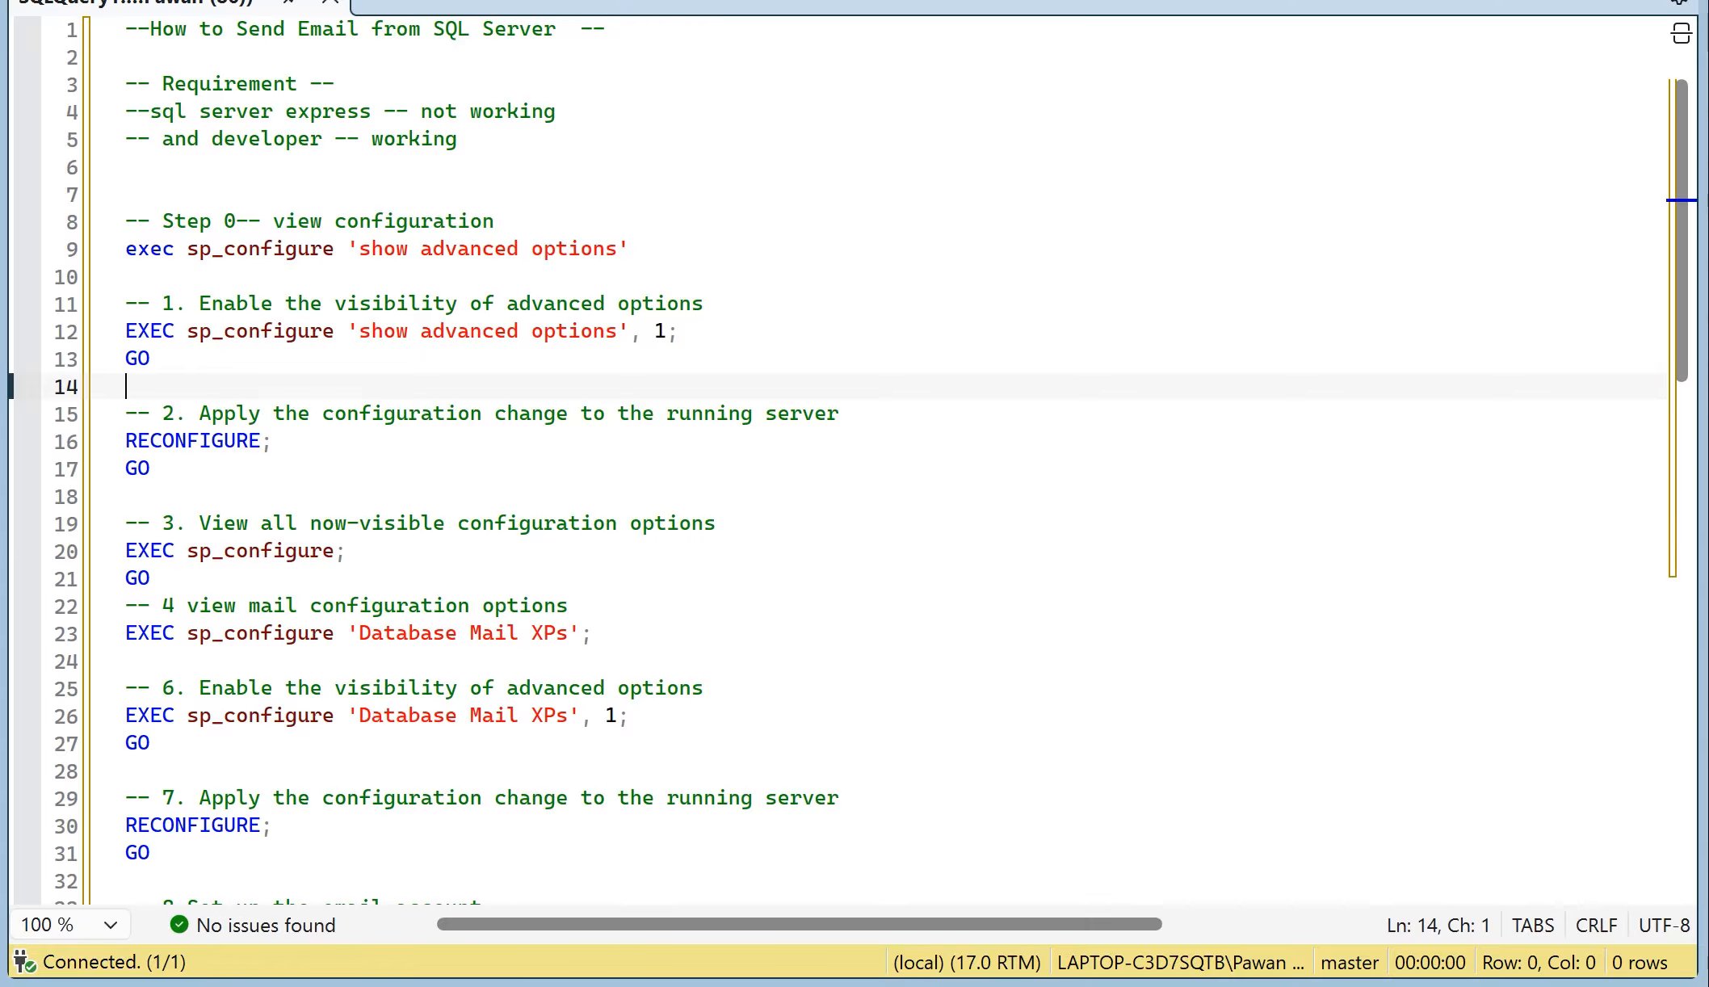
double_click(260, 249)
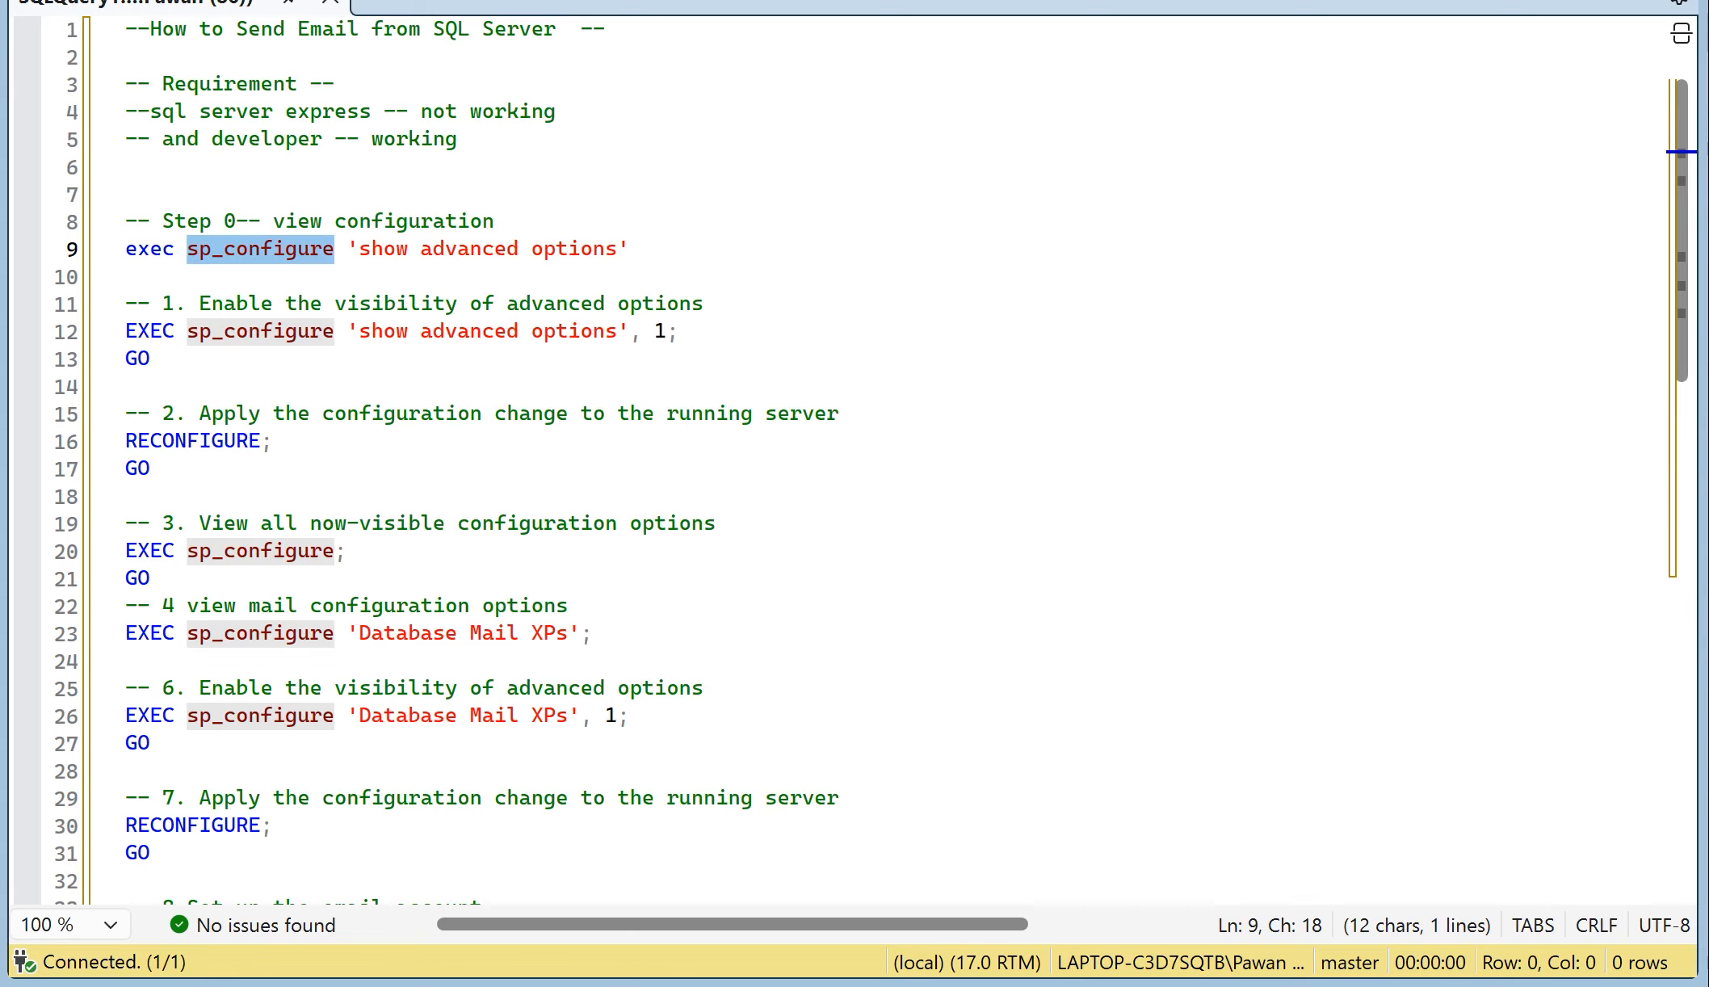
drag(598, 634, 126, 634)
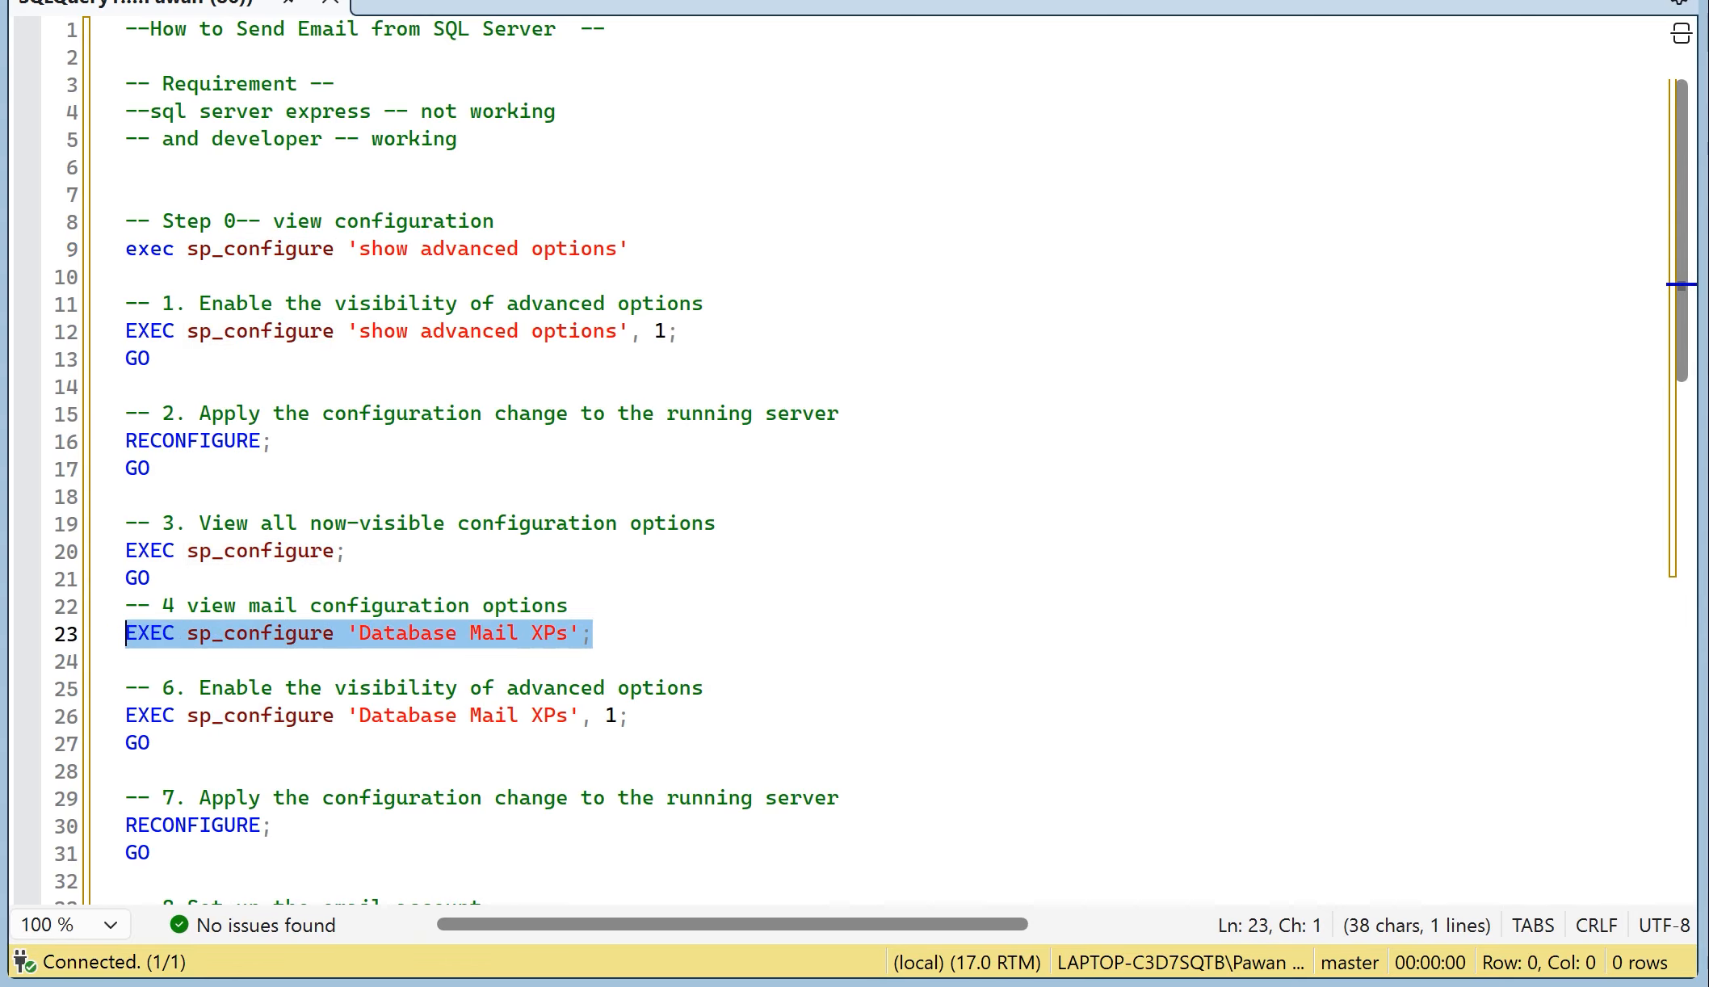
click(126, 387)
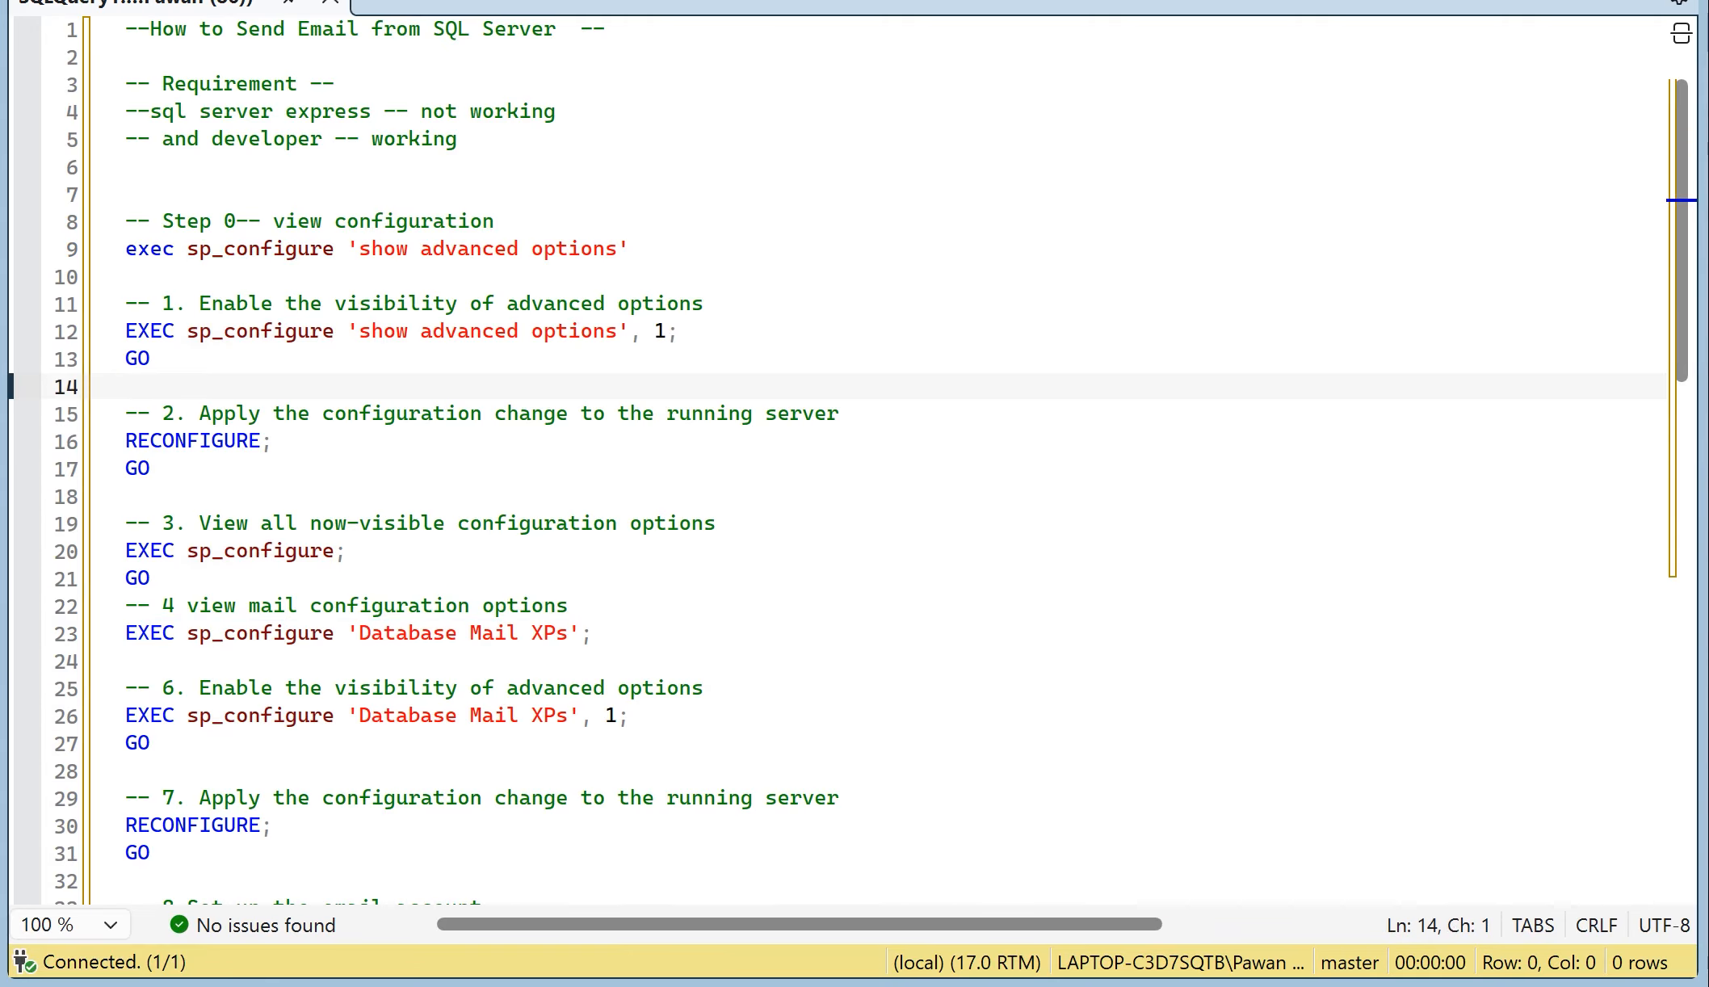
Step: Run only the step 0 statement exec sp_configure 'show advanced options' and check its run_value in the results
drag(630, 248, 126, 248)
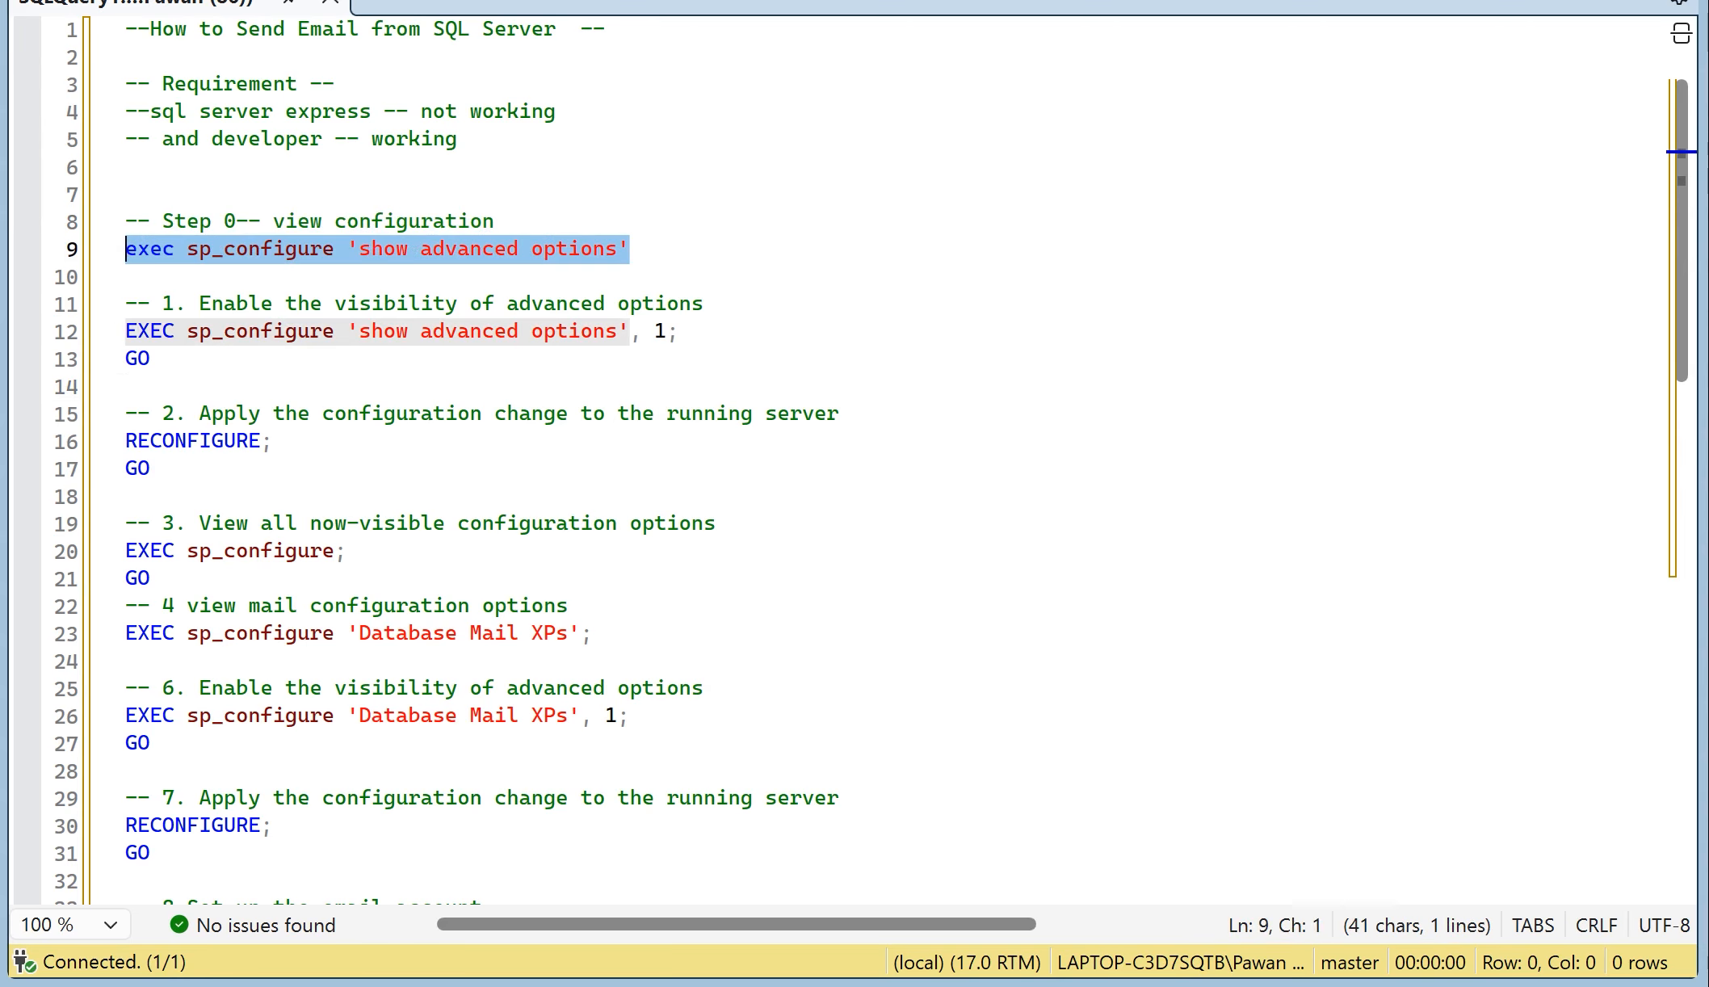
key(F5)
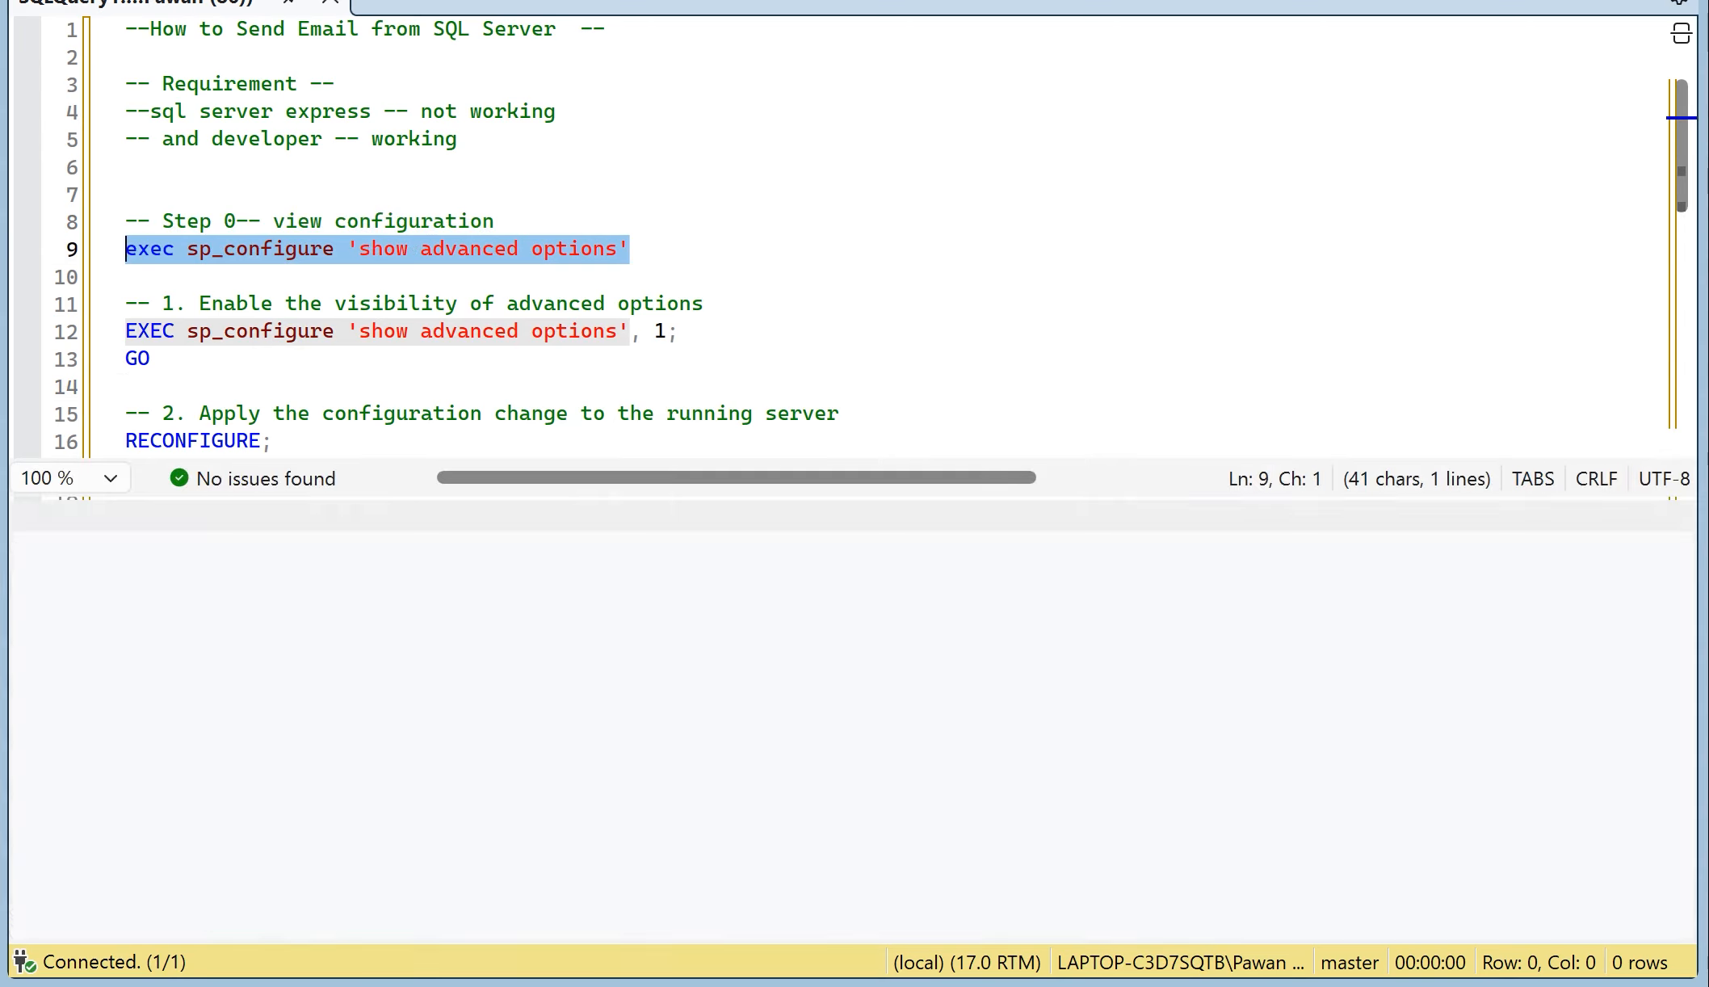
click(537, 566)
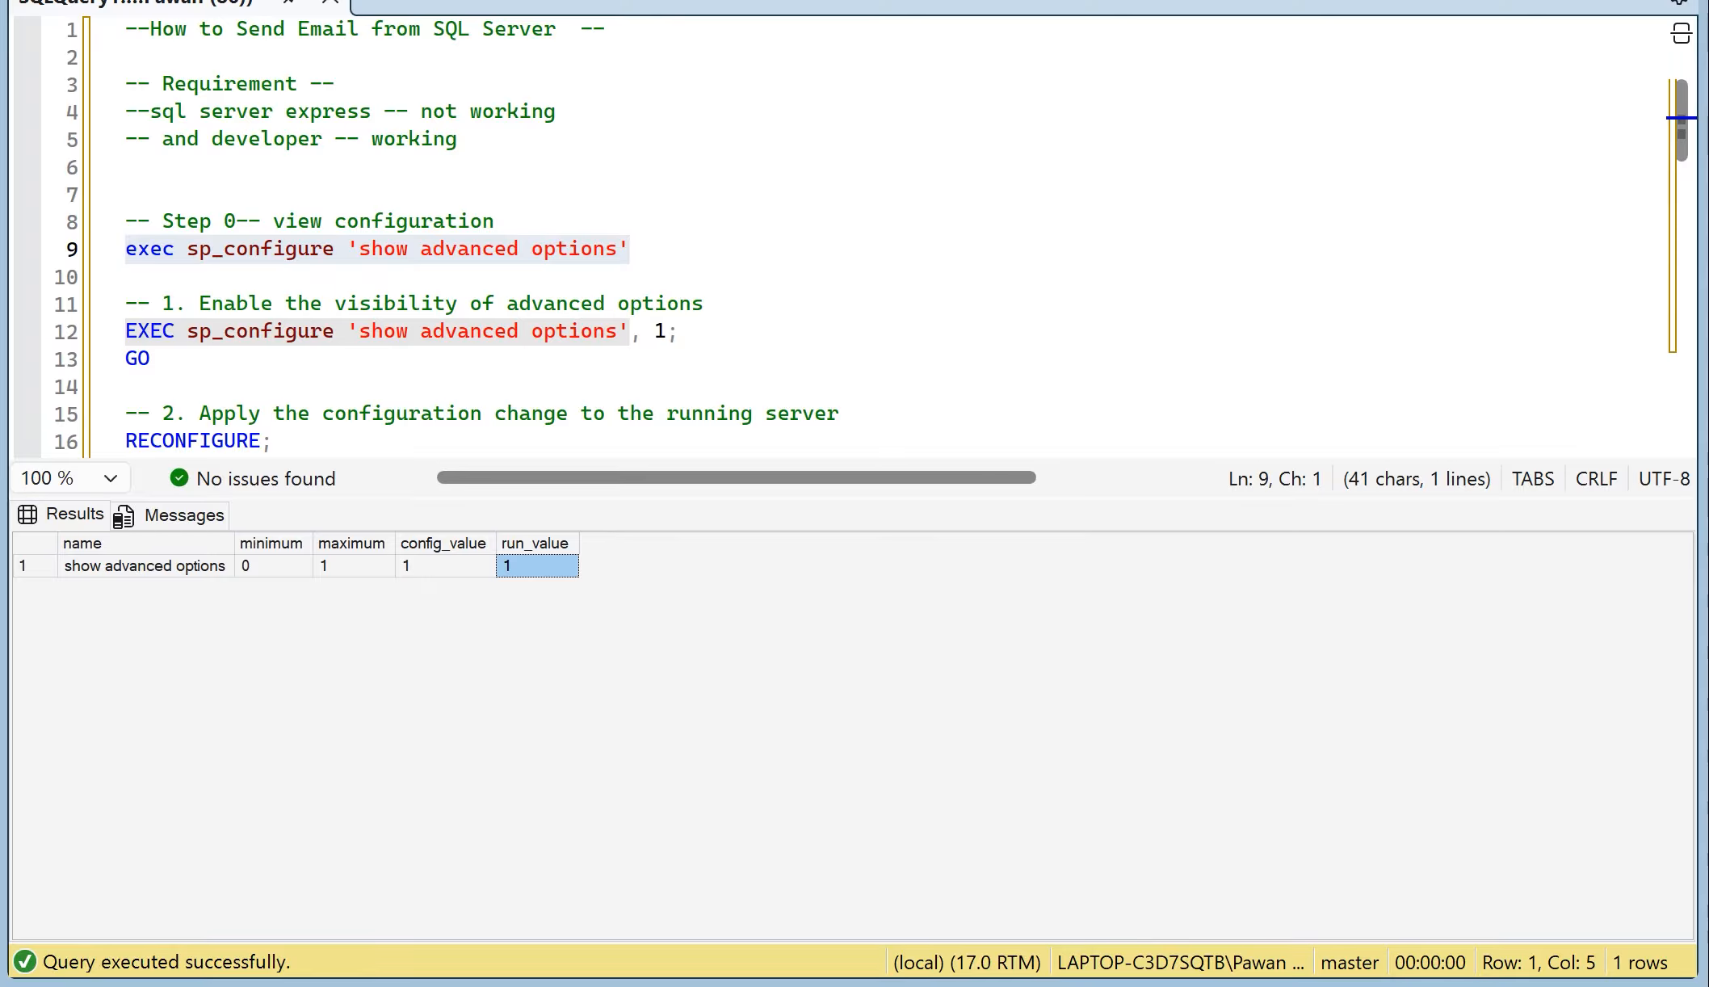
Step: Review the script sections for enabling advanced options, reconfiguring the server and viewing all configuration options, without running them
drag(678, 331, 125, 331)
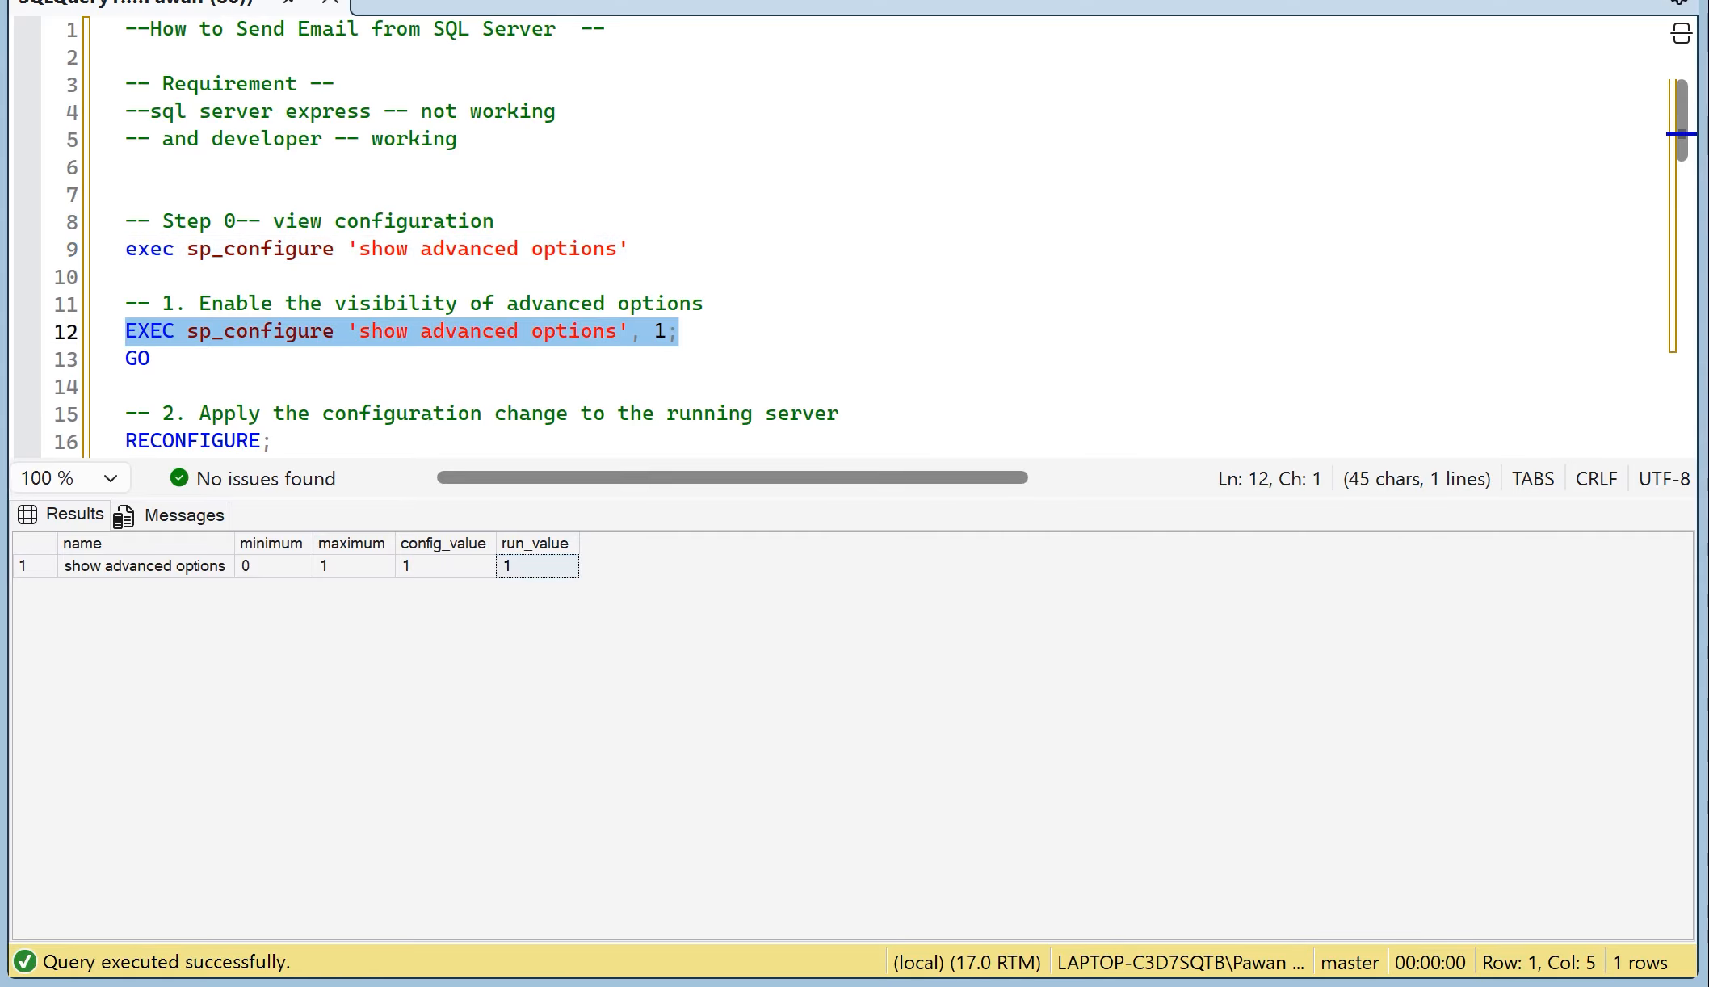
click(152, 358)
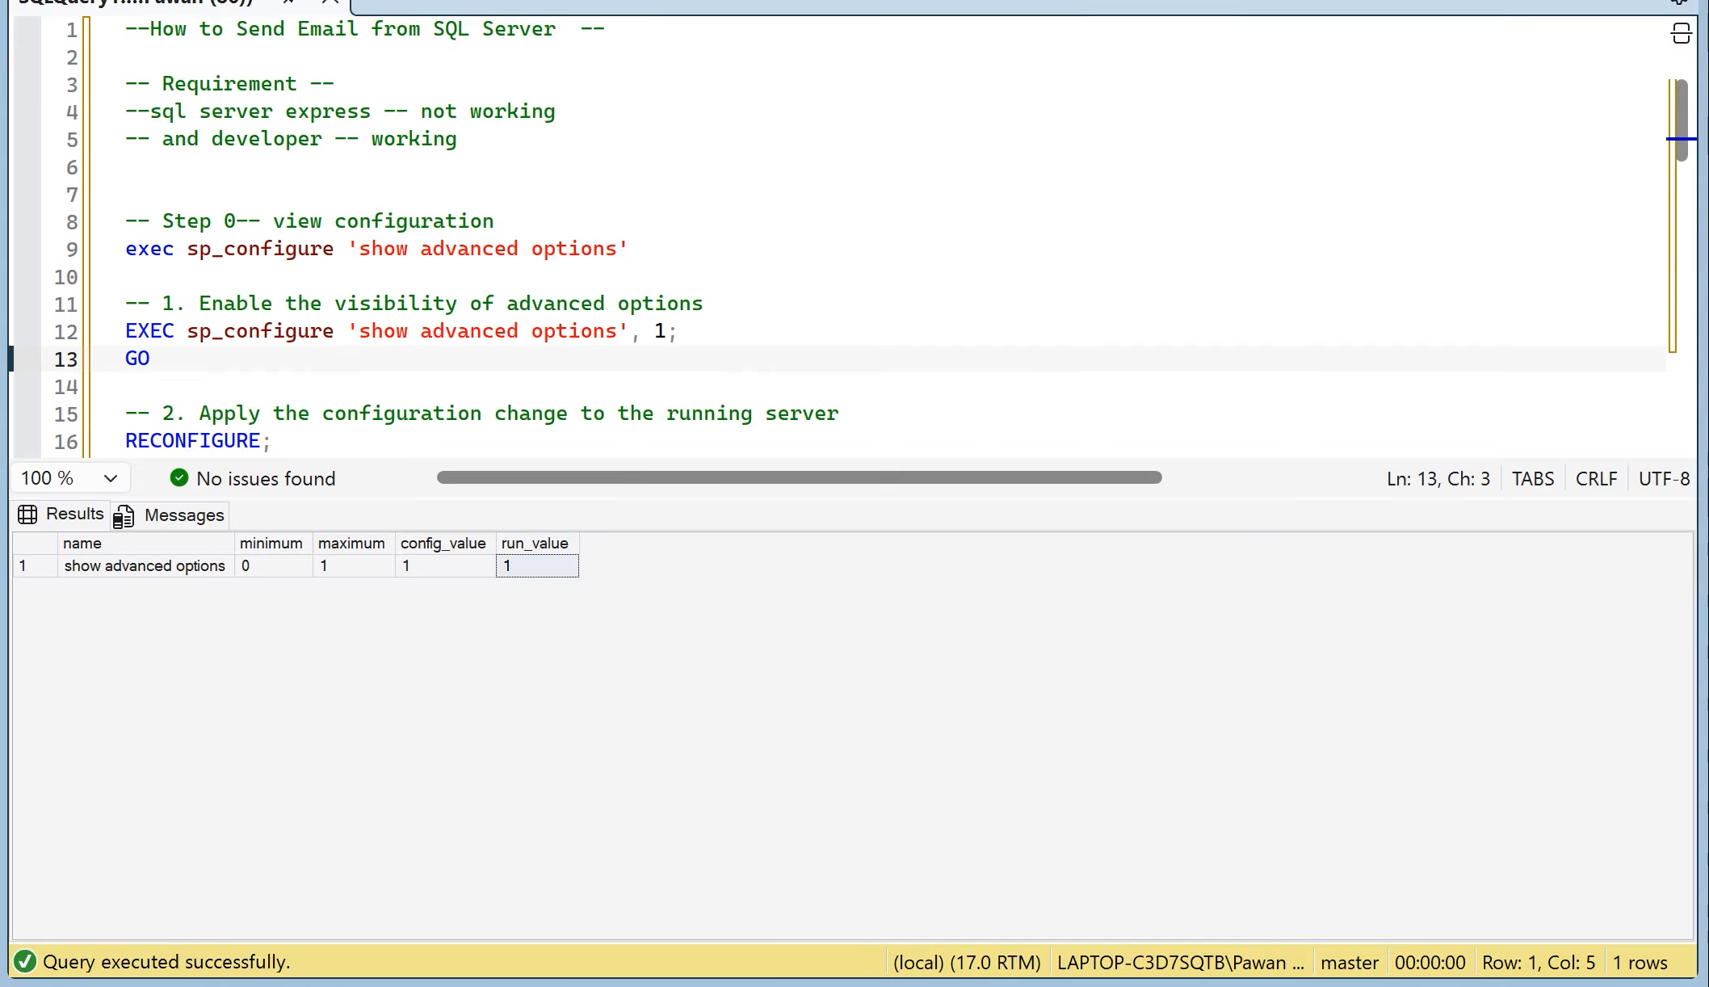
key(shift+Up)
key(shift+Up)
key(shift+Home)
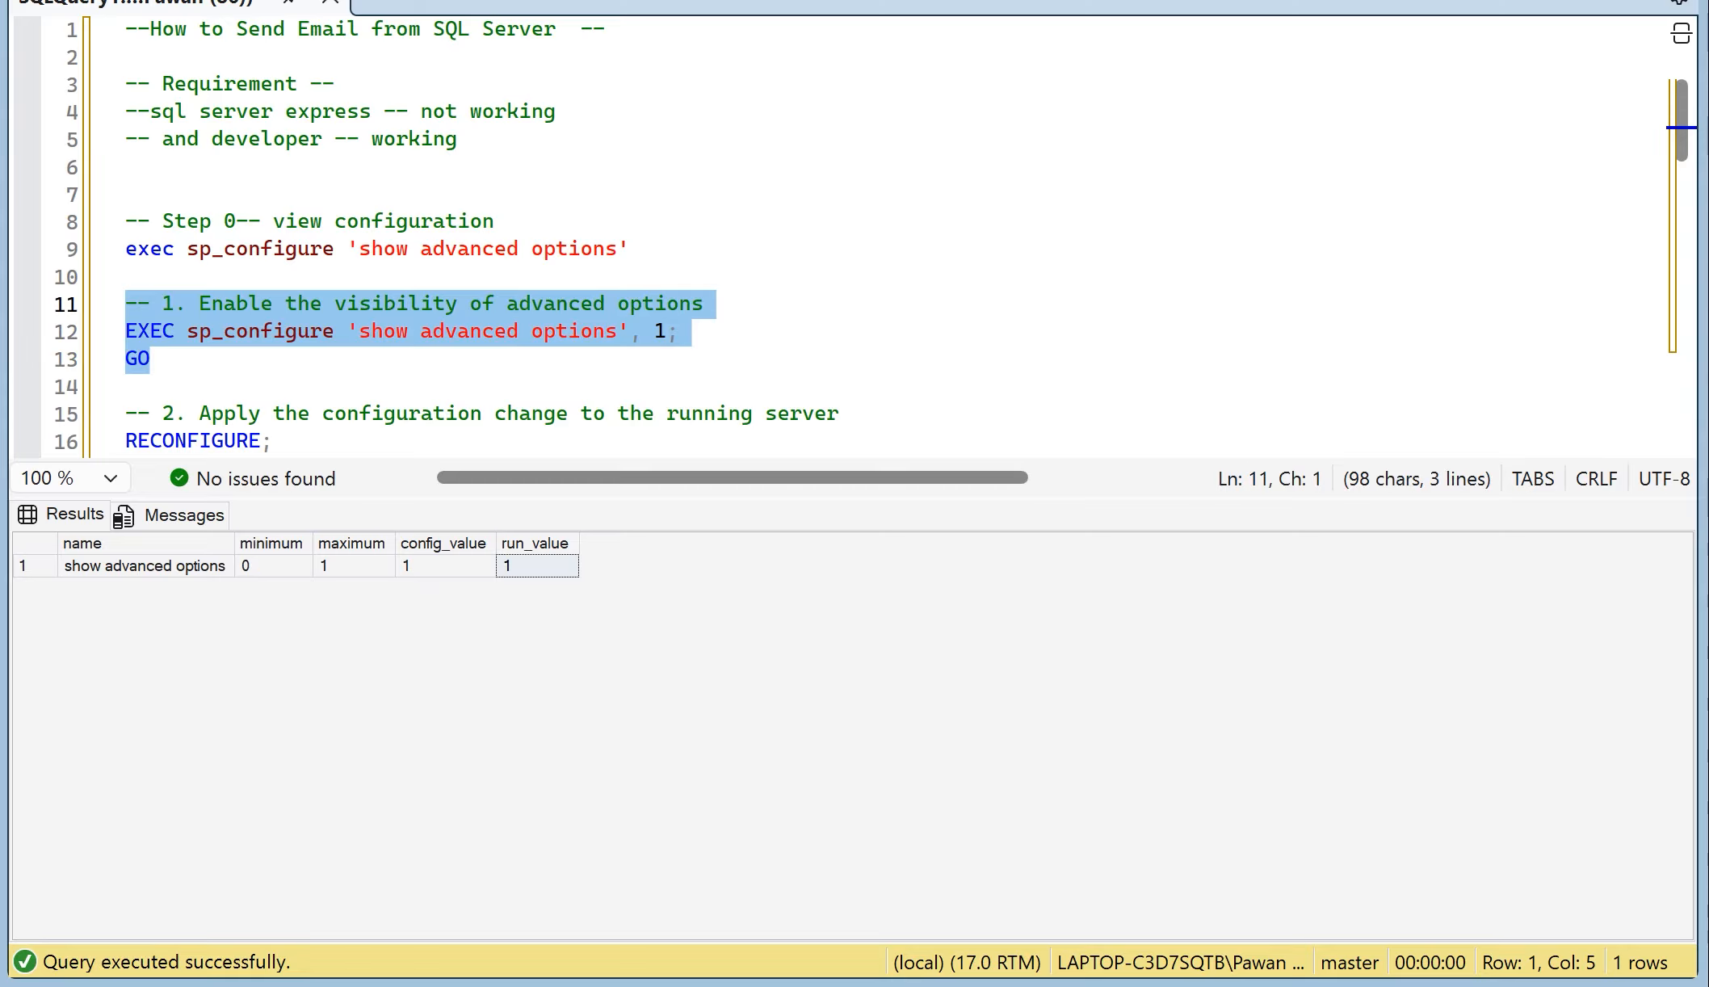
scroll(807, 234, down, 1)
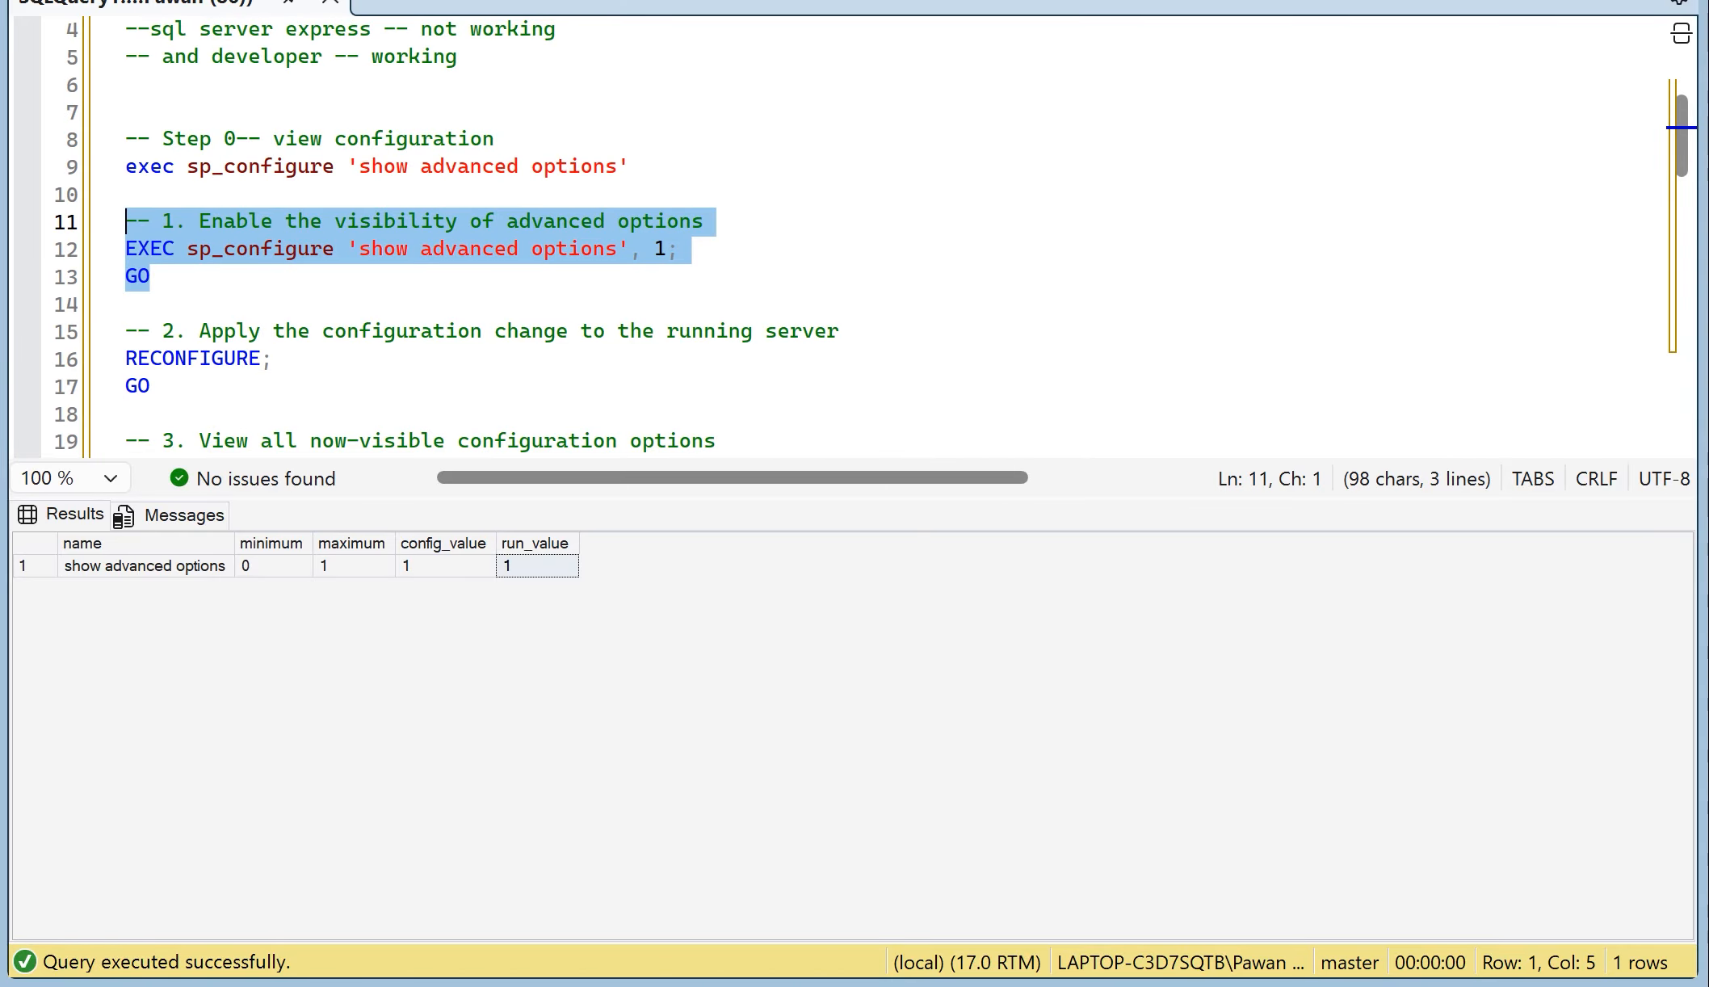
click(632, 167)
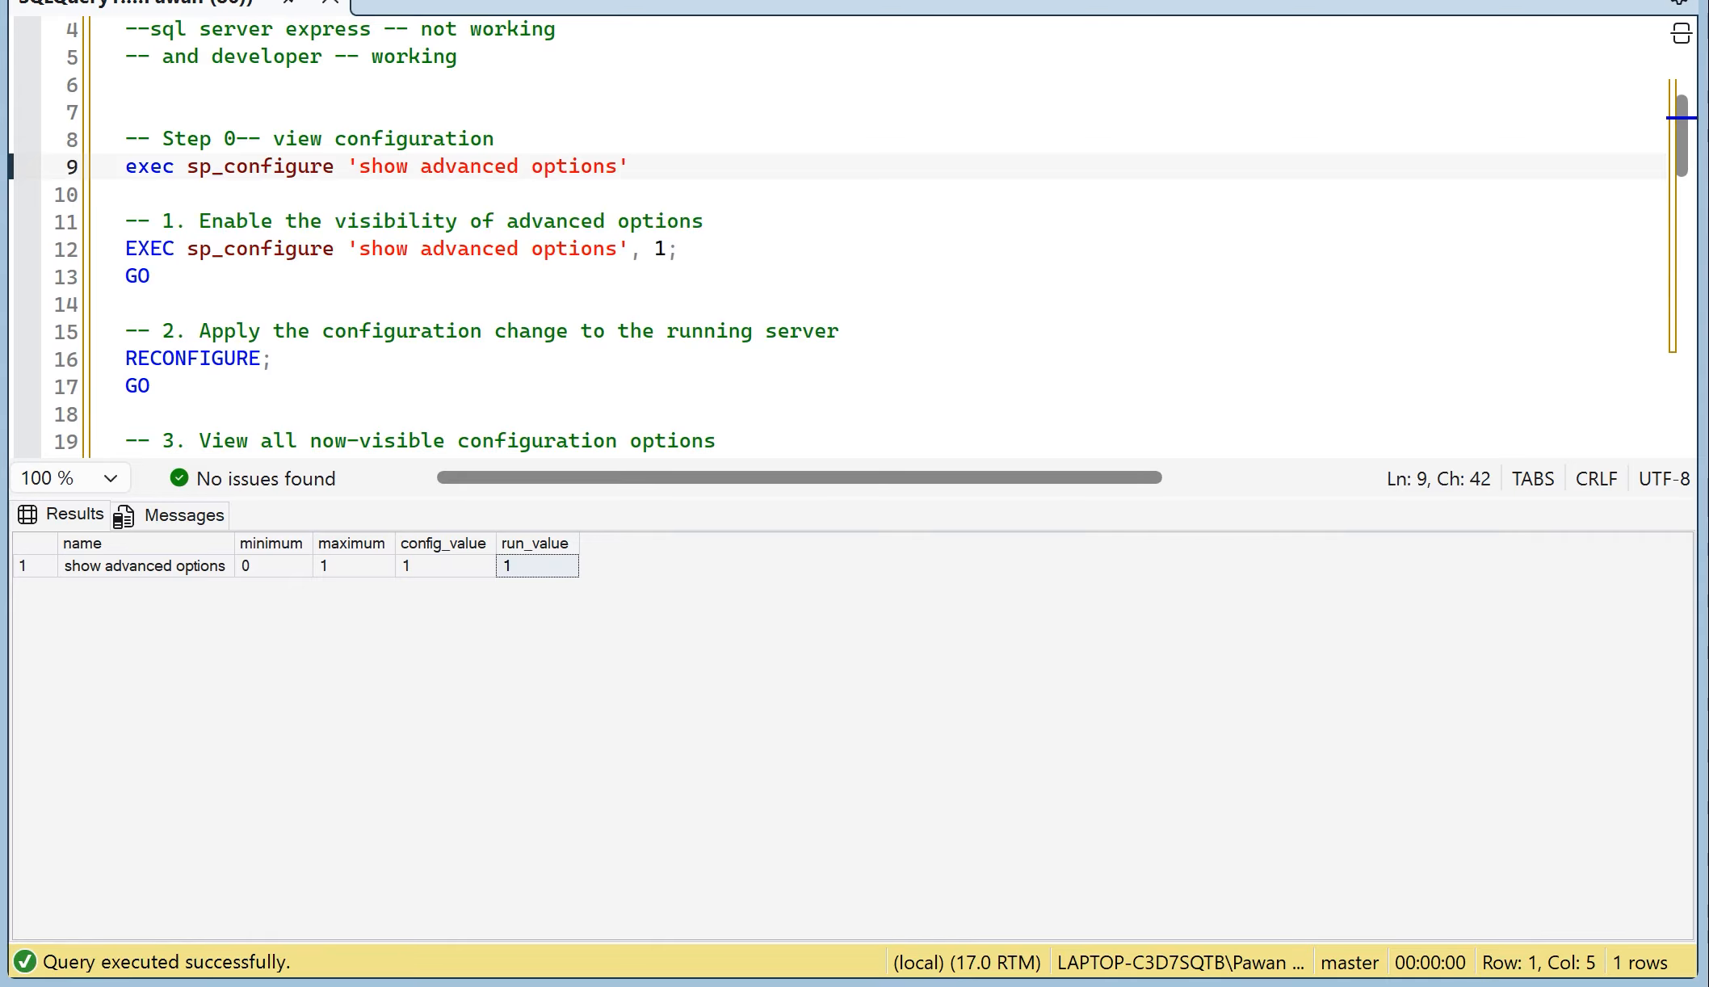
drag(150, 276, 125, 248)
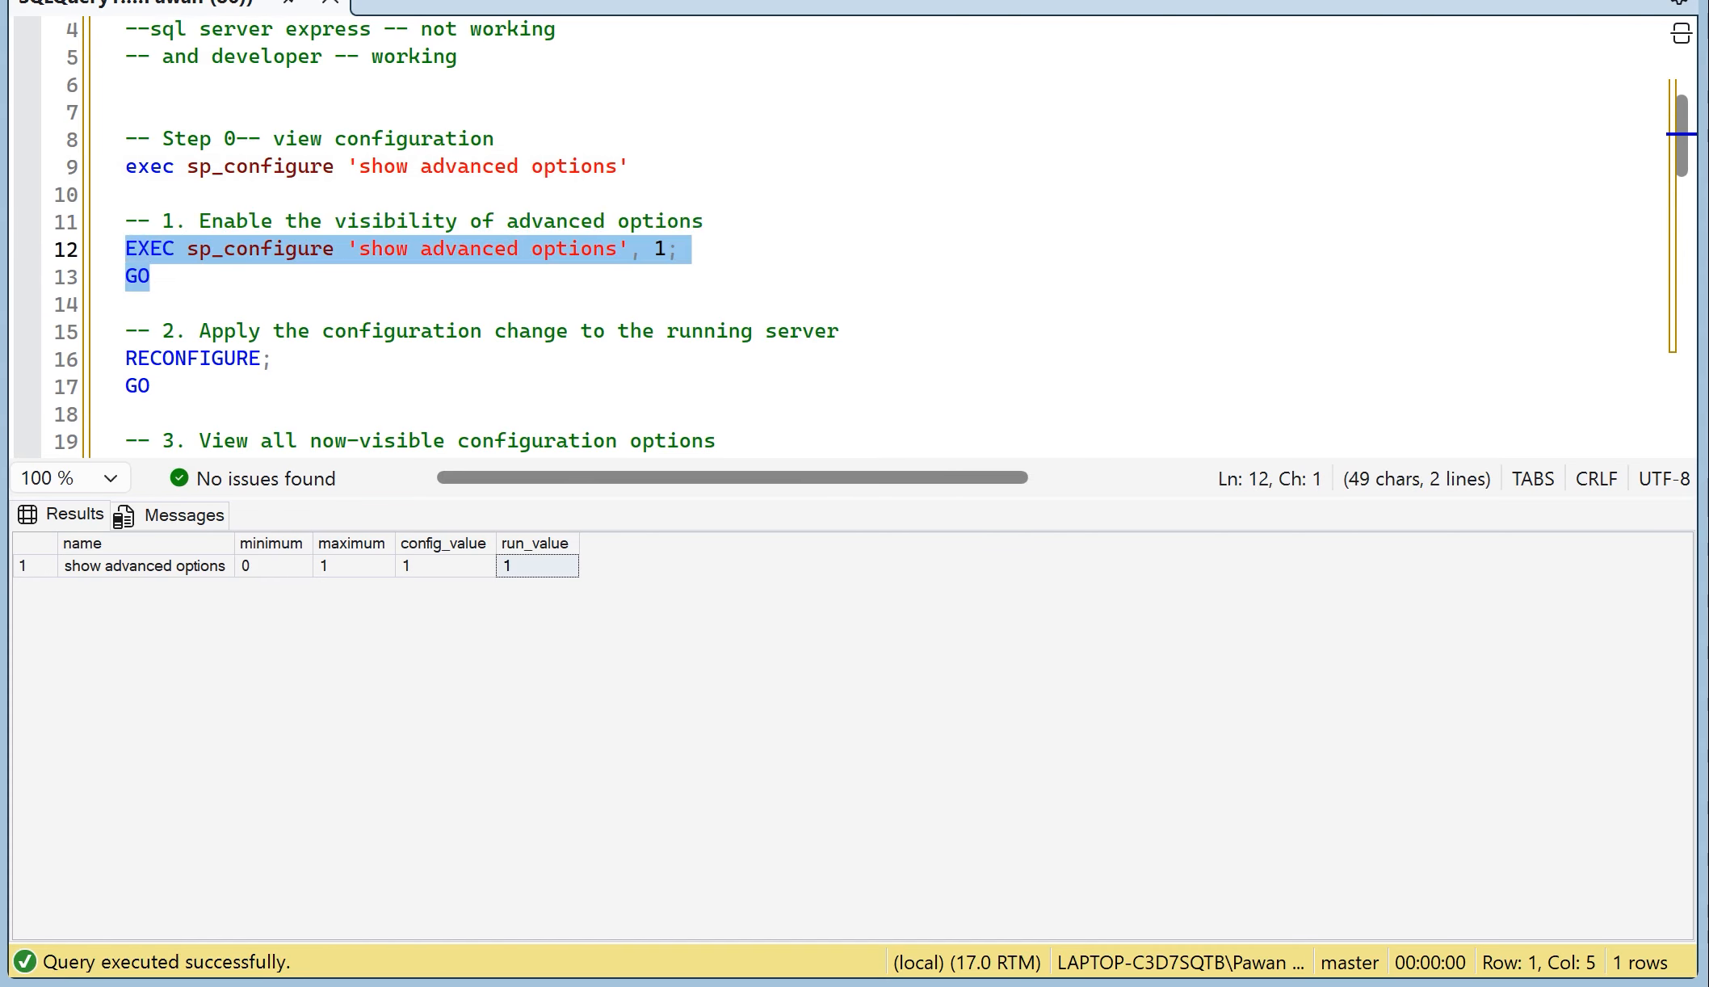
drag(151, 386, 139, 358)
click(153, 386)
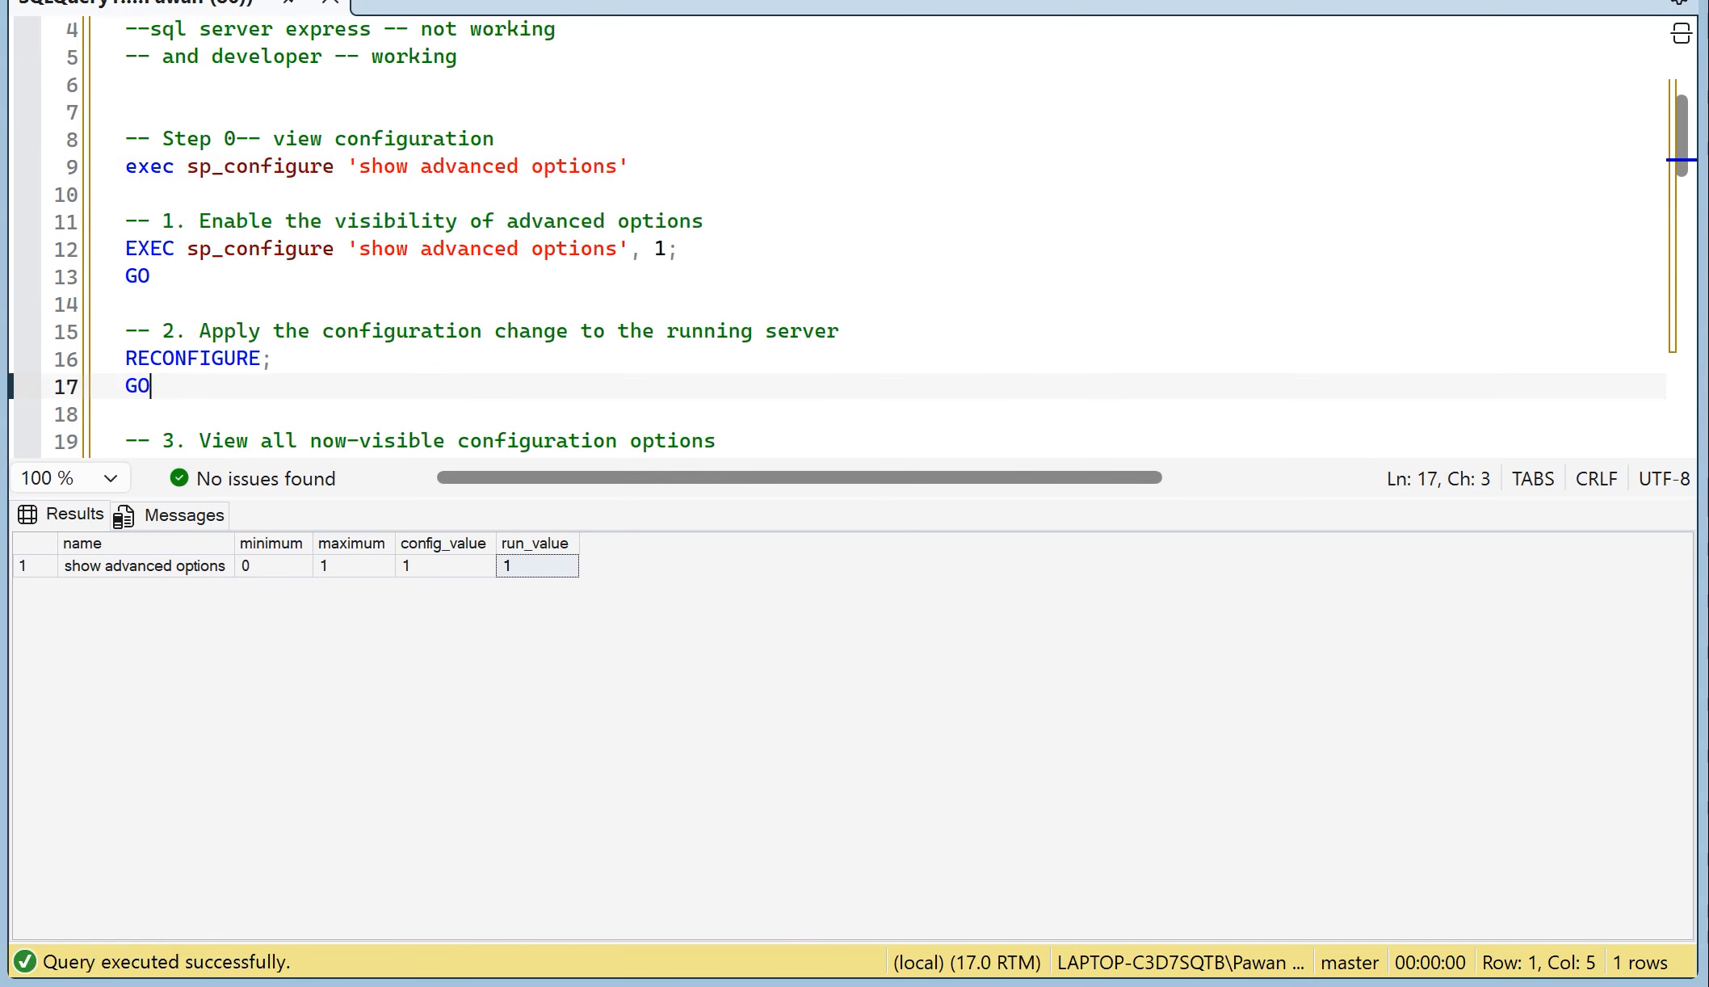
scroll(154, 385, down, 3)
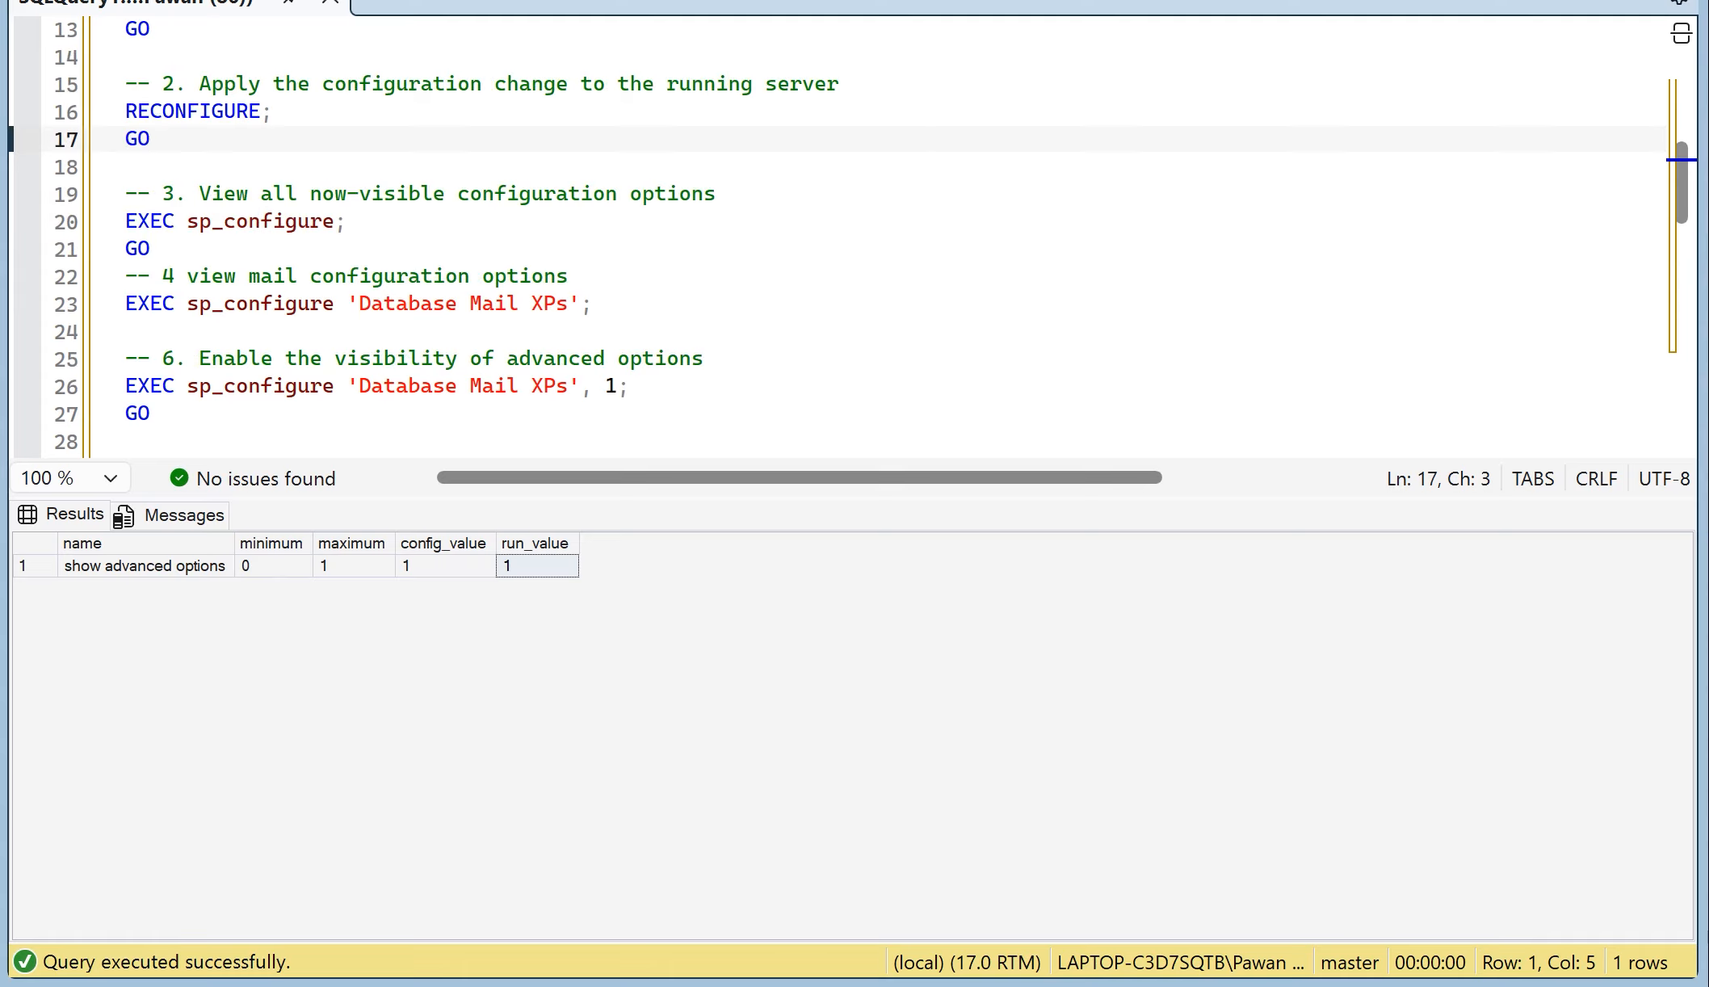
drag(346, 222, 126, 195)
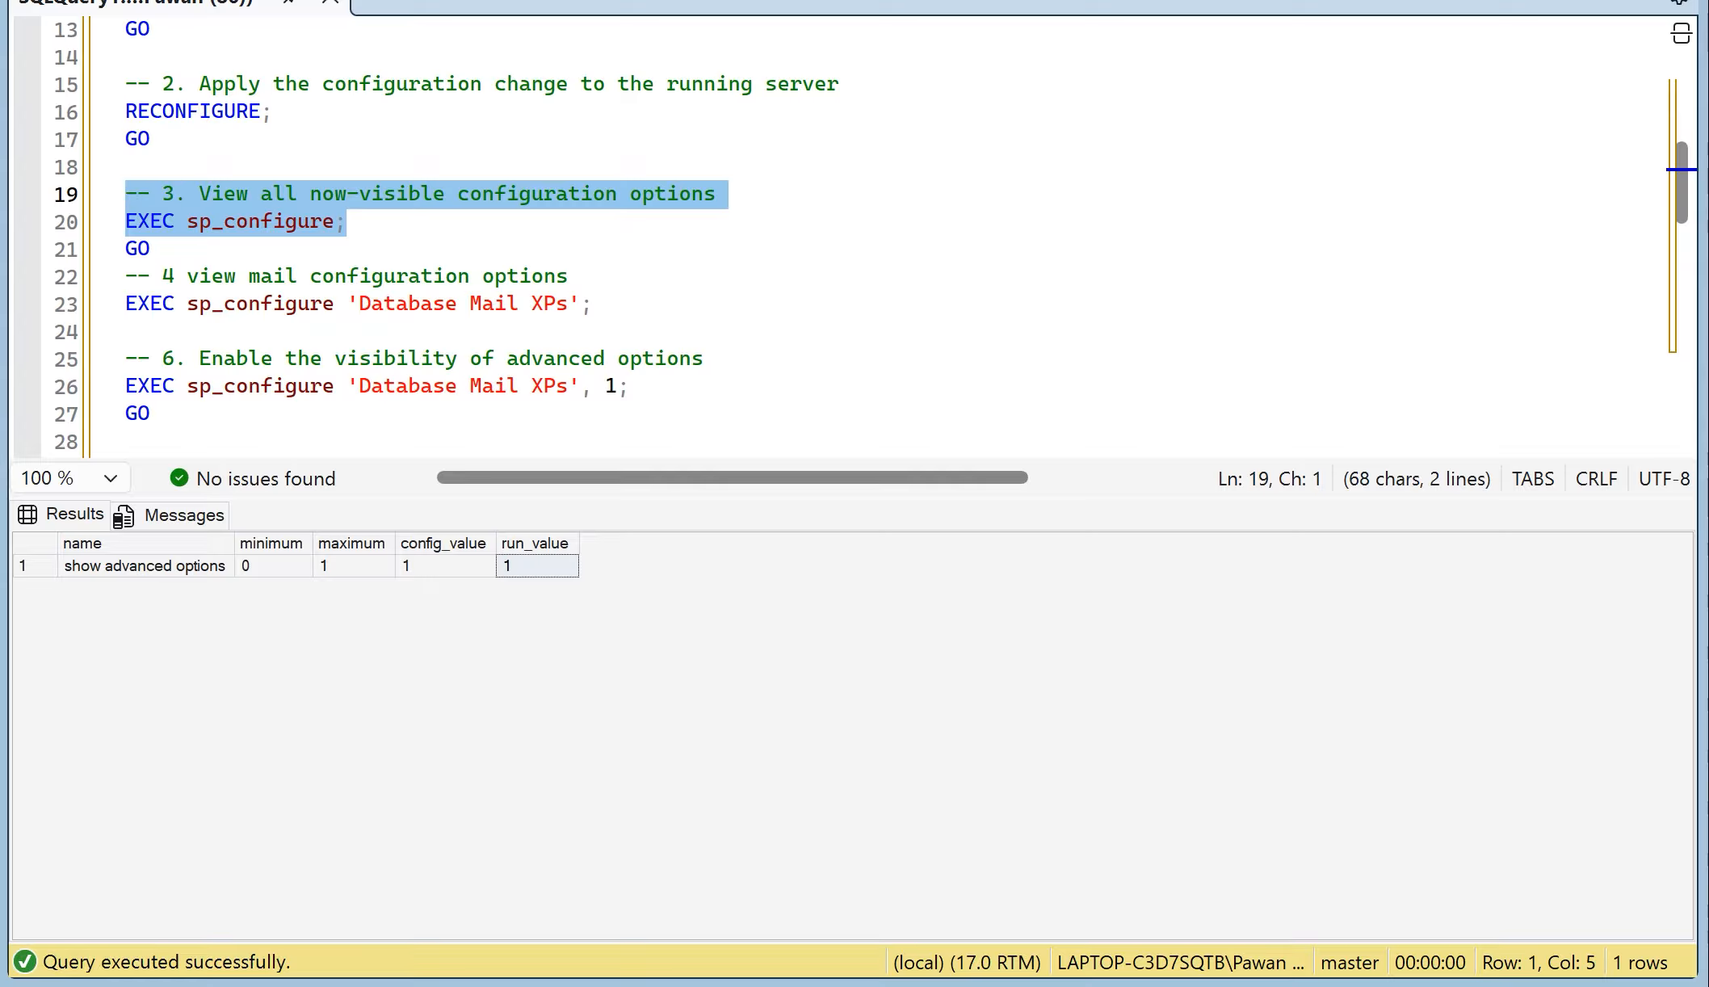
Step: Run only the step 4 statement EXEC sp_configure 'Database Mail XPs' and check its run_value
drag(593, 304, 125, 304)
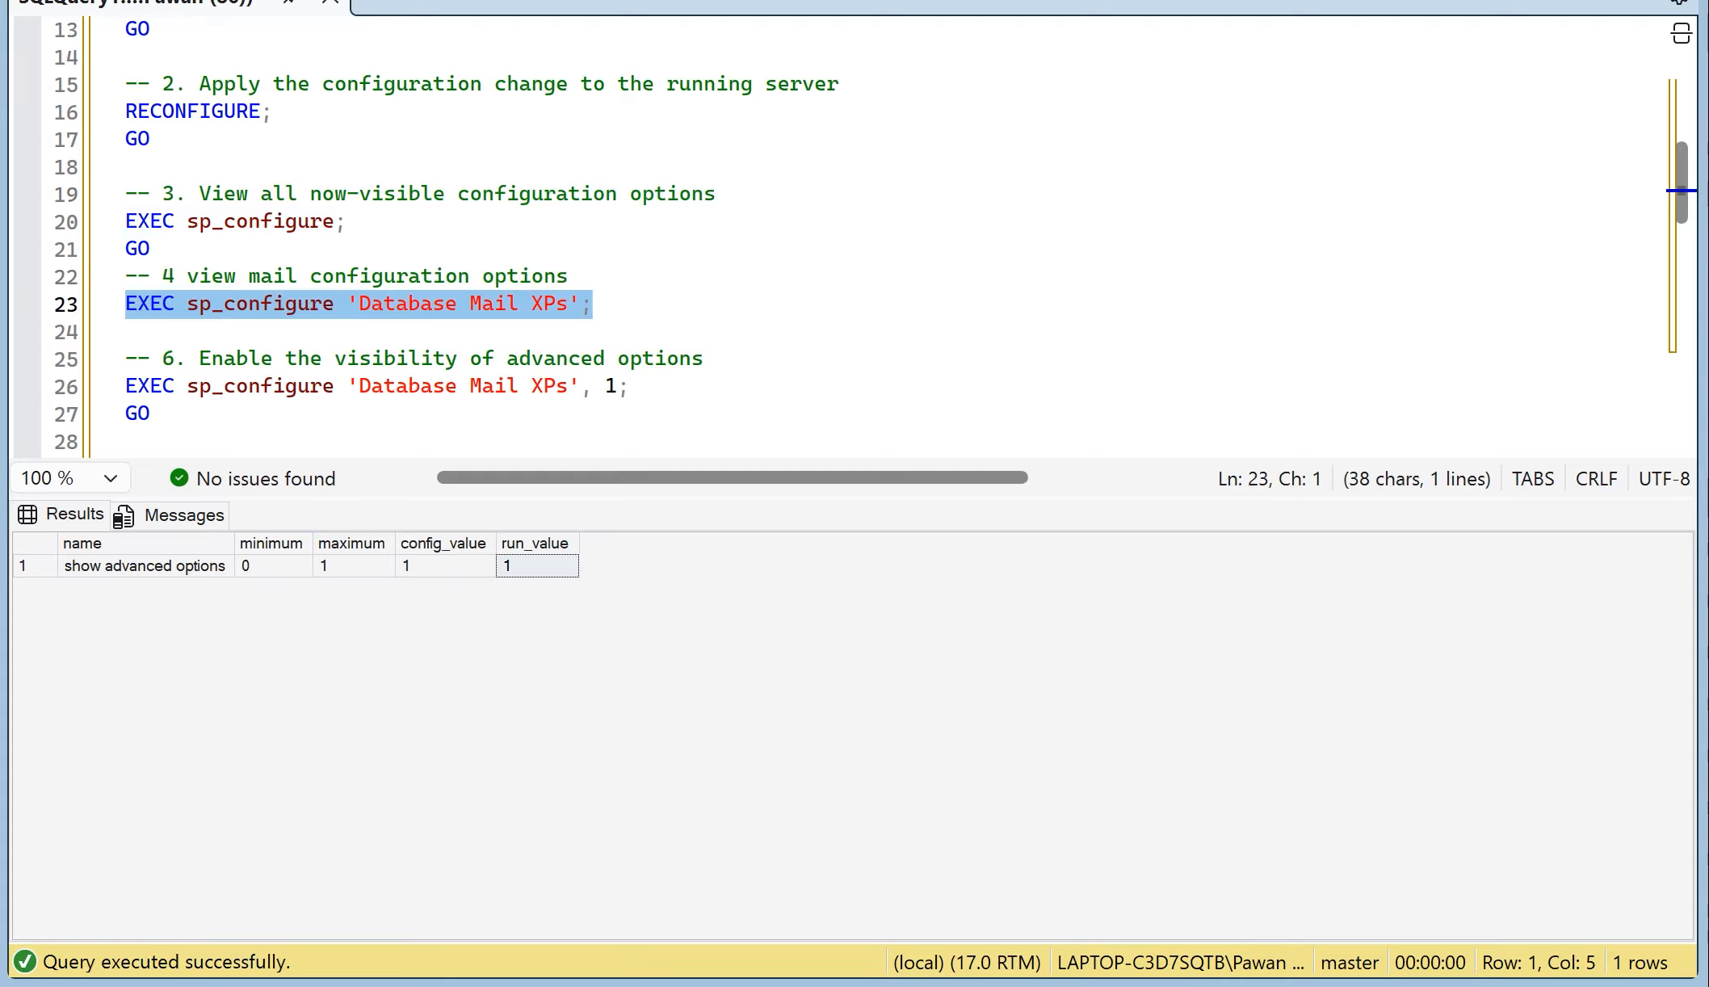
key(F5)
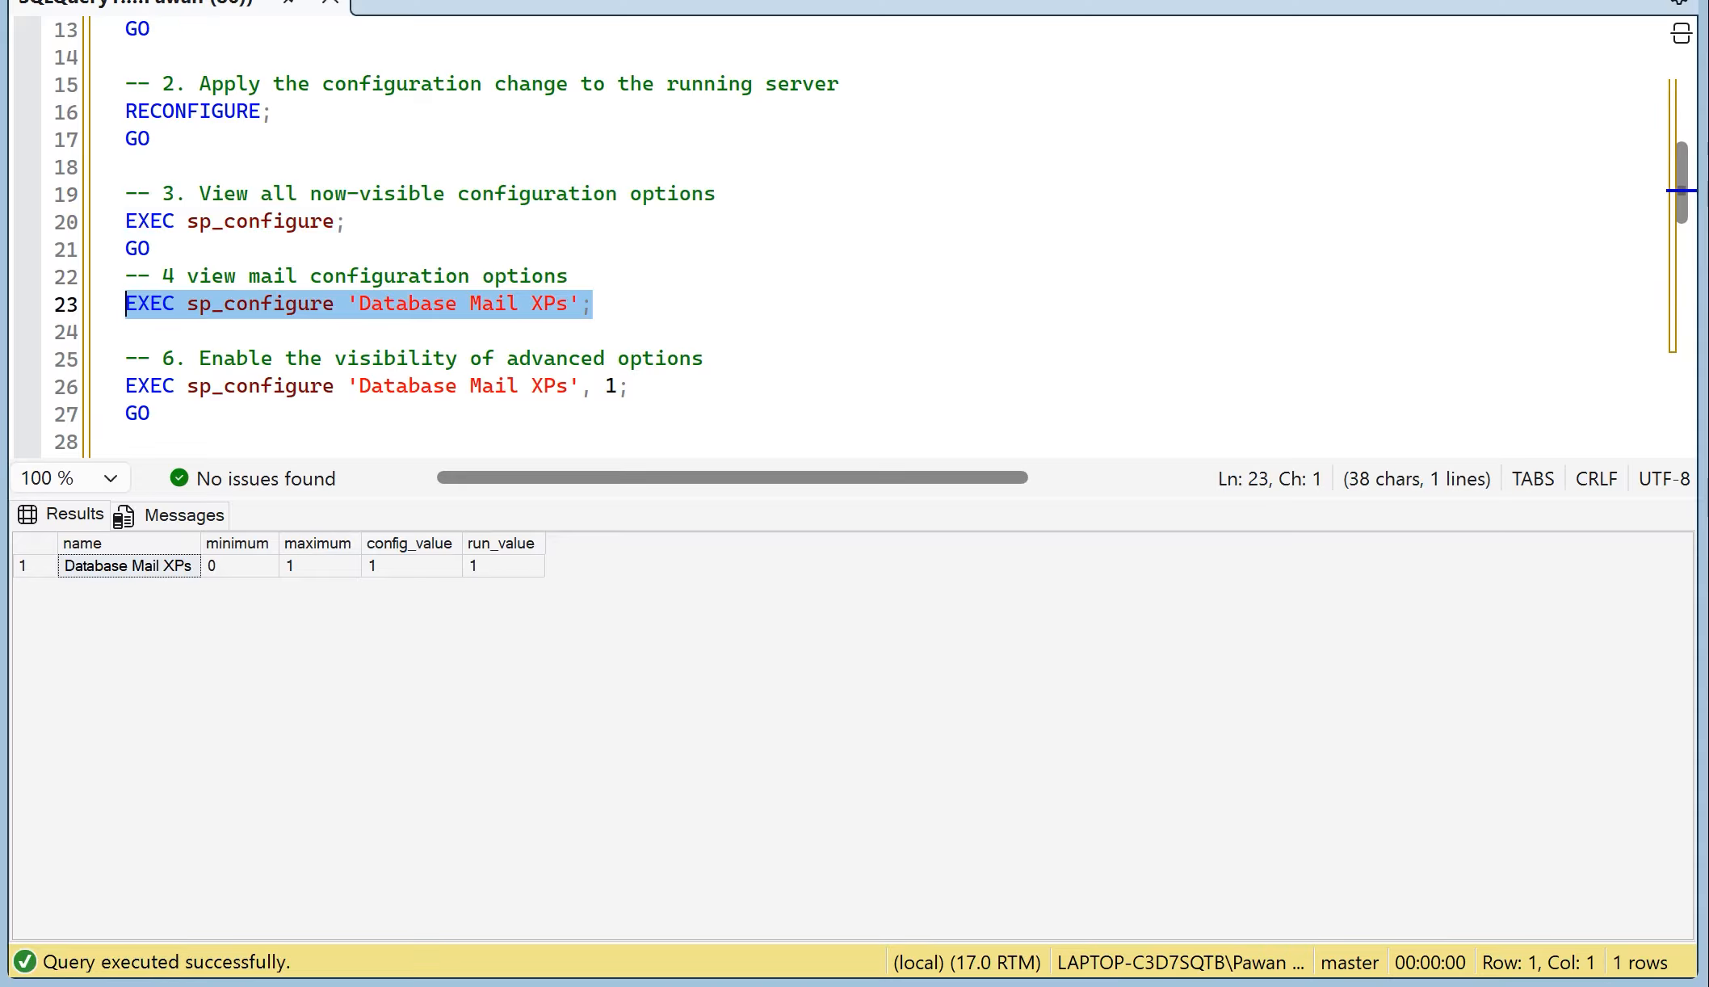
click(503, 566)
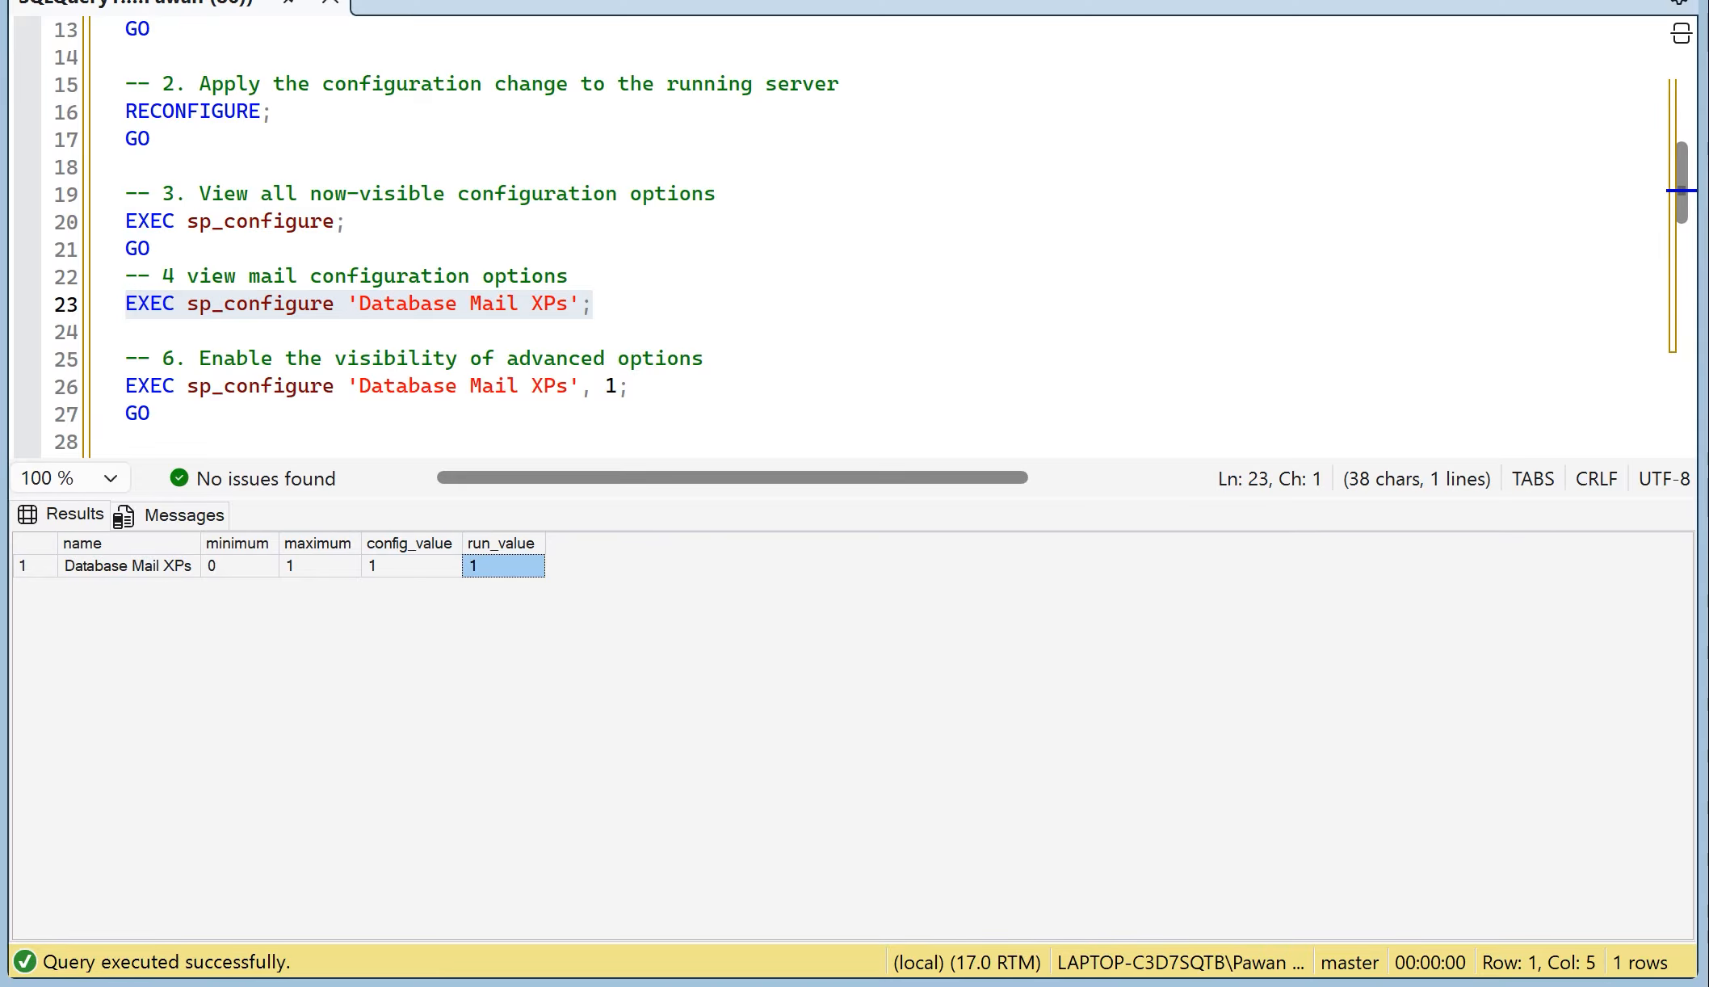
Step: Enable Database Mail XPs by running the step 6 sp_configure statement with value 1, and apply it with the step 7 RECONFIGURE
click(152, 413)
scroll(848, 236, down, 1)
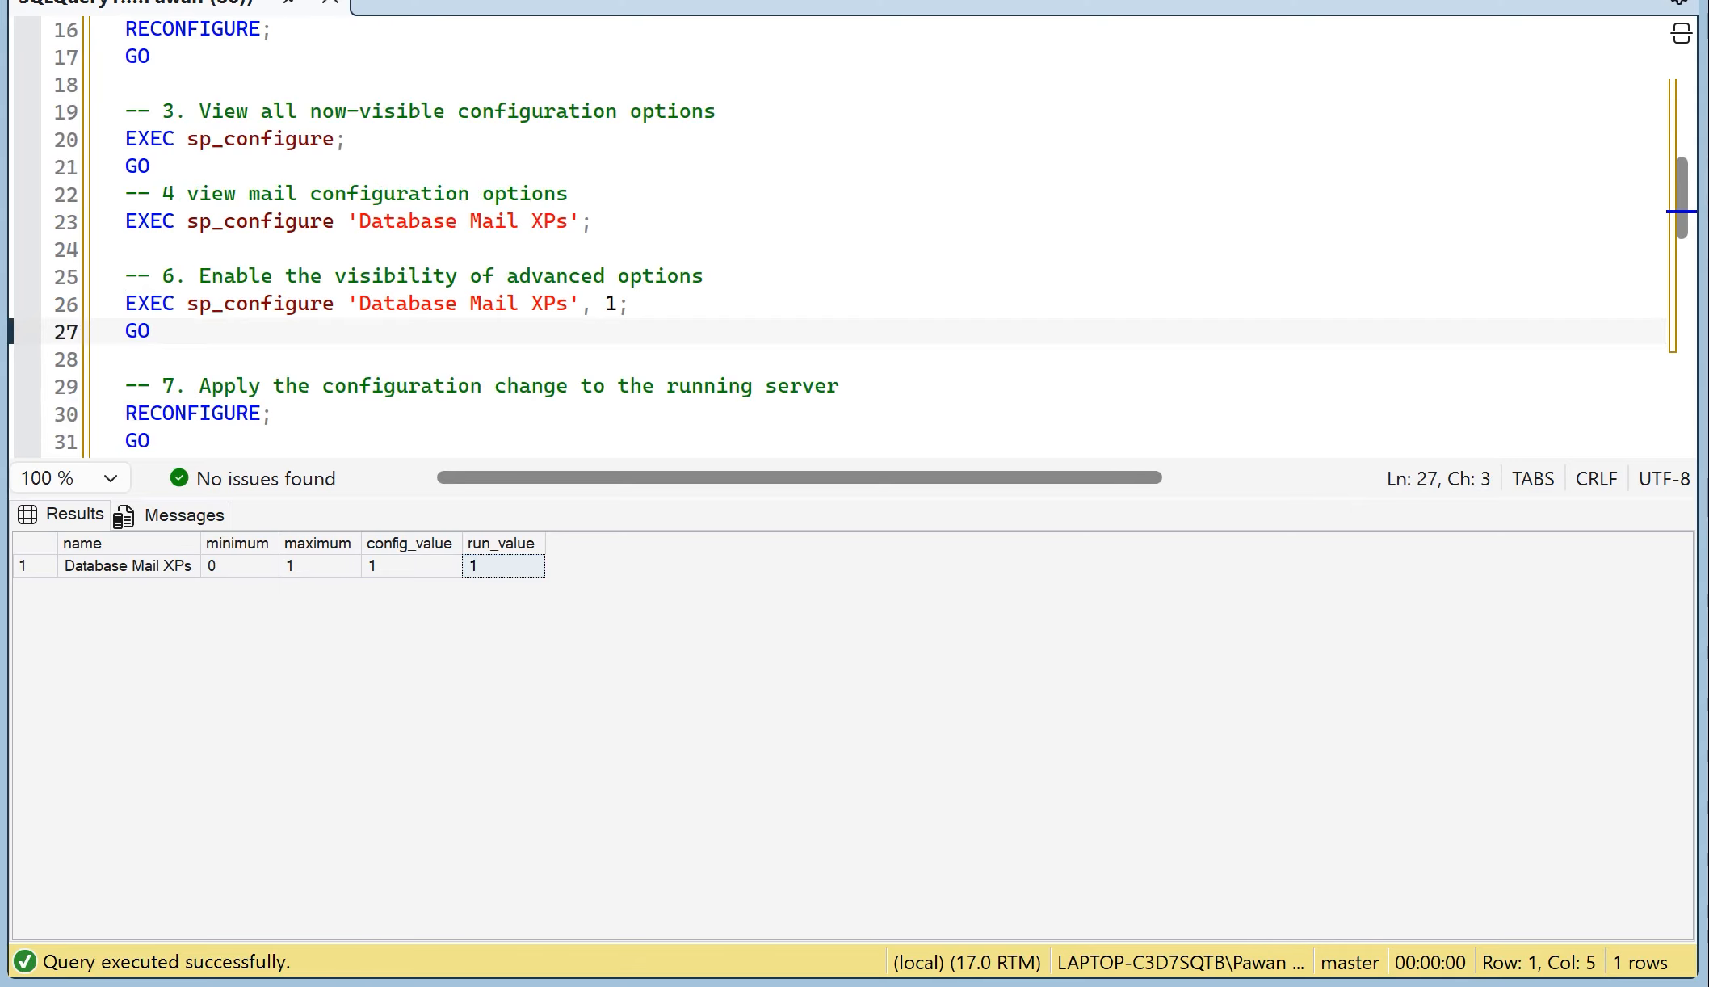
key(shift+Up)
key(shift+Home)
key(F5)
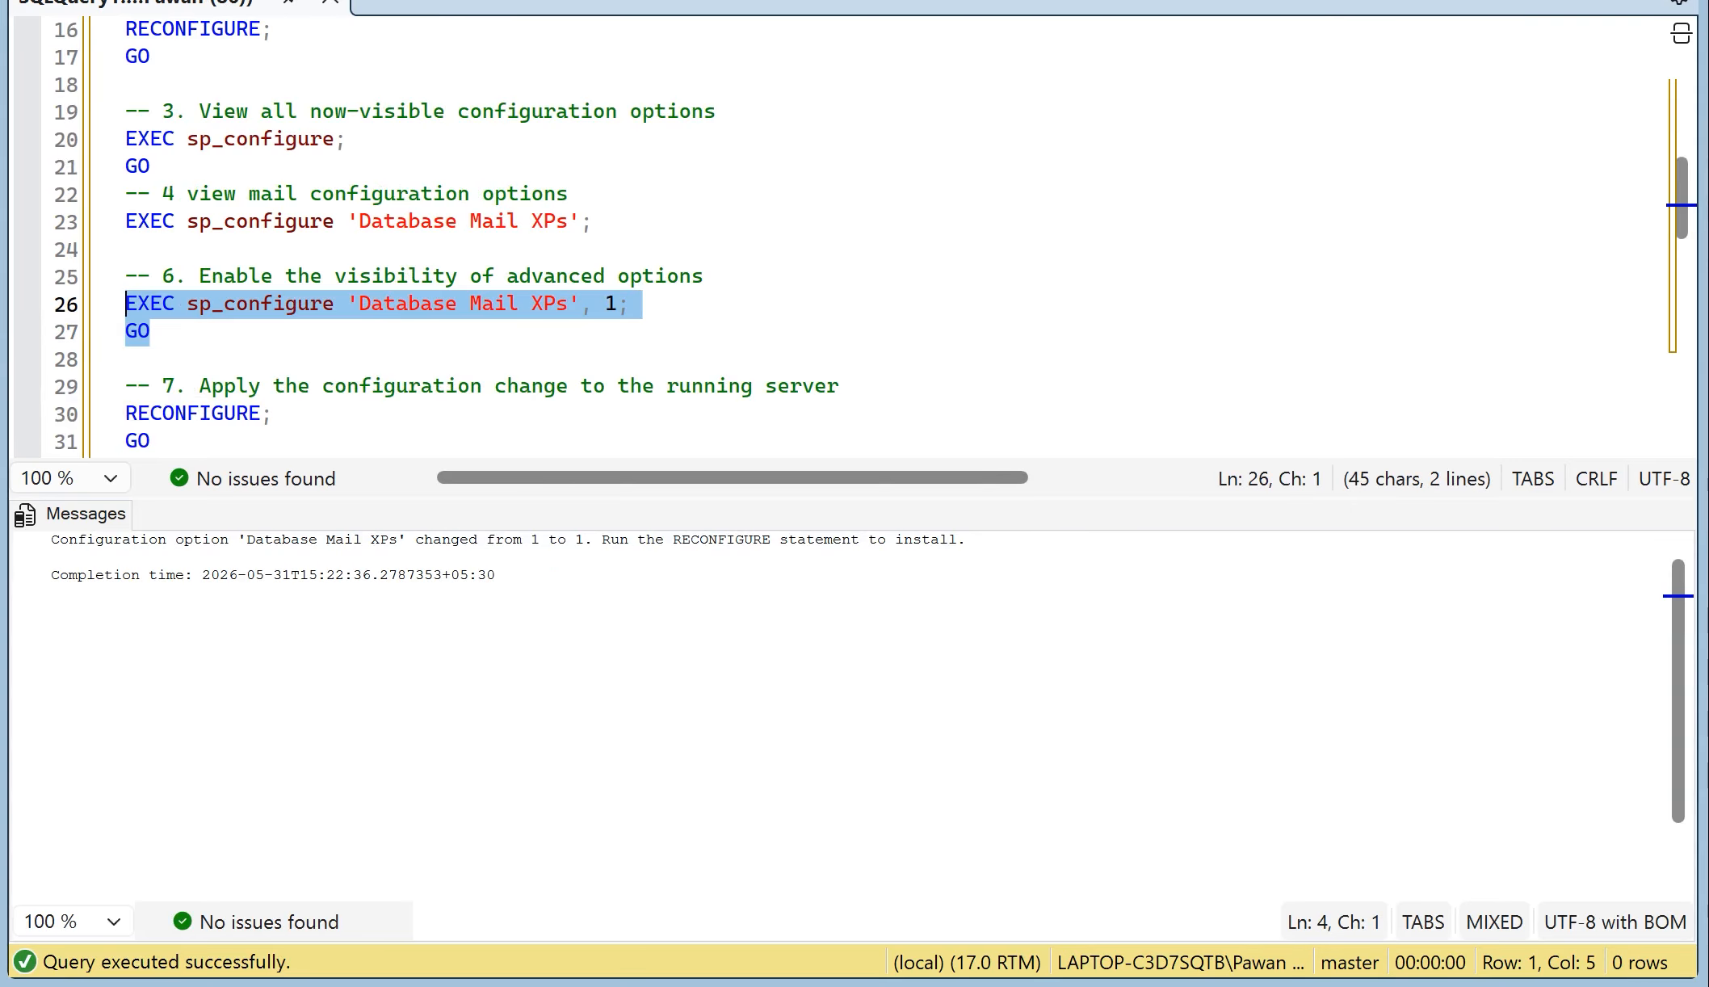
drag(152, 441, 125, 414)
key(F5)
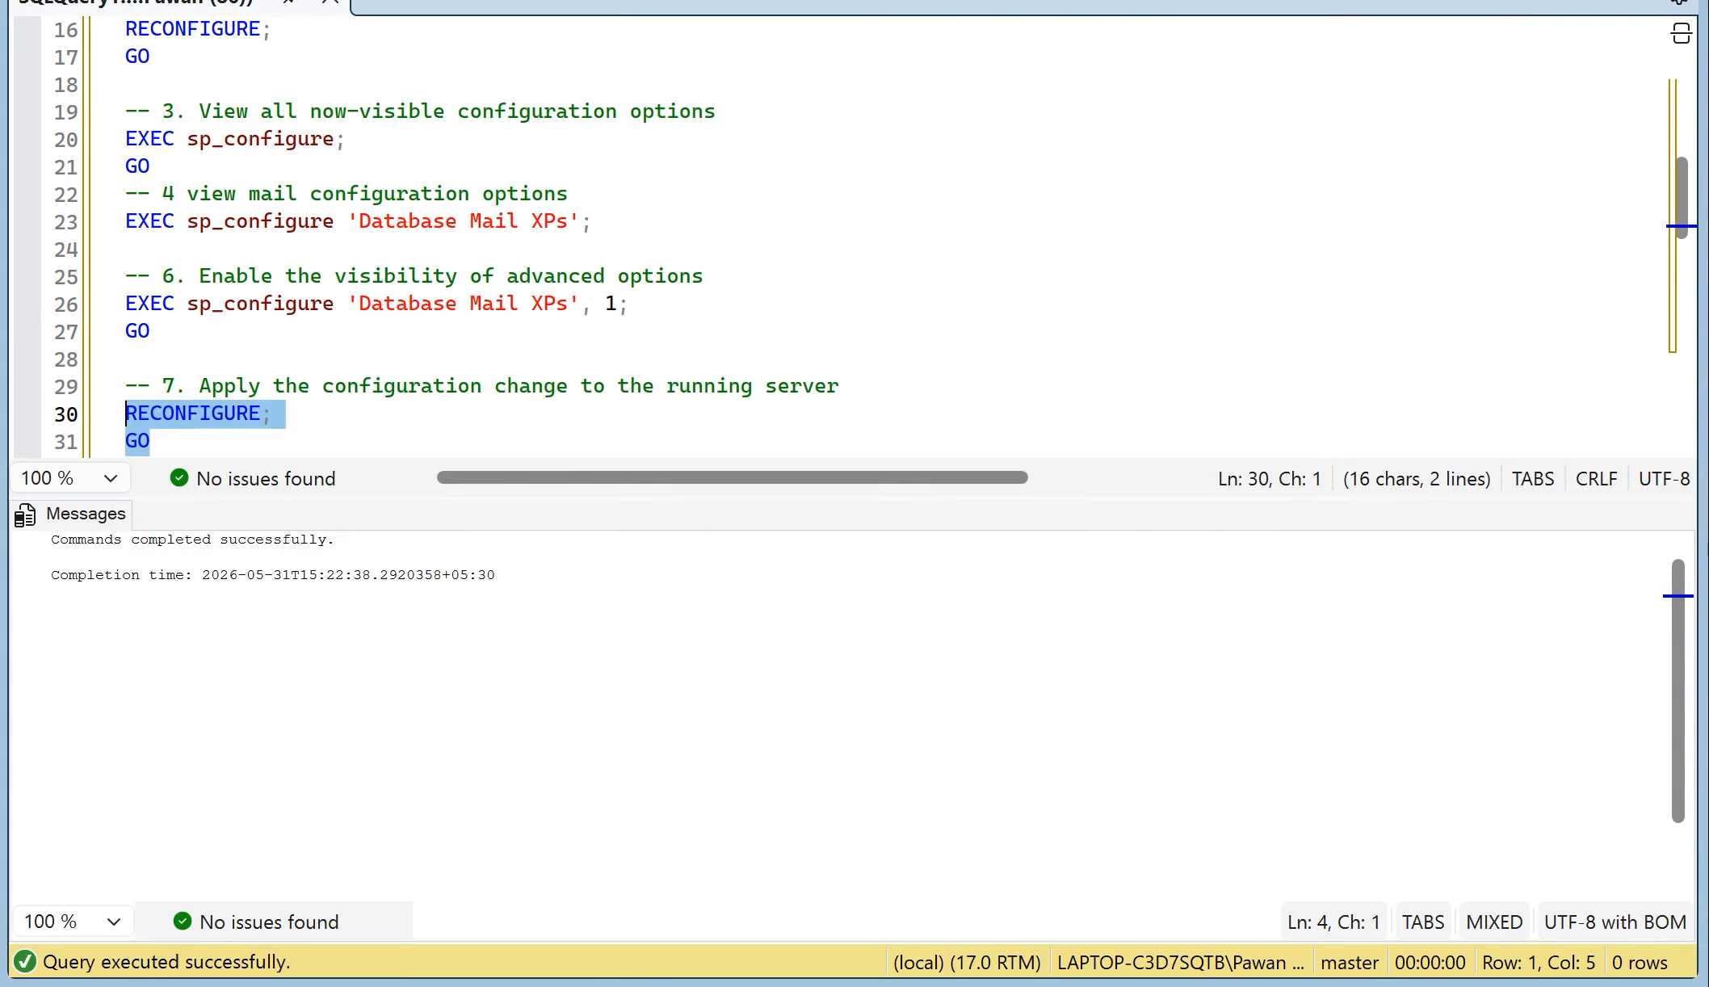
click(395, 386)
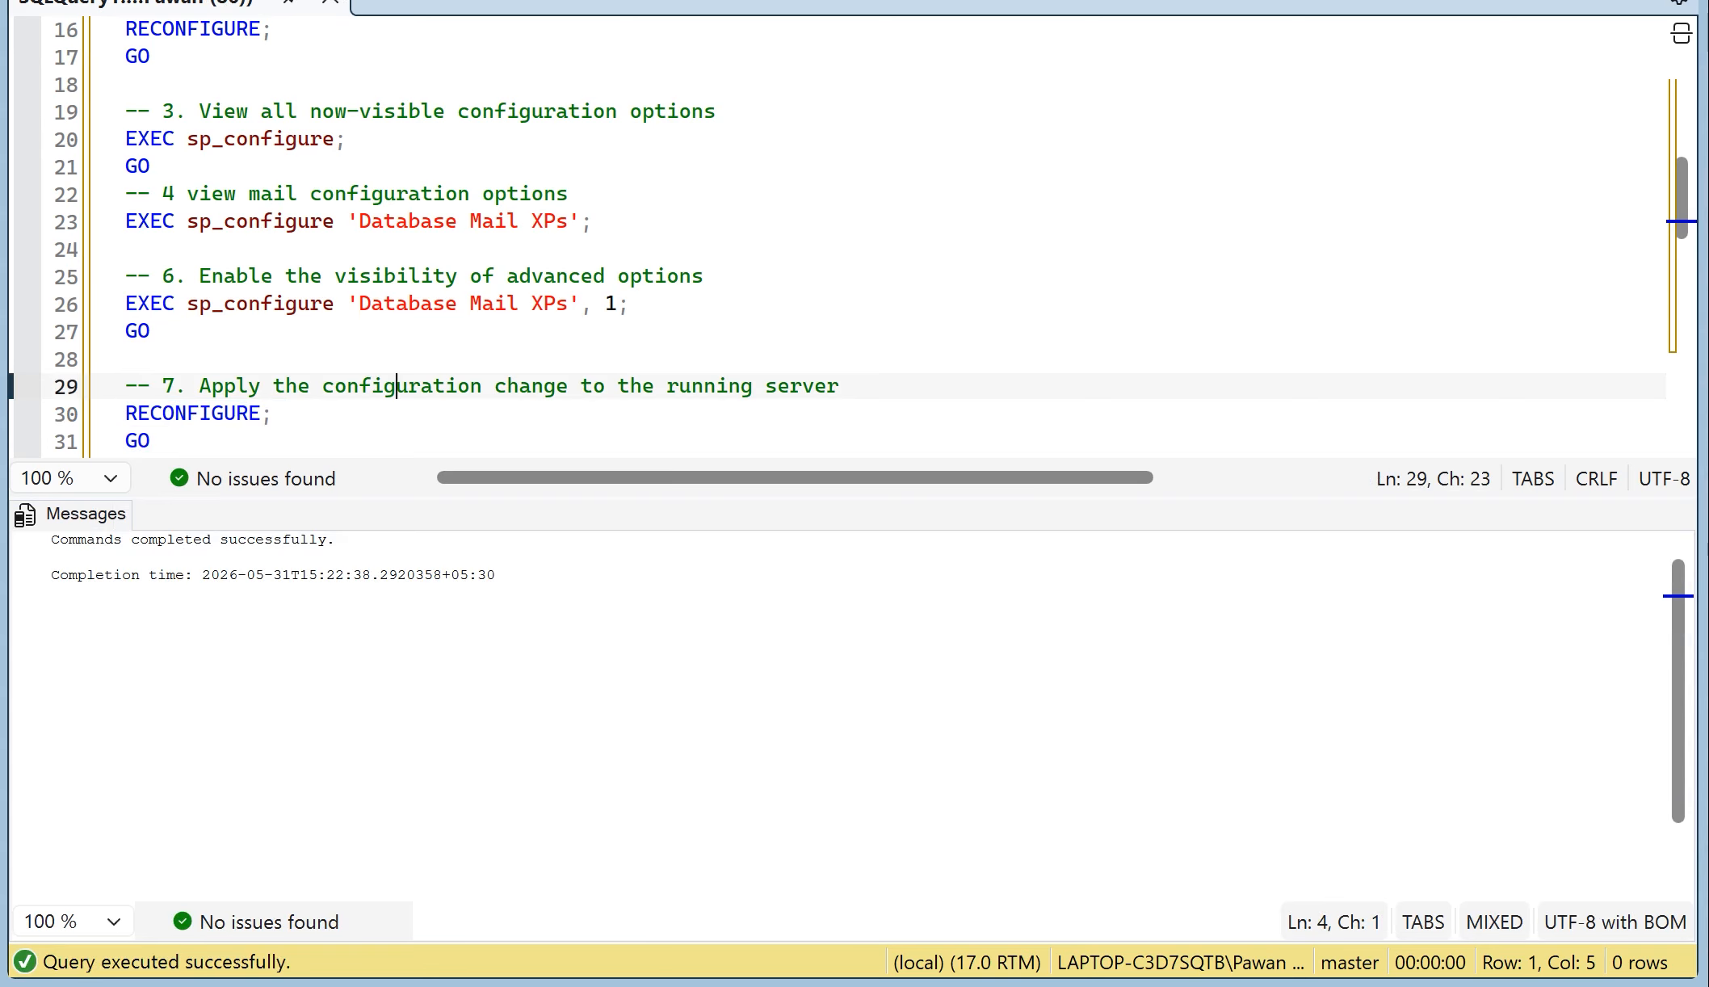
double_click(200, 413)
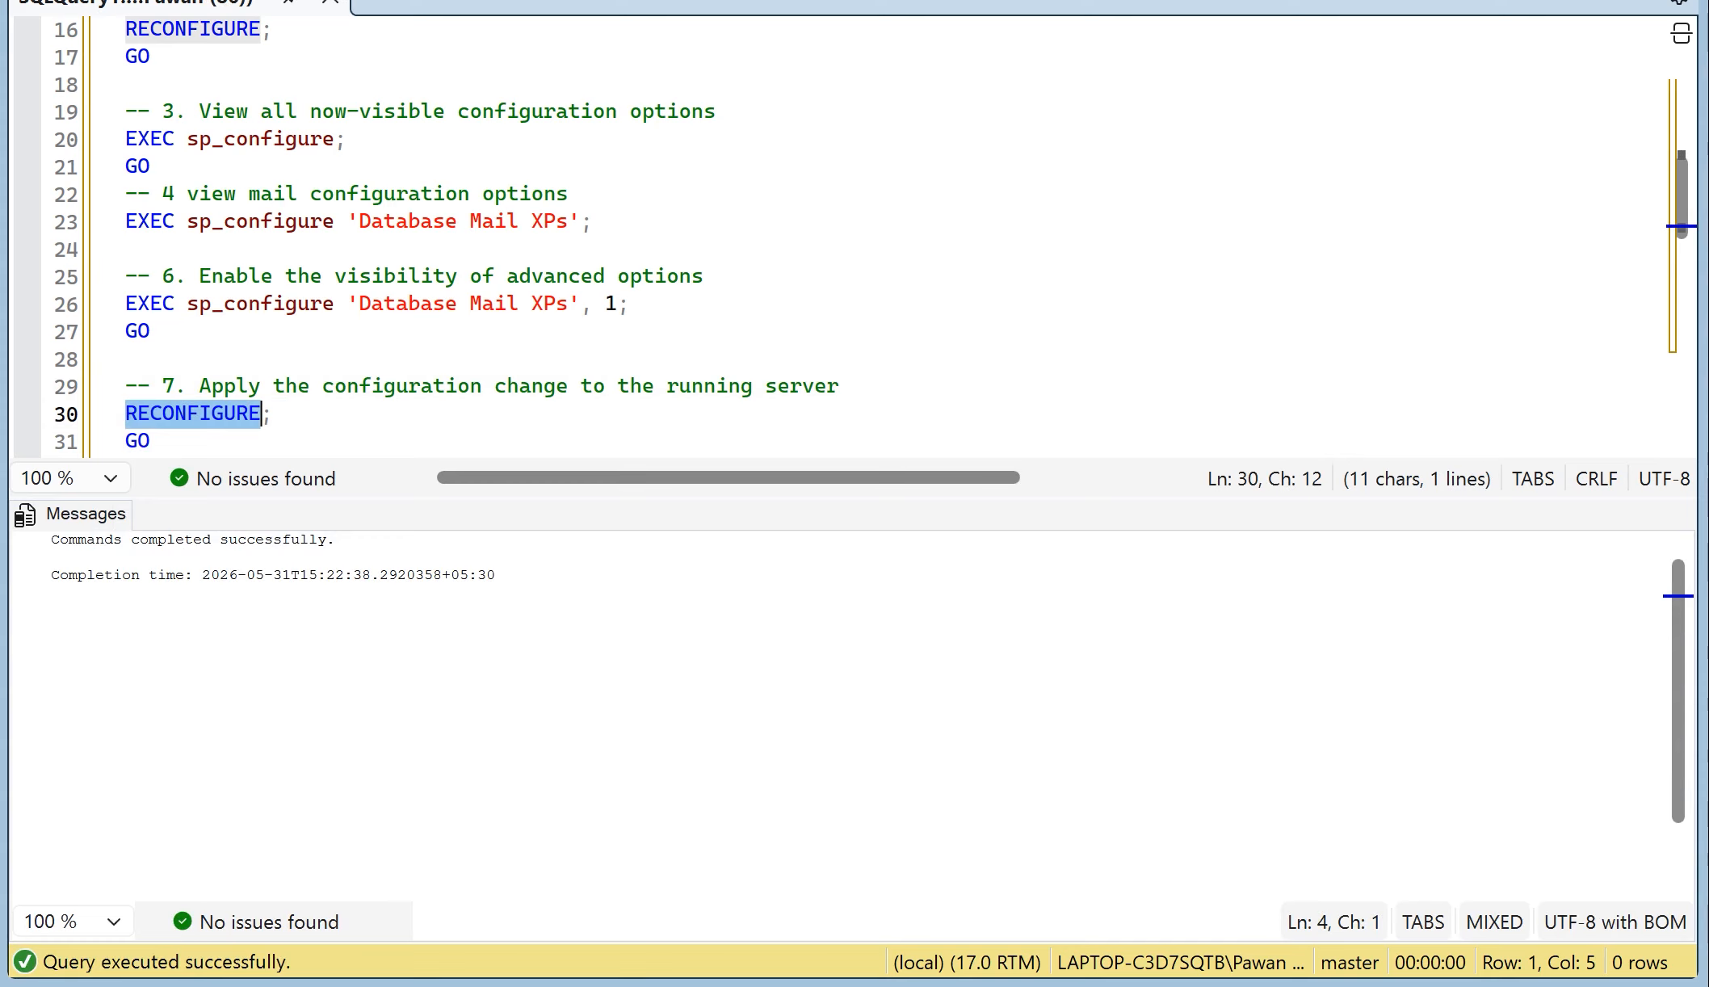
Step: Hide the query results pane and place the cursor on line 35 in the step 8 email account setup notes
click(275, 331)
scroll(274, 331, down, 2)
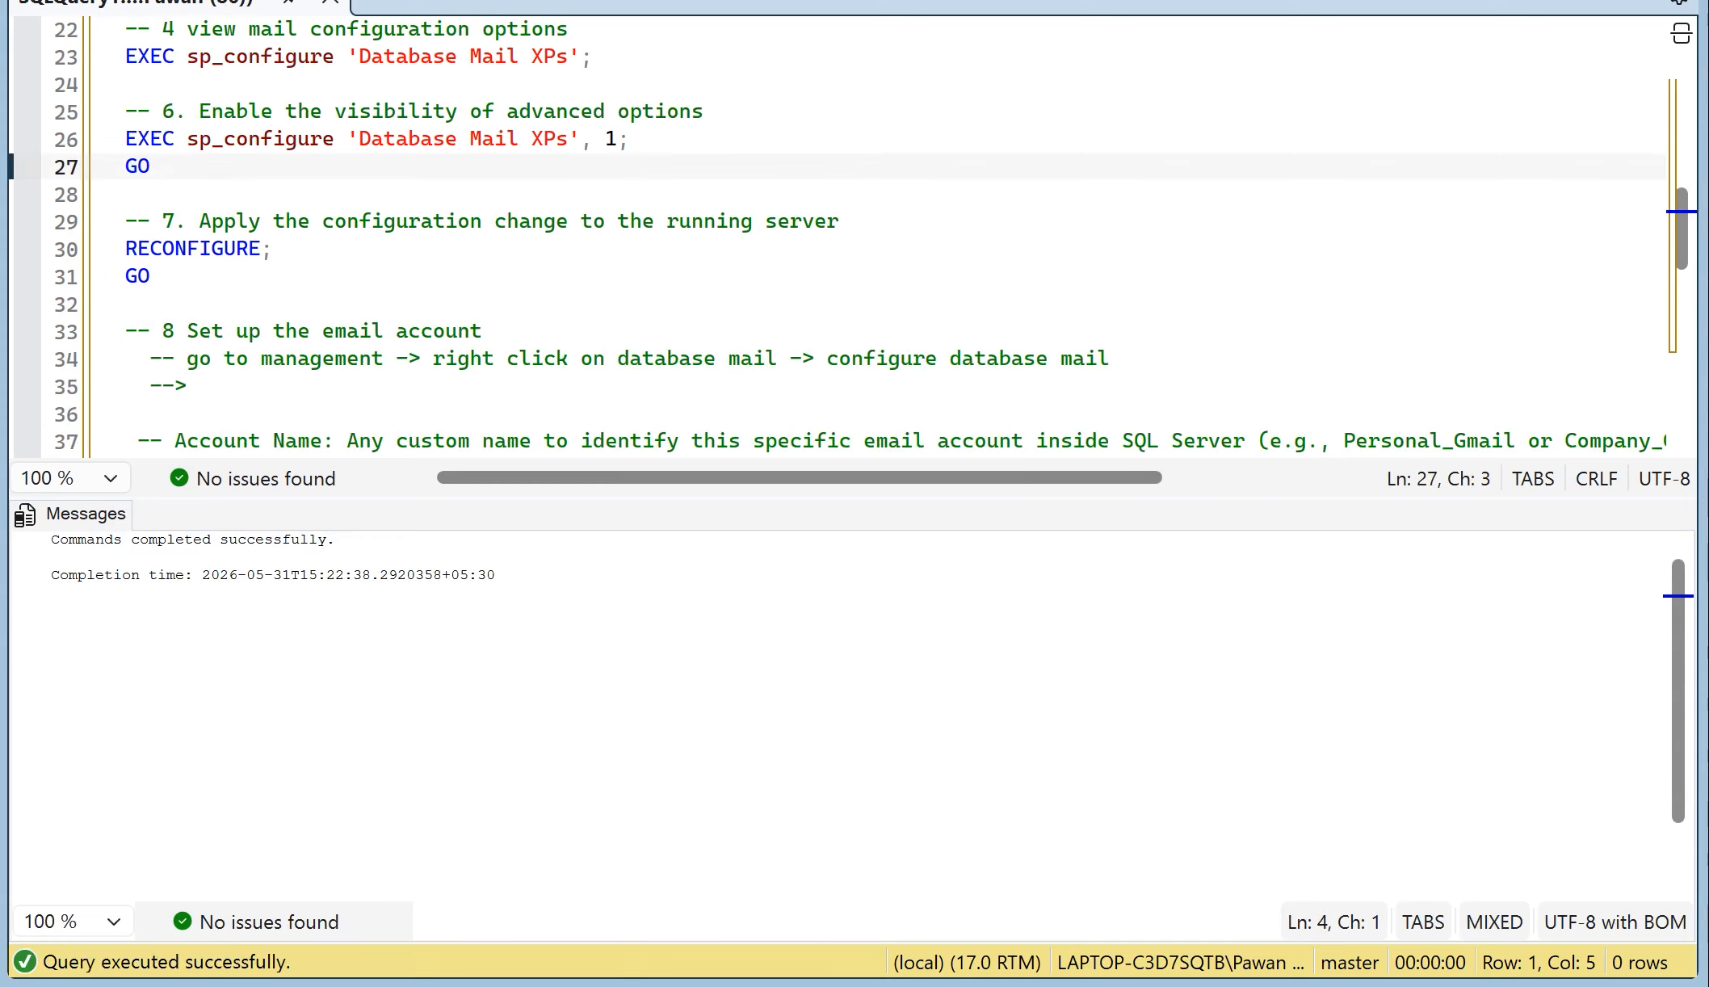
scroll(849, 235, down, 1)
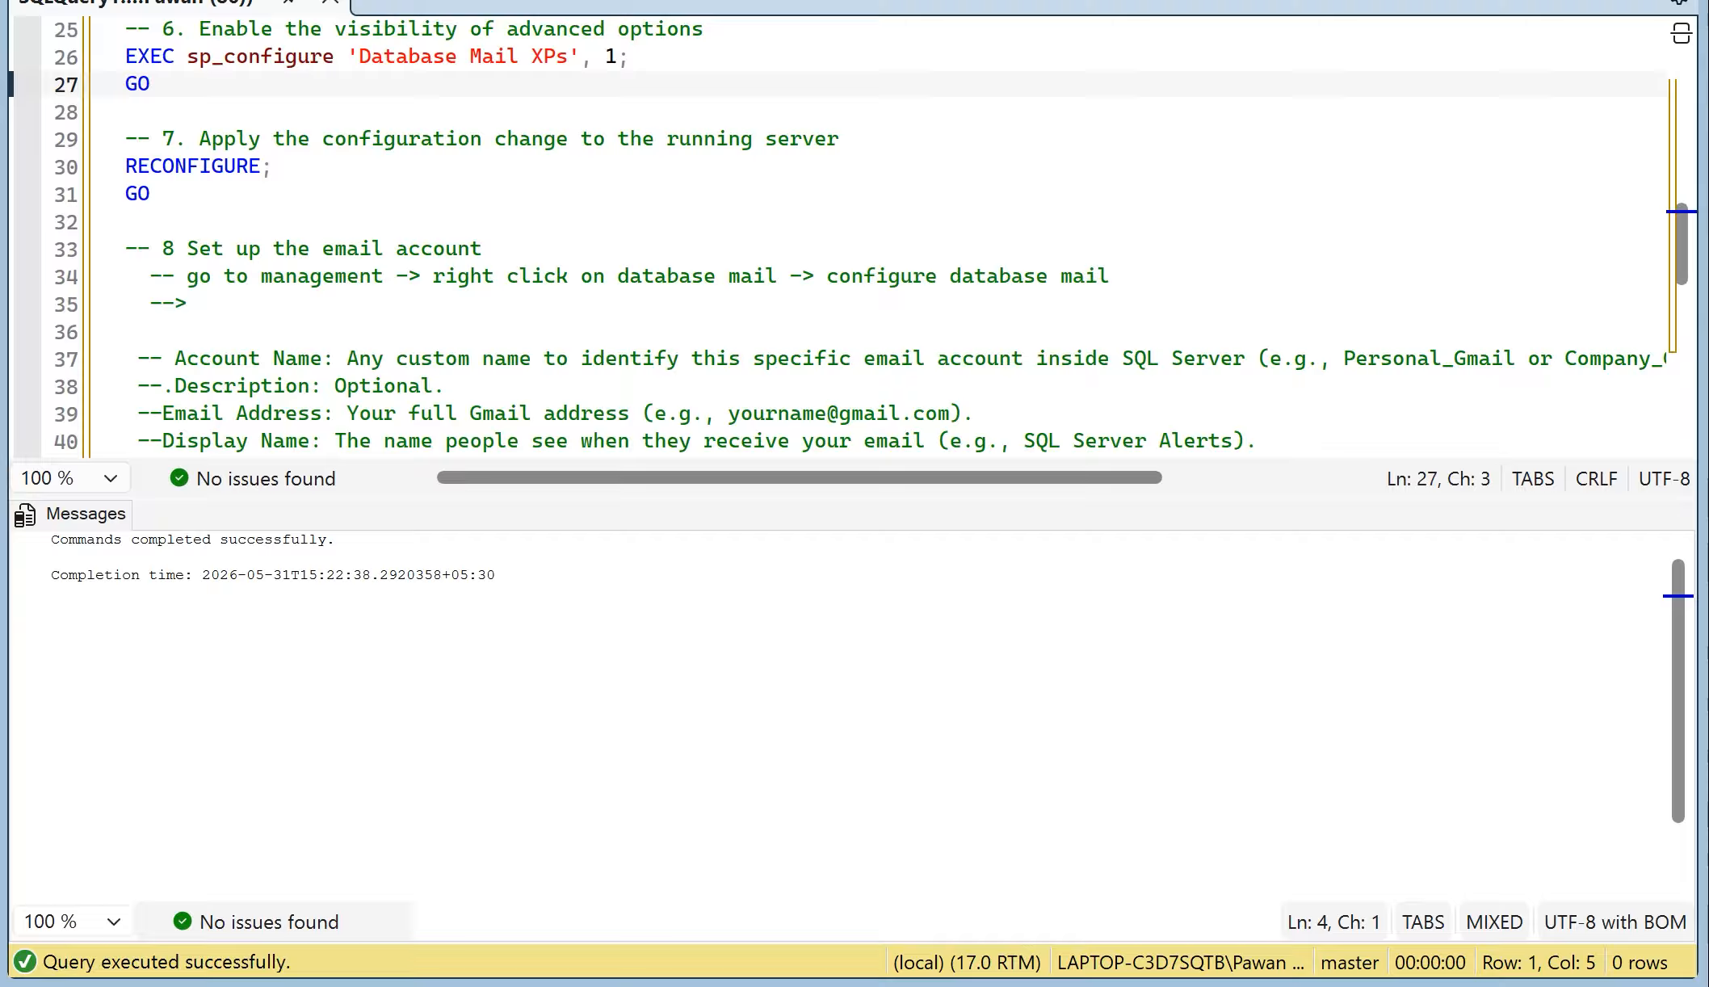
key(ctrl+r)
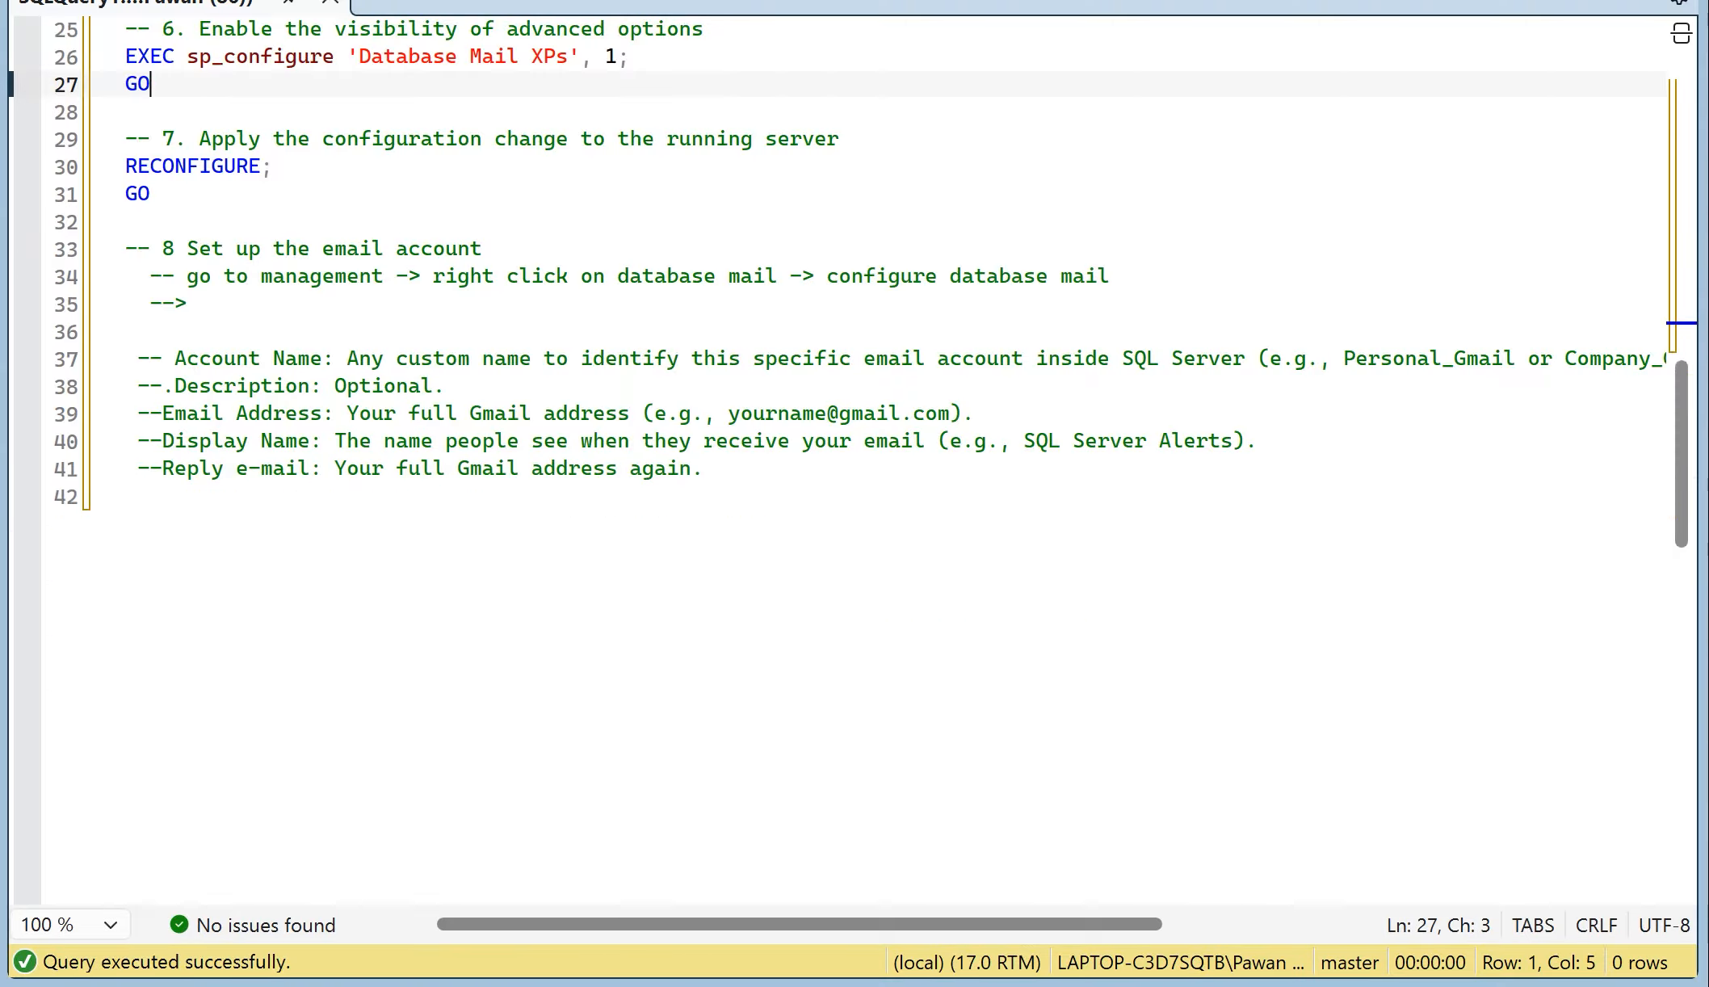
click(200, 304)
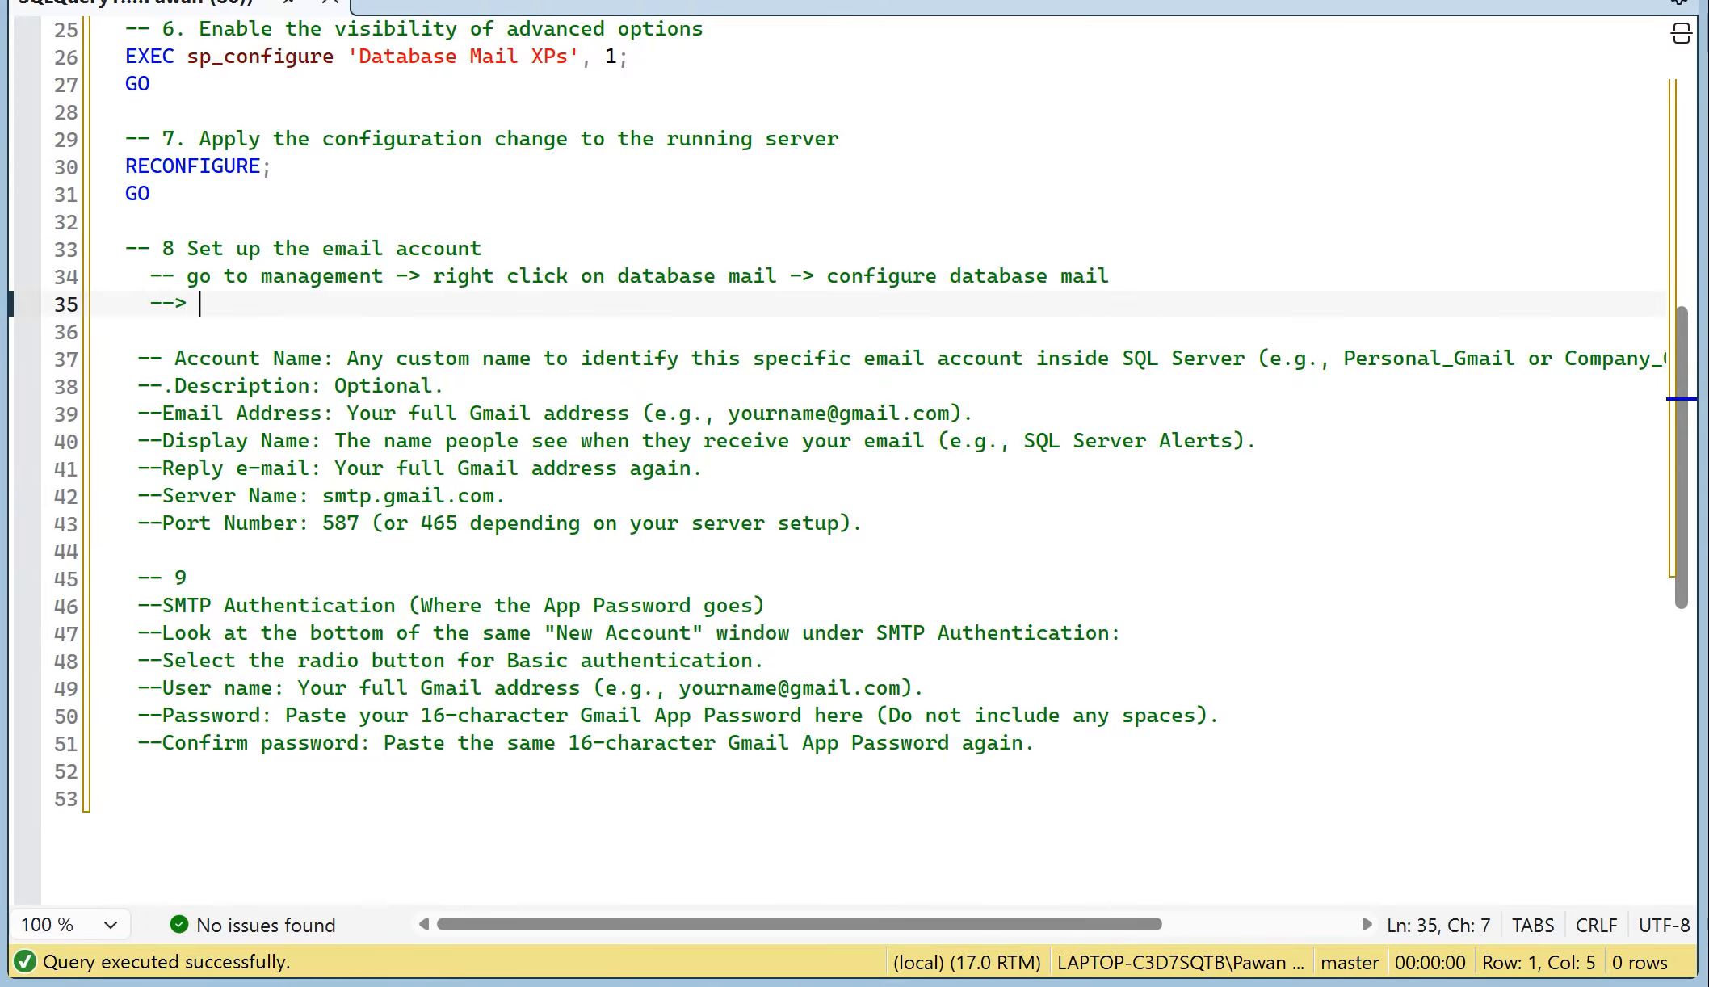
Step: Switch to Notepad, review the notes holding the Gmail account, app password and SMTP server, and minimize the window
key(alt+Tab)
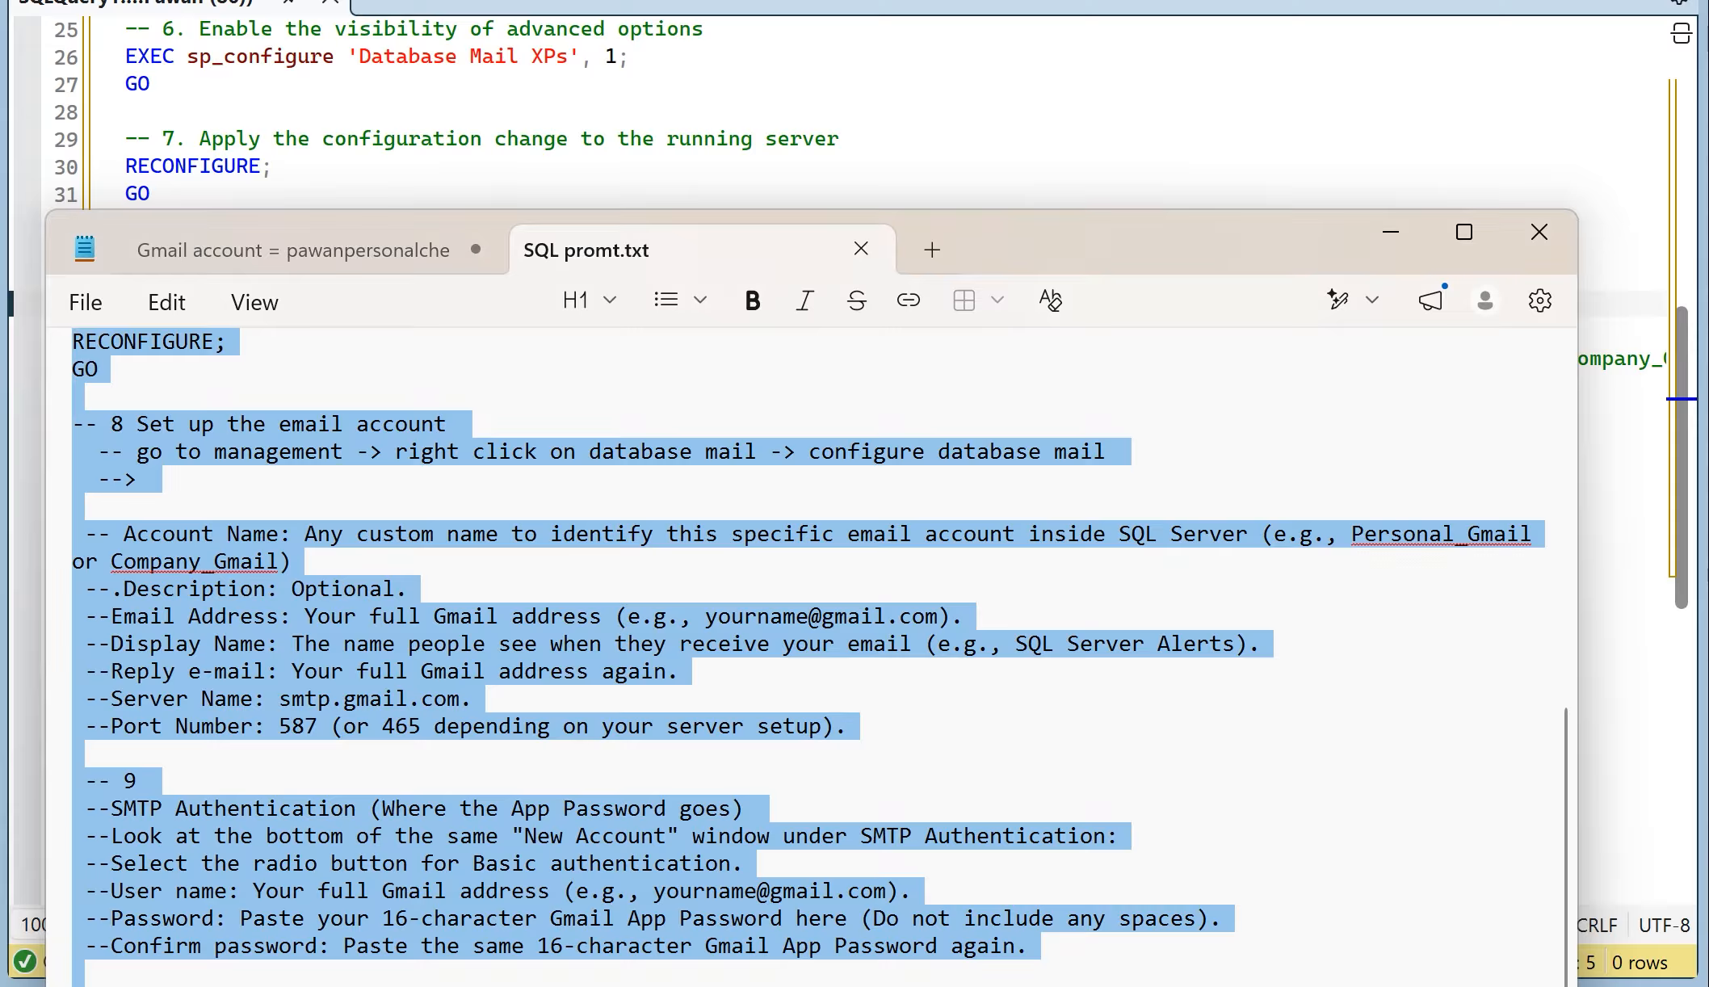
click(667, 533)
click(307, 250)
click(73, 450)
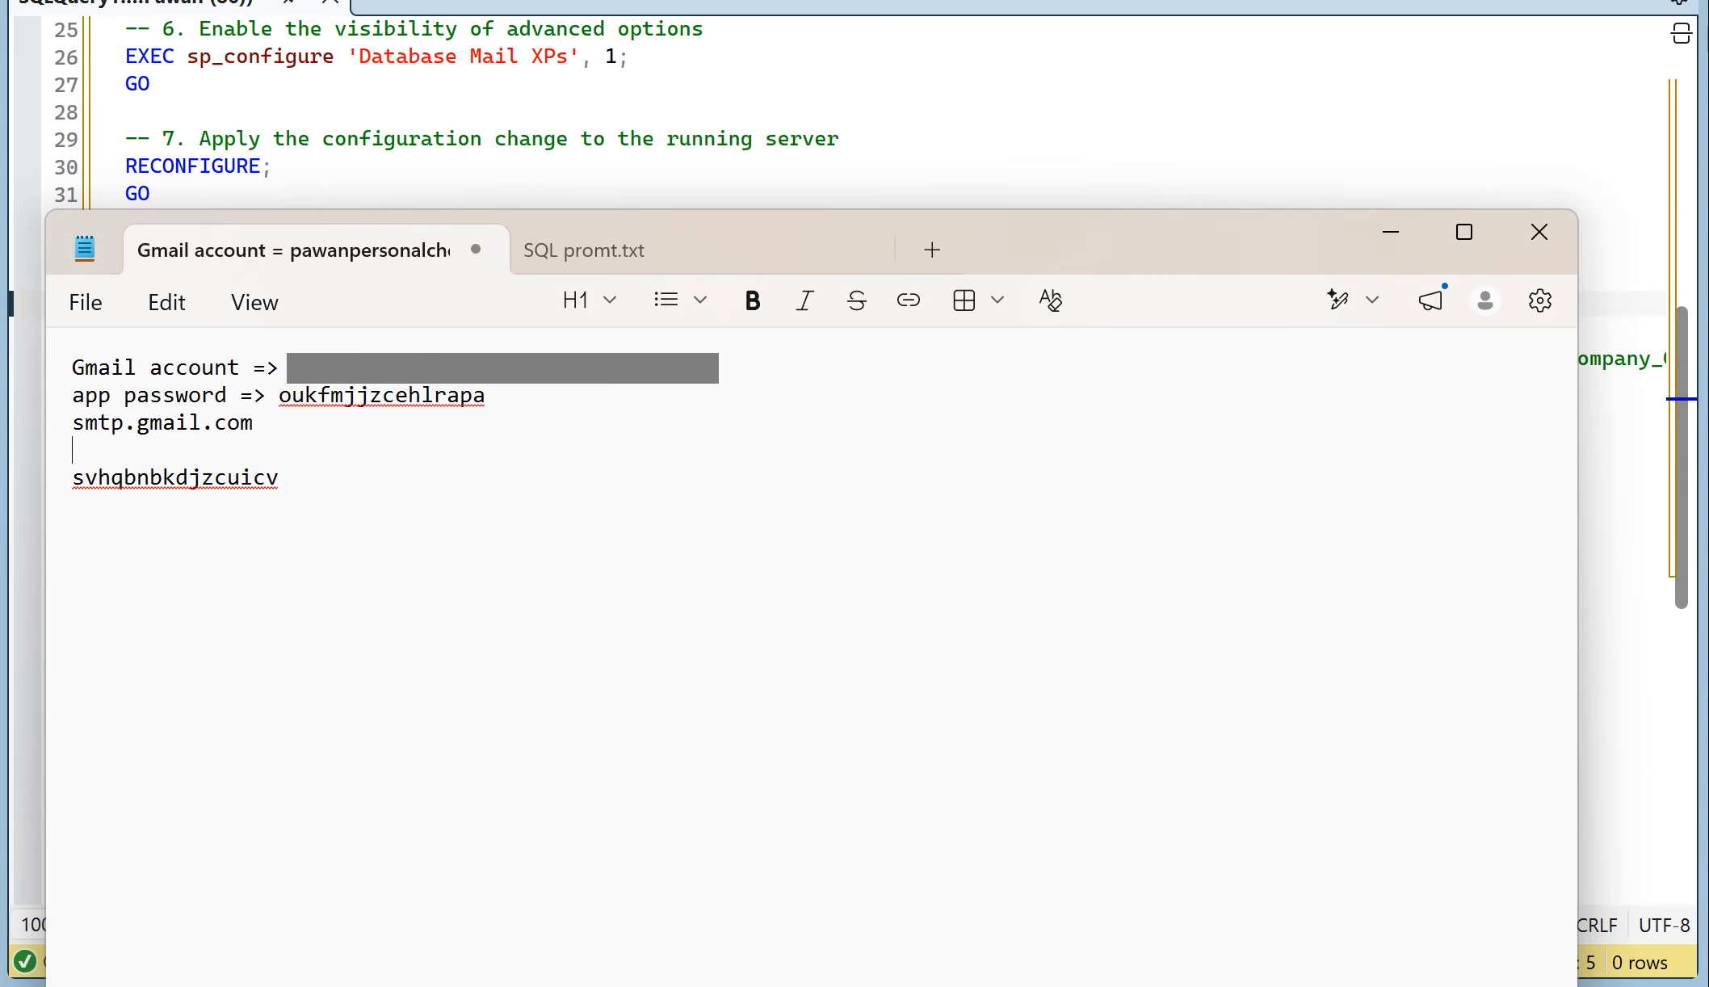
drag(723, 370, 284, 370)
click(292, 477)
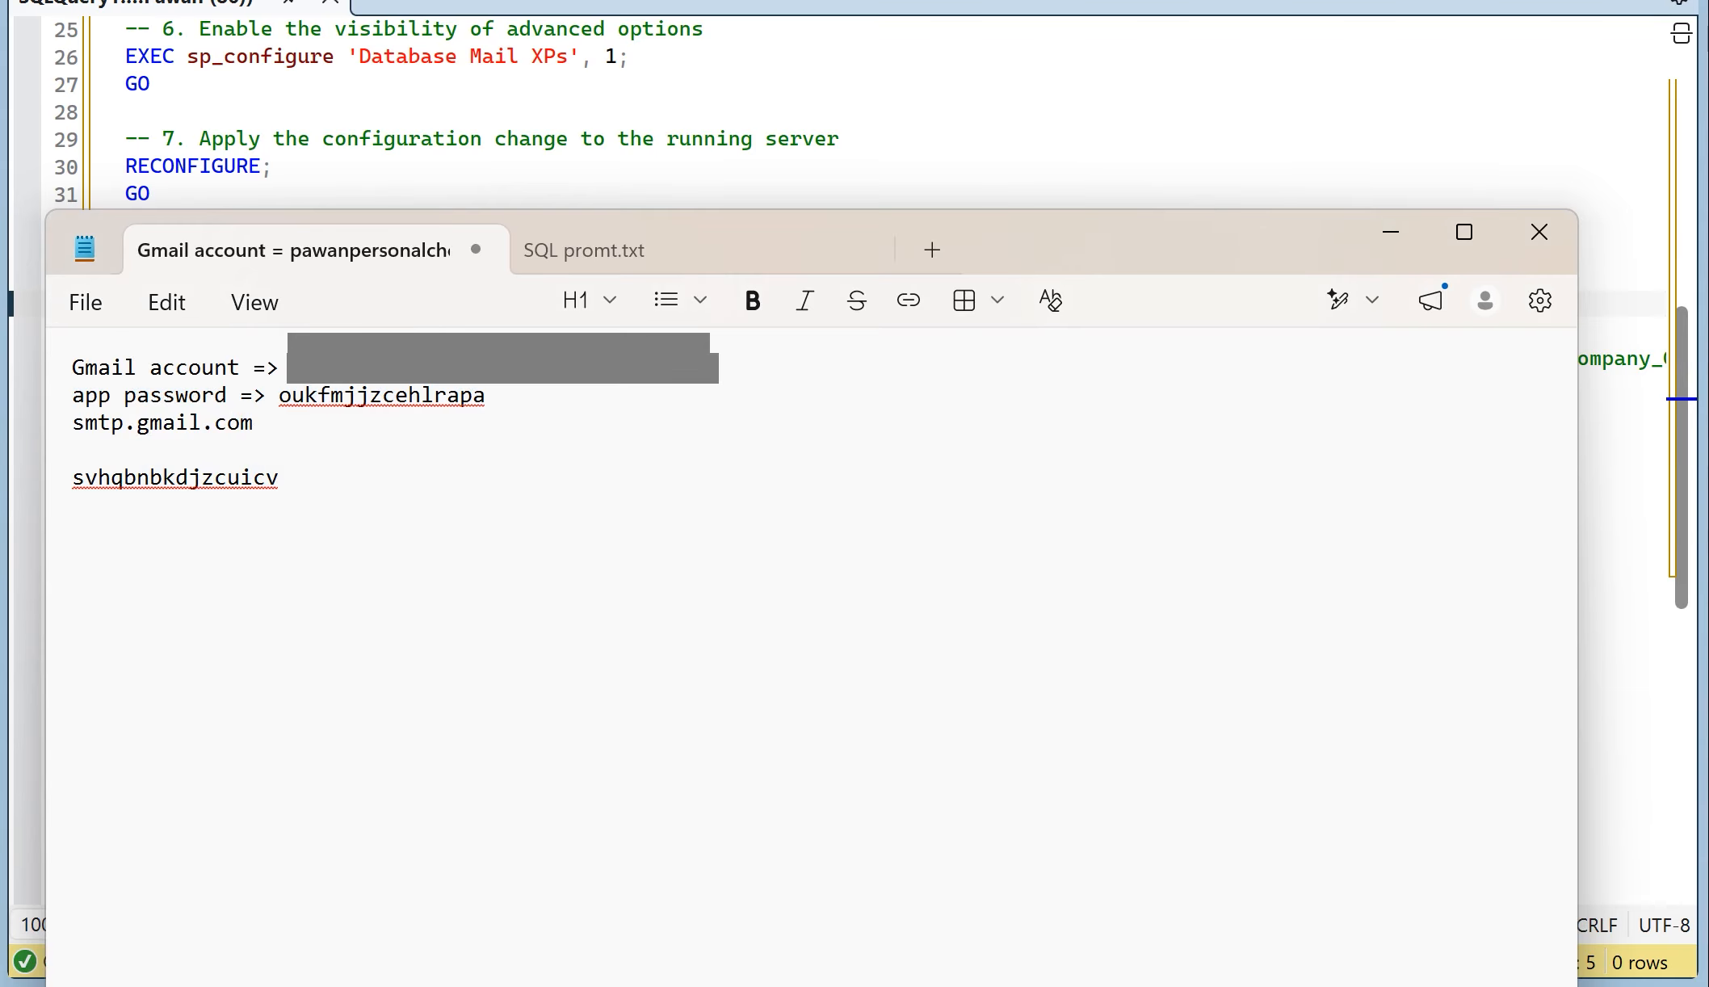
click(1390, 231)
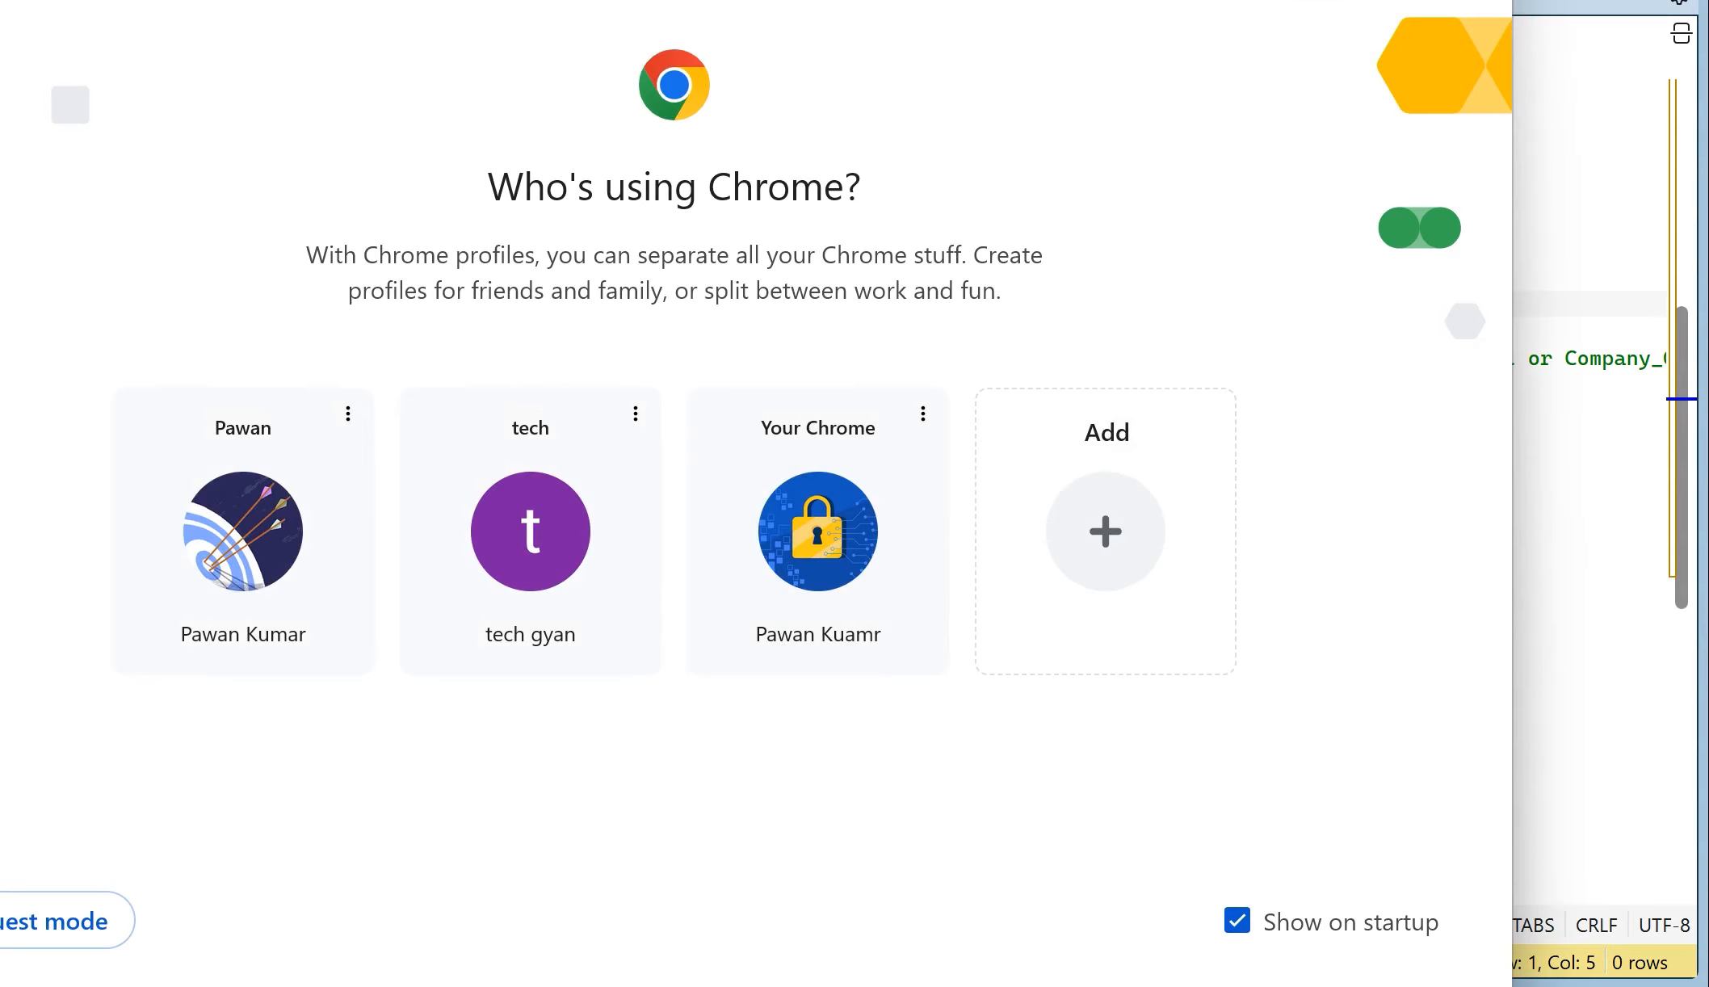
Step: Switch to Chrome, use the profile with the padlock picture, and open its Google Account settings
click(876, 570)
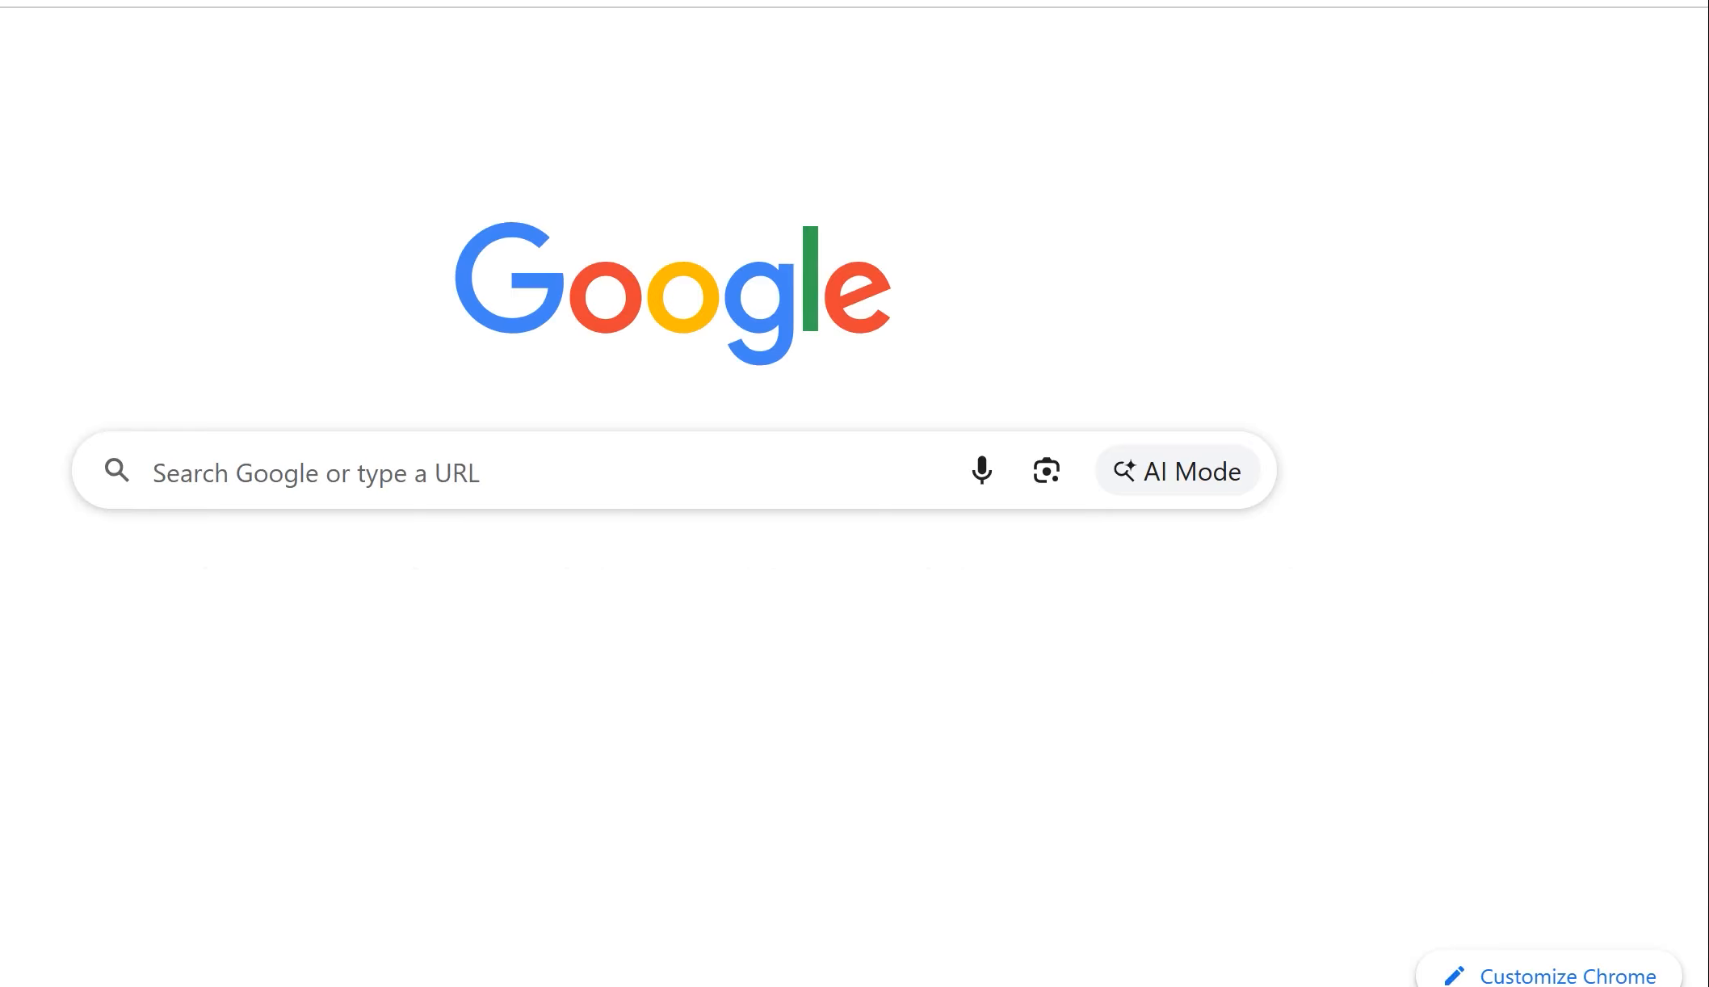
click(1574, 60)
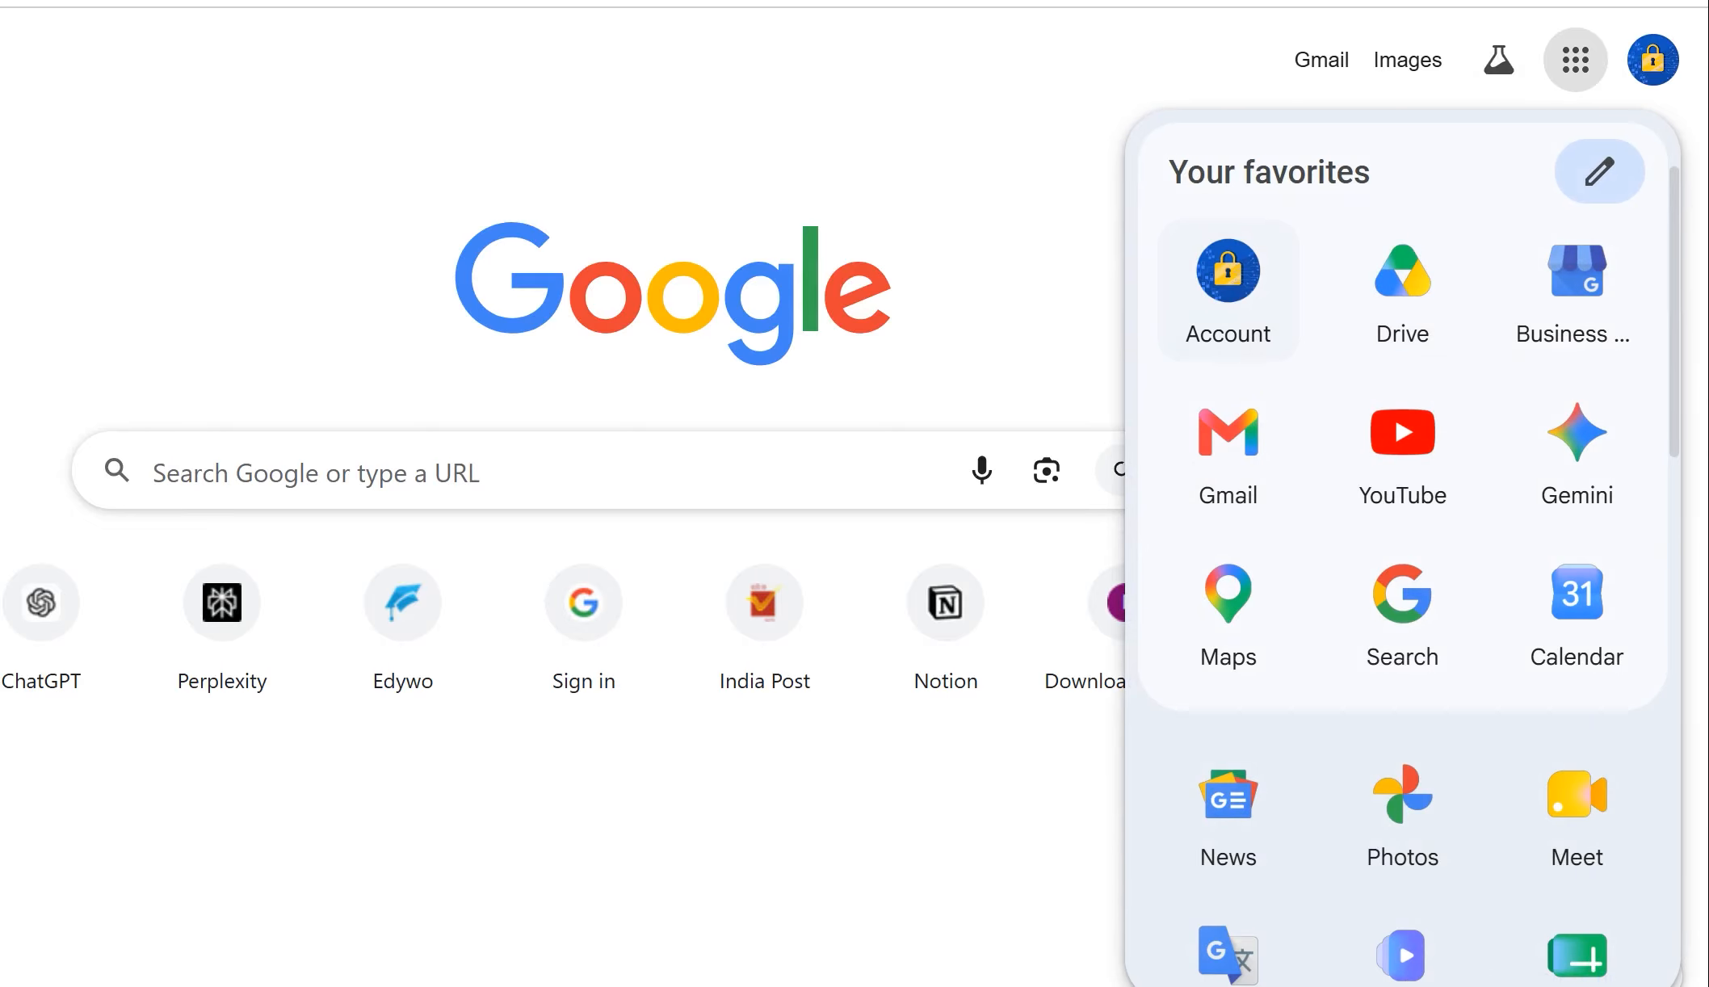
click(1227, 291)
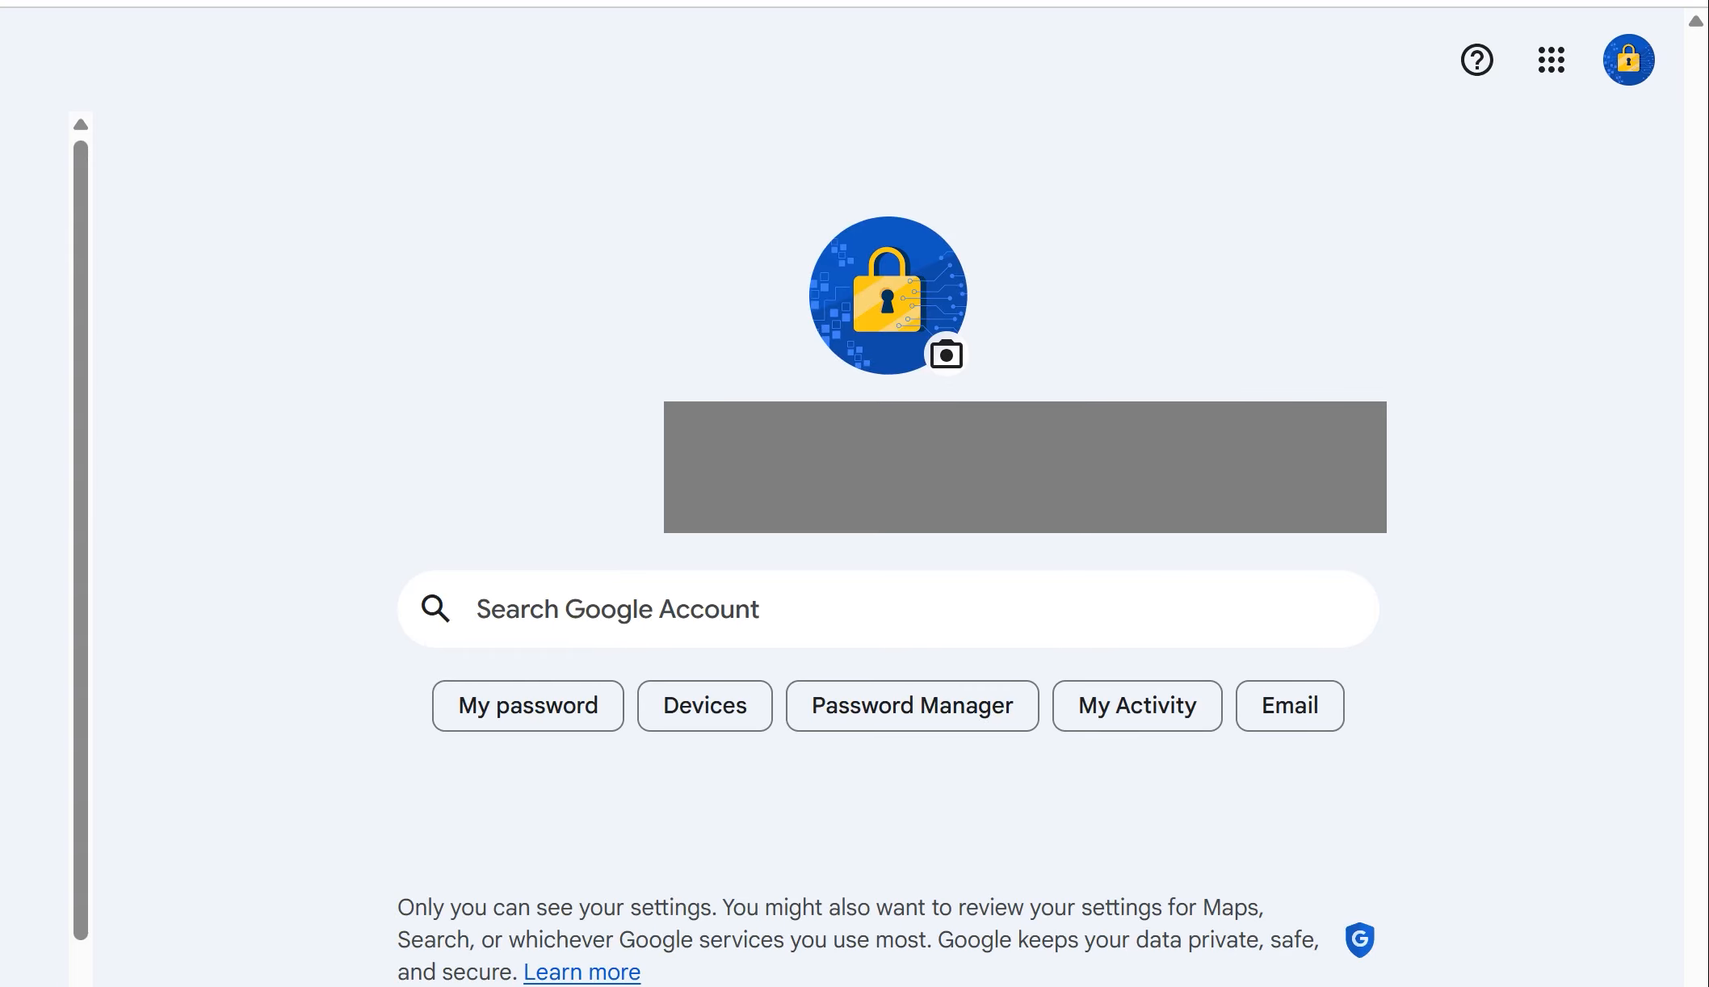
Step: Search the Google Account for app passwords, open that page, and verify identity by entering the account password
click(617, 609)
text(app )
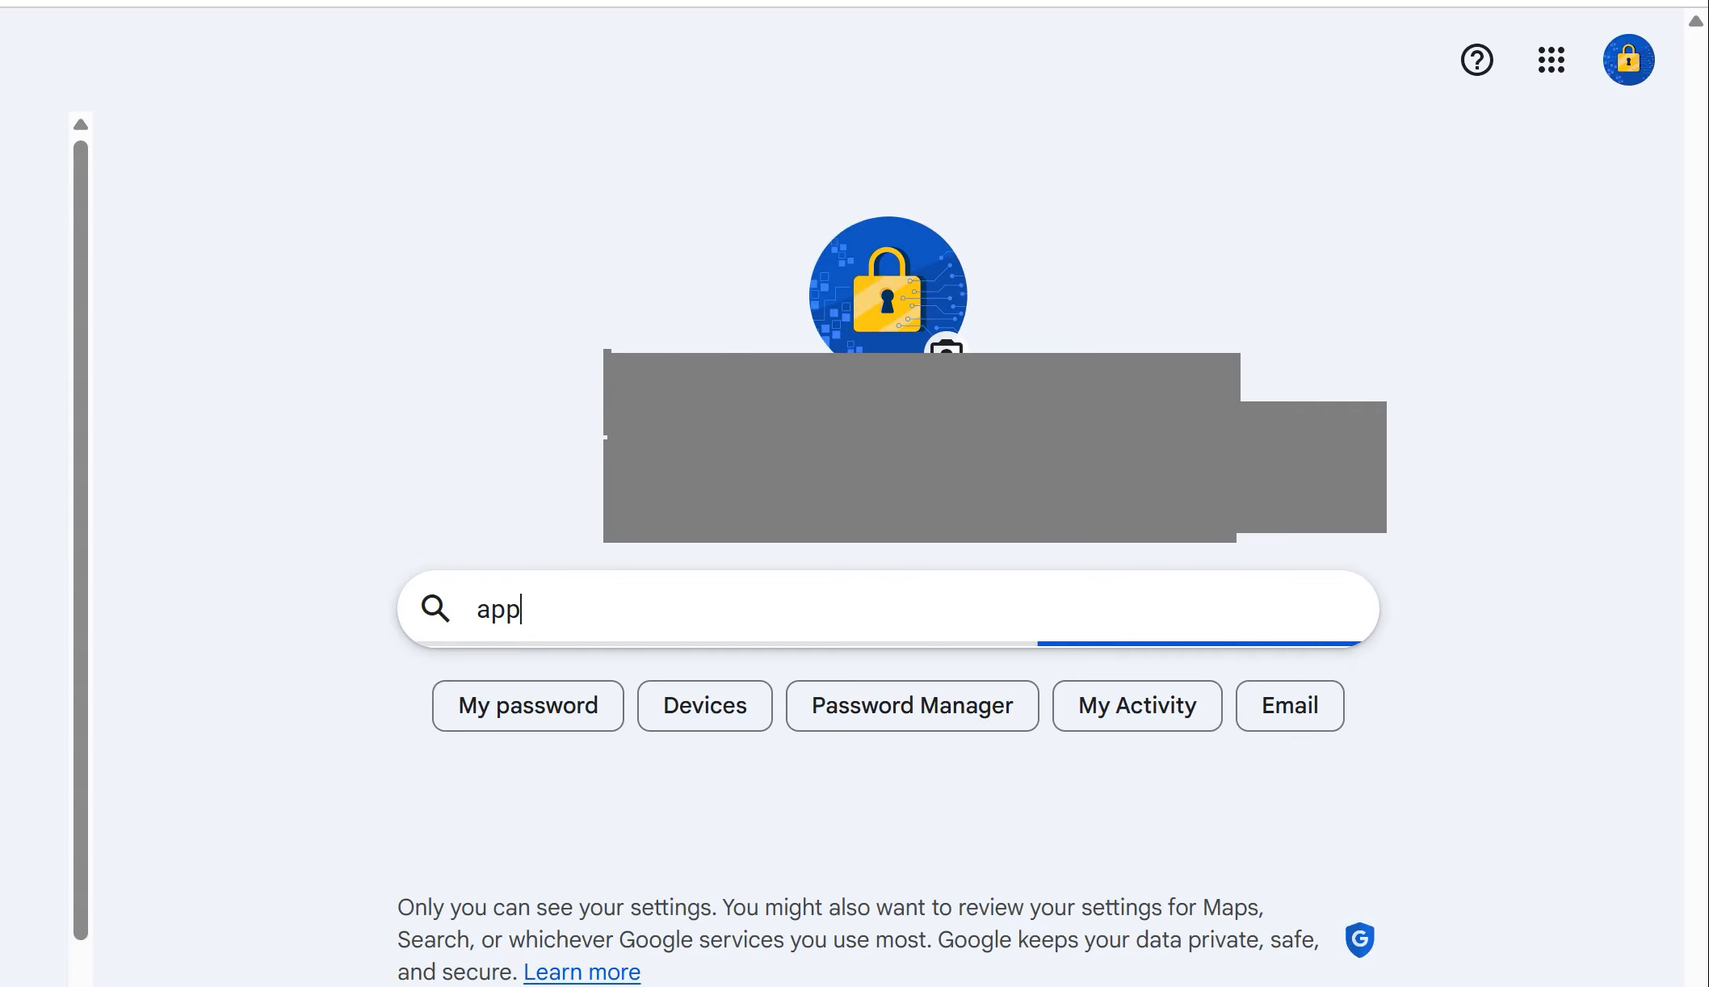
text(p)
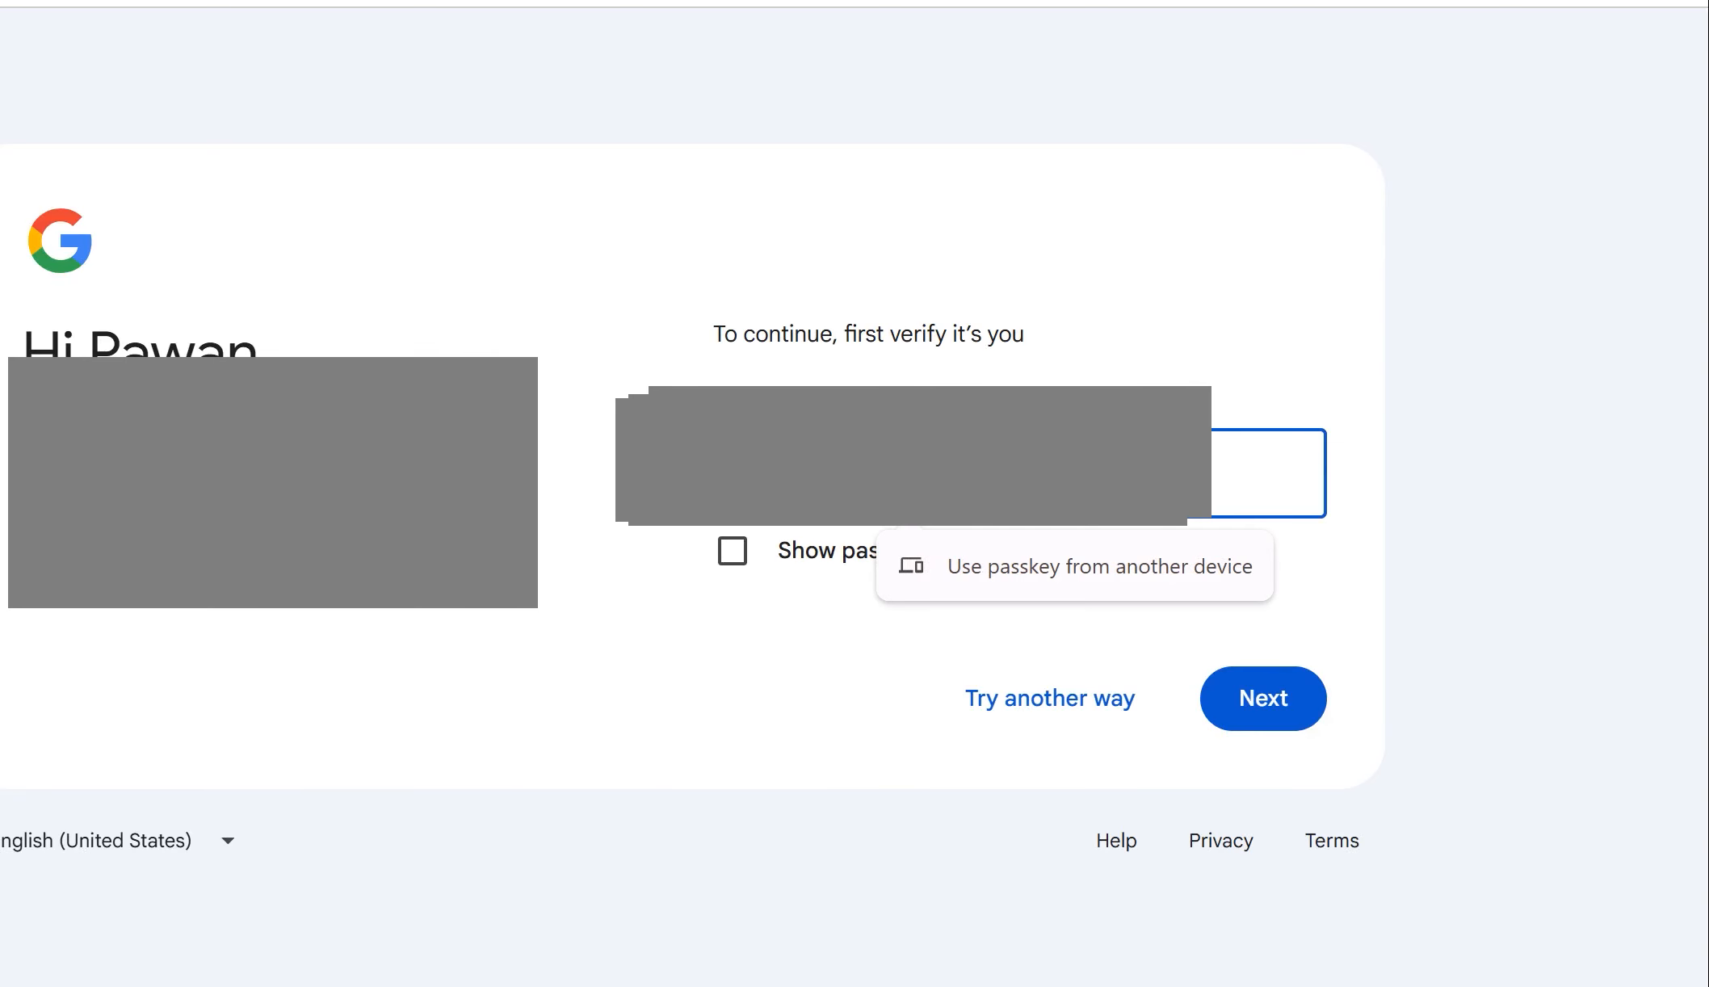
text(•••)
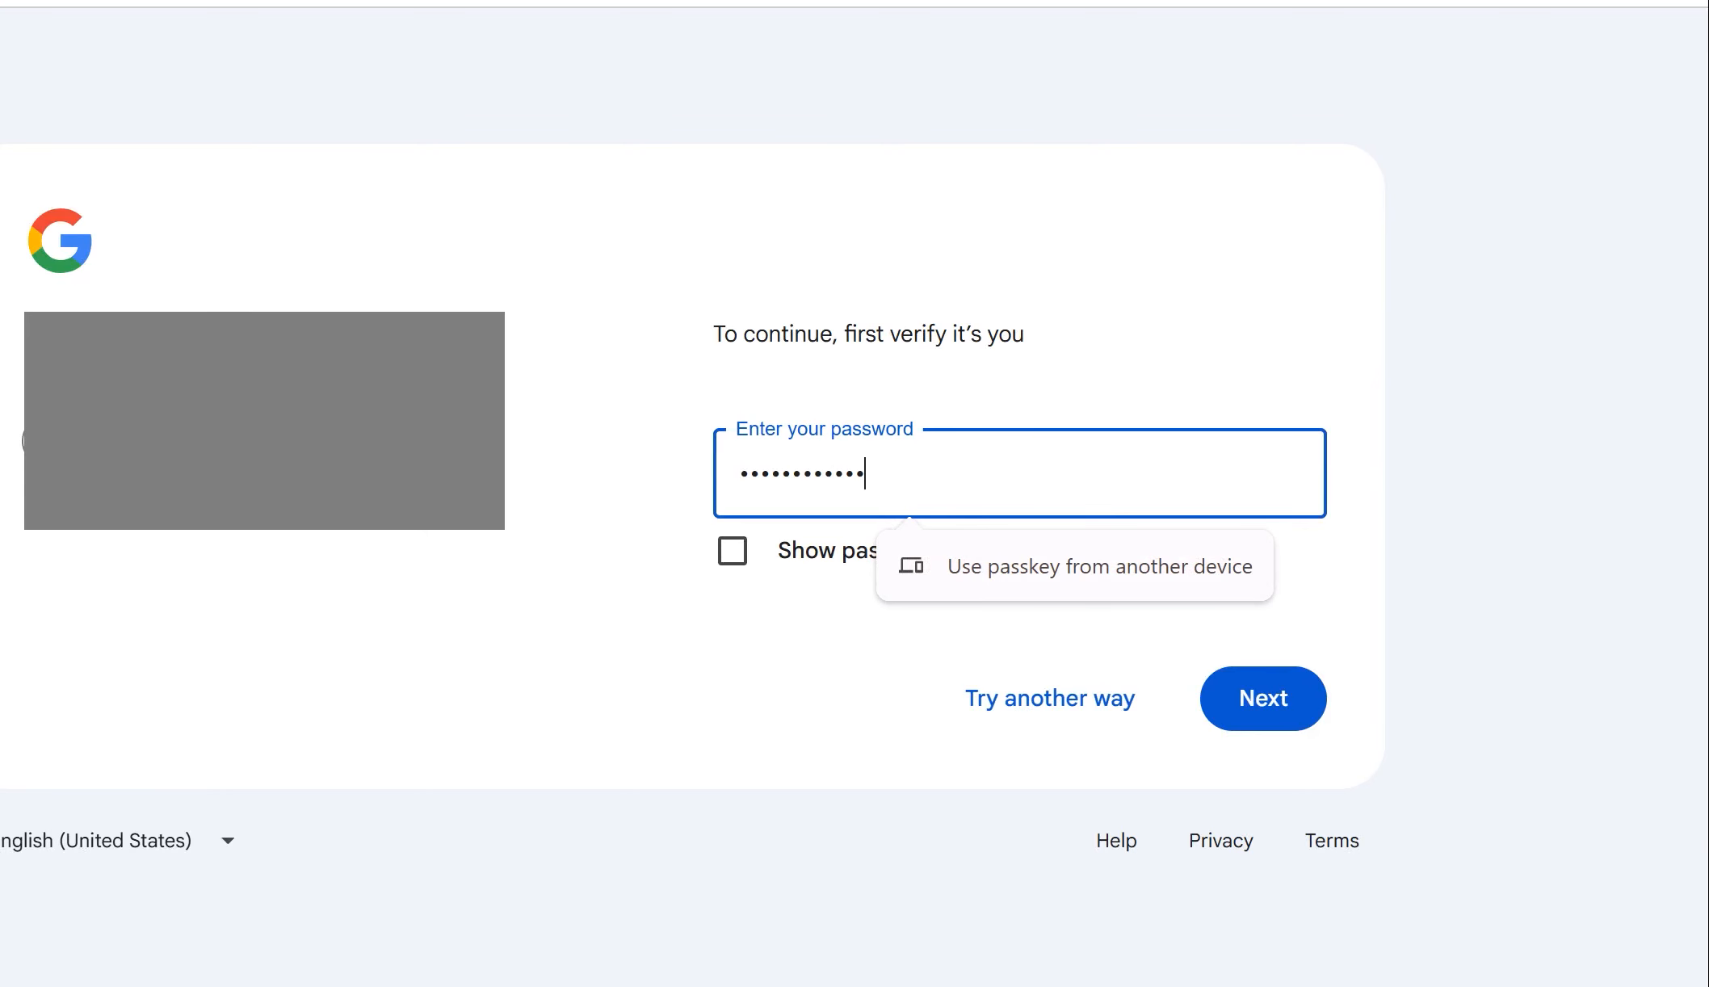
key(Return)
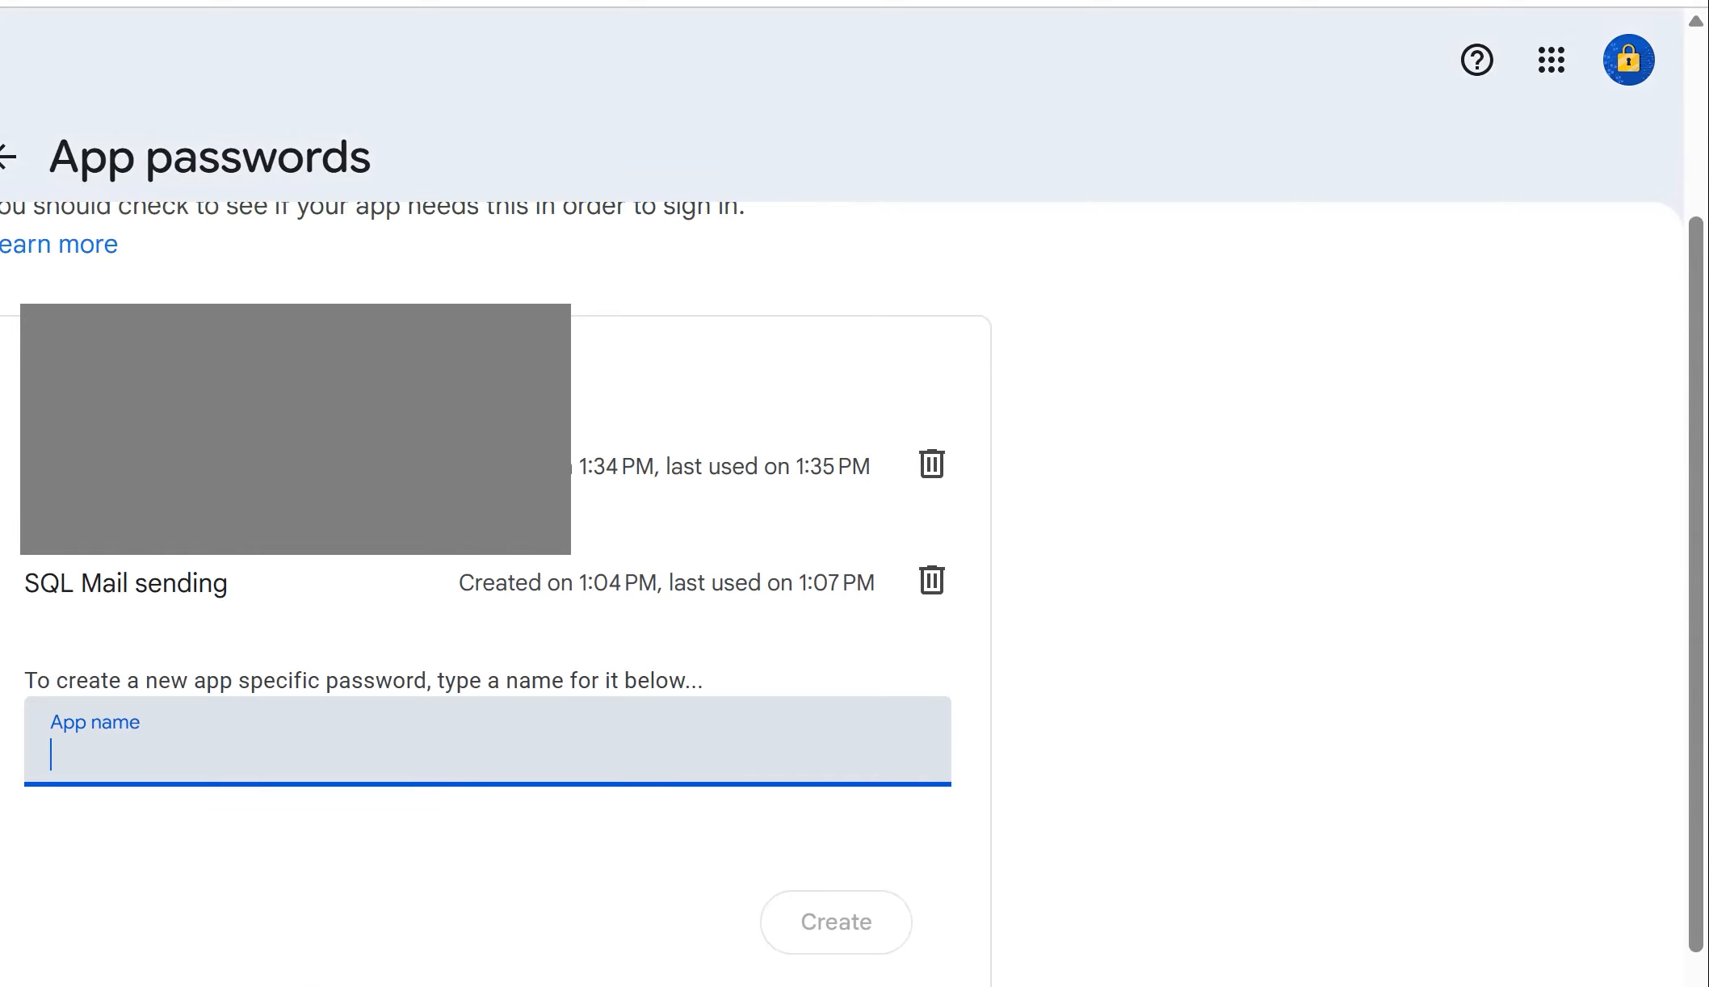
Step: Review the SQL_Test and SQL Mail sending app passwords and the app password saved in Notepad
drag(25, 467, 148, 472)
drag(38, 584, 234, 587)
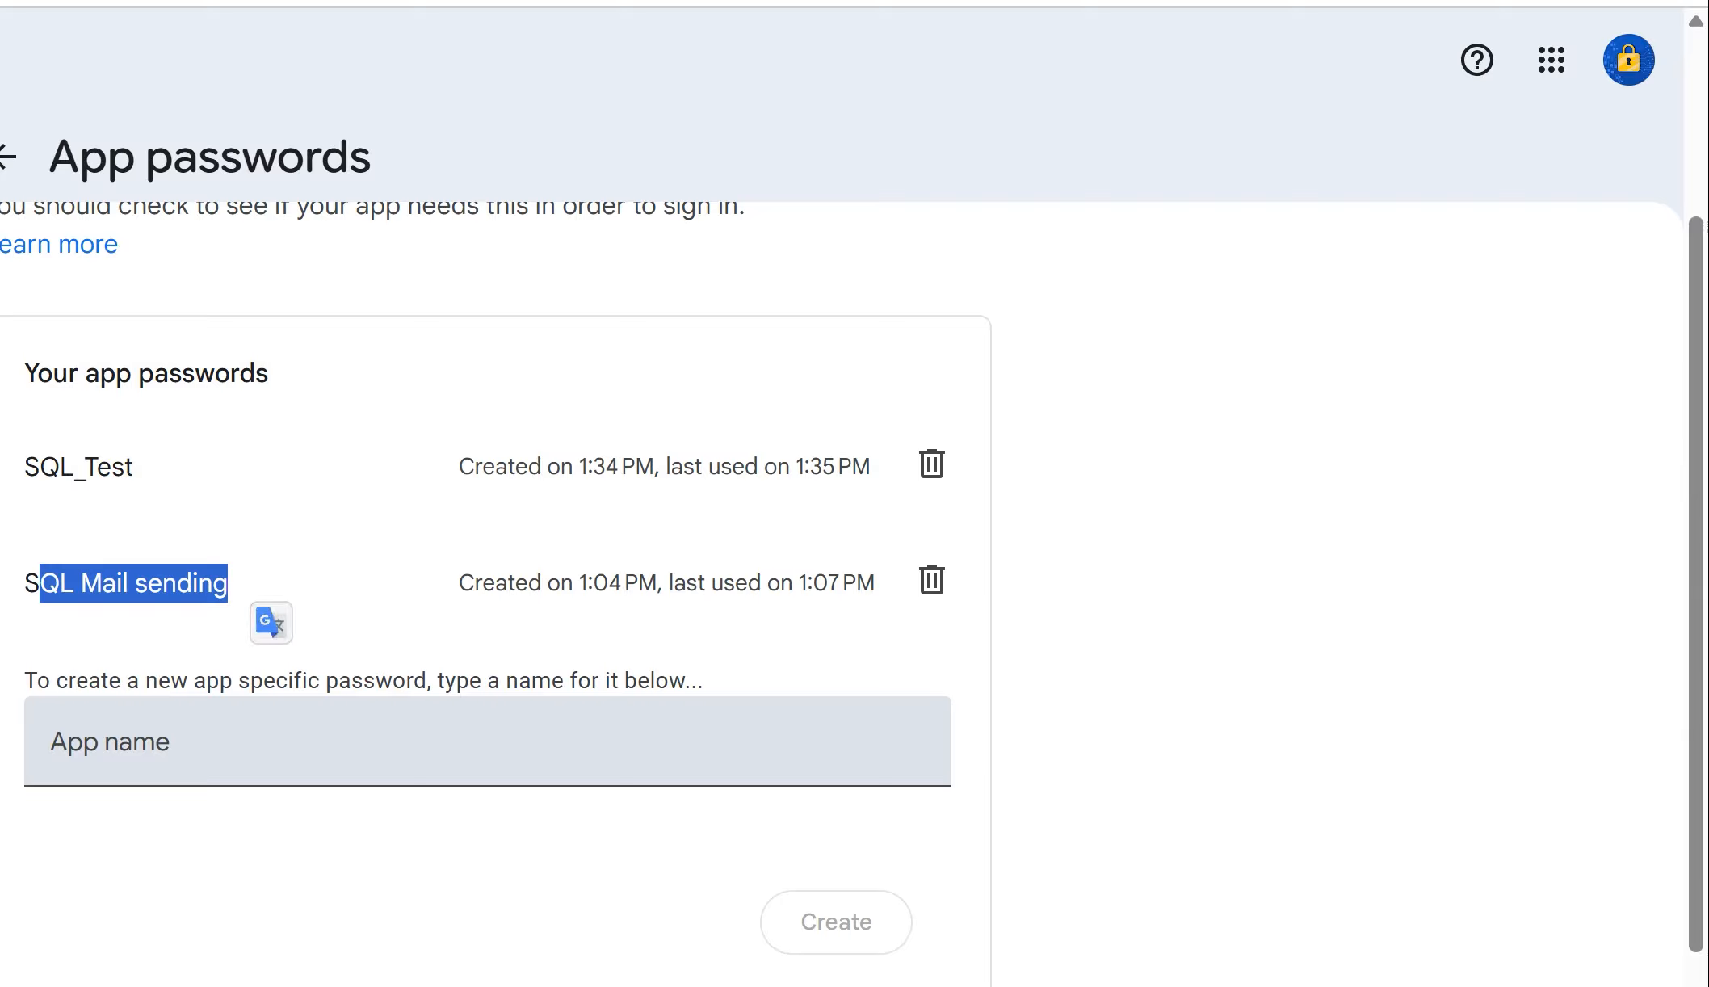
click(275, 741)
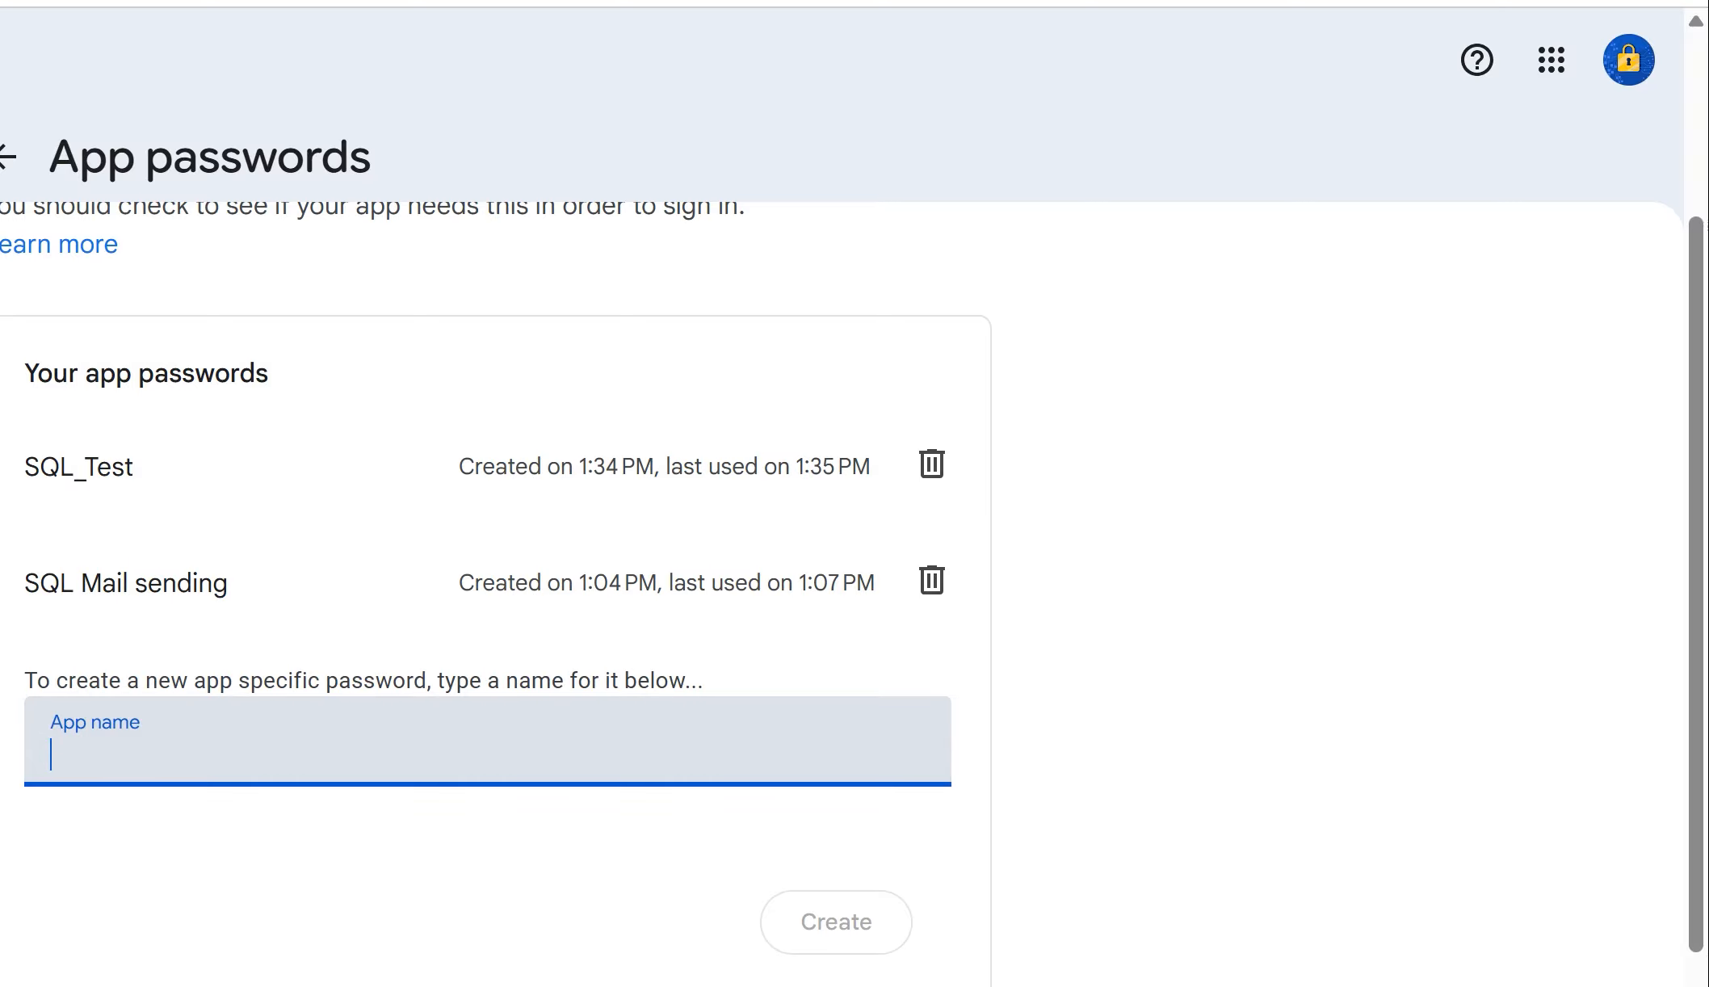
key(alt+Tab)
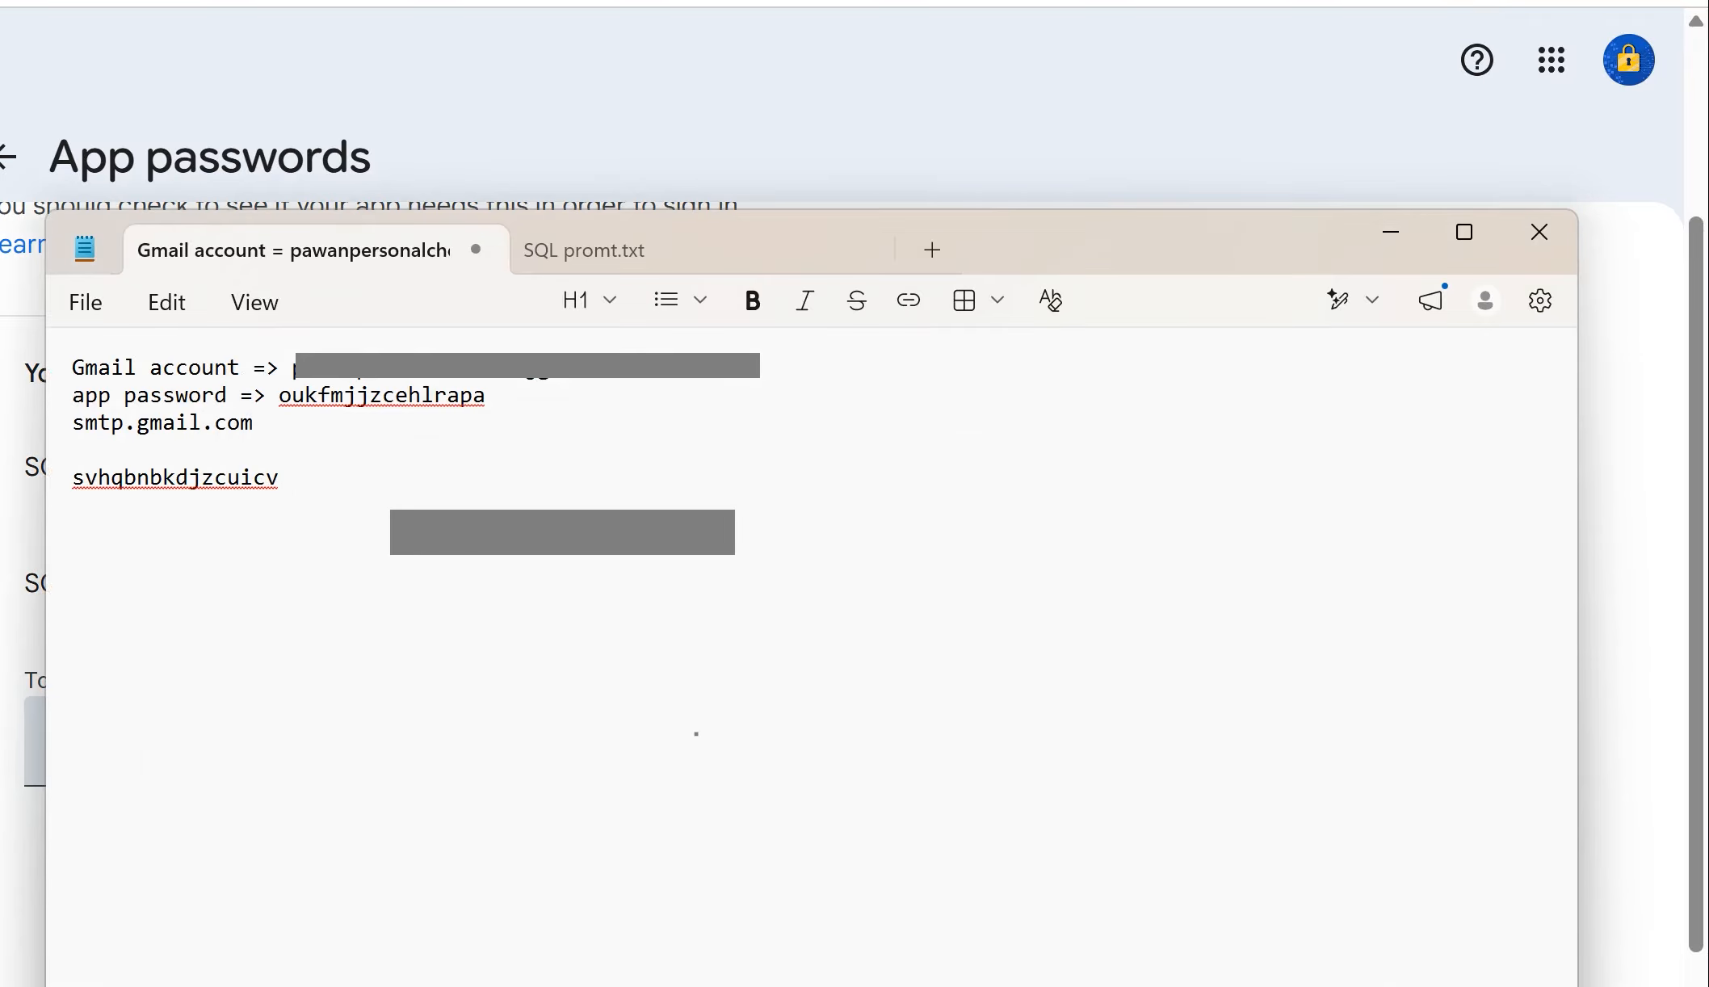
double_click(381, 396)
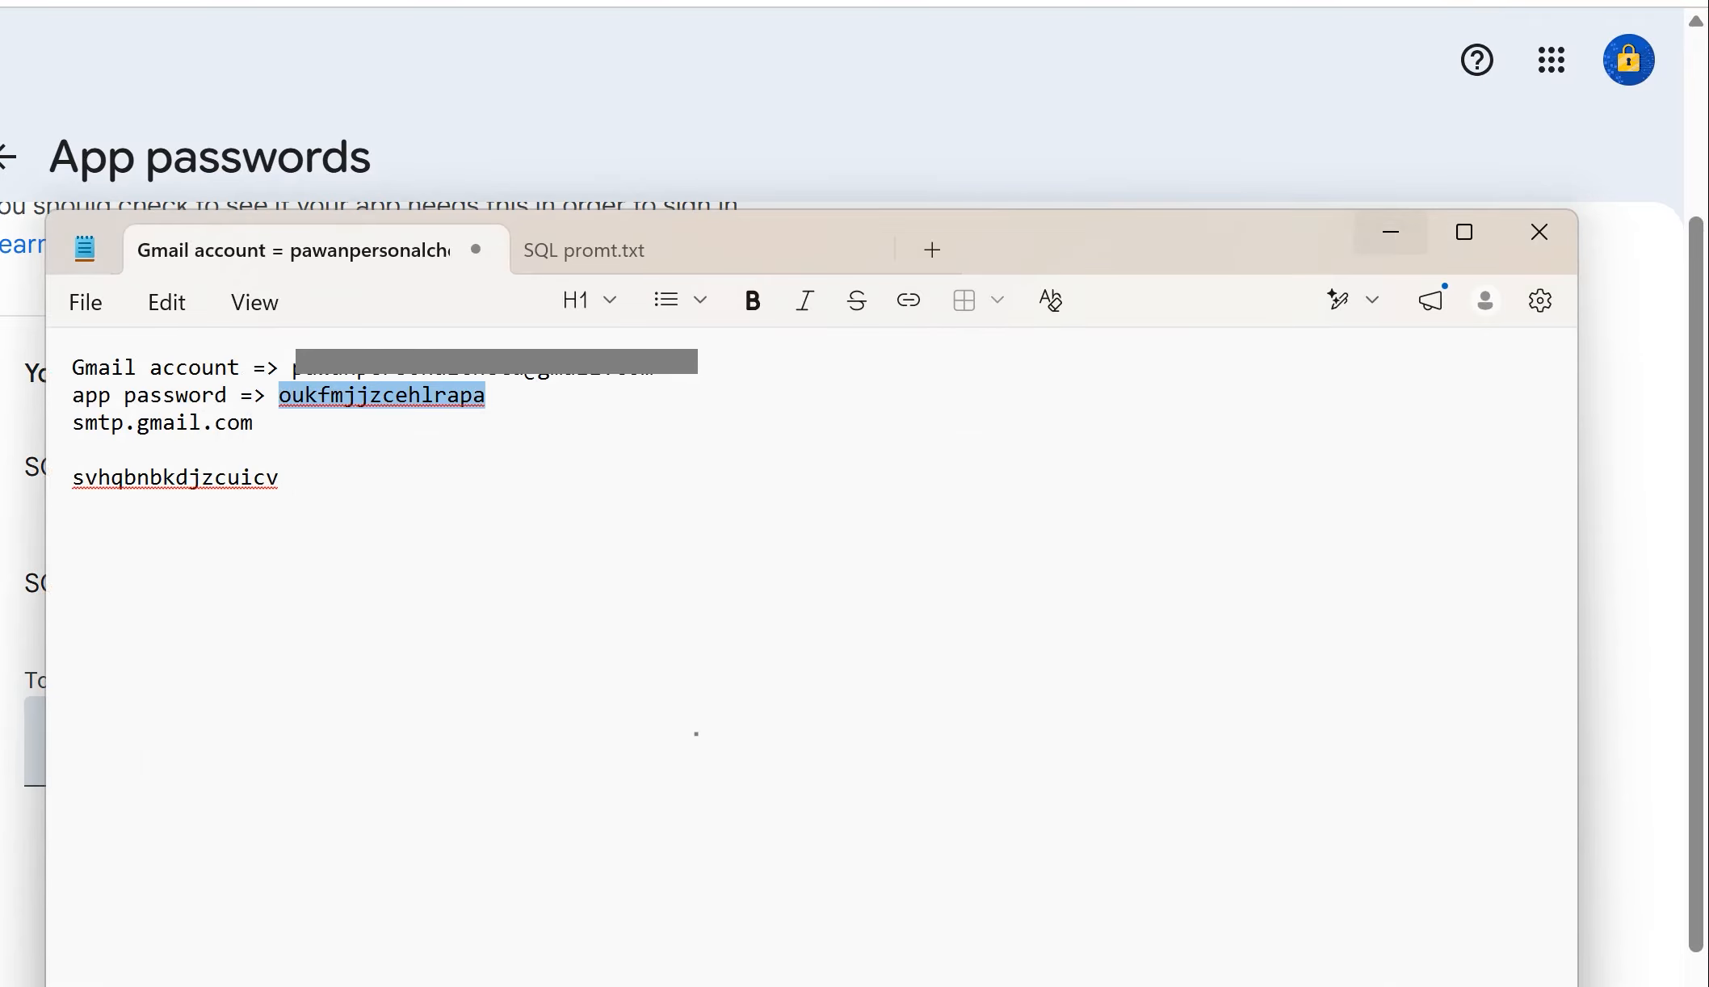
key(alt+Tab)
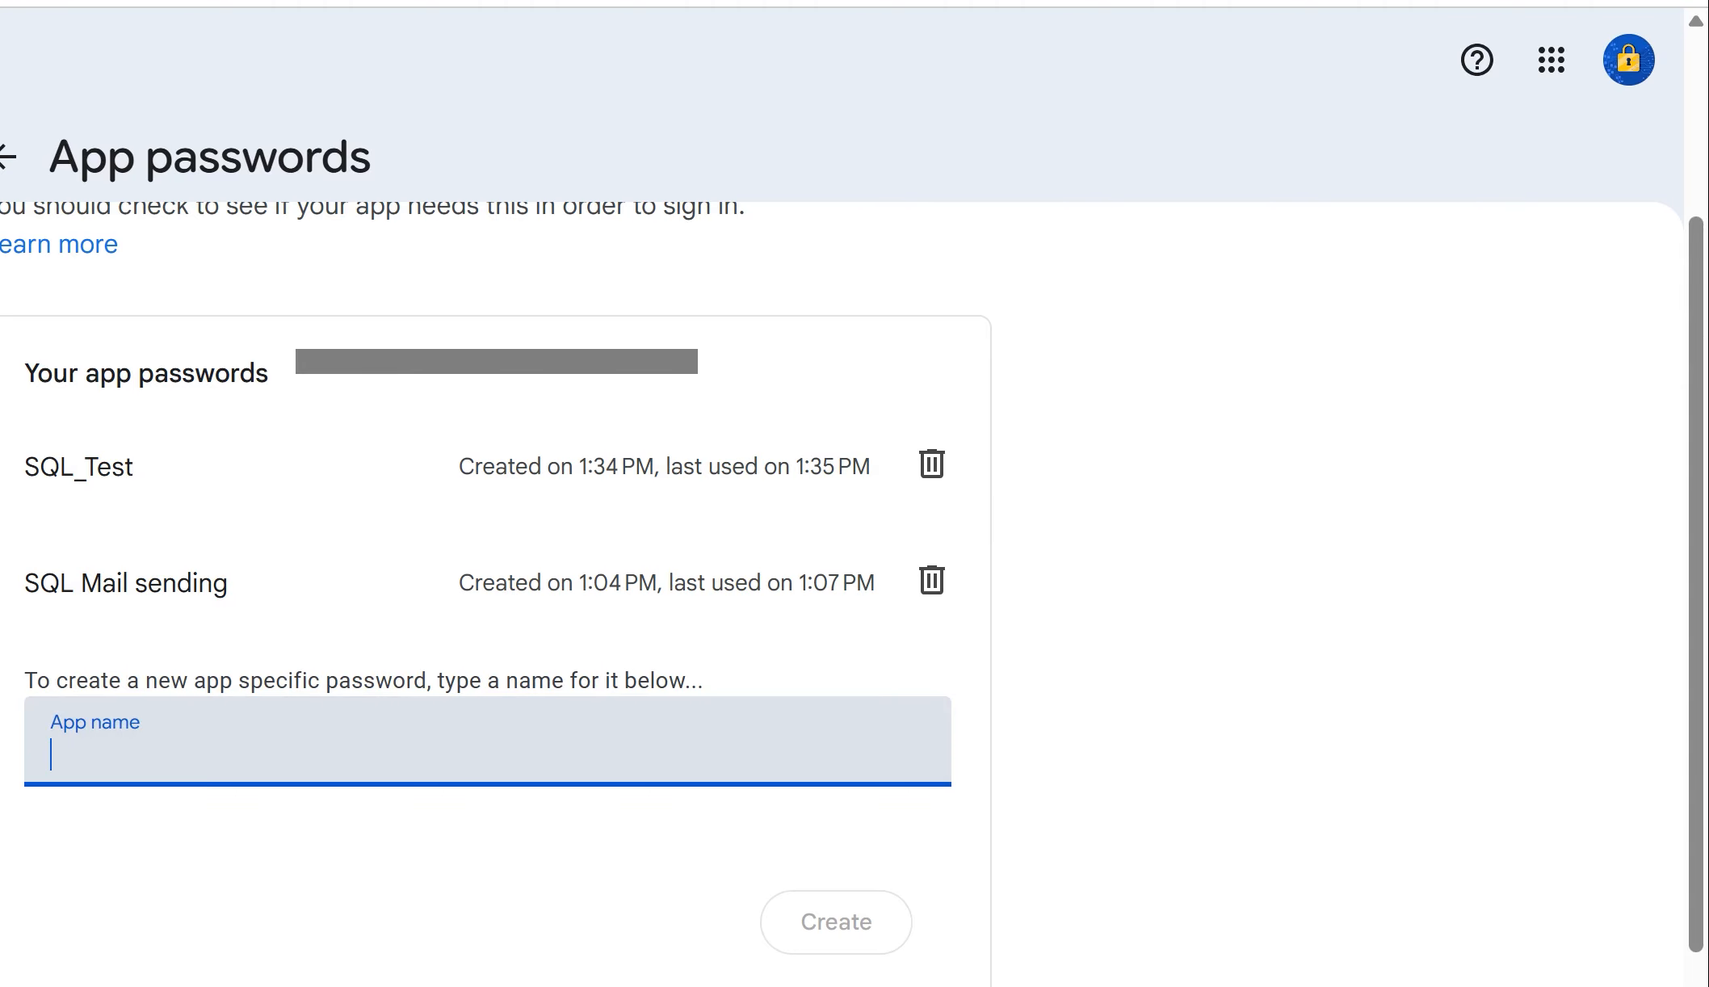
Step: Switch to SQL Server Management Studio and review the step 8 account settings and step 9 SMTP authentication notes
mouse_move(1002, 986)
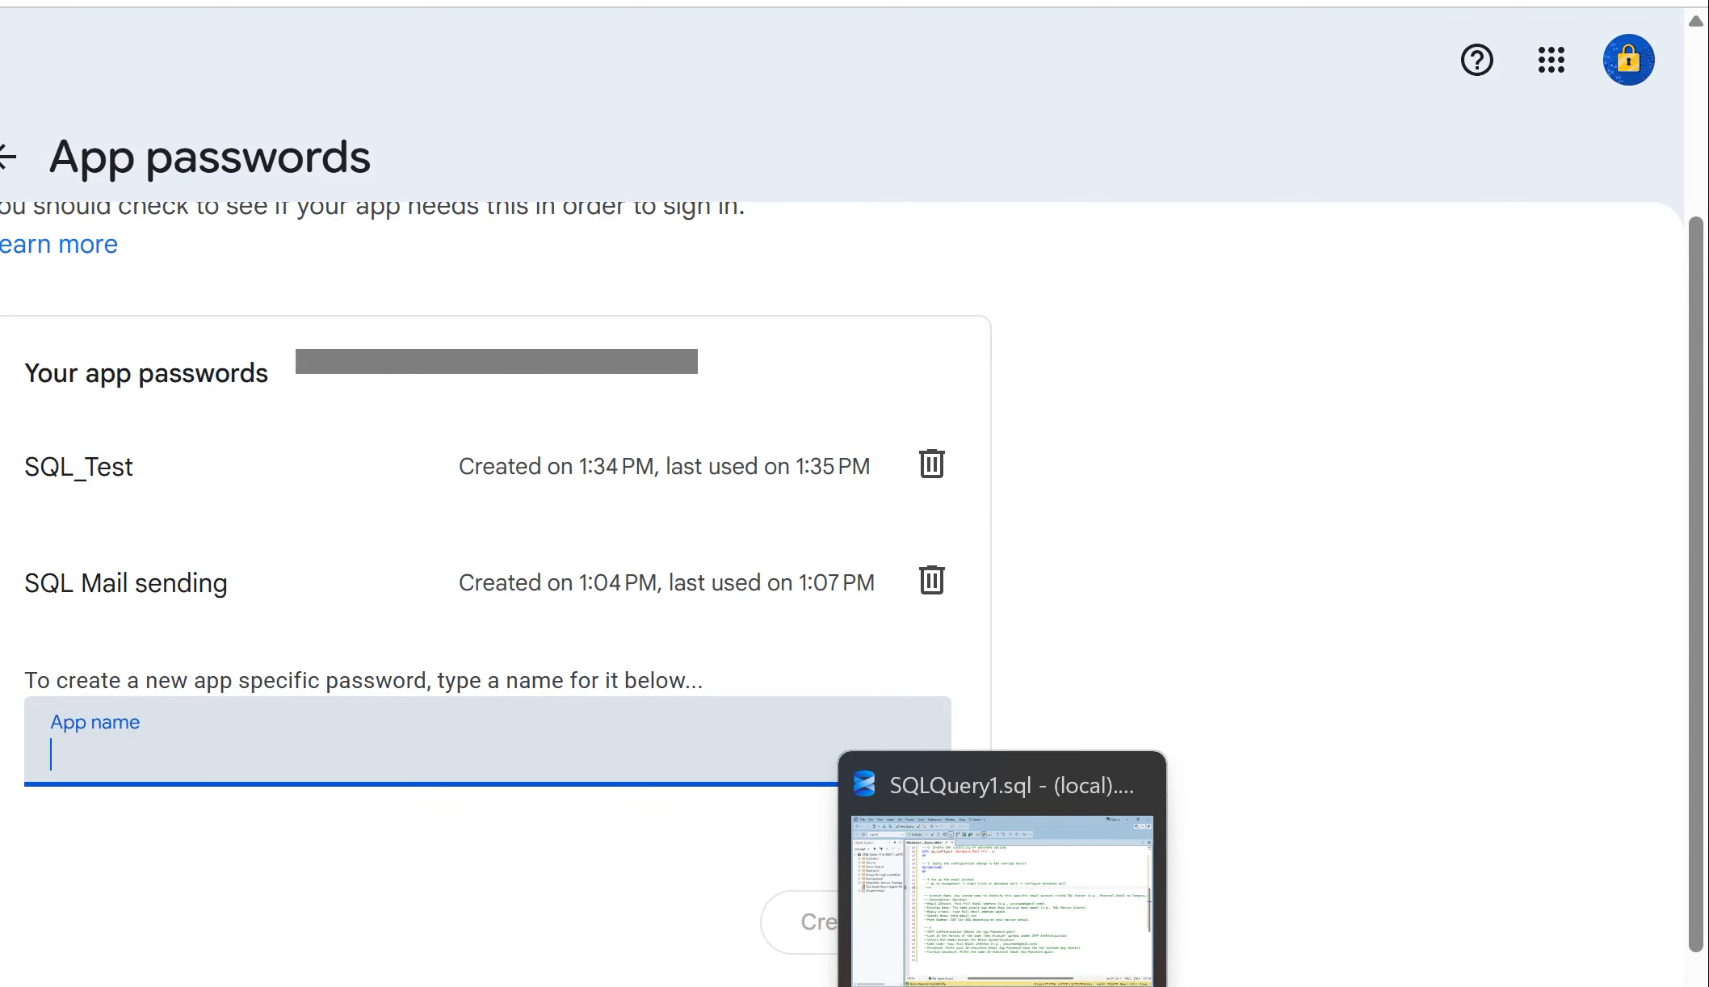
click(1002, 986)
click(409, 495)
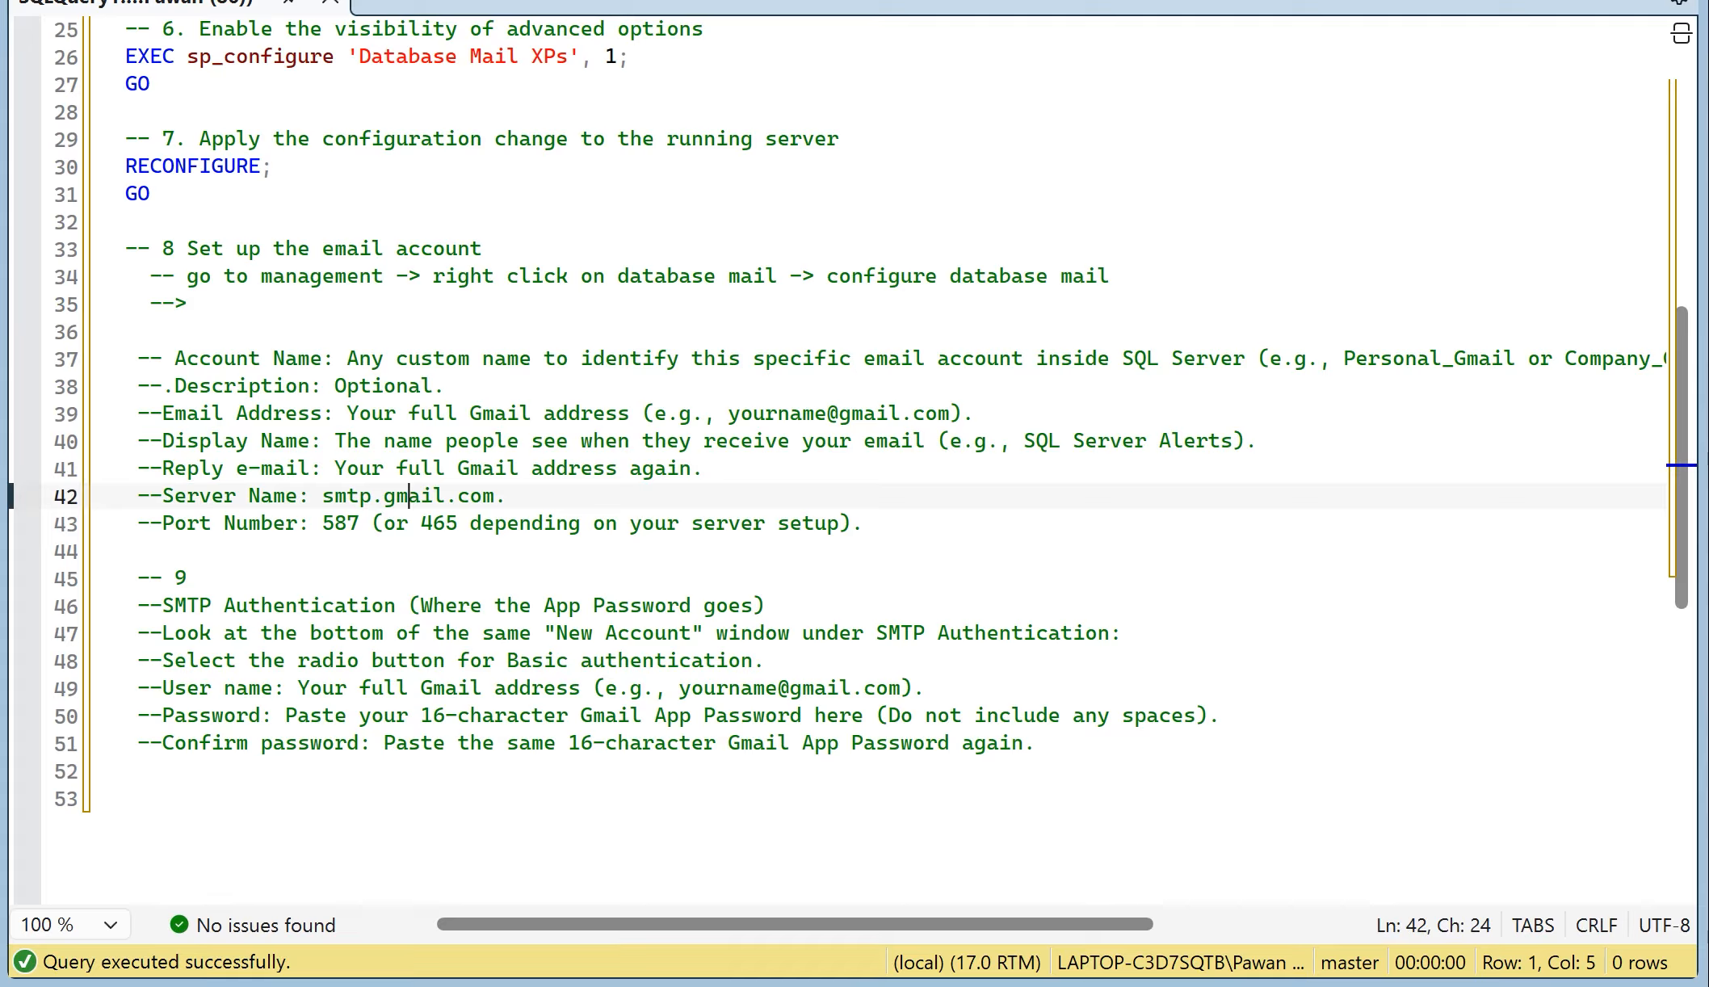
scroll(408, 496, down, 1)
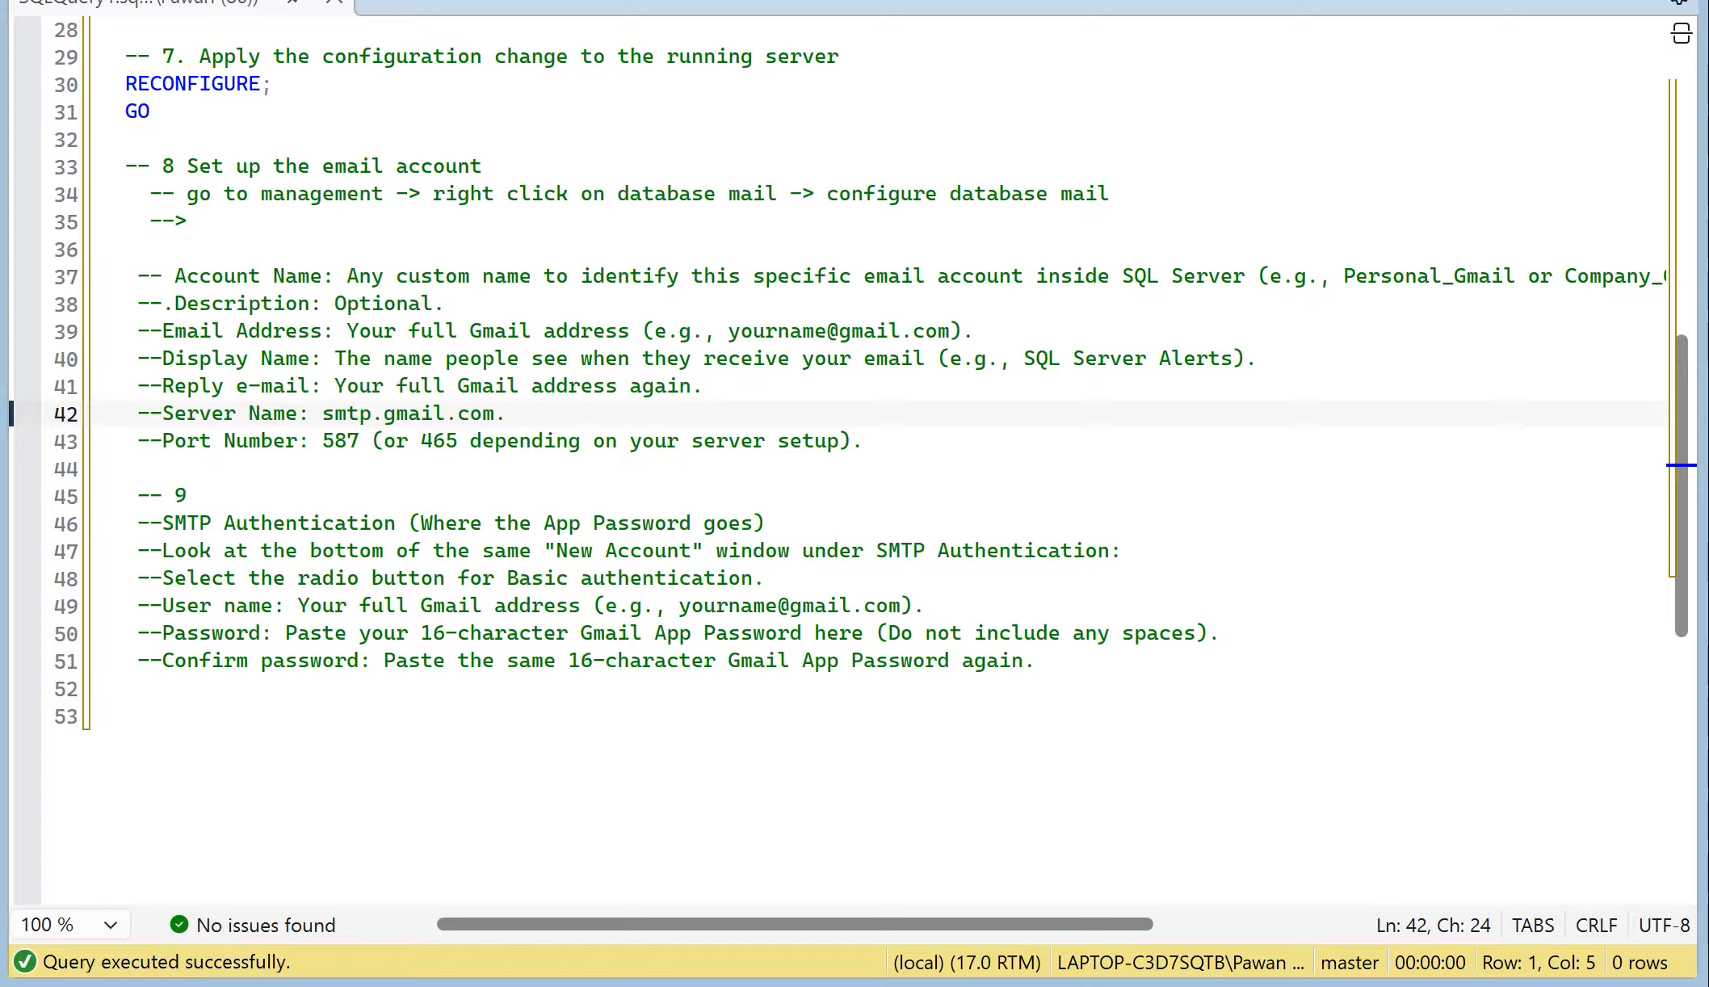
right_click(0, 441)
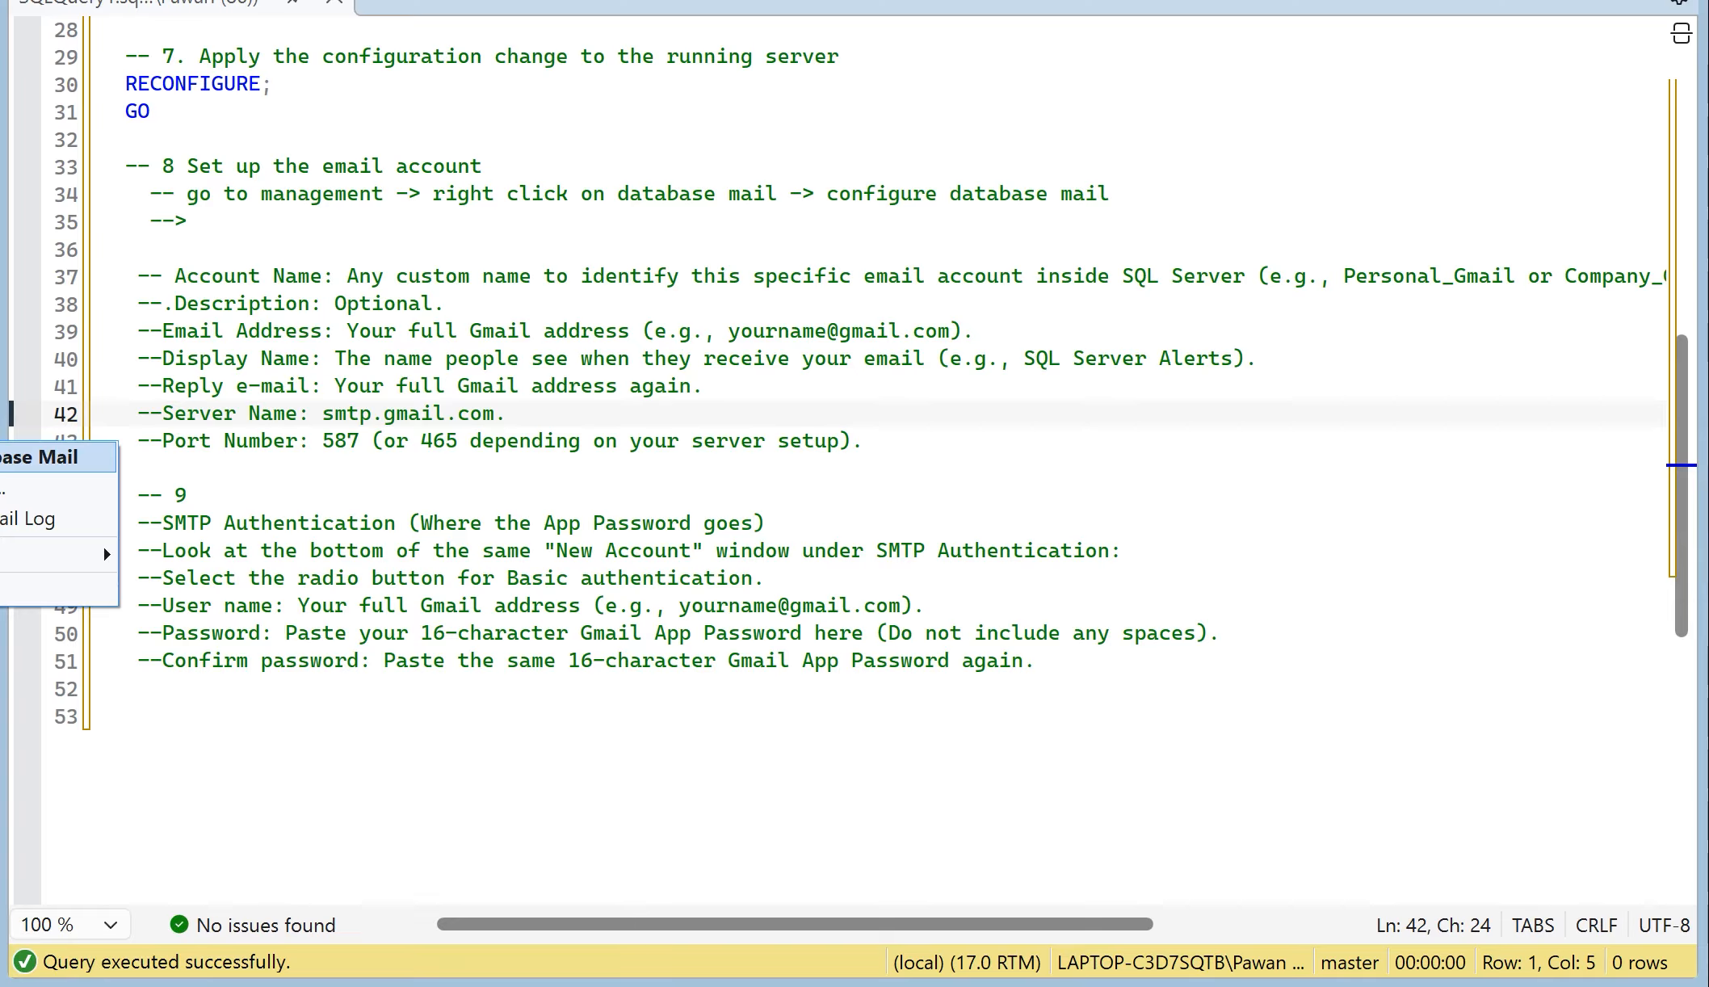
click(24, 458)
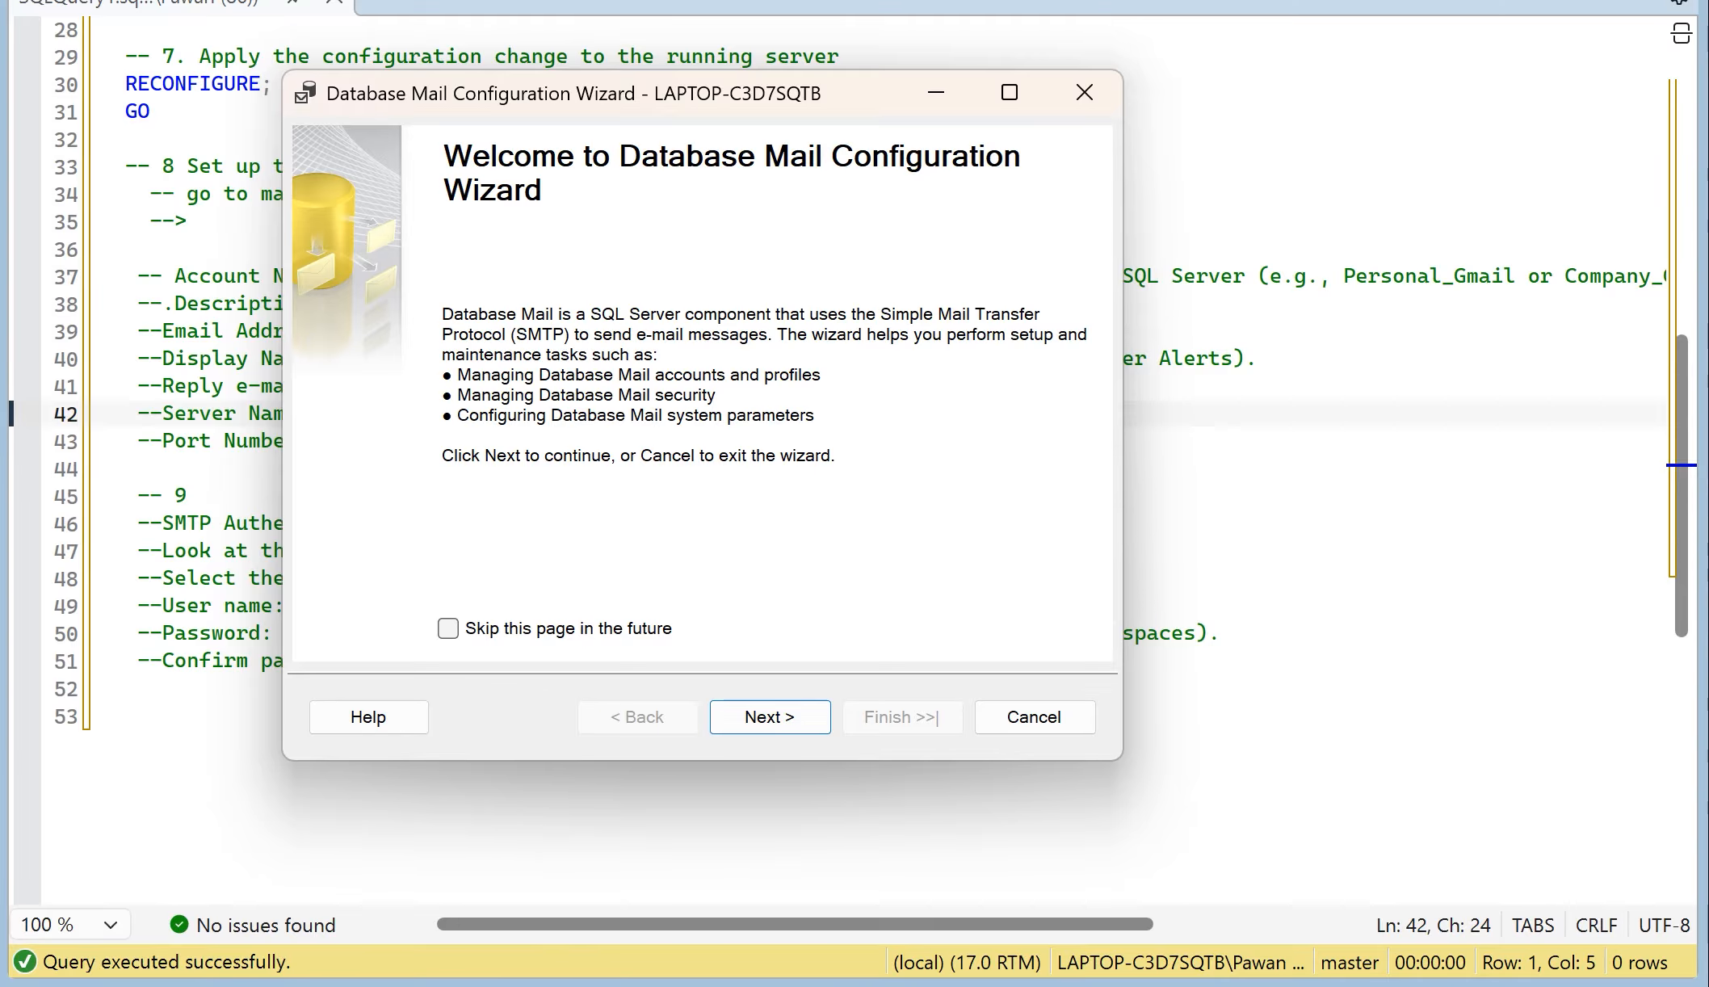
click(1034, 717)
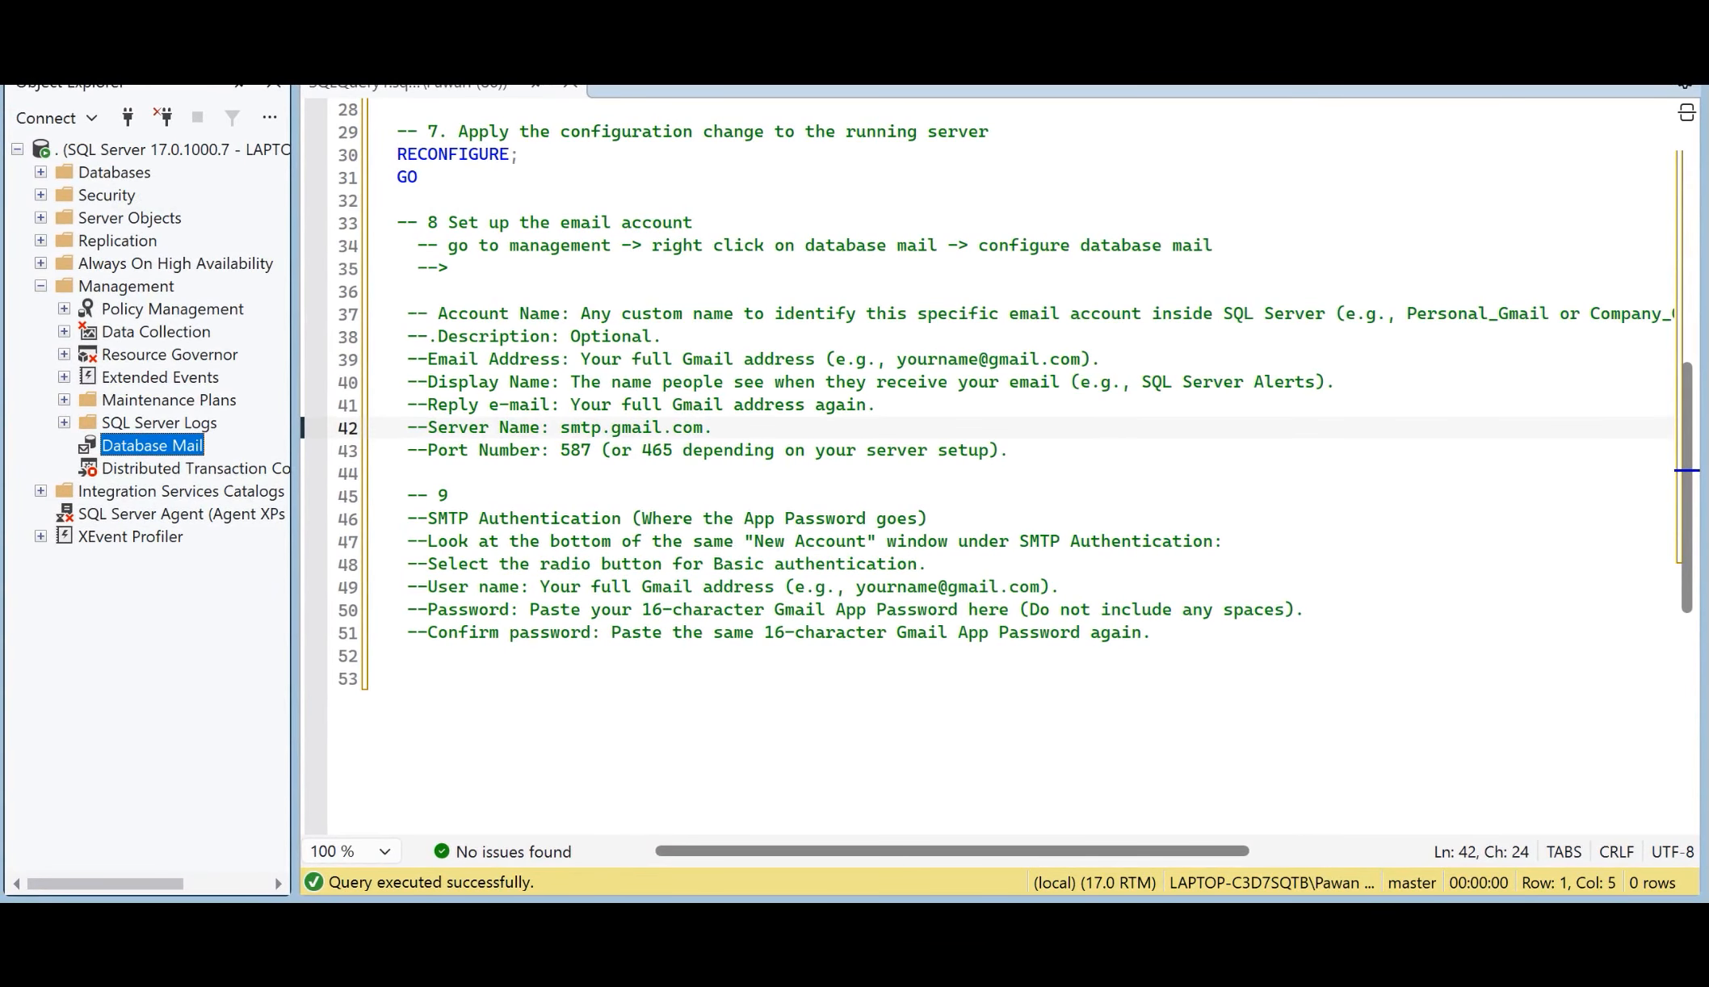
Step: Start the Database Mail Configuration Wizard with the option to set up Database Mail, and name the new profile Test
right_click(161, 445)
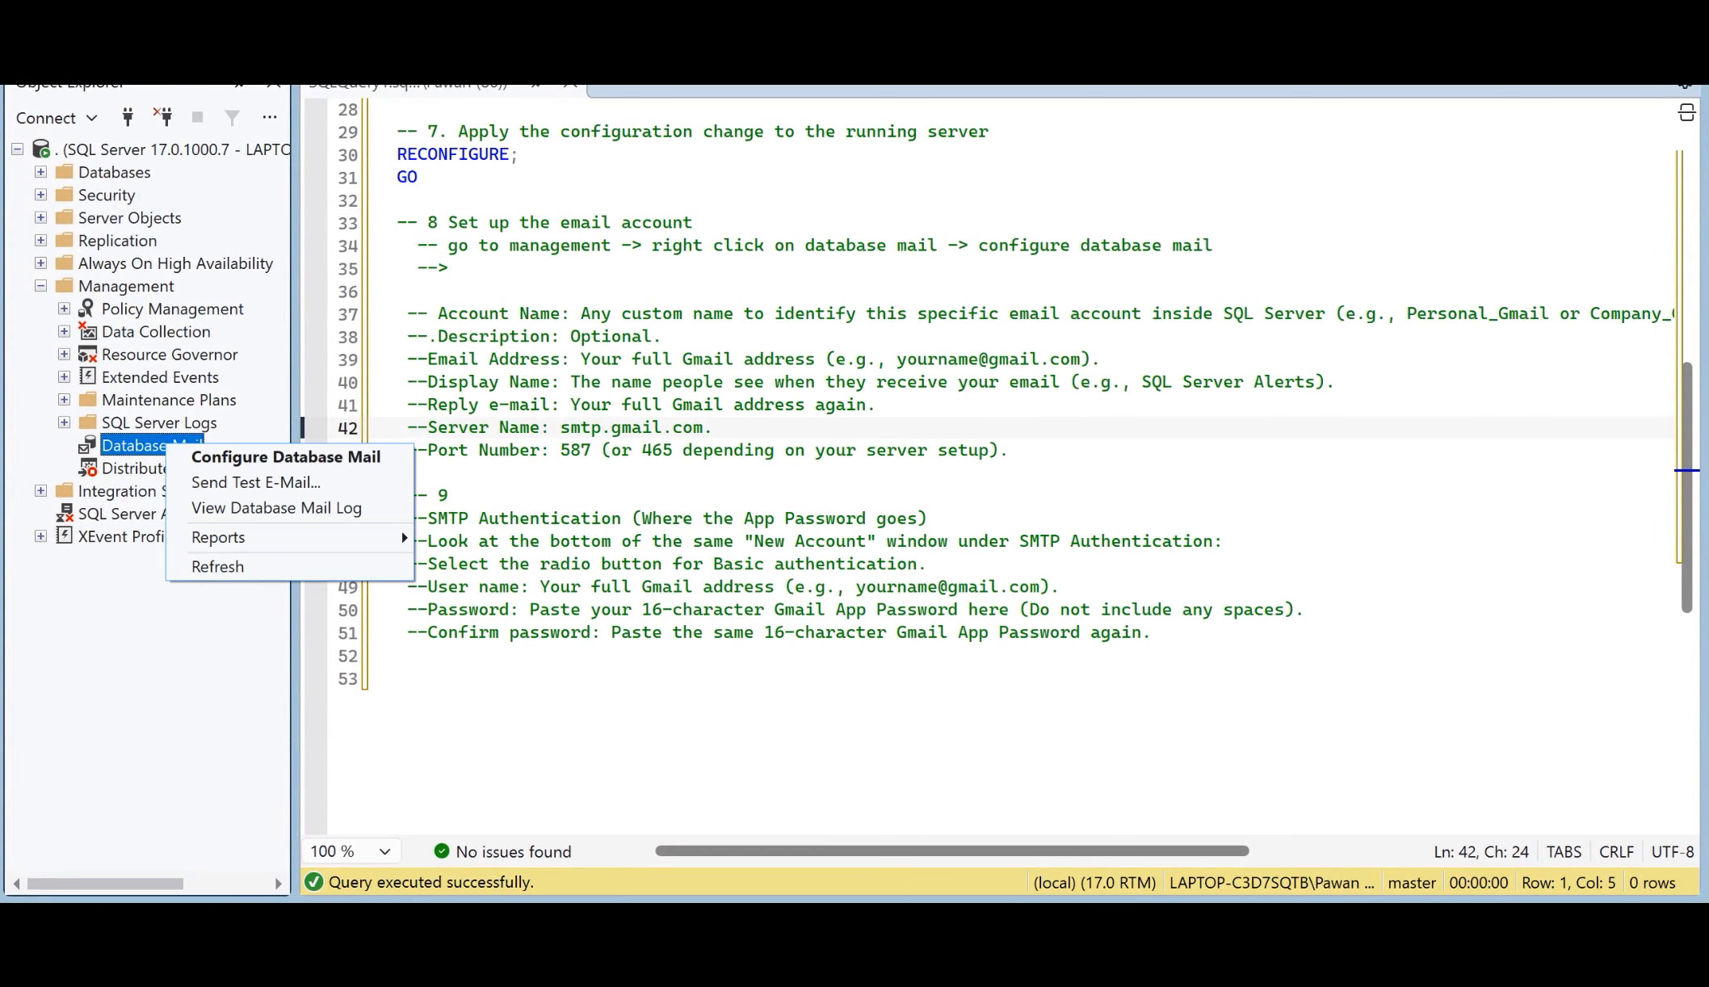
click(235, 454)
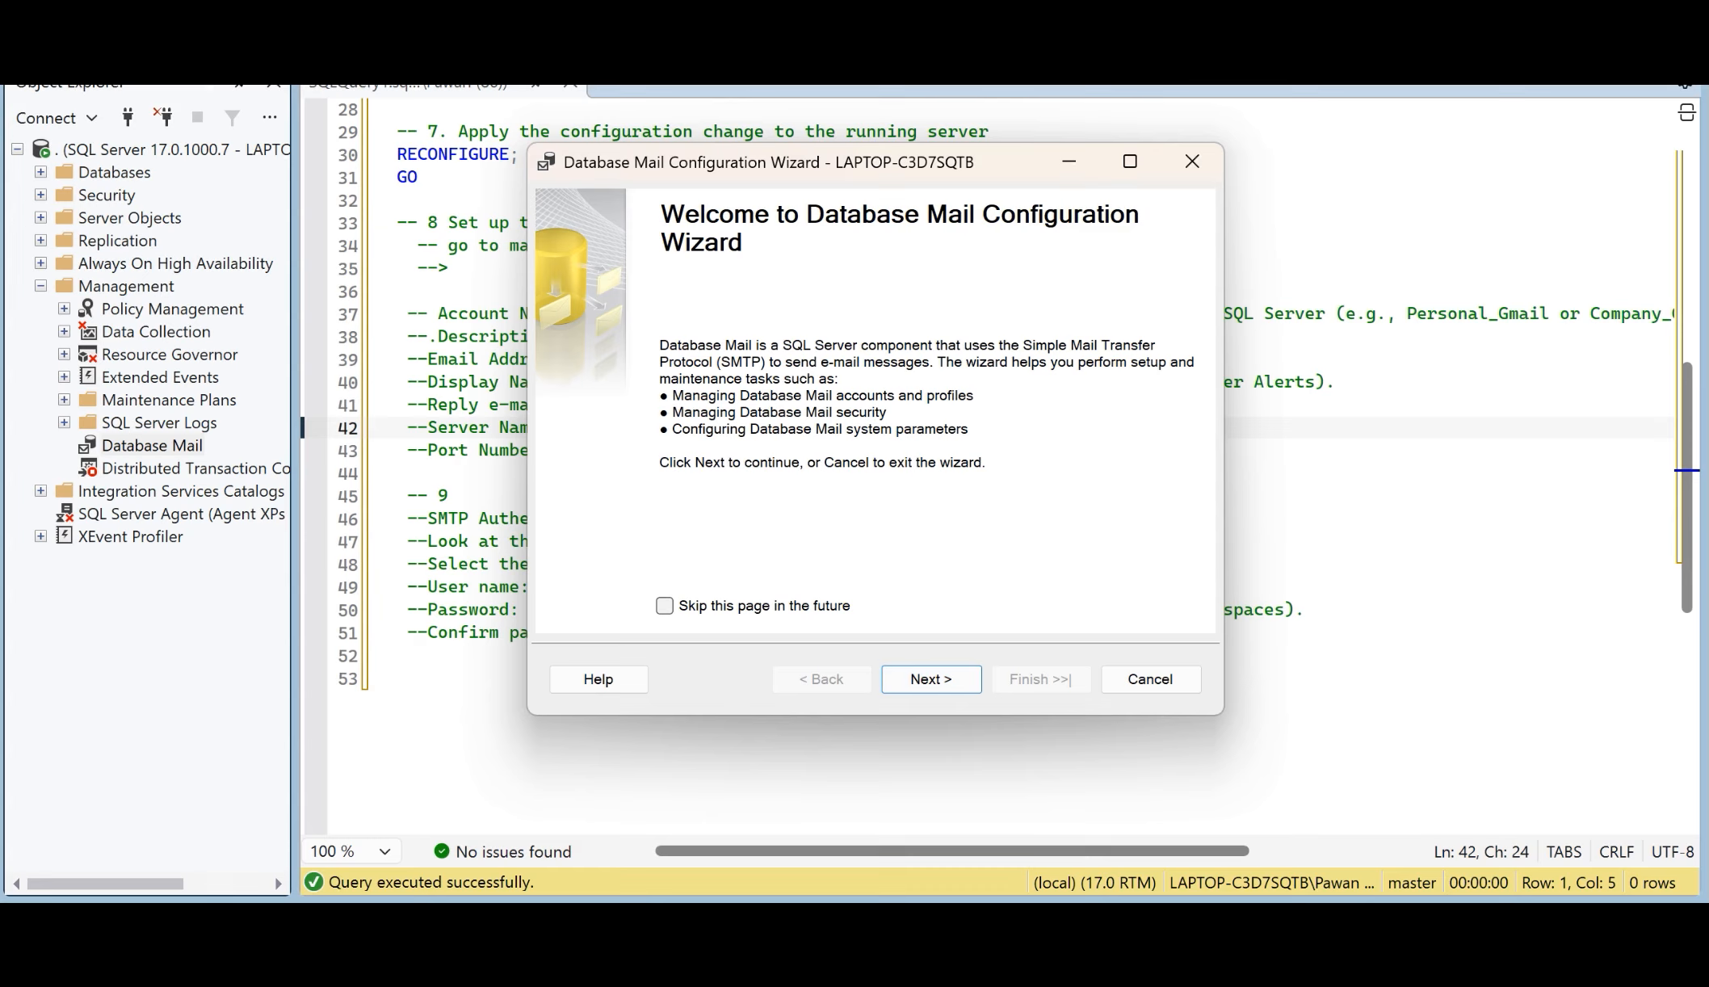
click(931, 679)
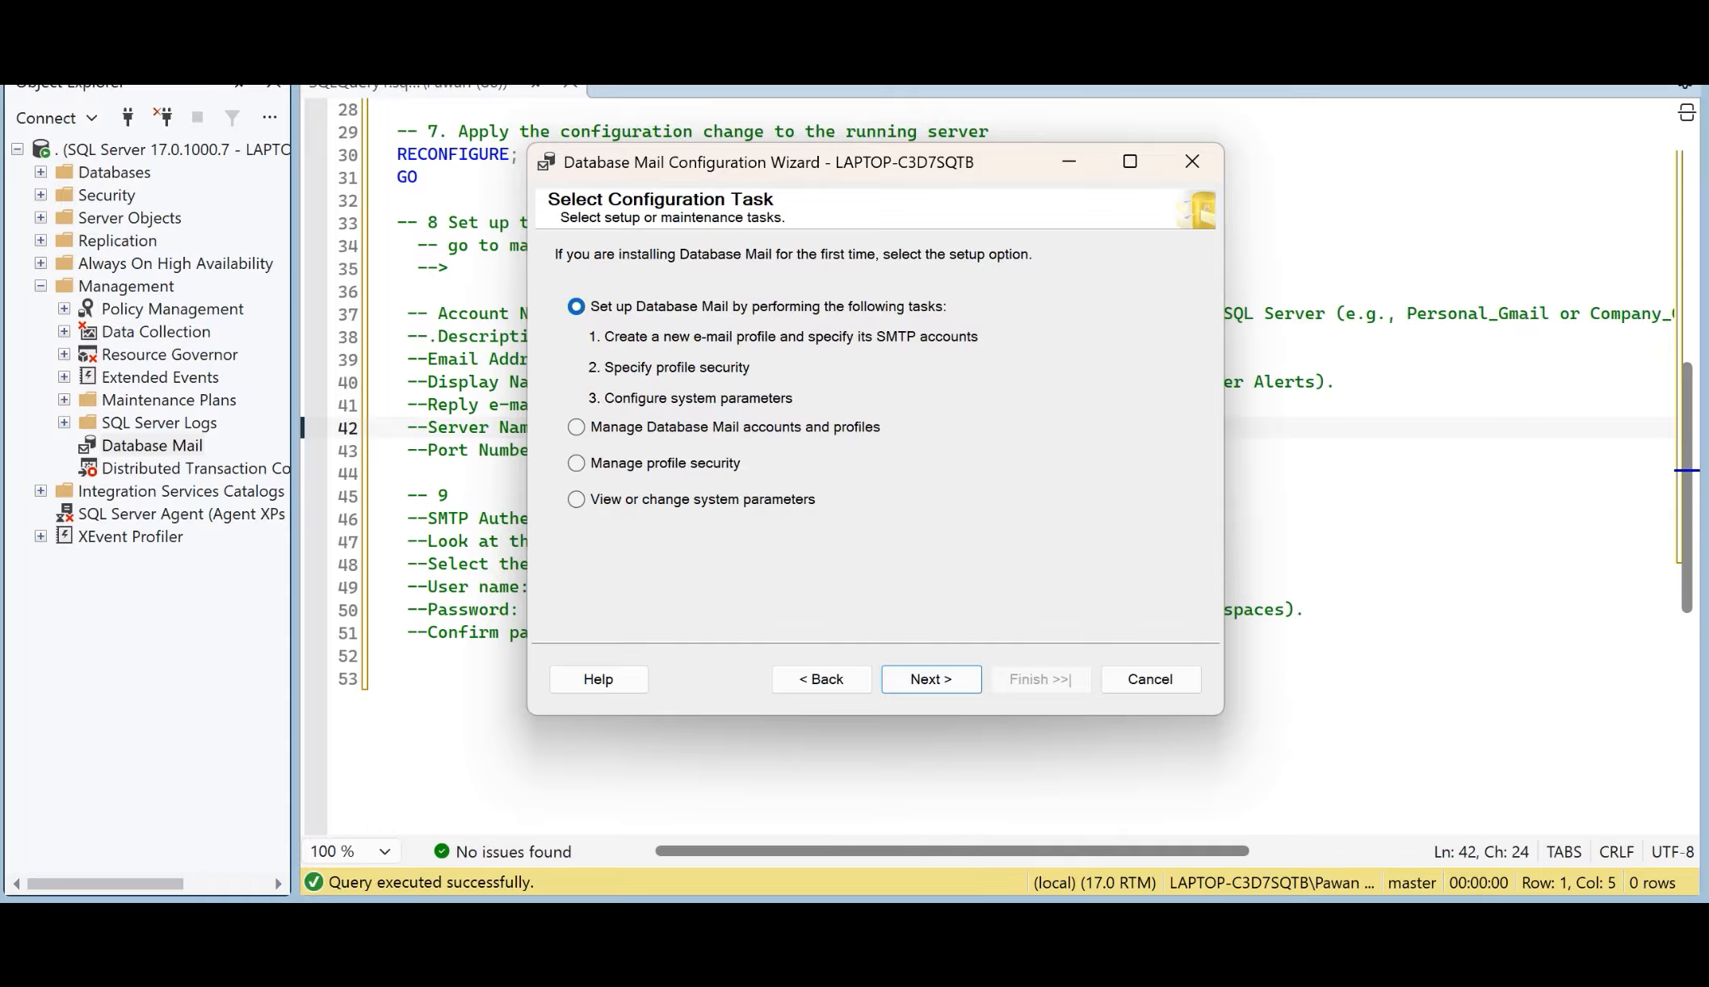
click(931, 678)
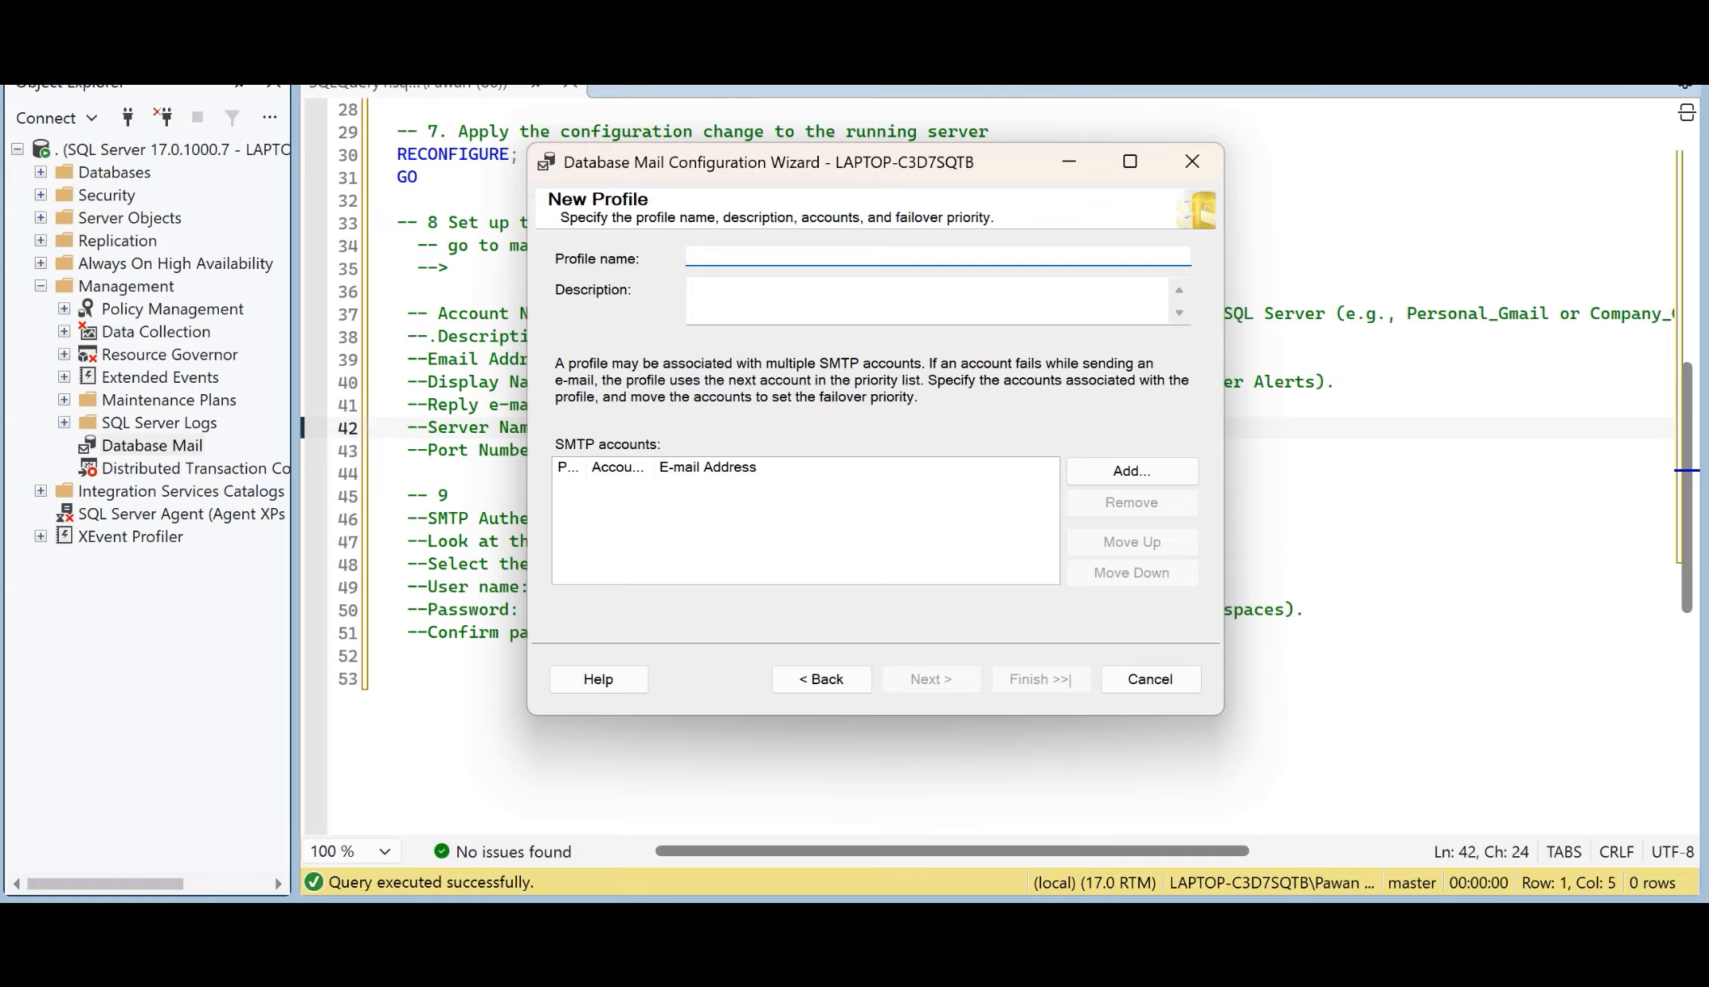
drag(849, 172, 953, 323)
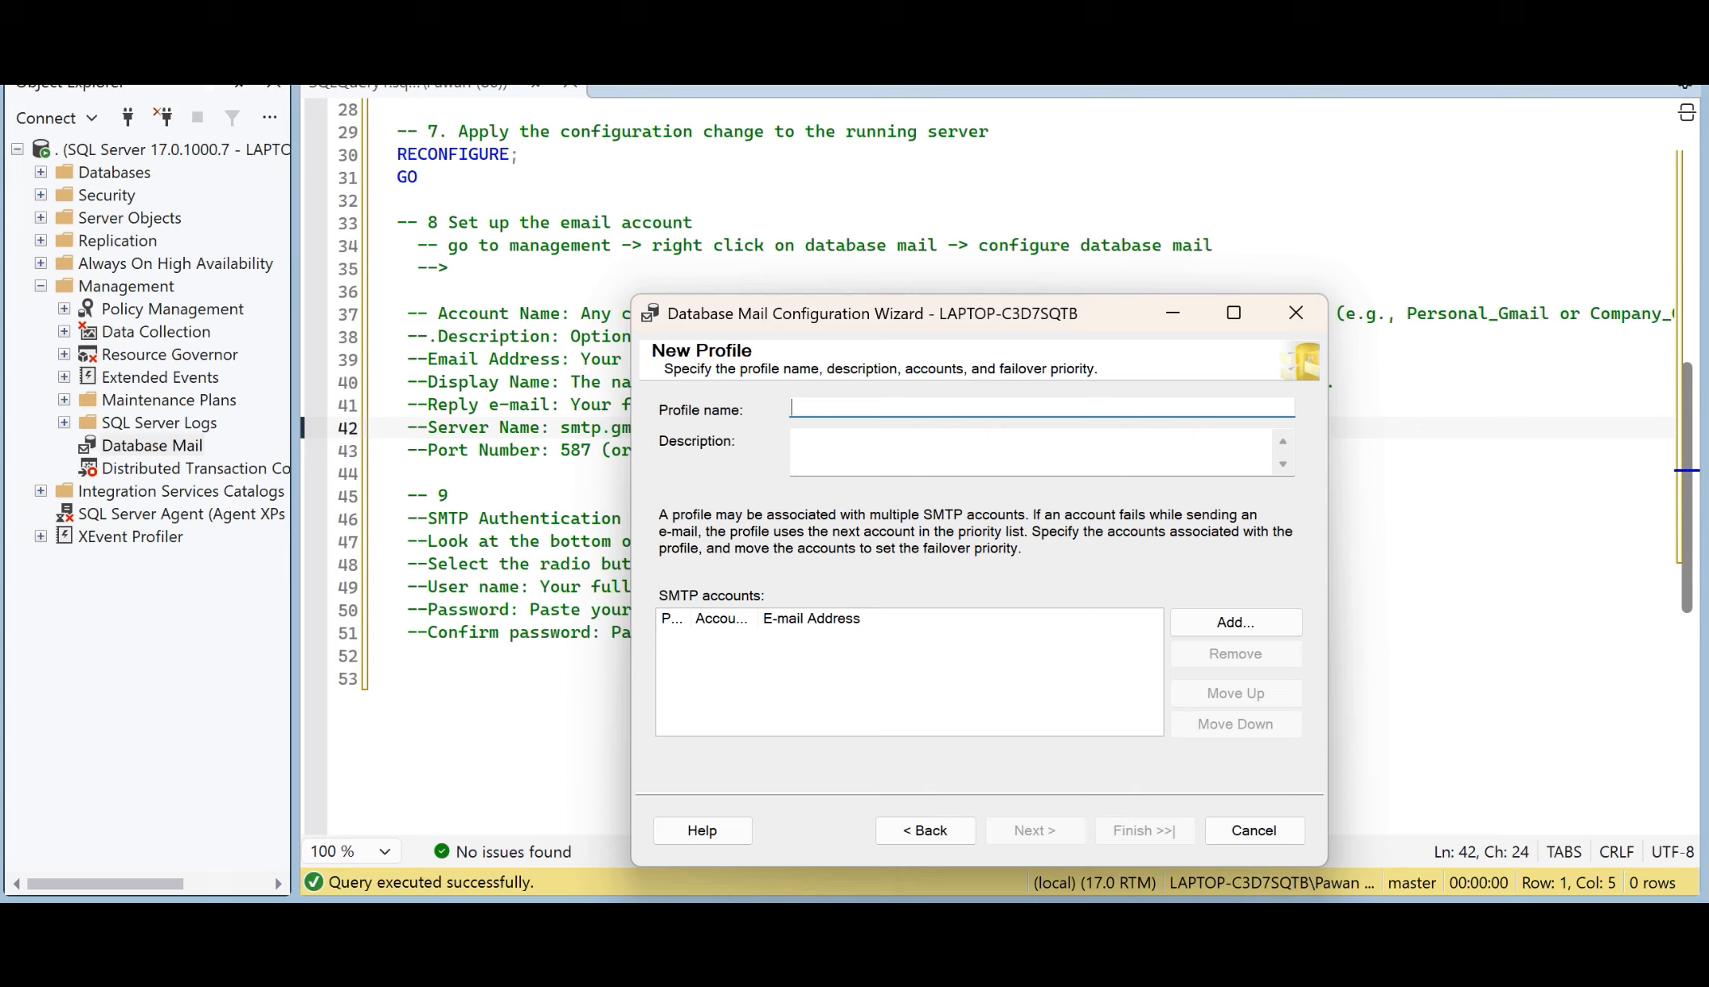
text(Test)
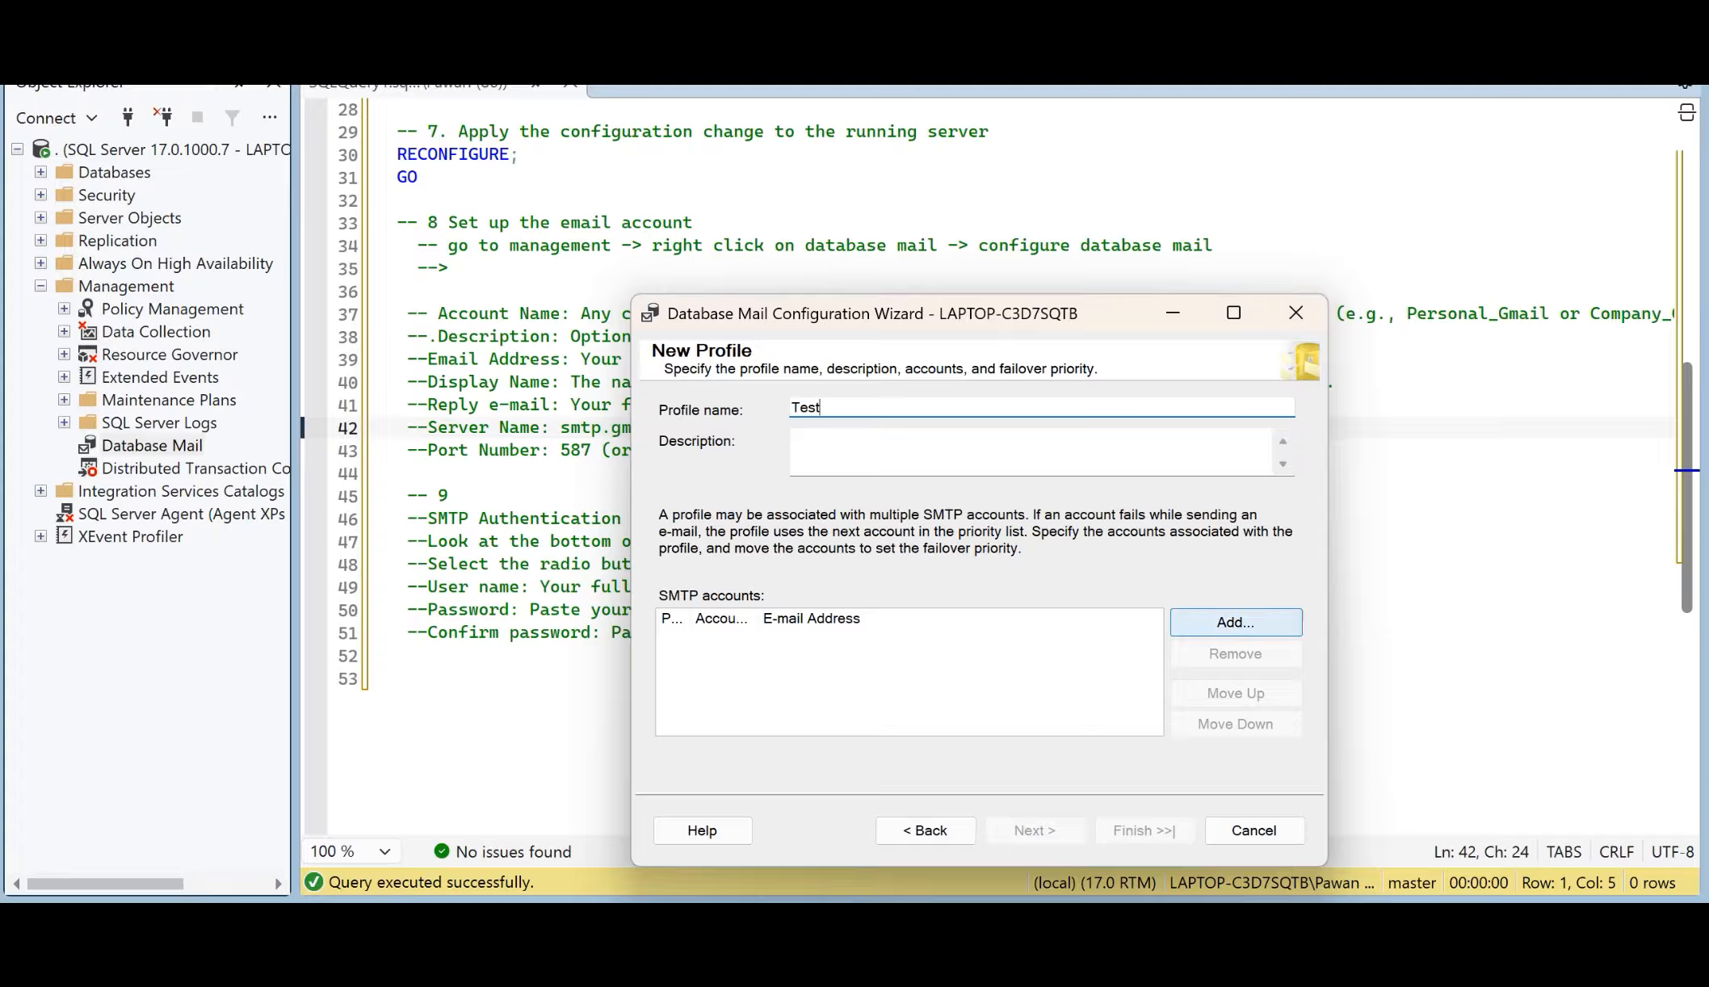
Step: Add the existing SMTP account "Personal account" to the Test profile, after viewing the blank new account form
click(1235, 622)
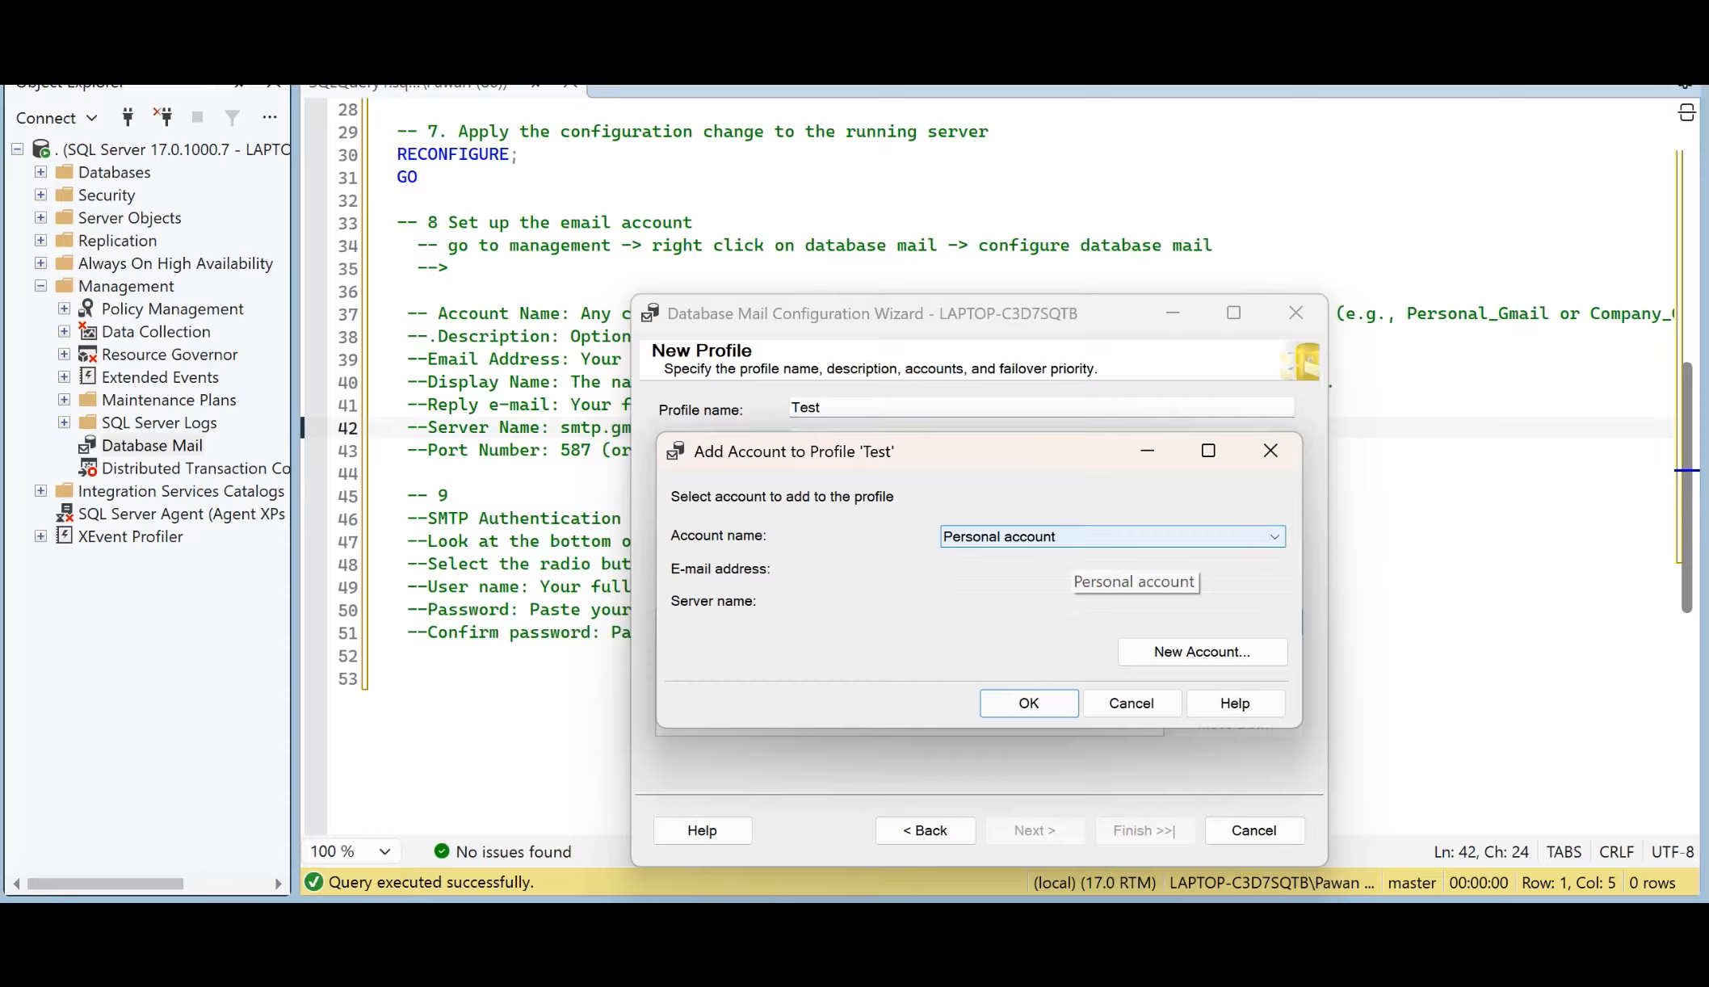
click(1074, 536)
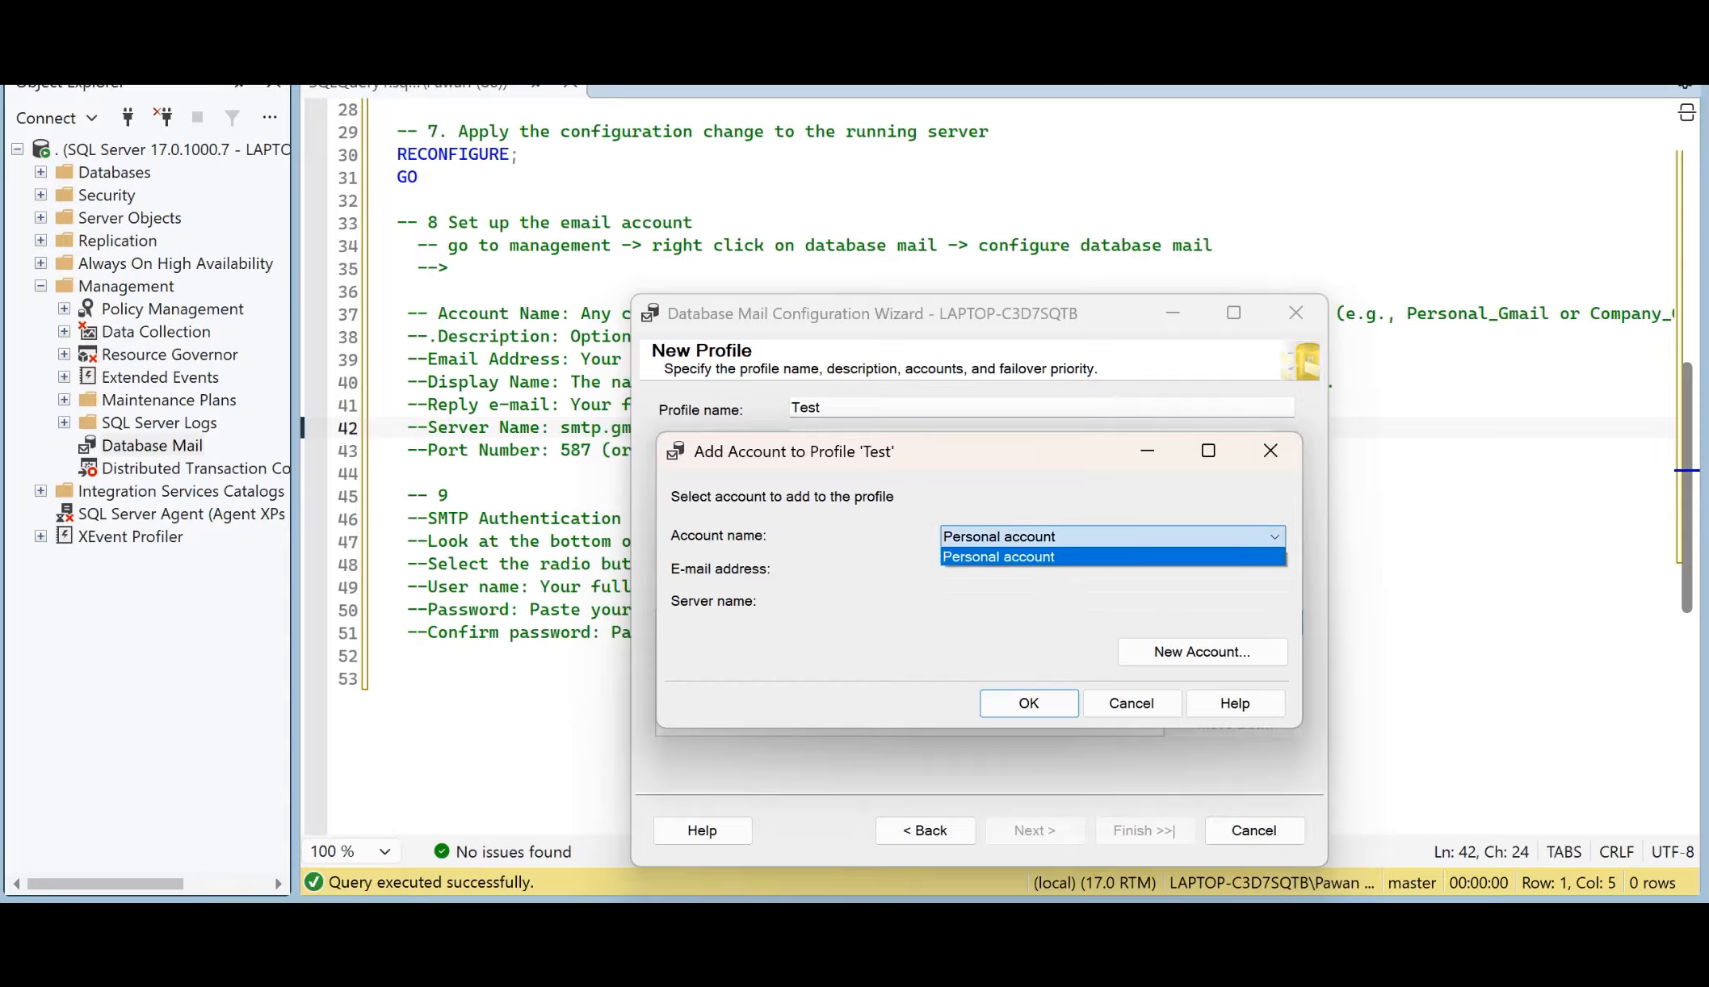
click(1074, 557)
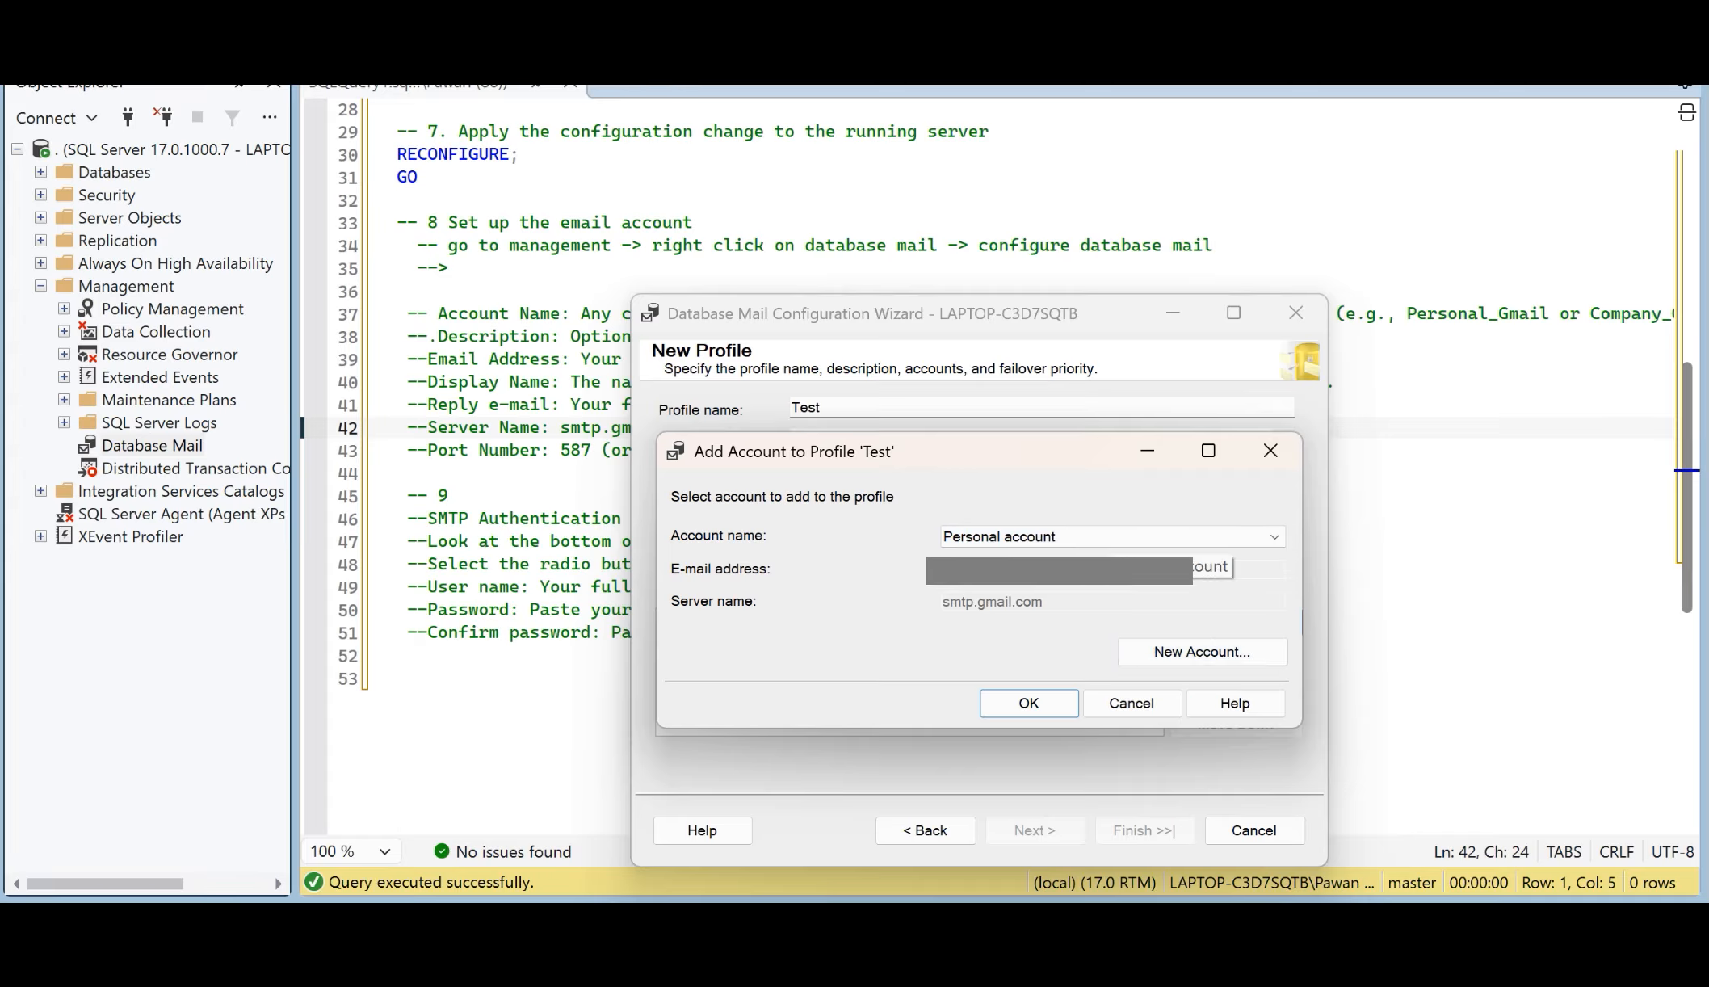
click(1187, 537)
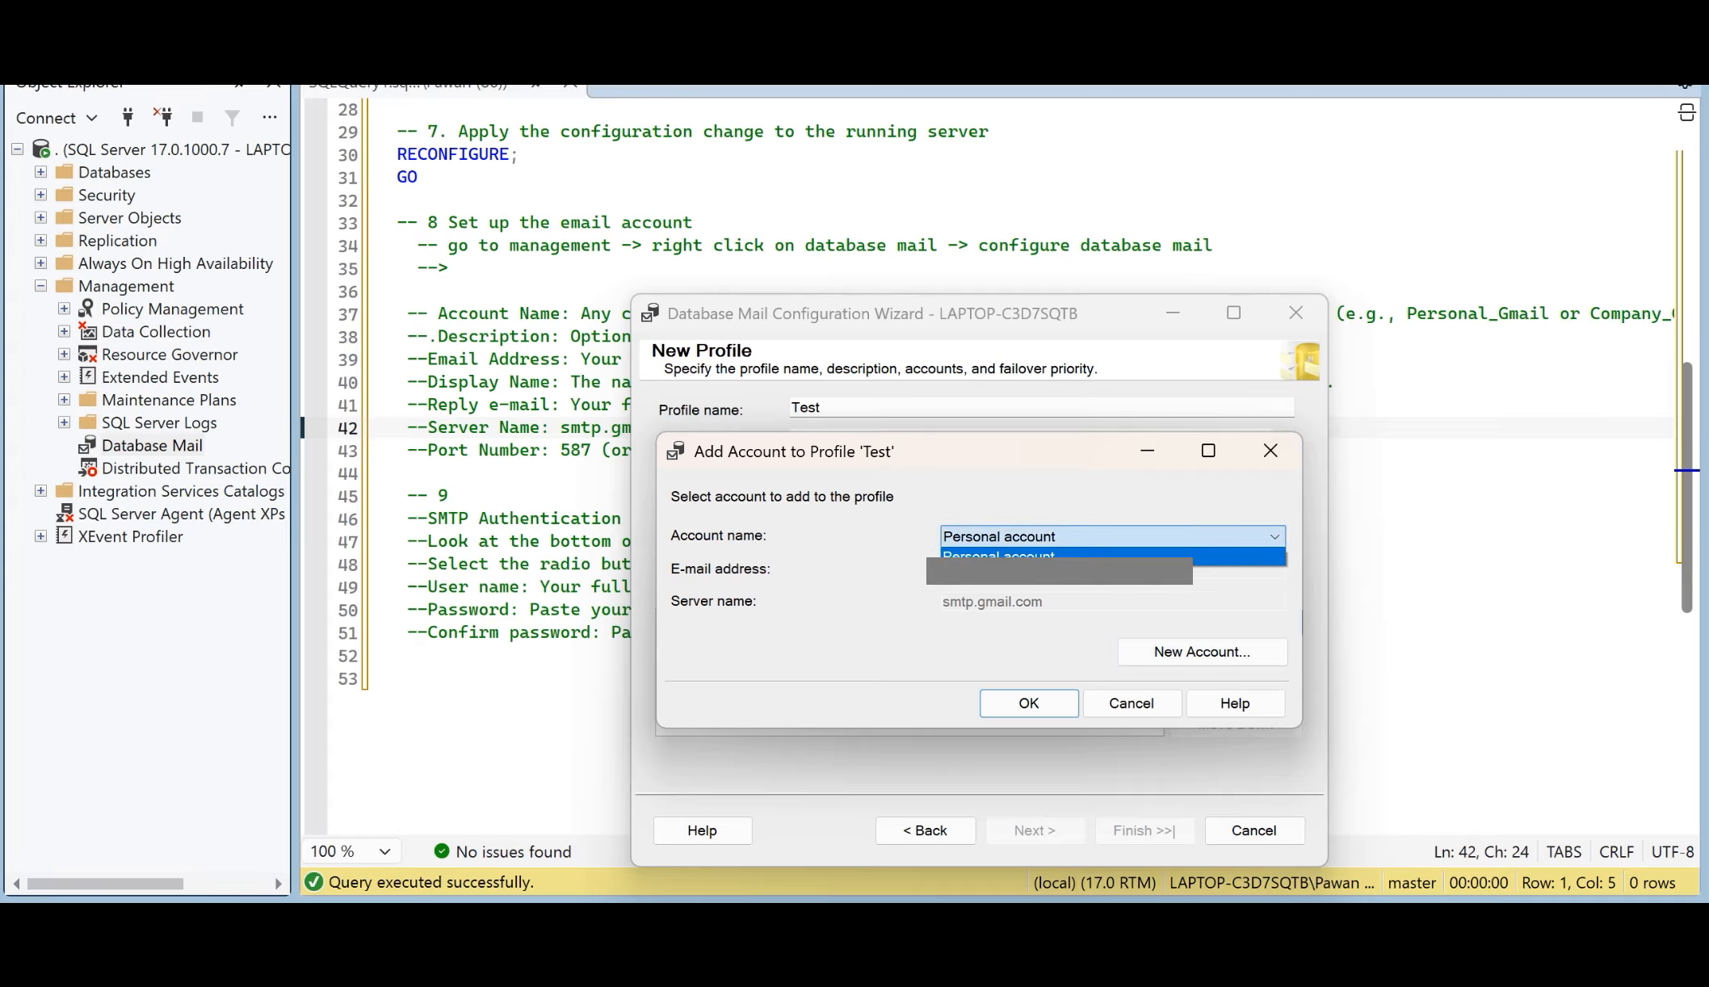
click(1187, 552)
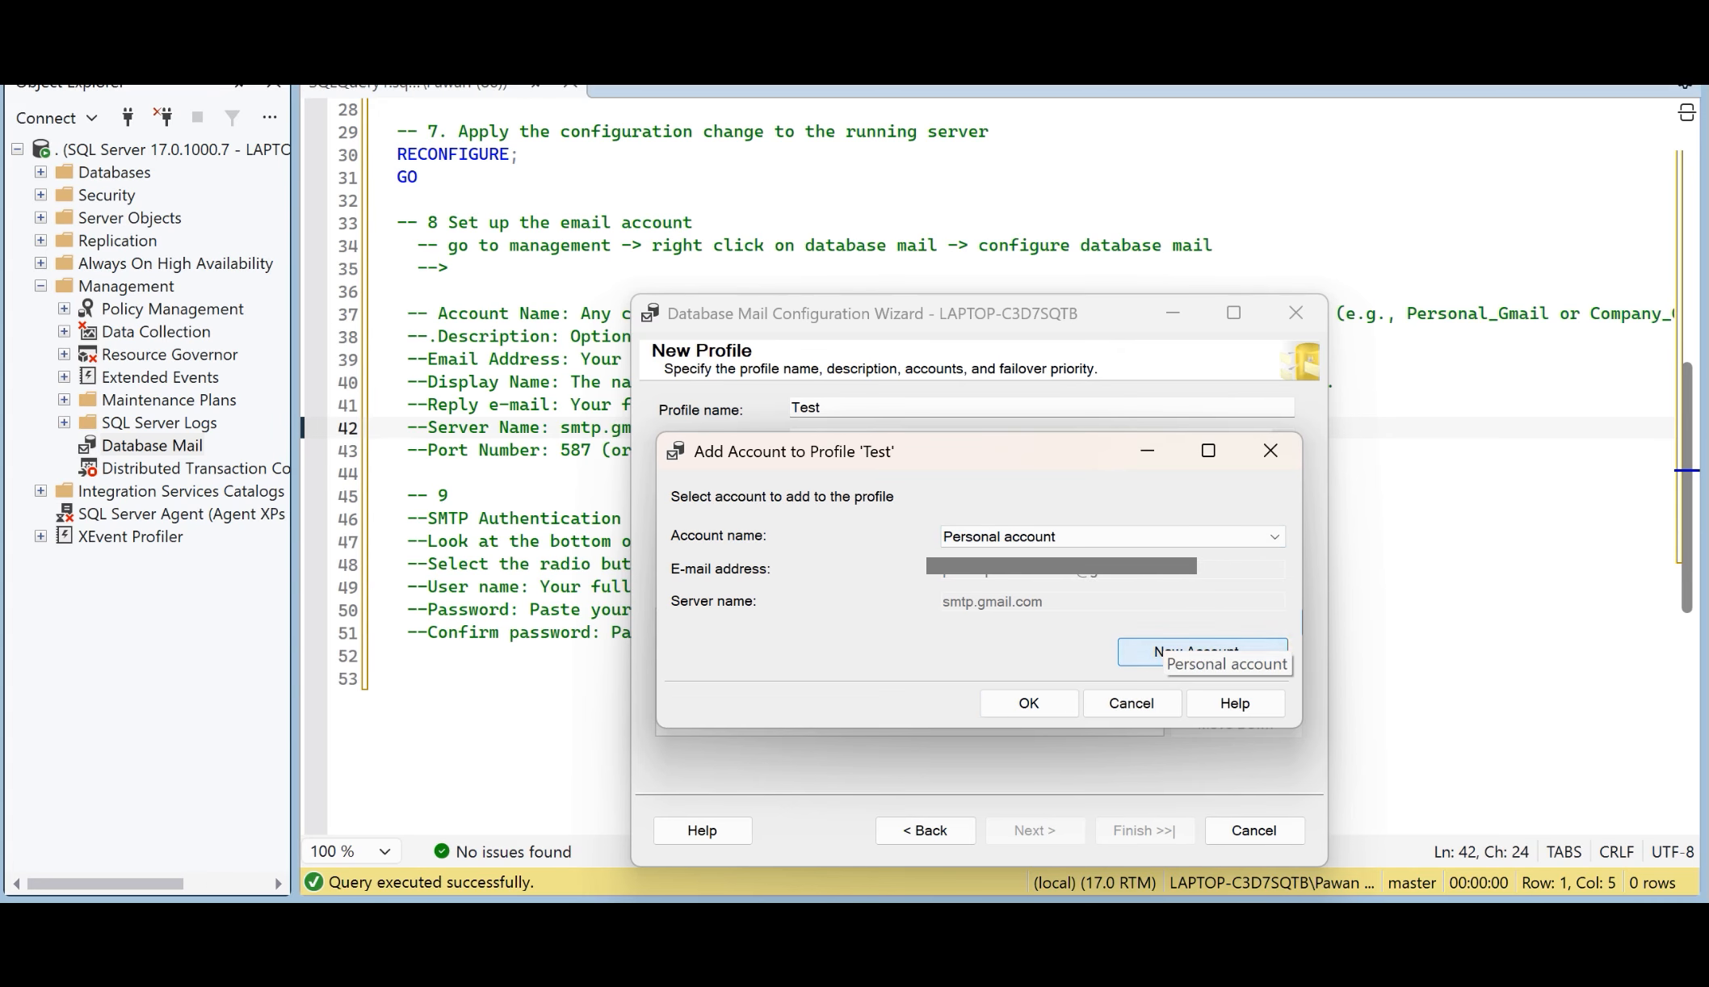
click(1162, 651)
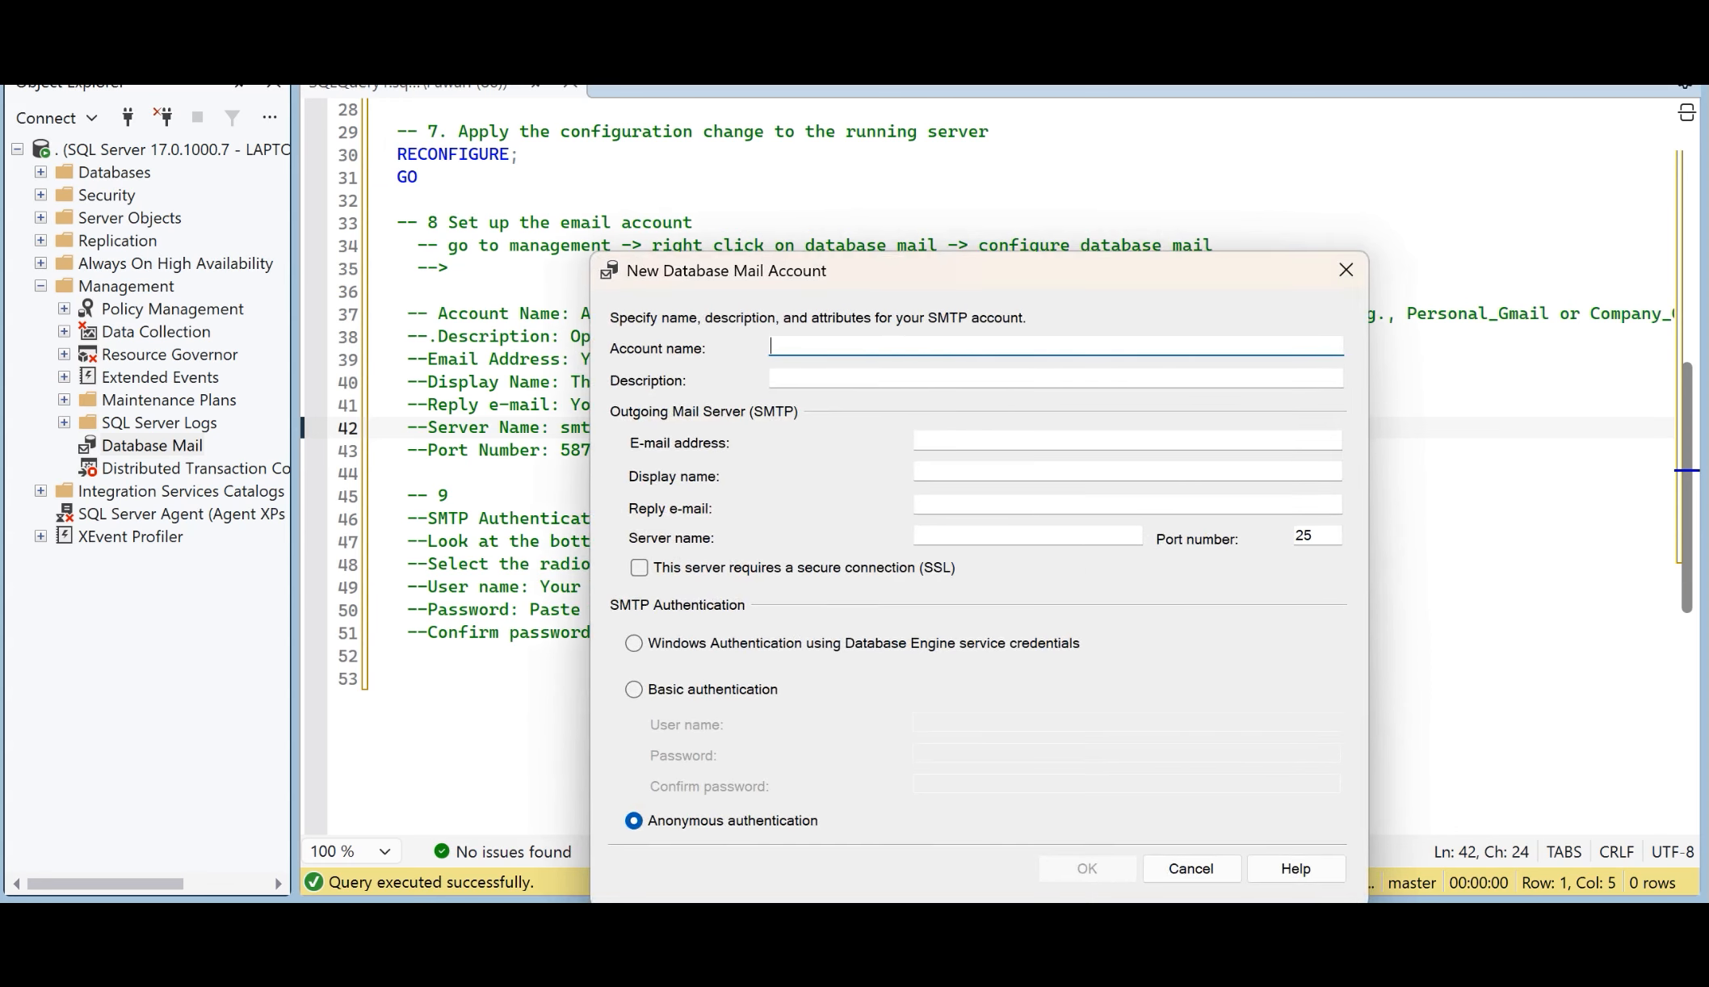
drag(880, 282, 1022, 294)
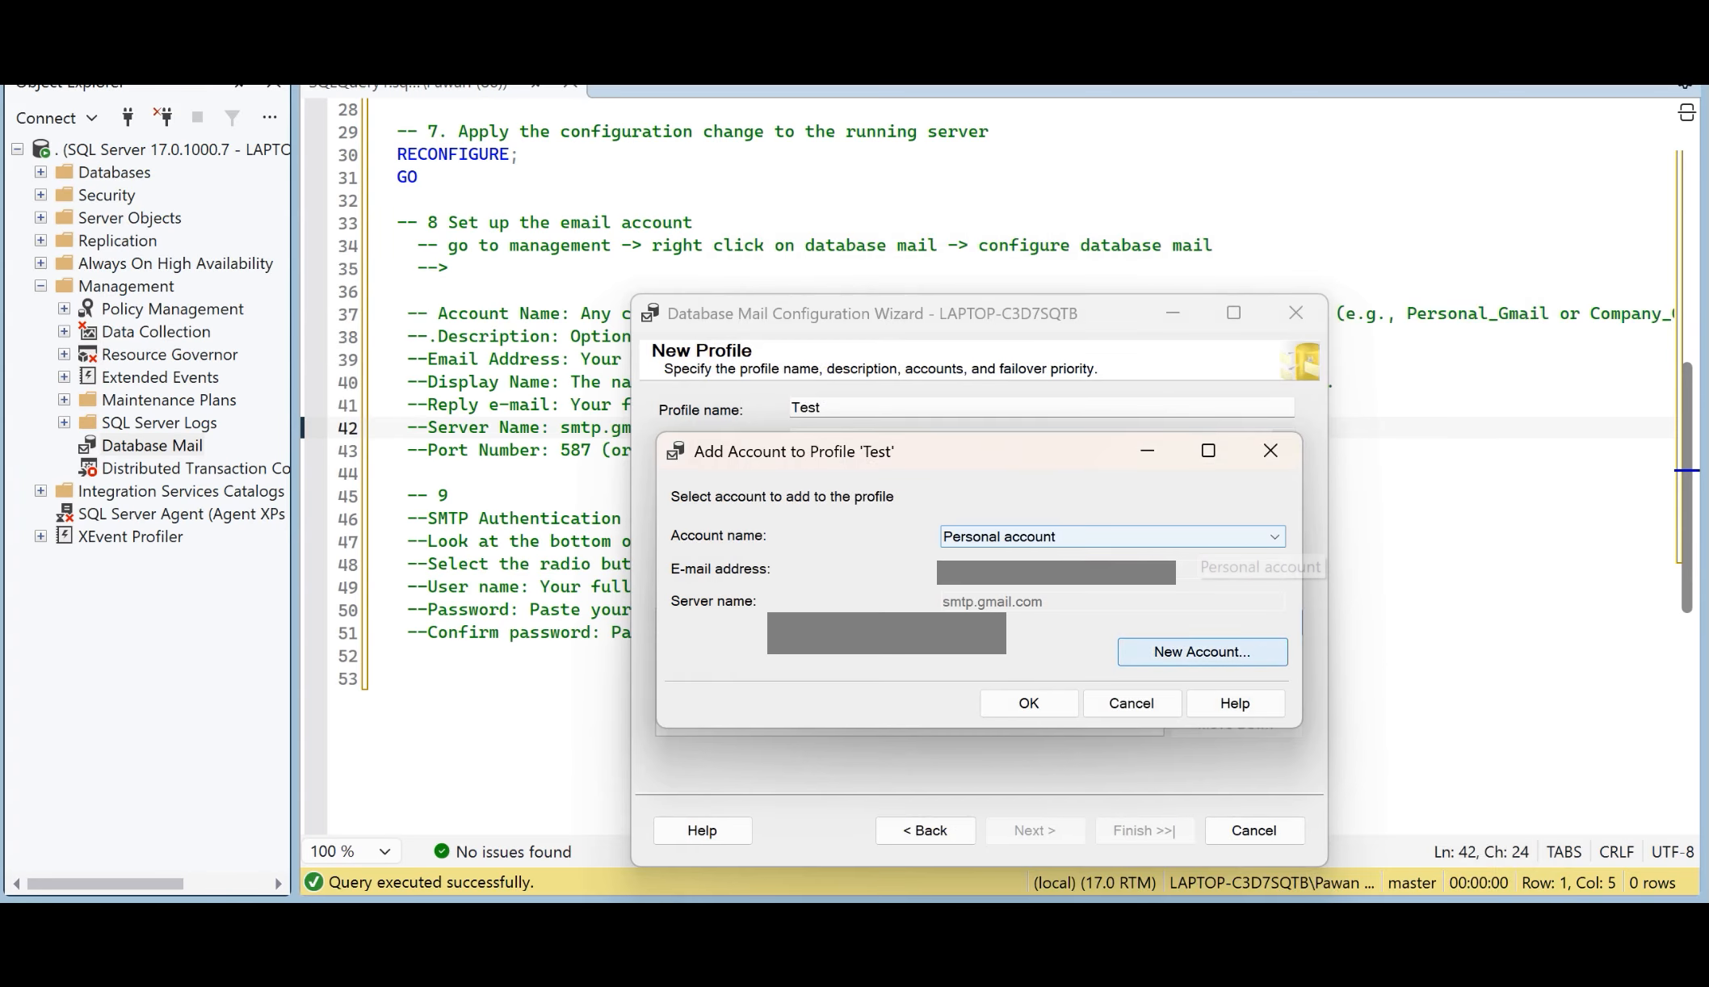
click(1029, 704)
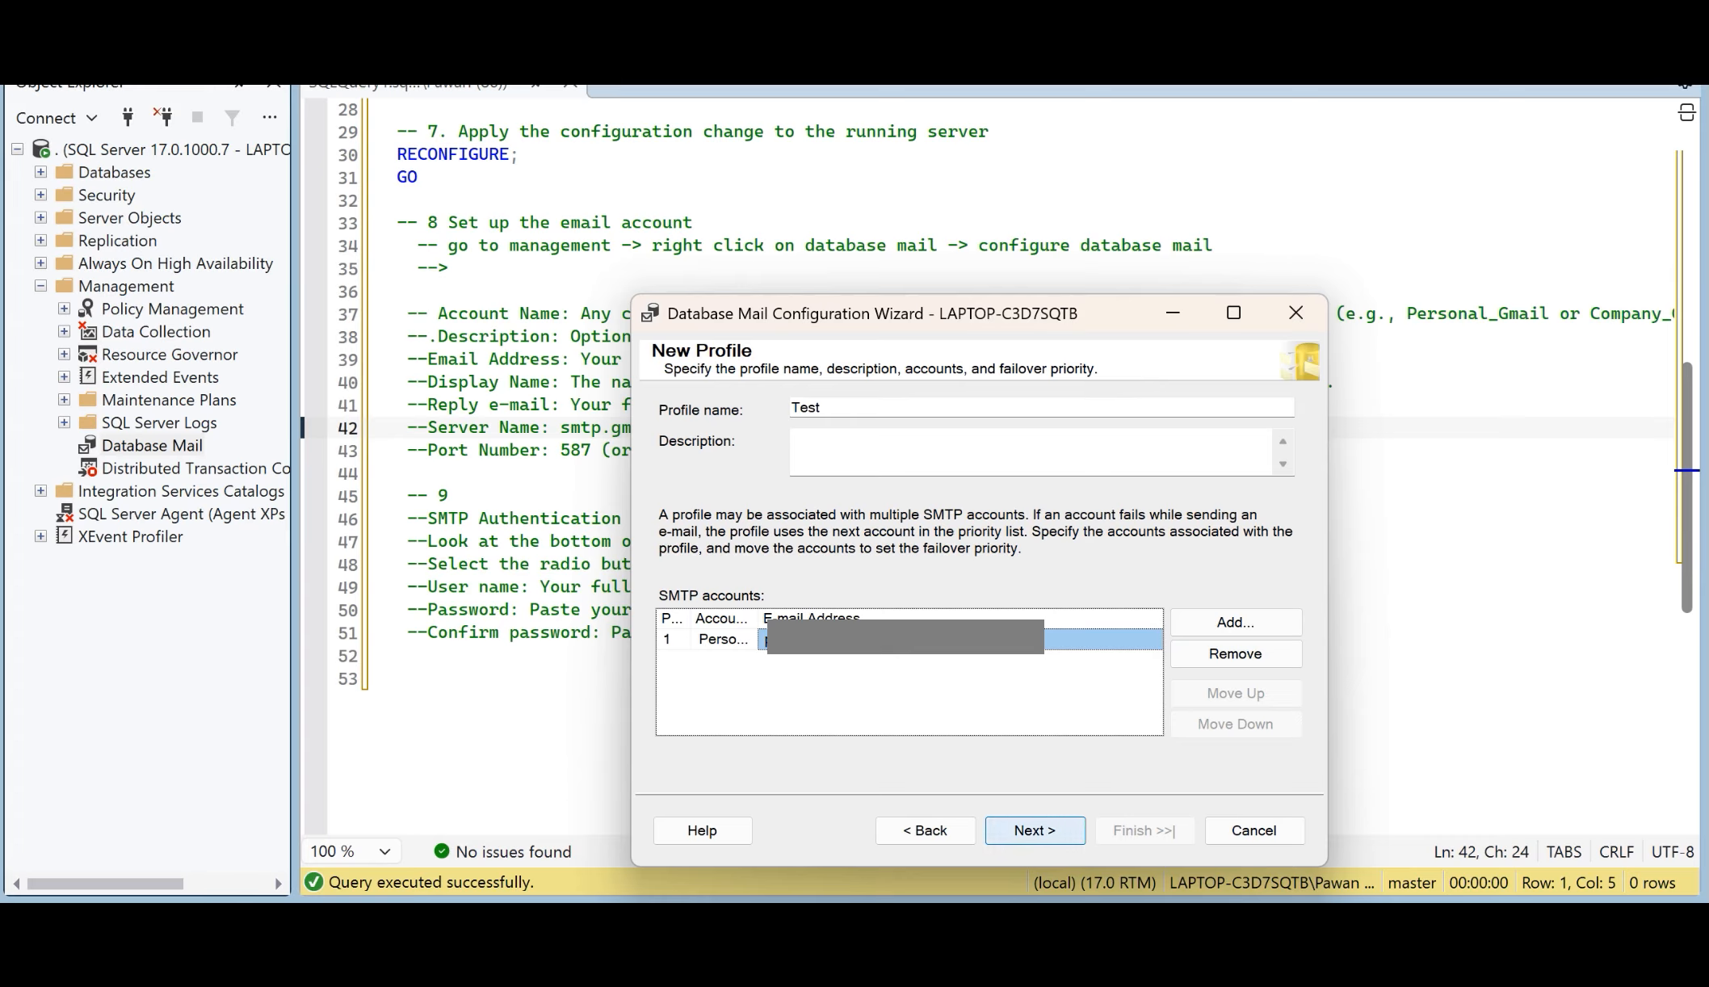
Step: View the profile security settings, return to the Test profile, and remove and re-add its existing SMTP account "Personal account"
click(1034, 830)
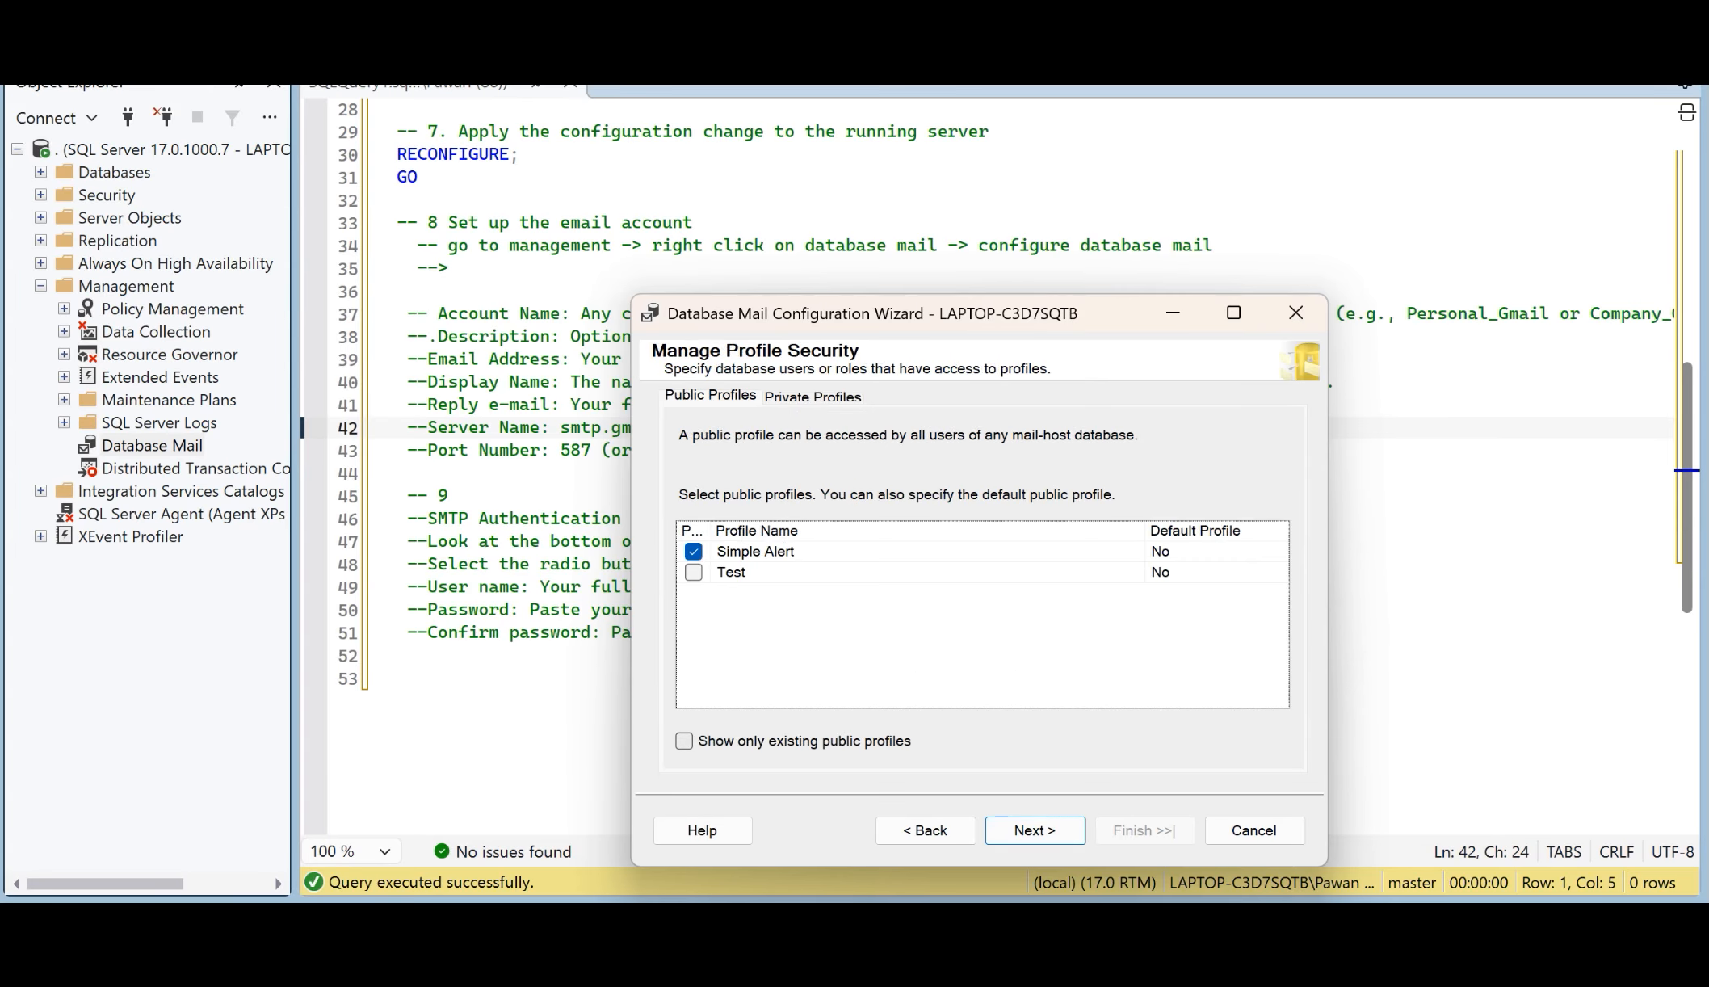
click(925, 830)
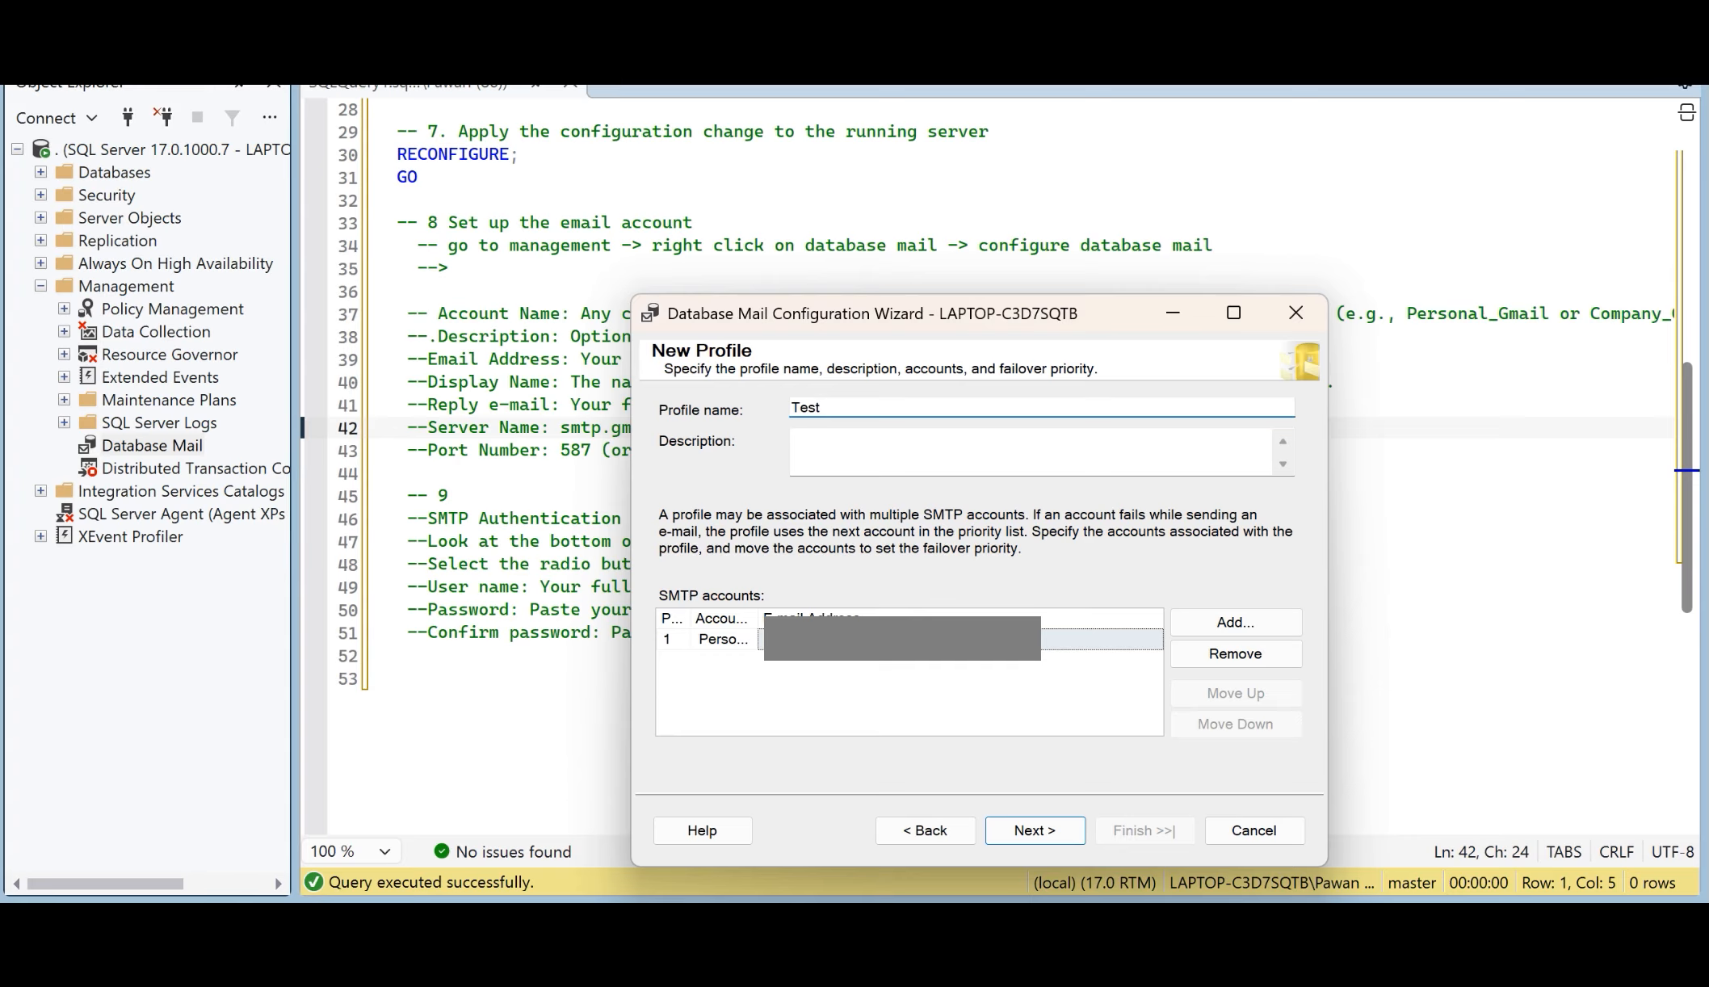
click(724, 638)
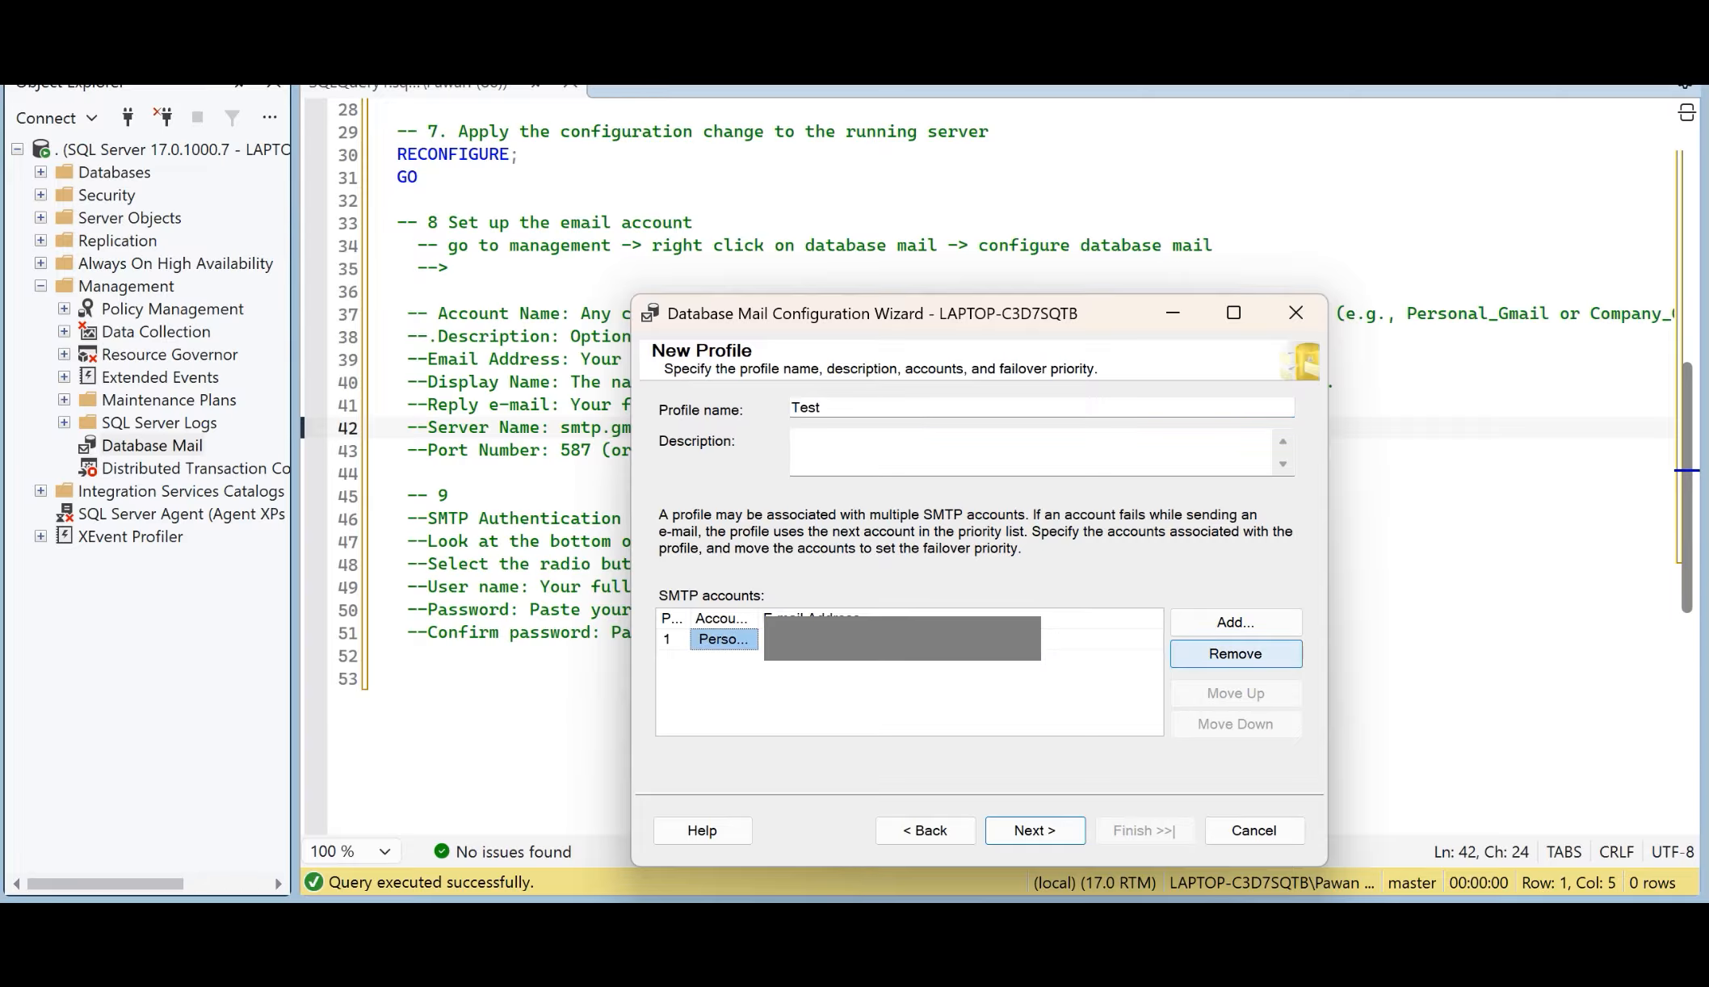
click(1235, 653)
click(1234, 622)
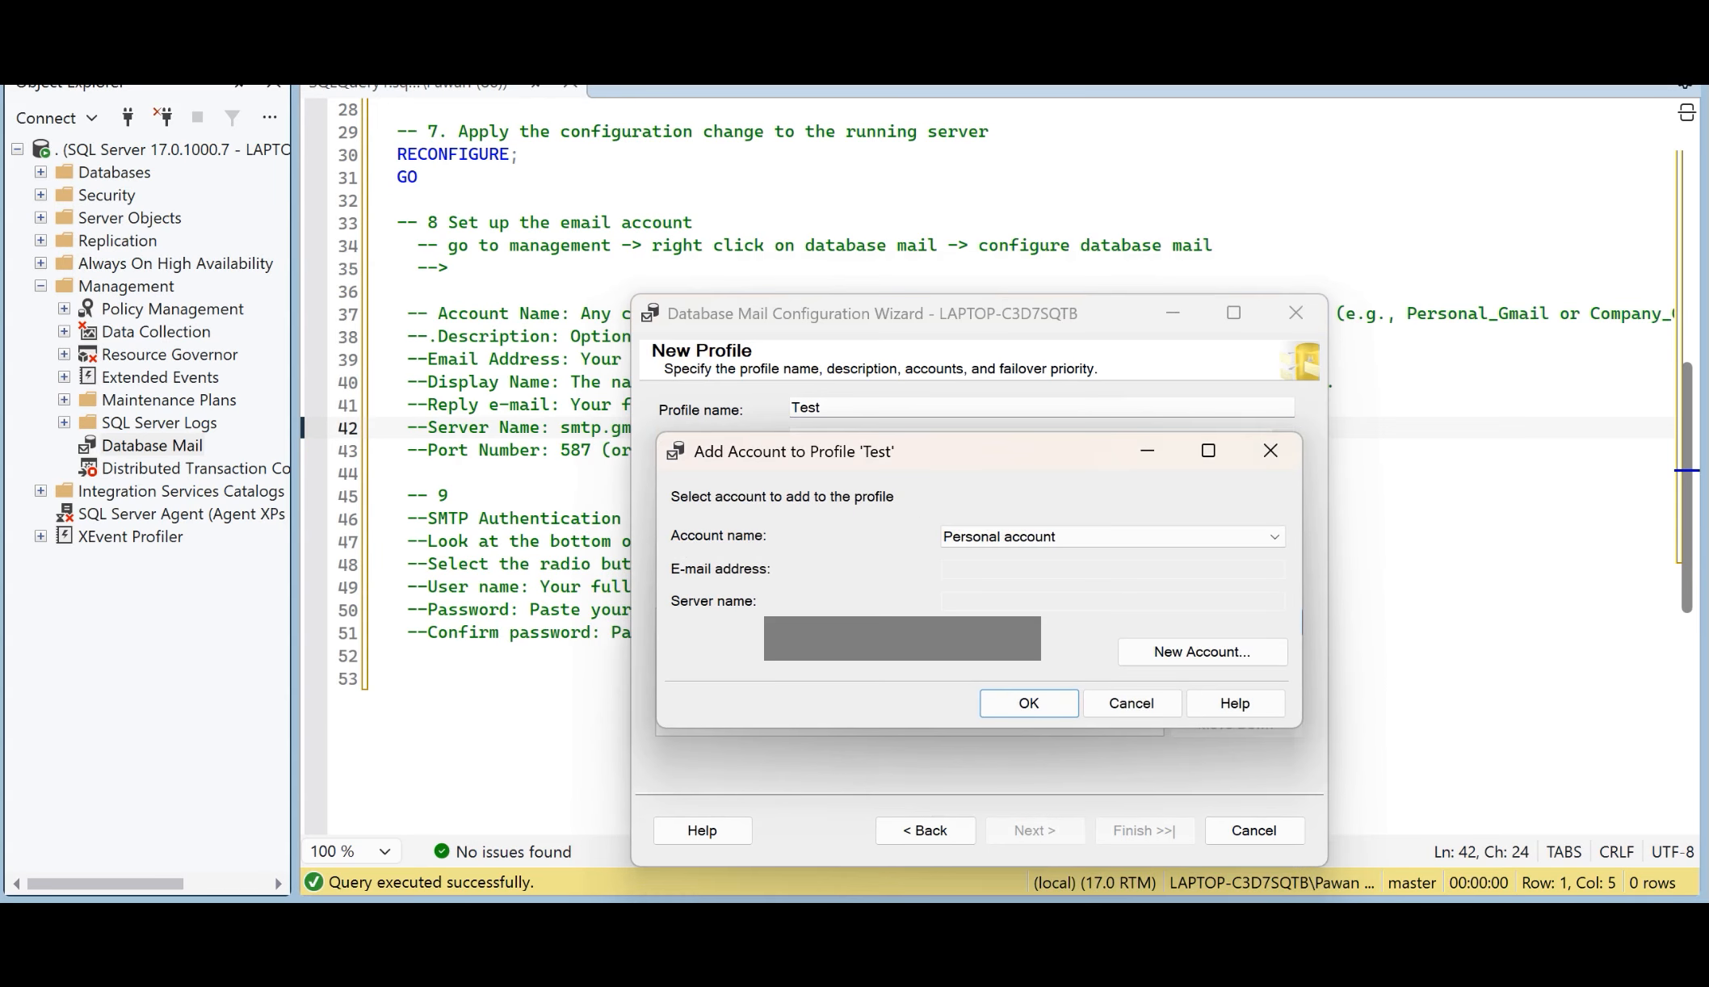
click(1171, 537)
click(1155, 557)
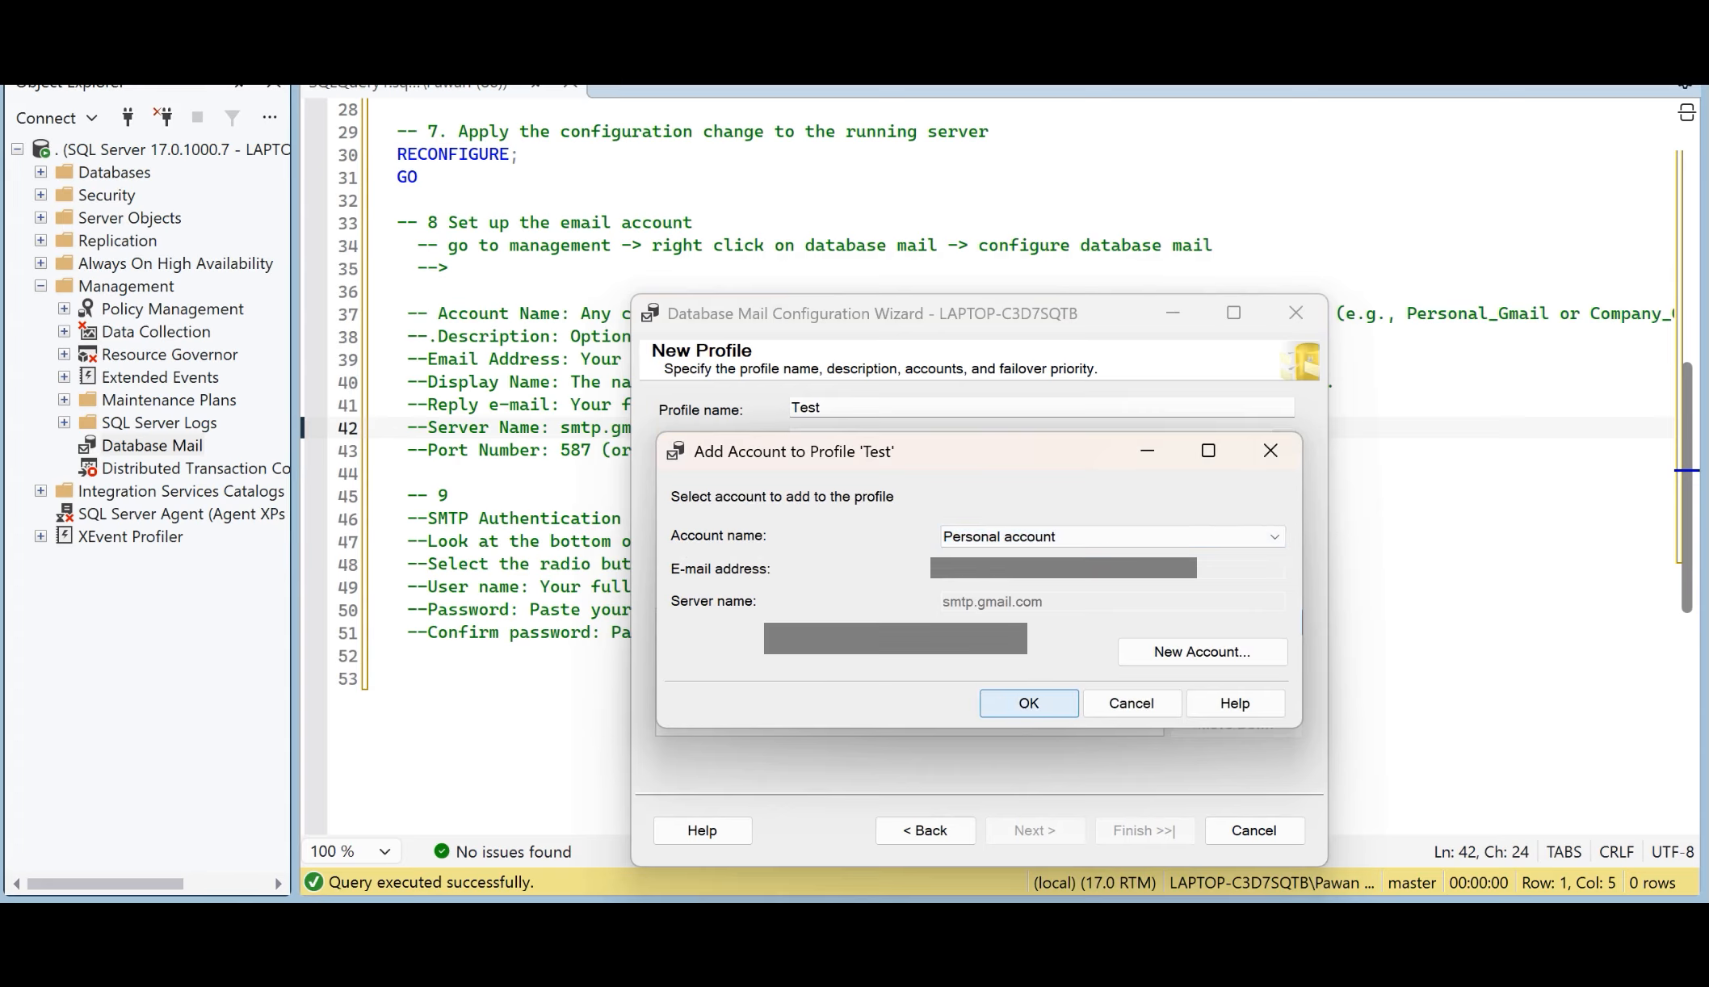
click(1028, 703)
click(929, 639)
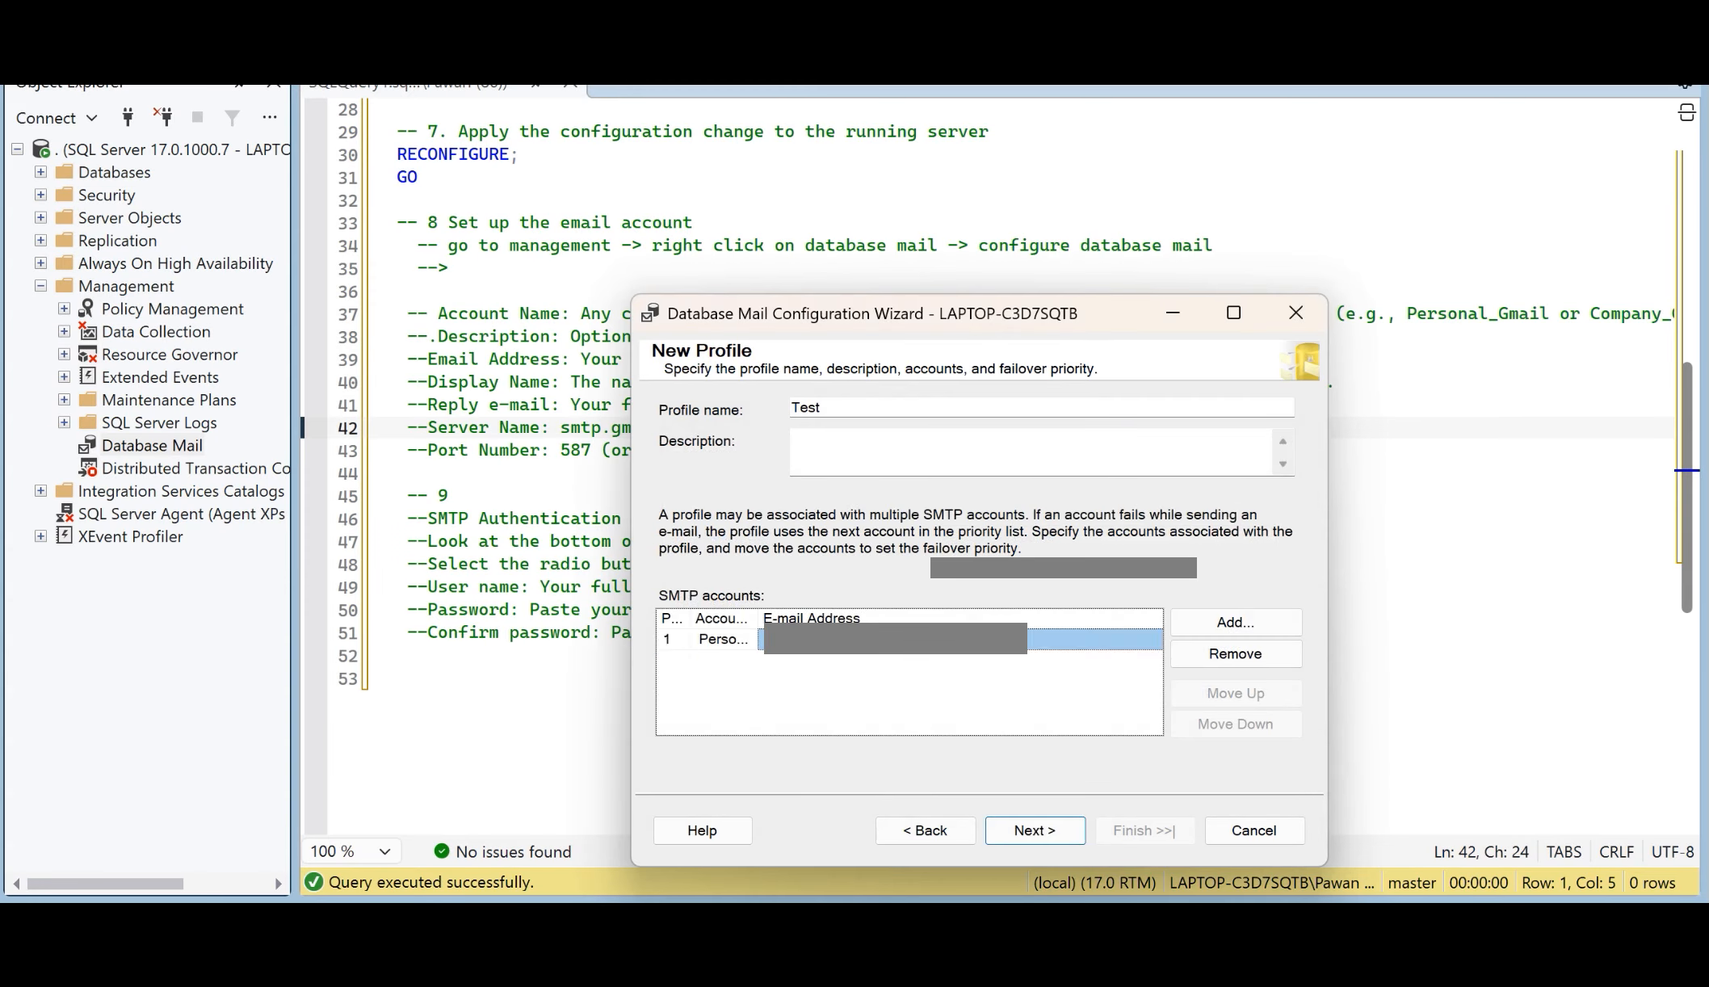
Step: Remove the SMTP account "Personal account" from the Test profile
click(723, 639)
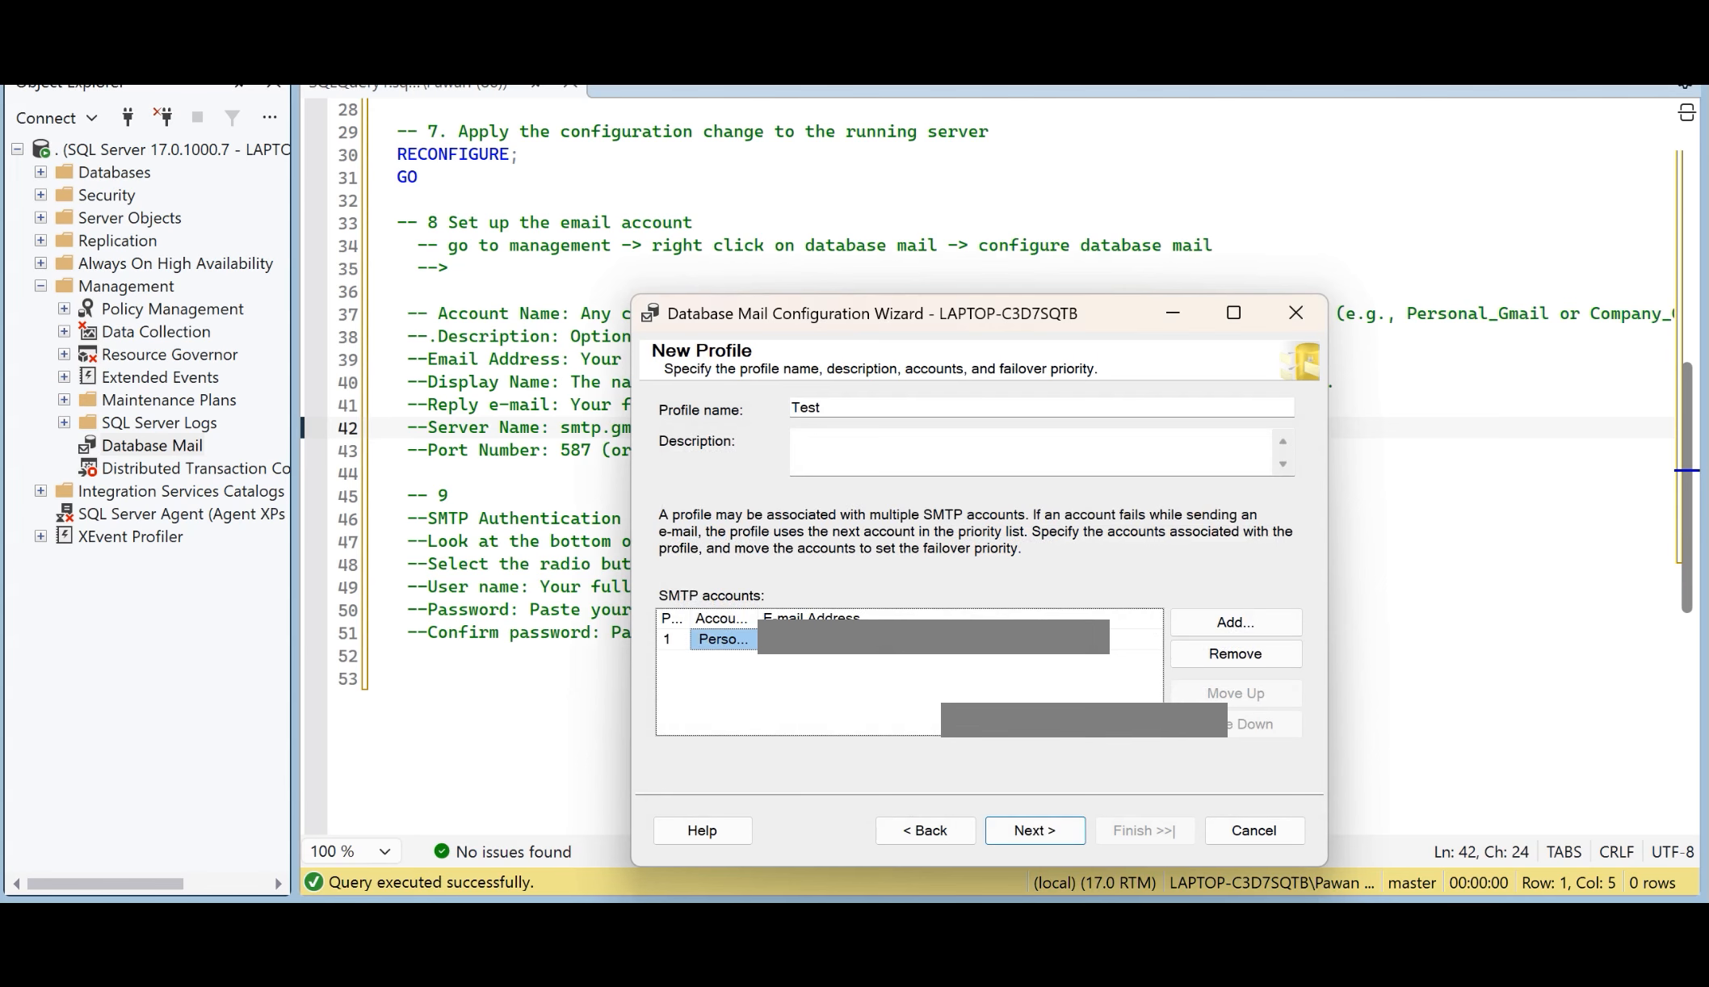
drag(897, 313, 1123, 382)
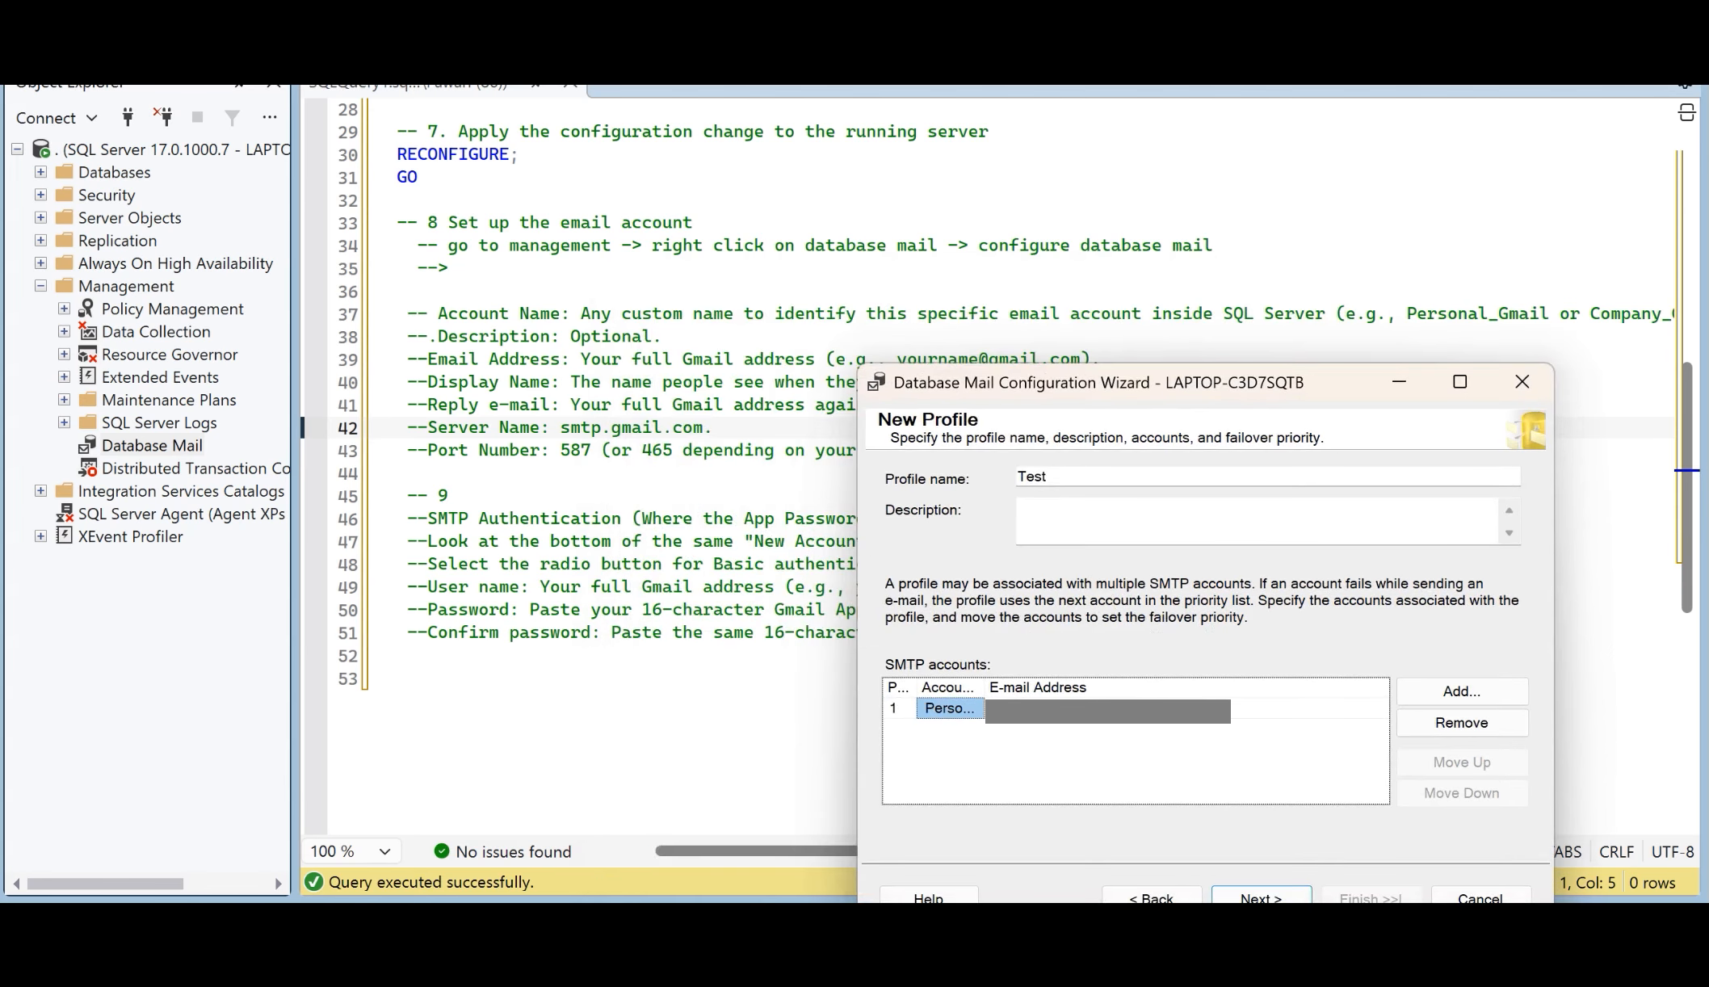
click(1461, 722)
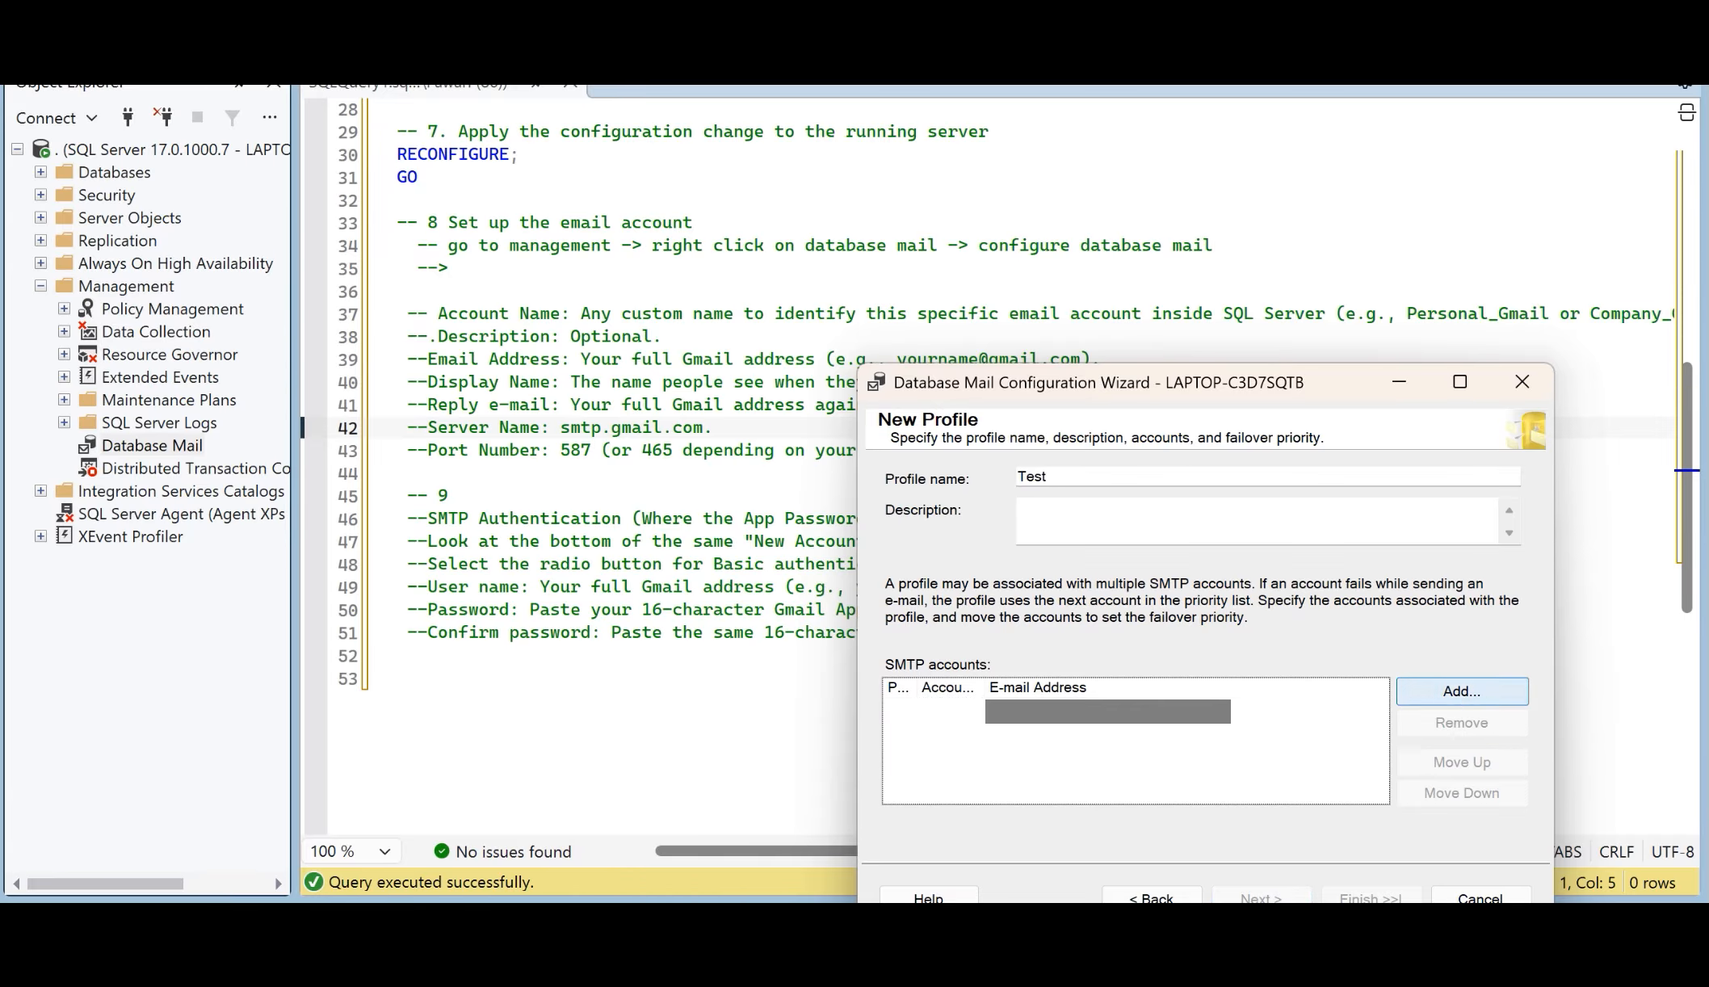
Step: Start a new Database Mail account for the Test profile and name it Personal
click(1461, 690)
click(1427, 720)
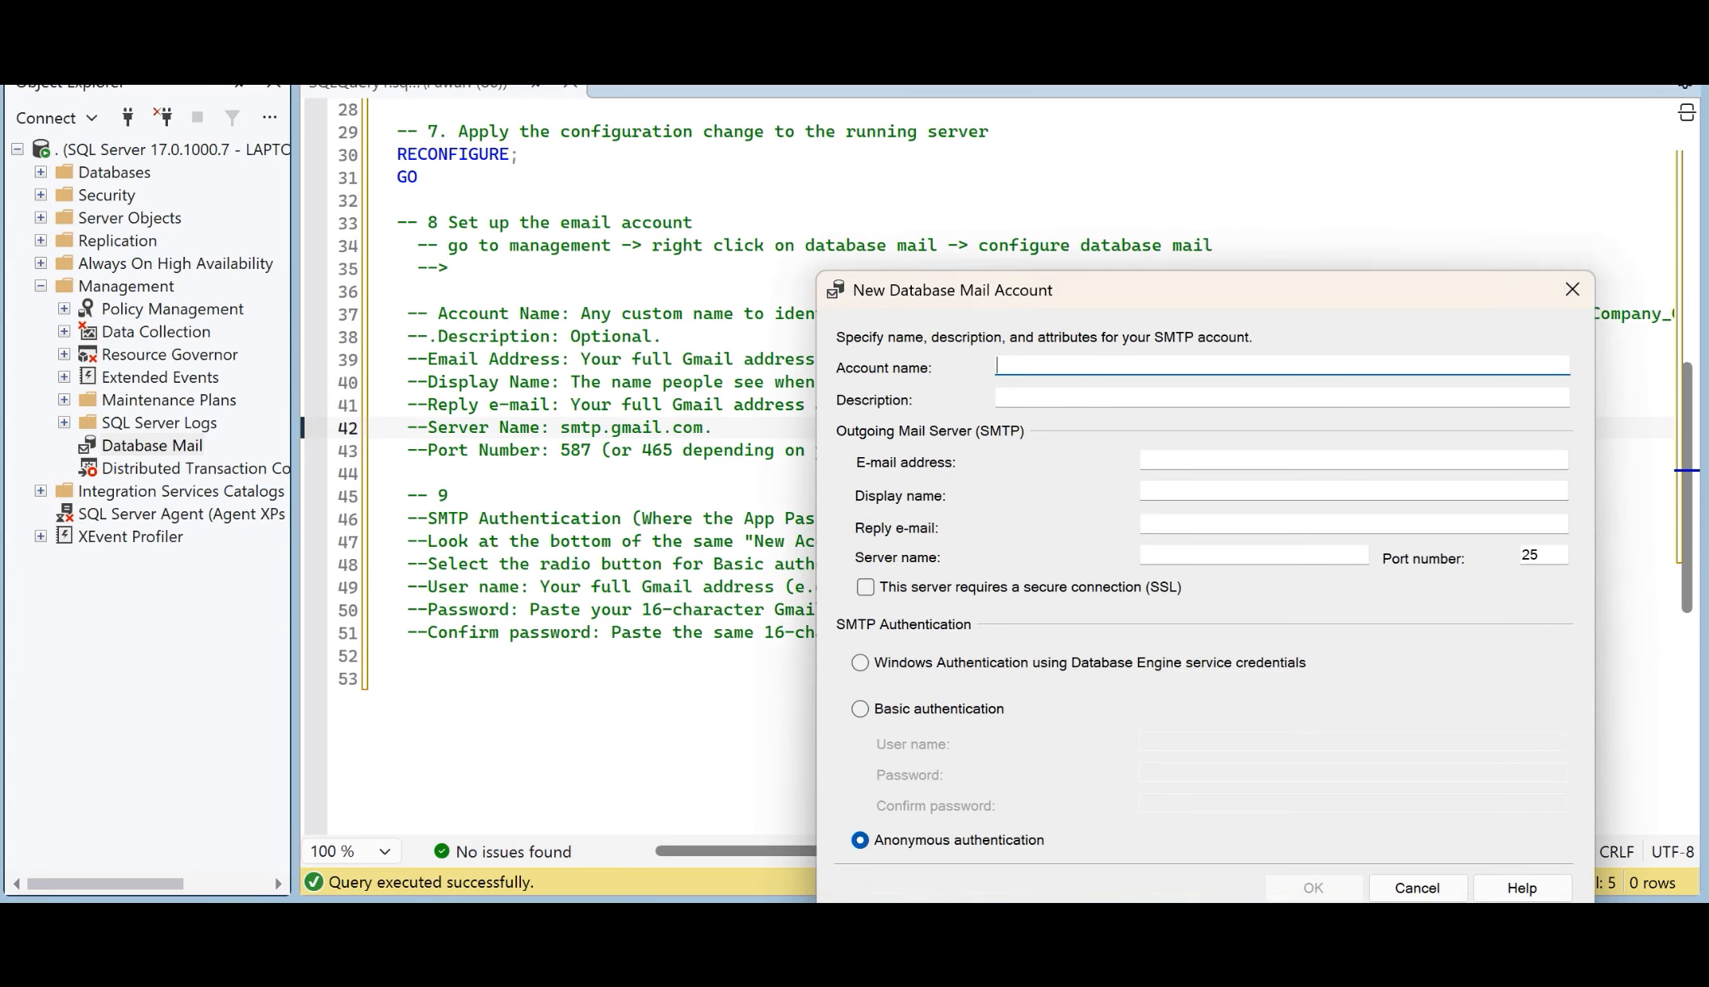
text(Personal)
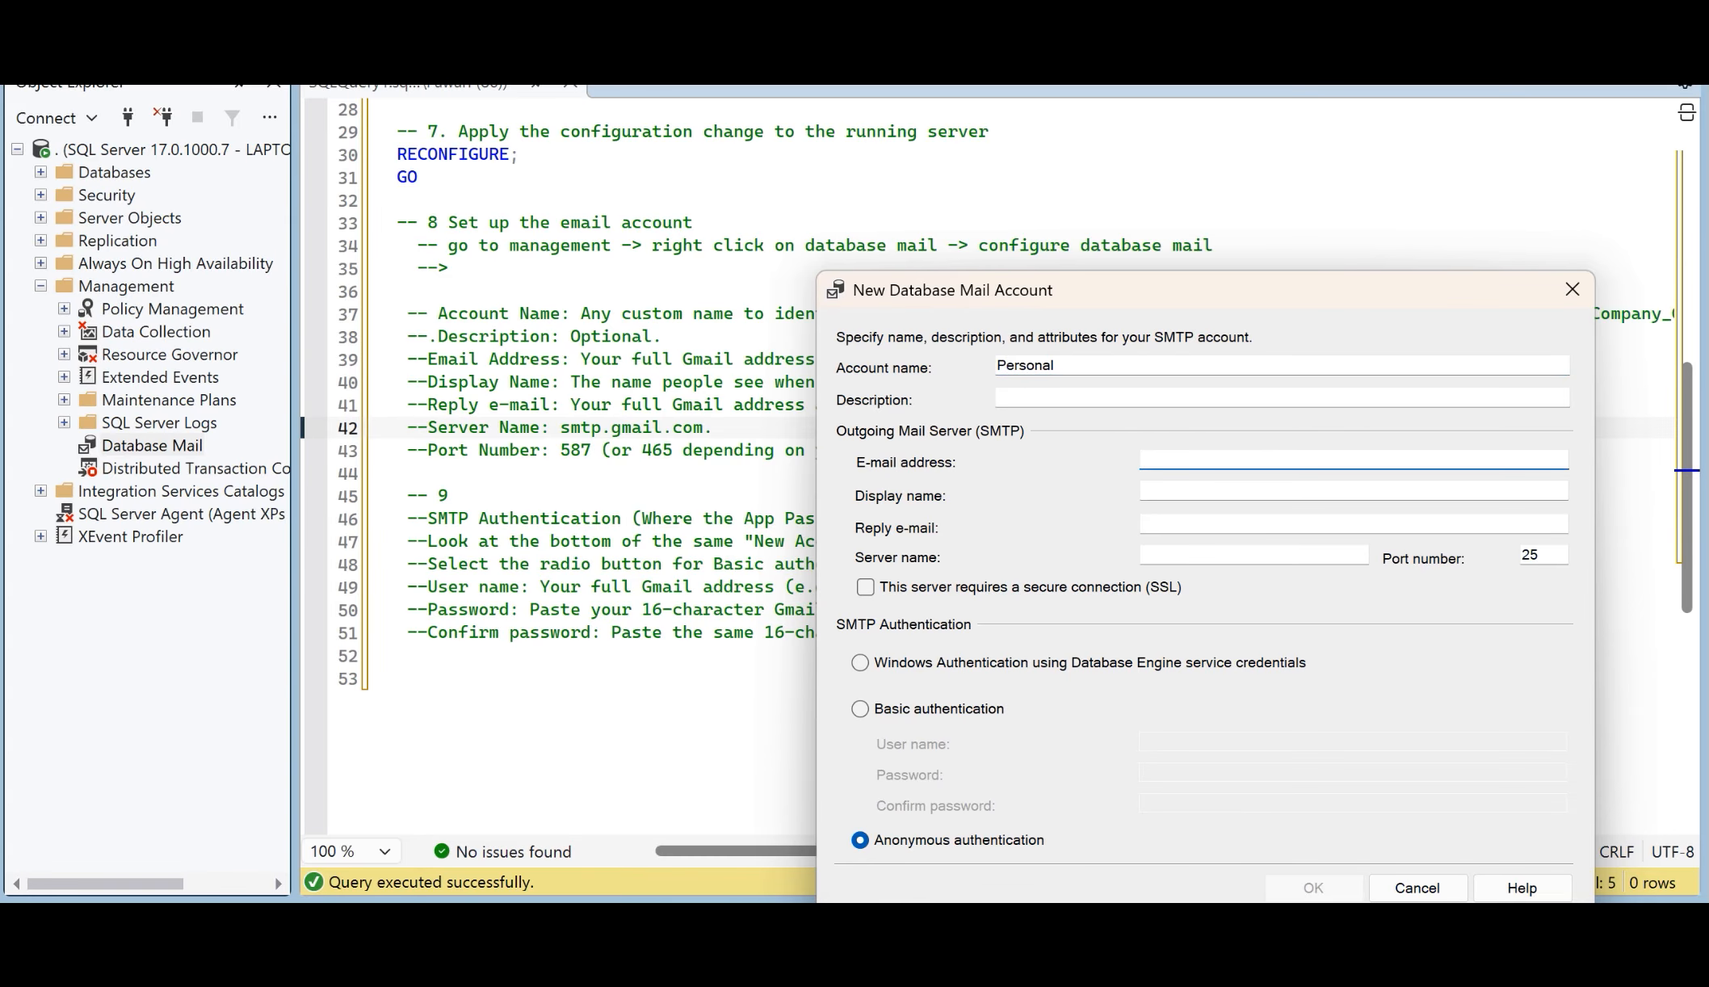
Step: Copy the Gmail address from Notepad and enter it as the new mail account's e-mail address
key(alt+Tab)
drag(858, 391, 537, 391)
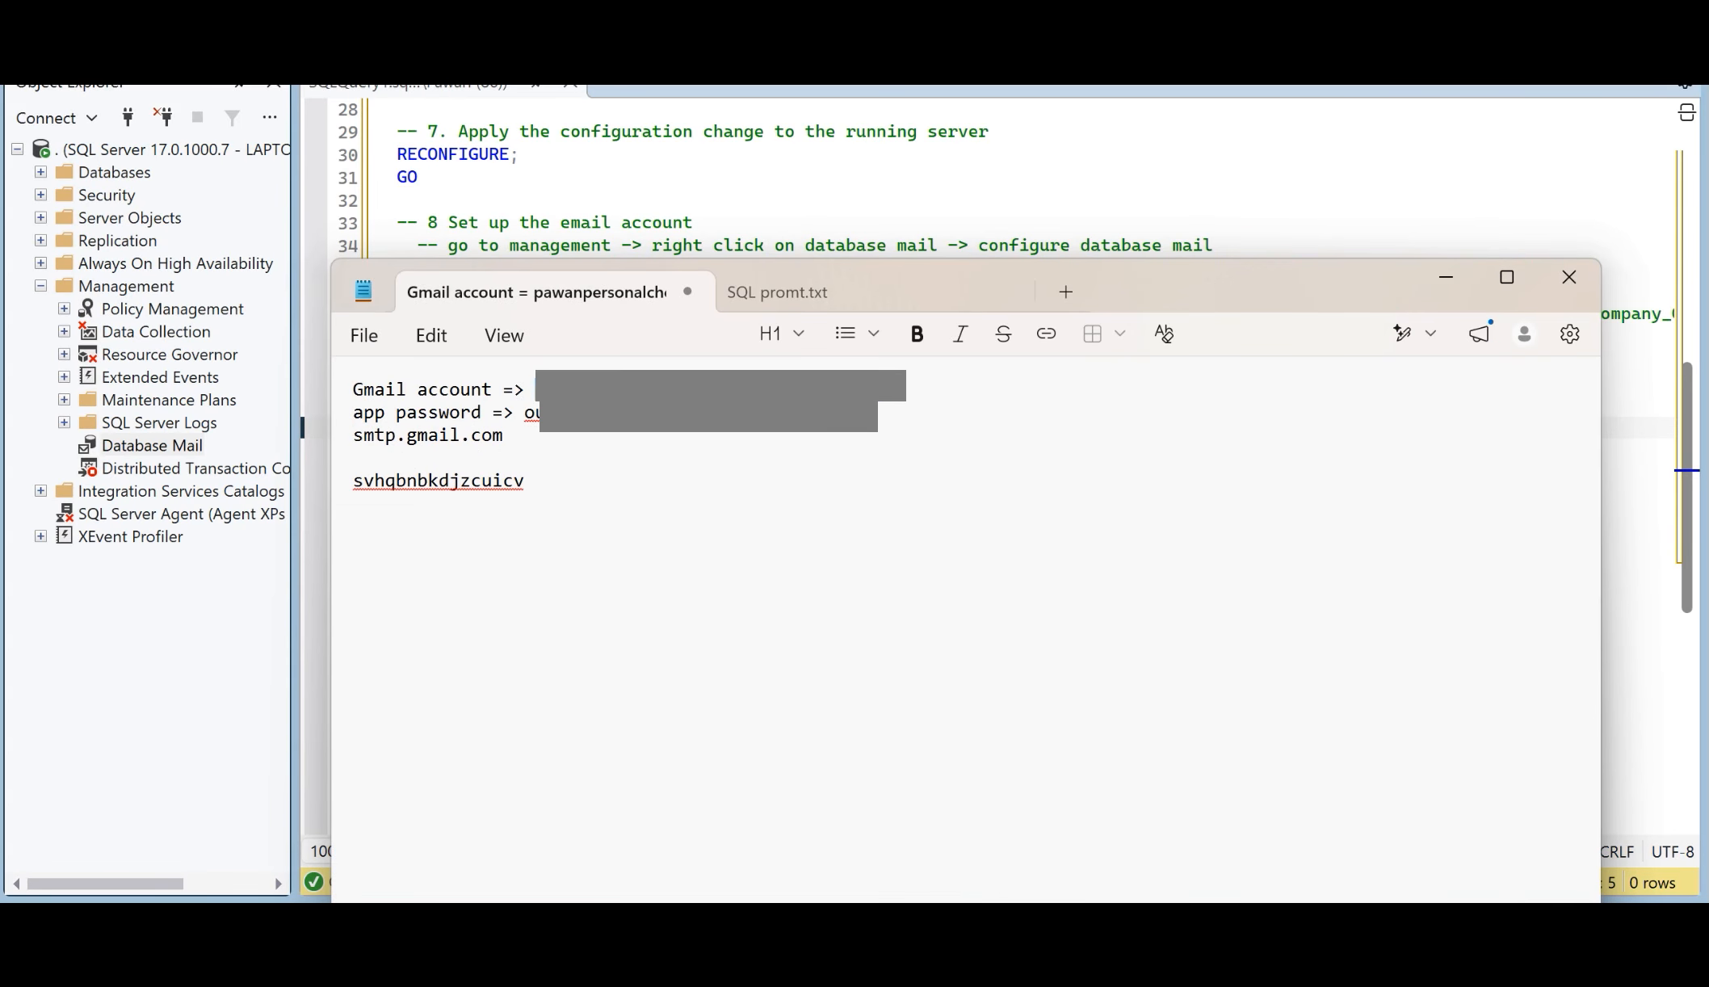
click(419, 177)
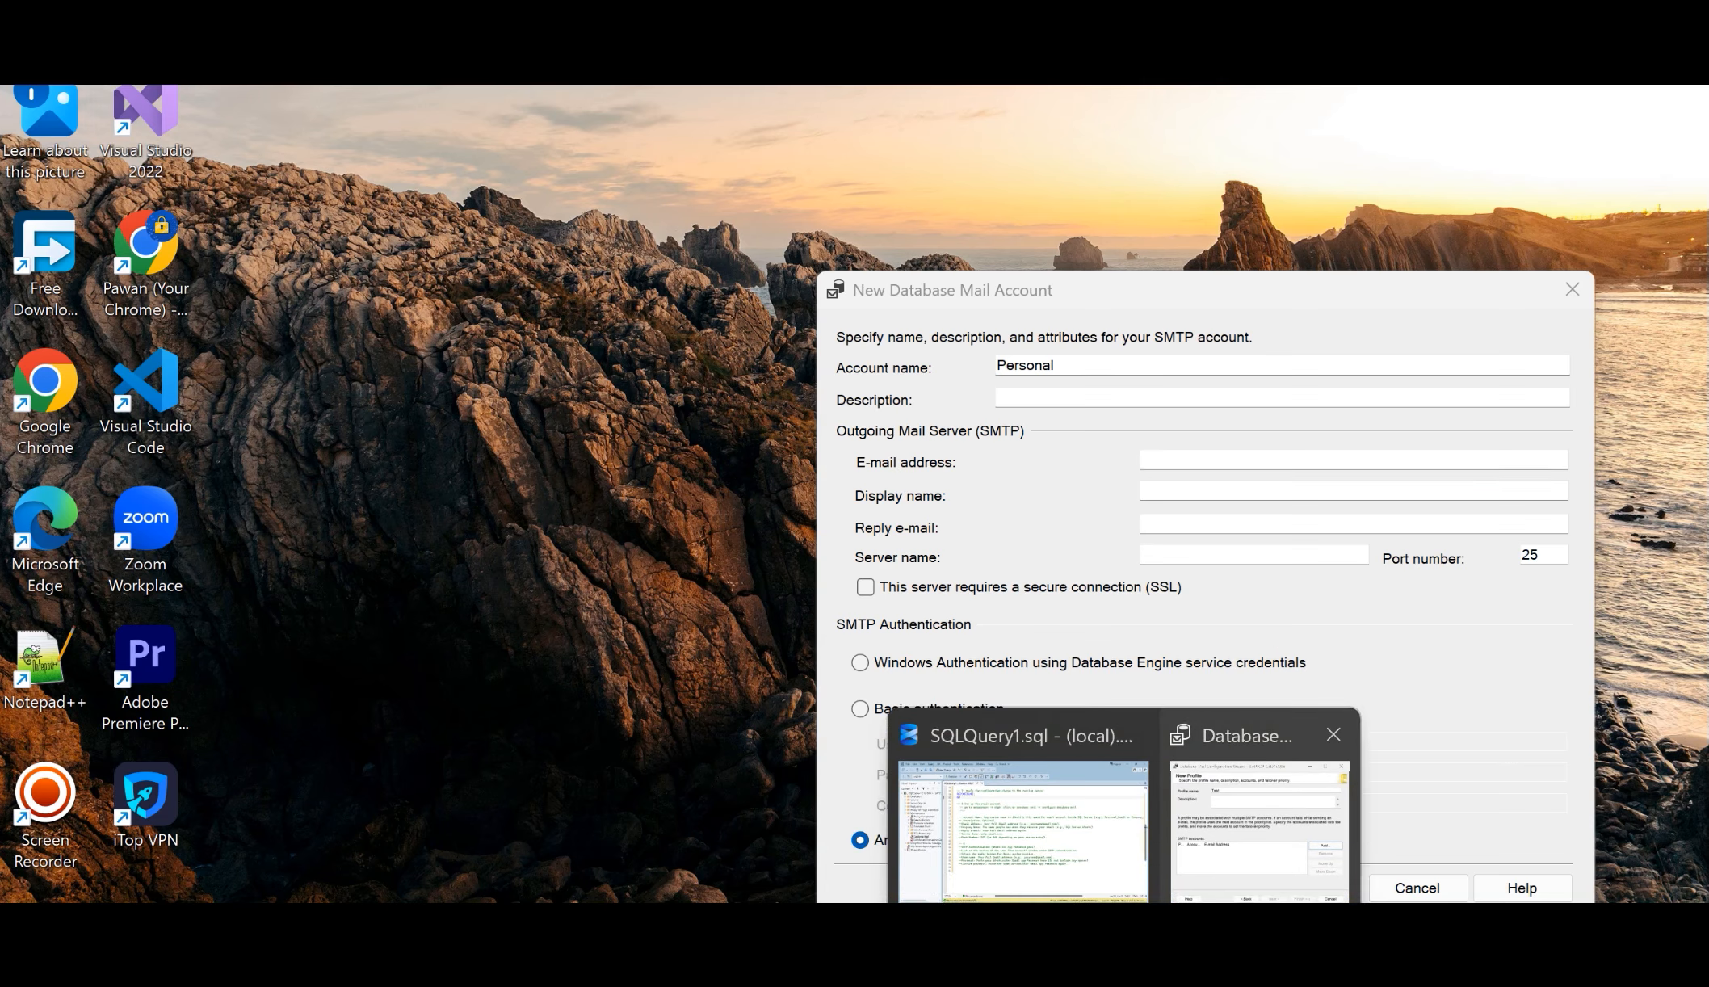
click(1260, 816)
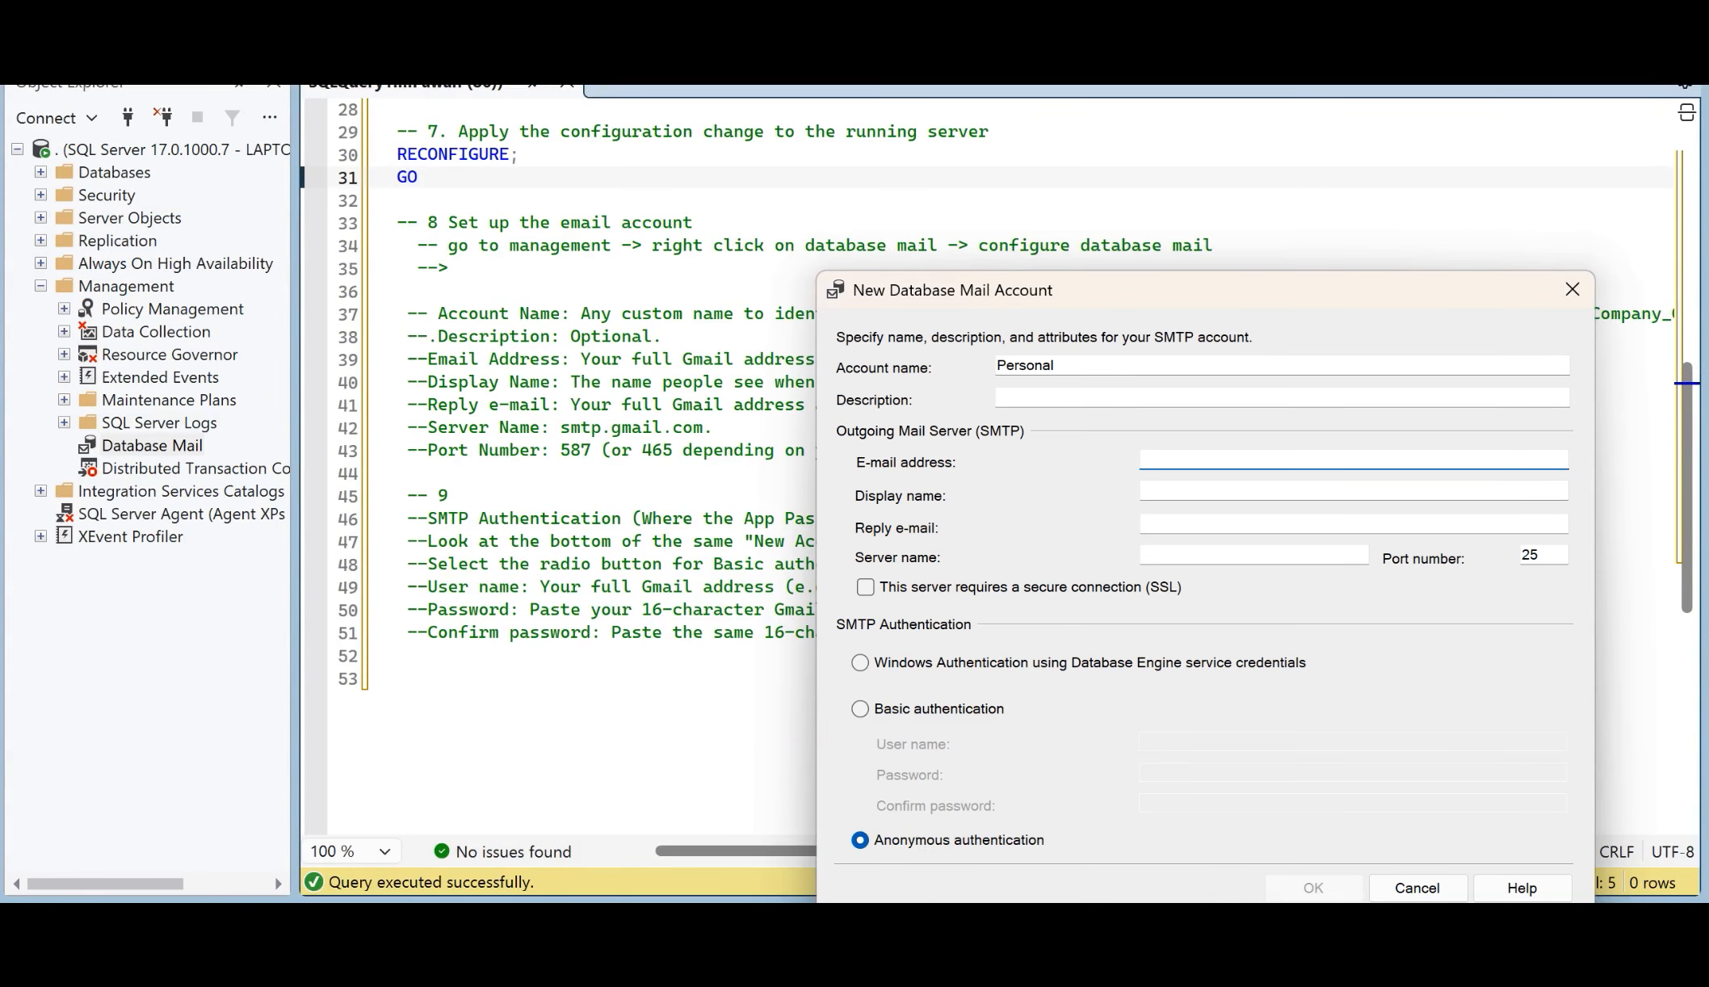
key(ctrl+v)
key(Tab)
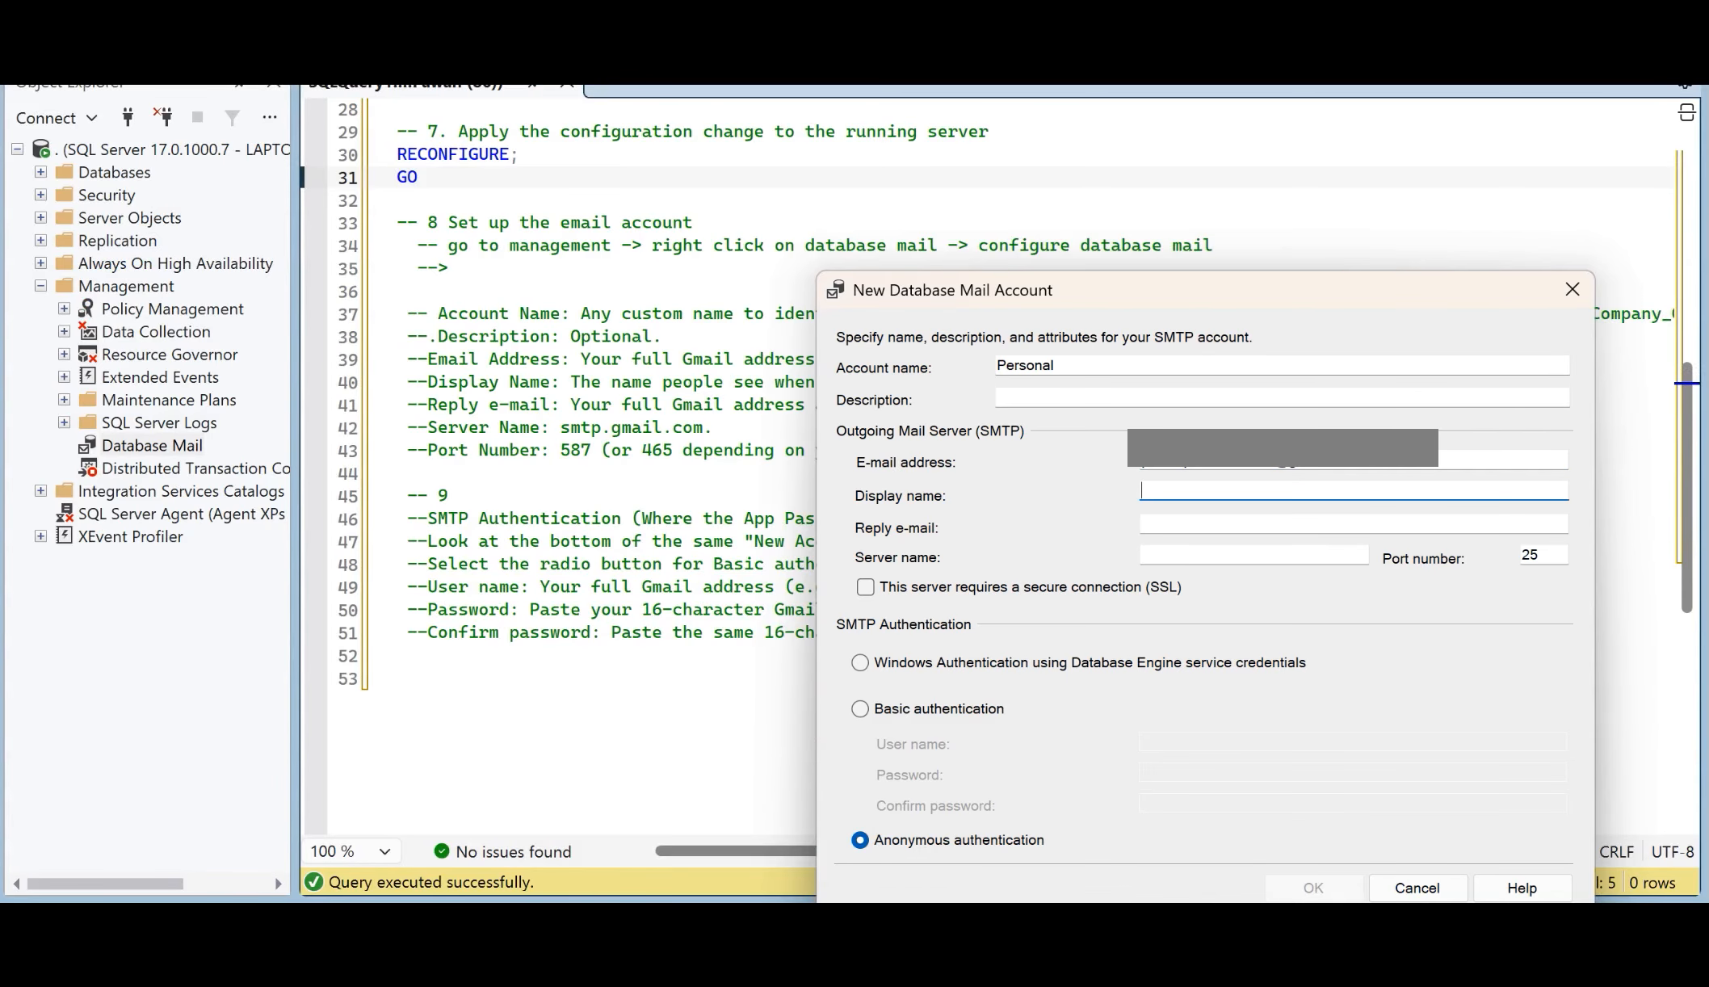
Step: Set the account's display name to "SQL Mail services" and enter the same Gmail address as the reply e-mail
text(SQl)
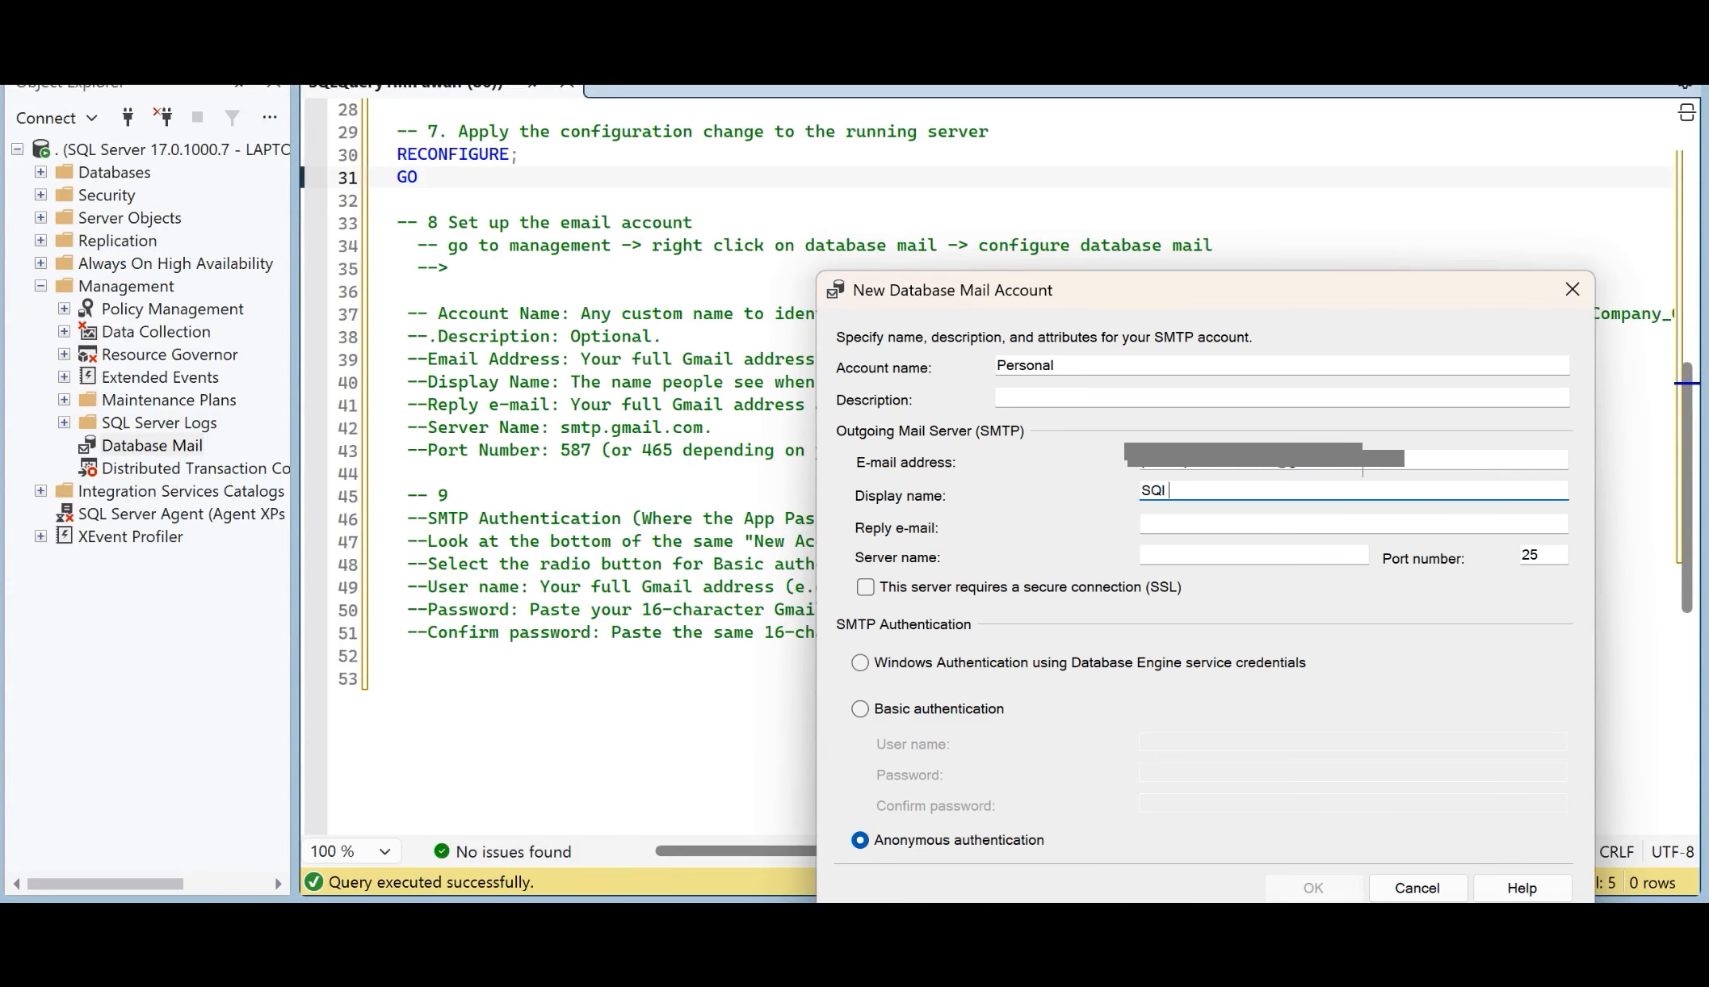
key(Num_Lock)
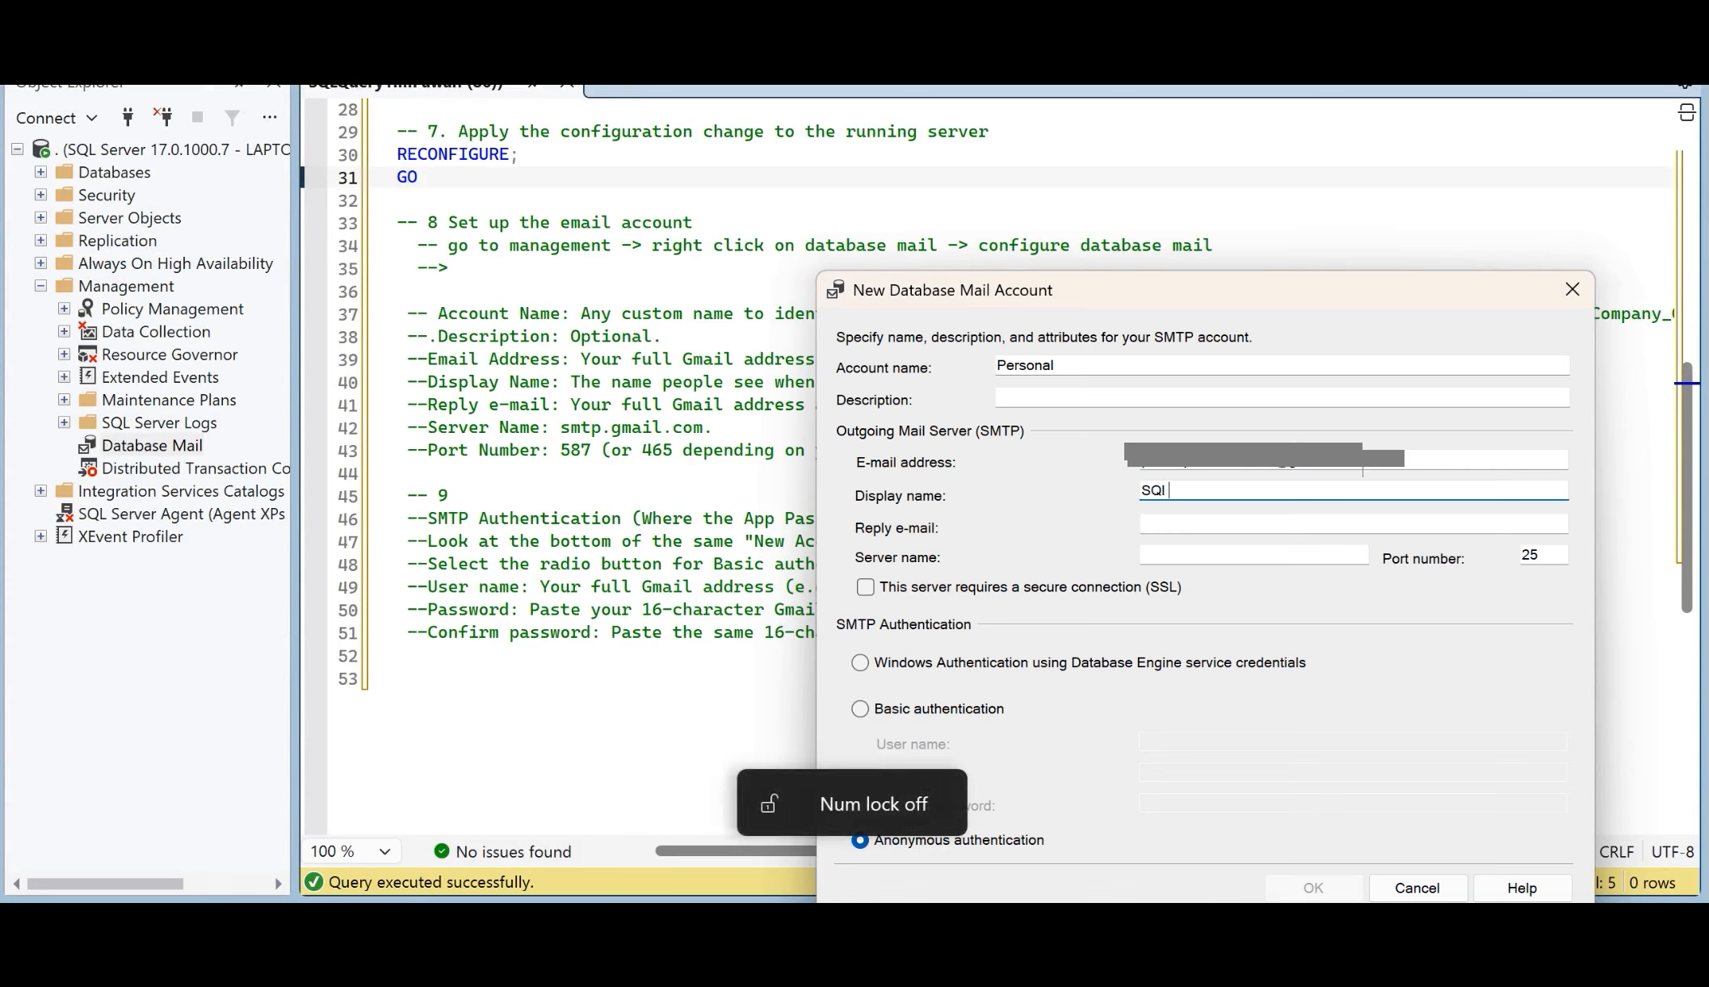
key(BackSpace)
key(BackSpace)
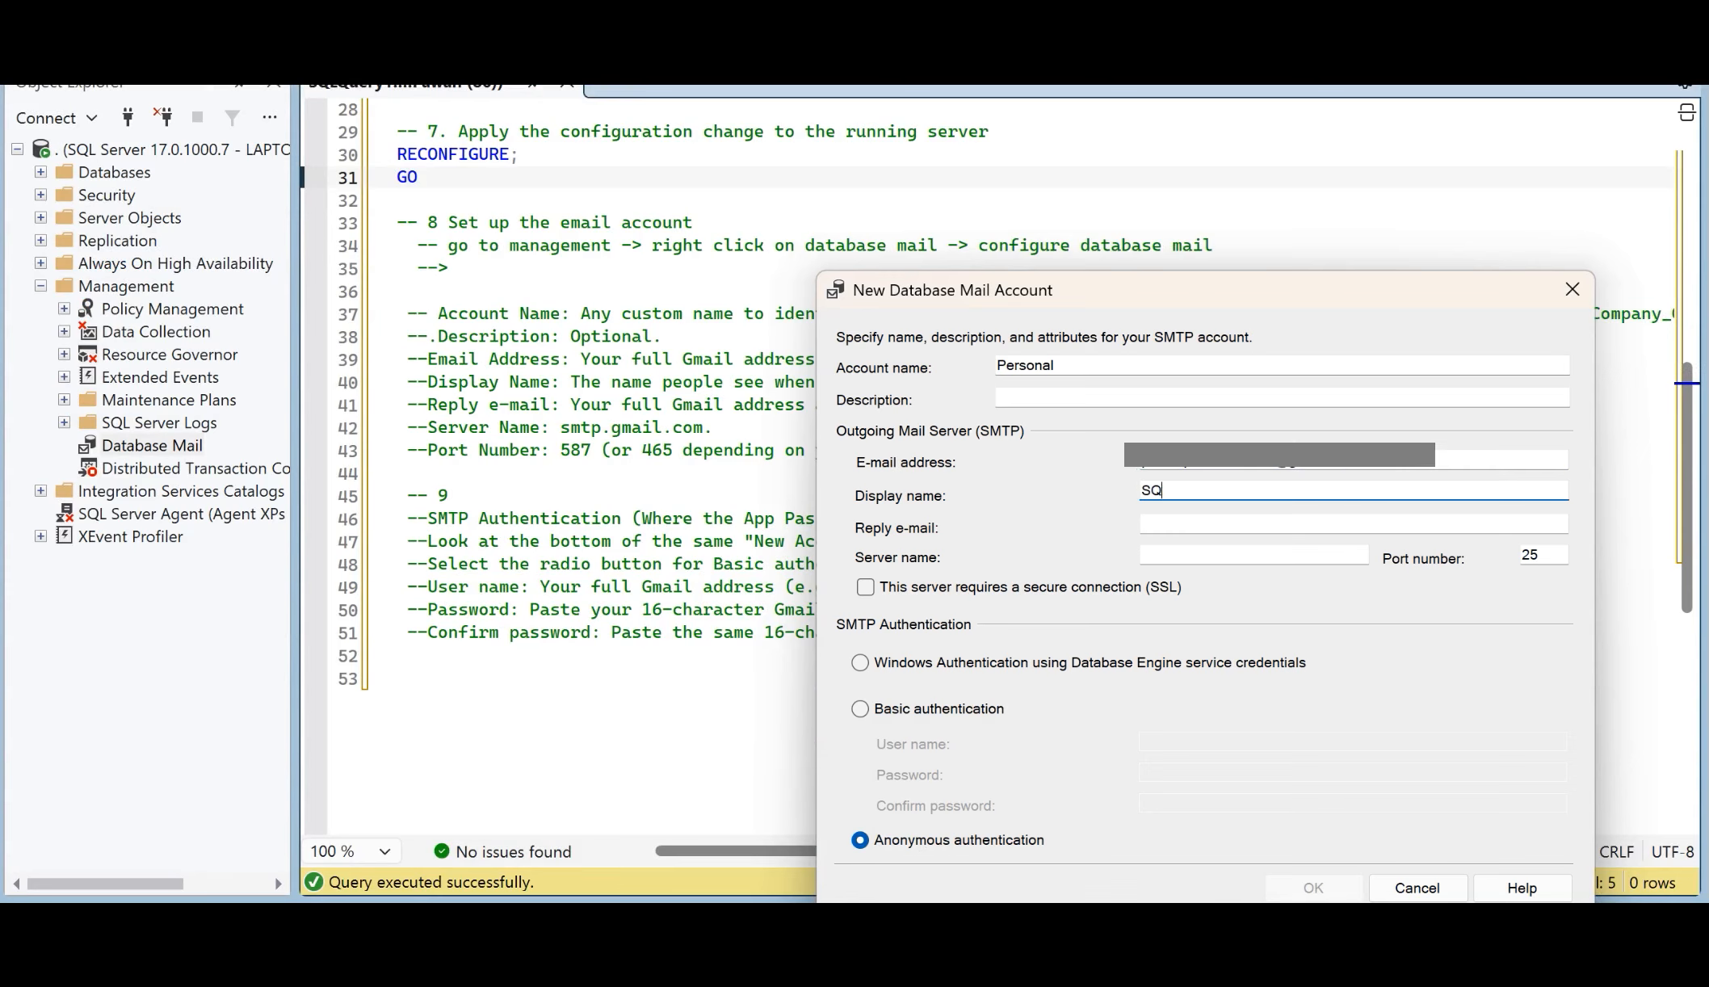
text(L)
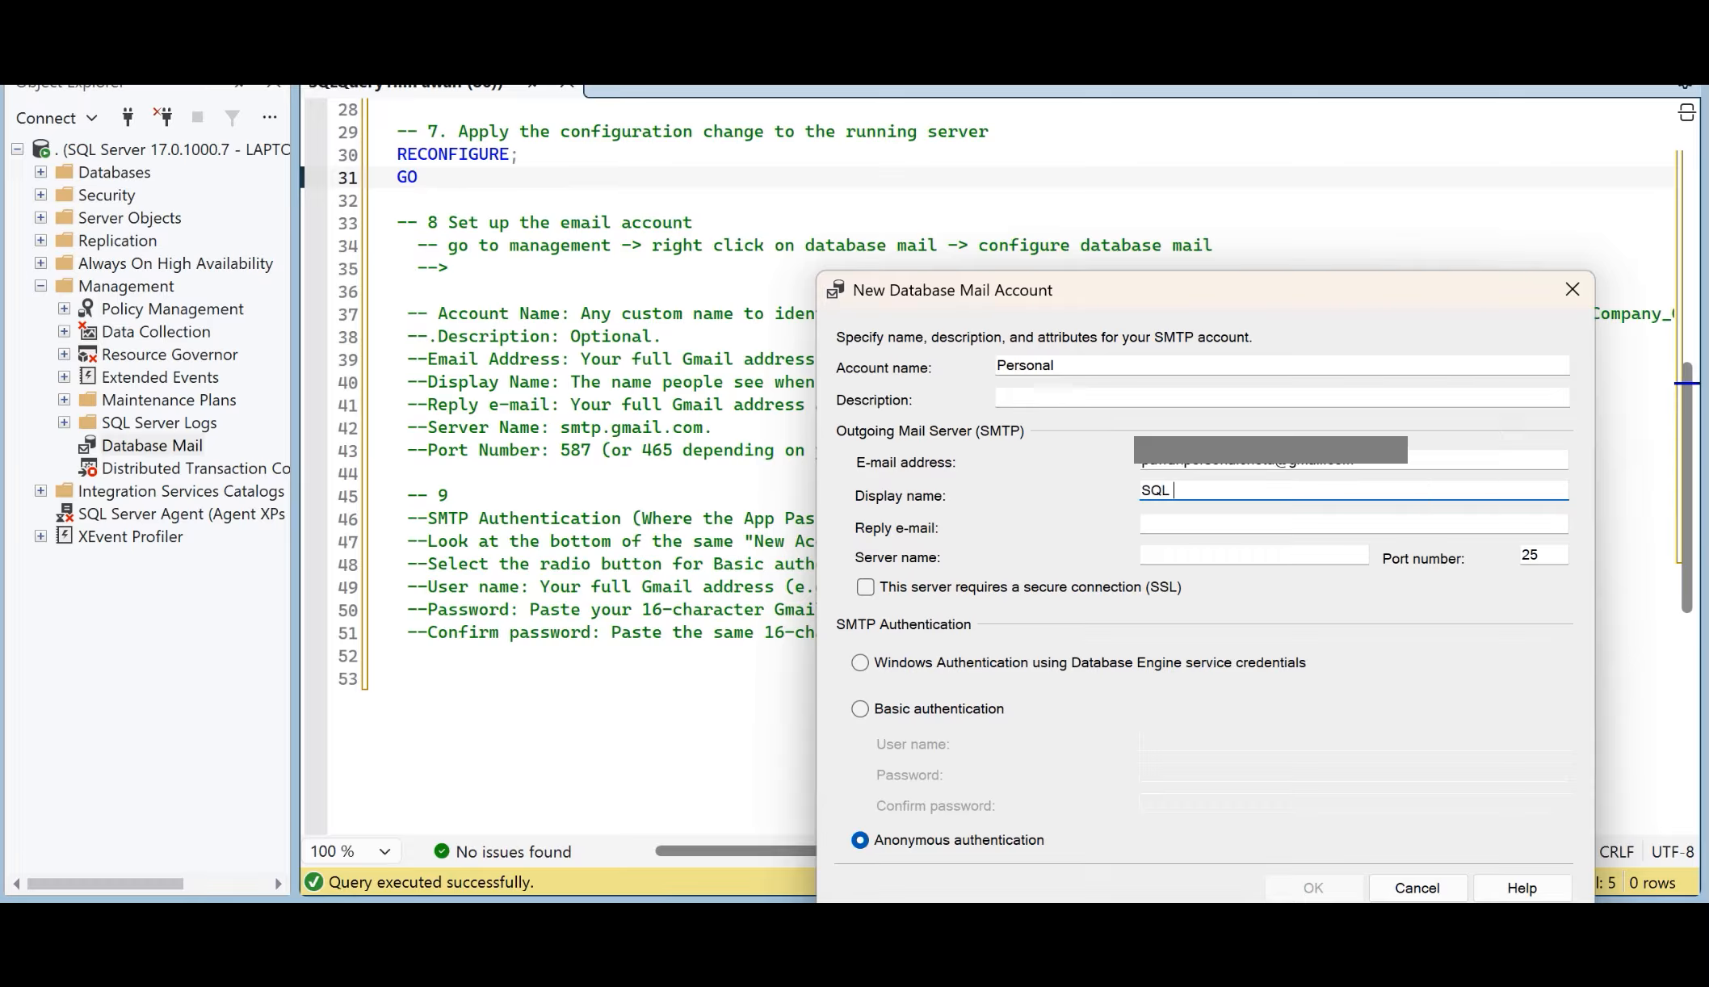
text(Mail services)
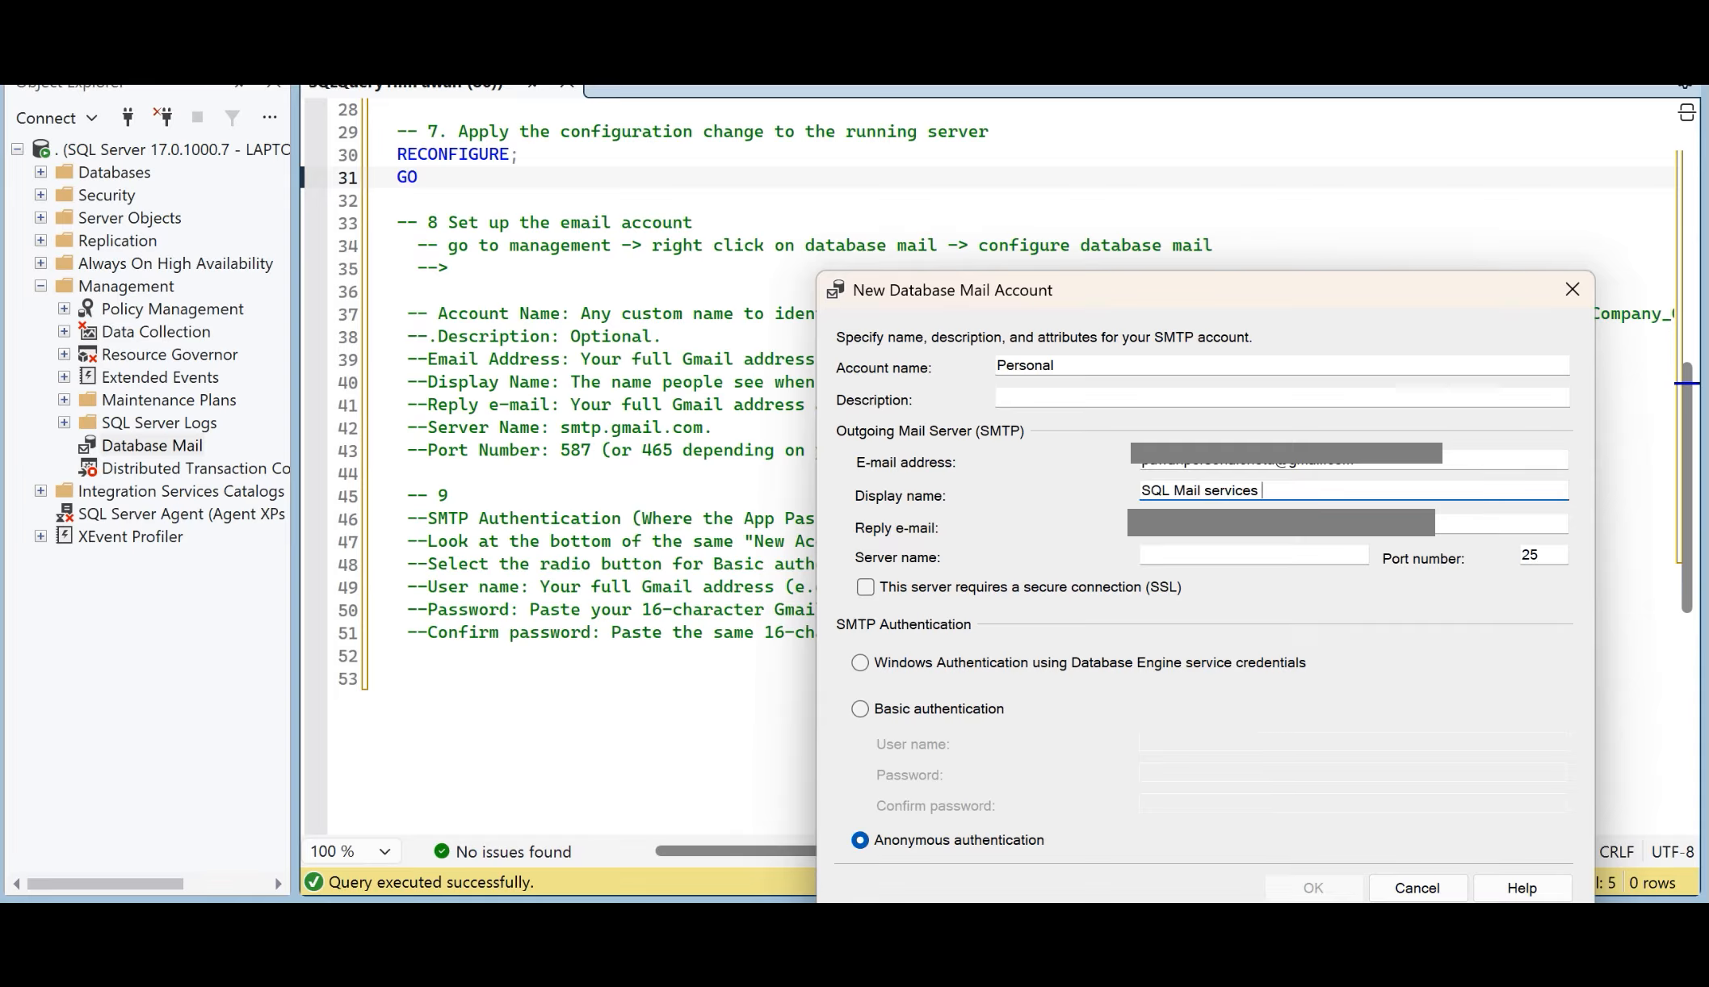
key(Tab)
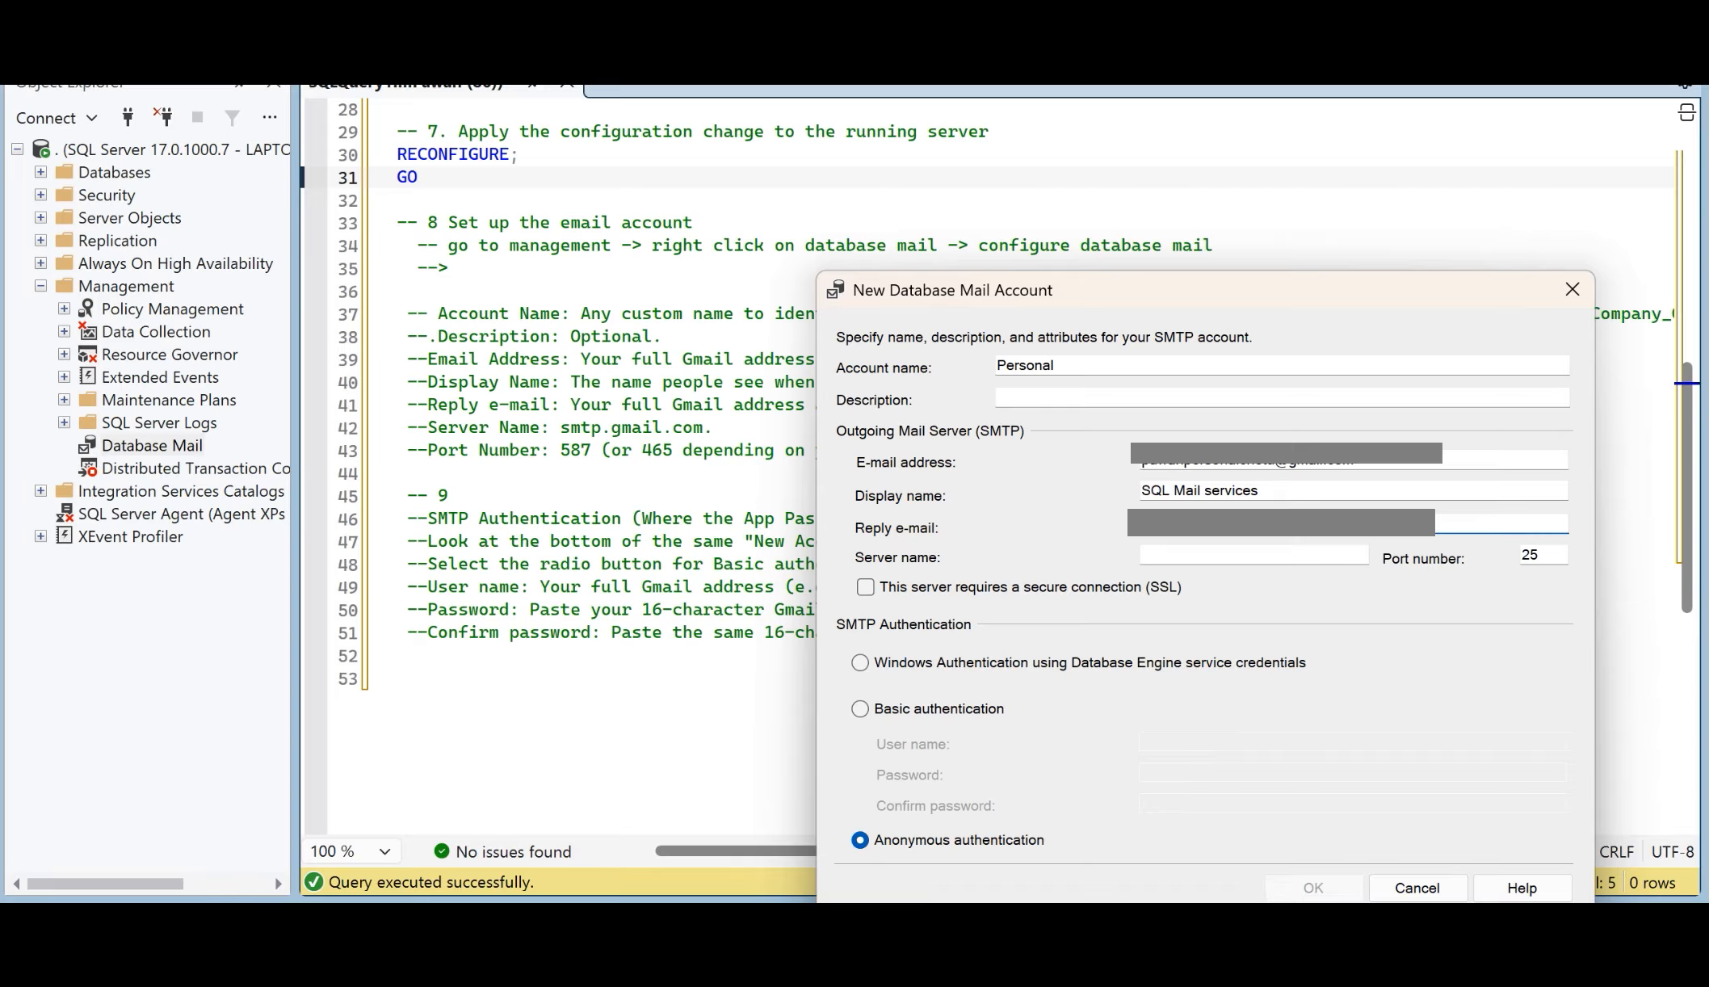
key(Tab)
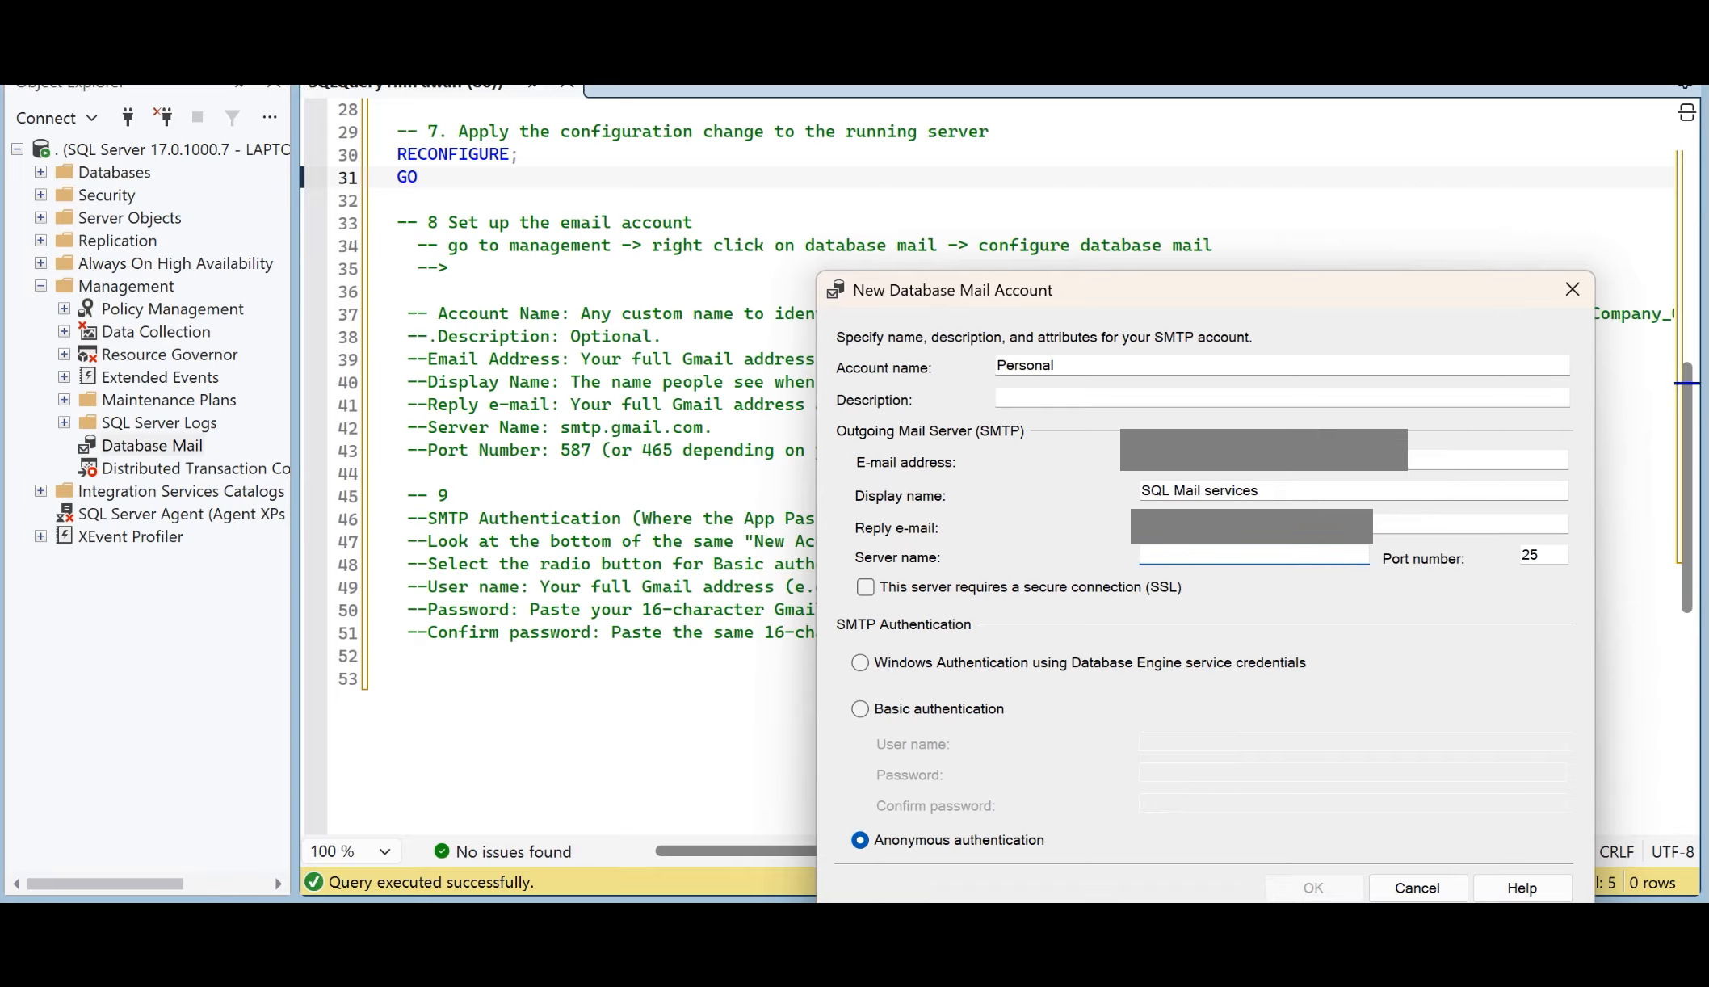
key(shift+Tab)
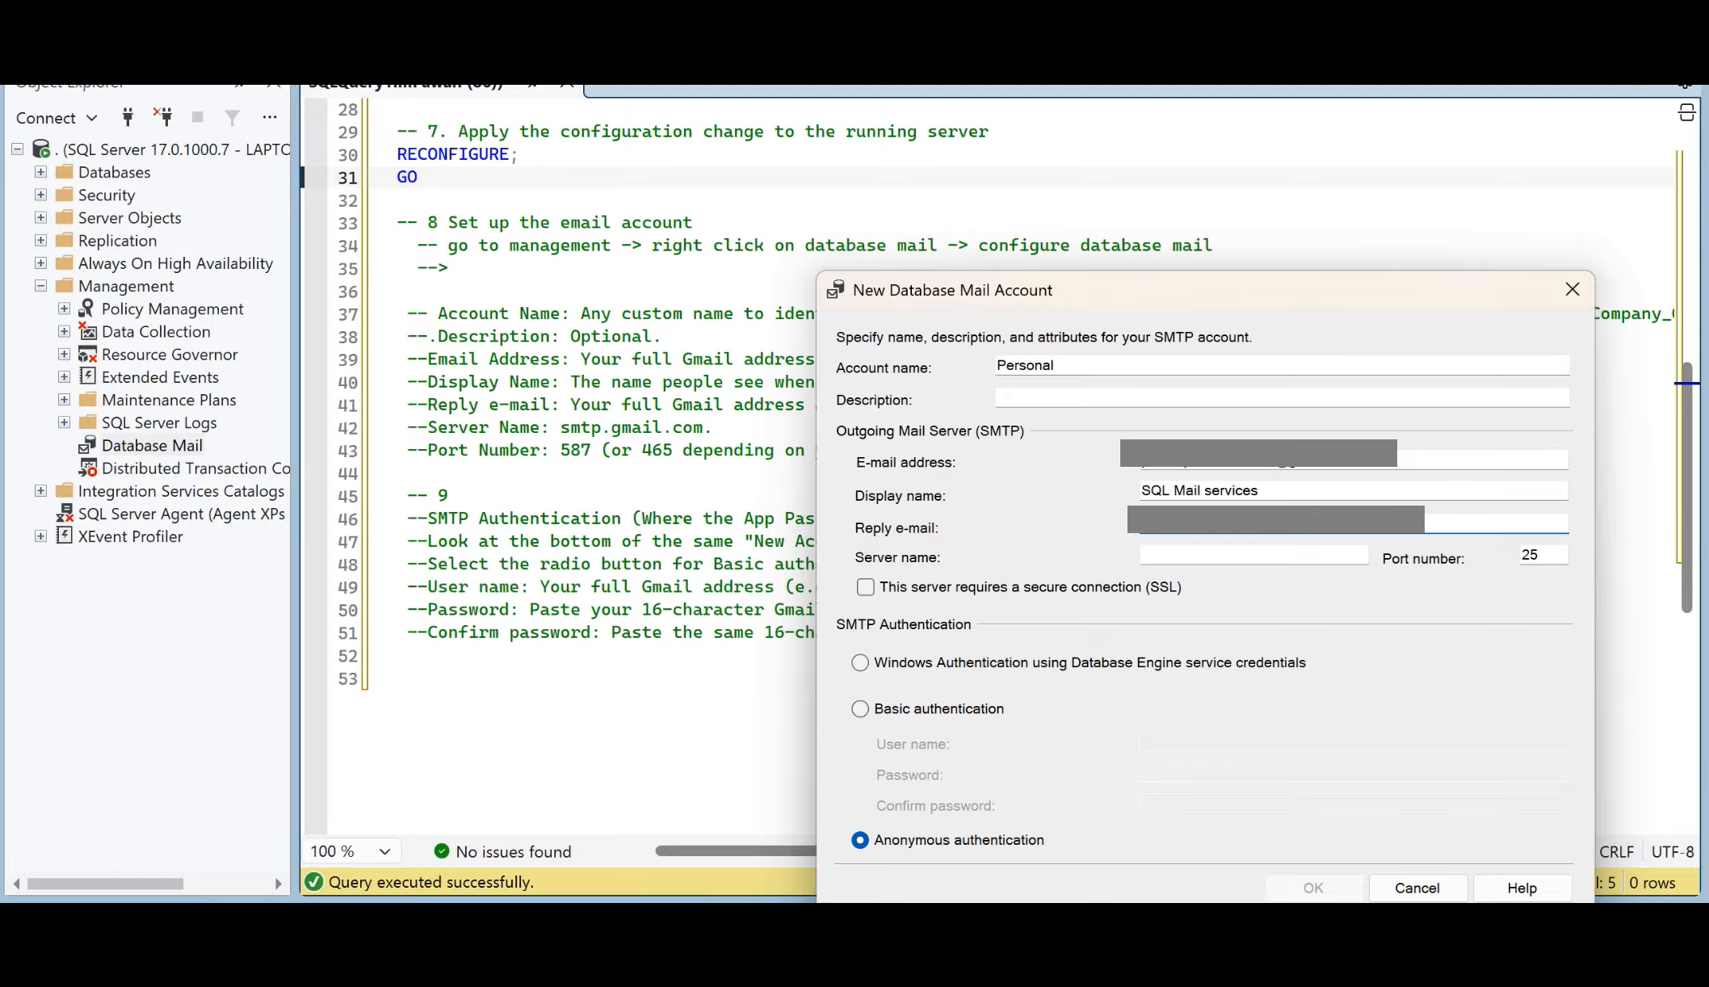
Step: Copy the server name from the step 8 notes and set the account's server name to smtp.gmail.com
drag(714, 428, 560, 428)
key(ctrl+c)
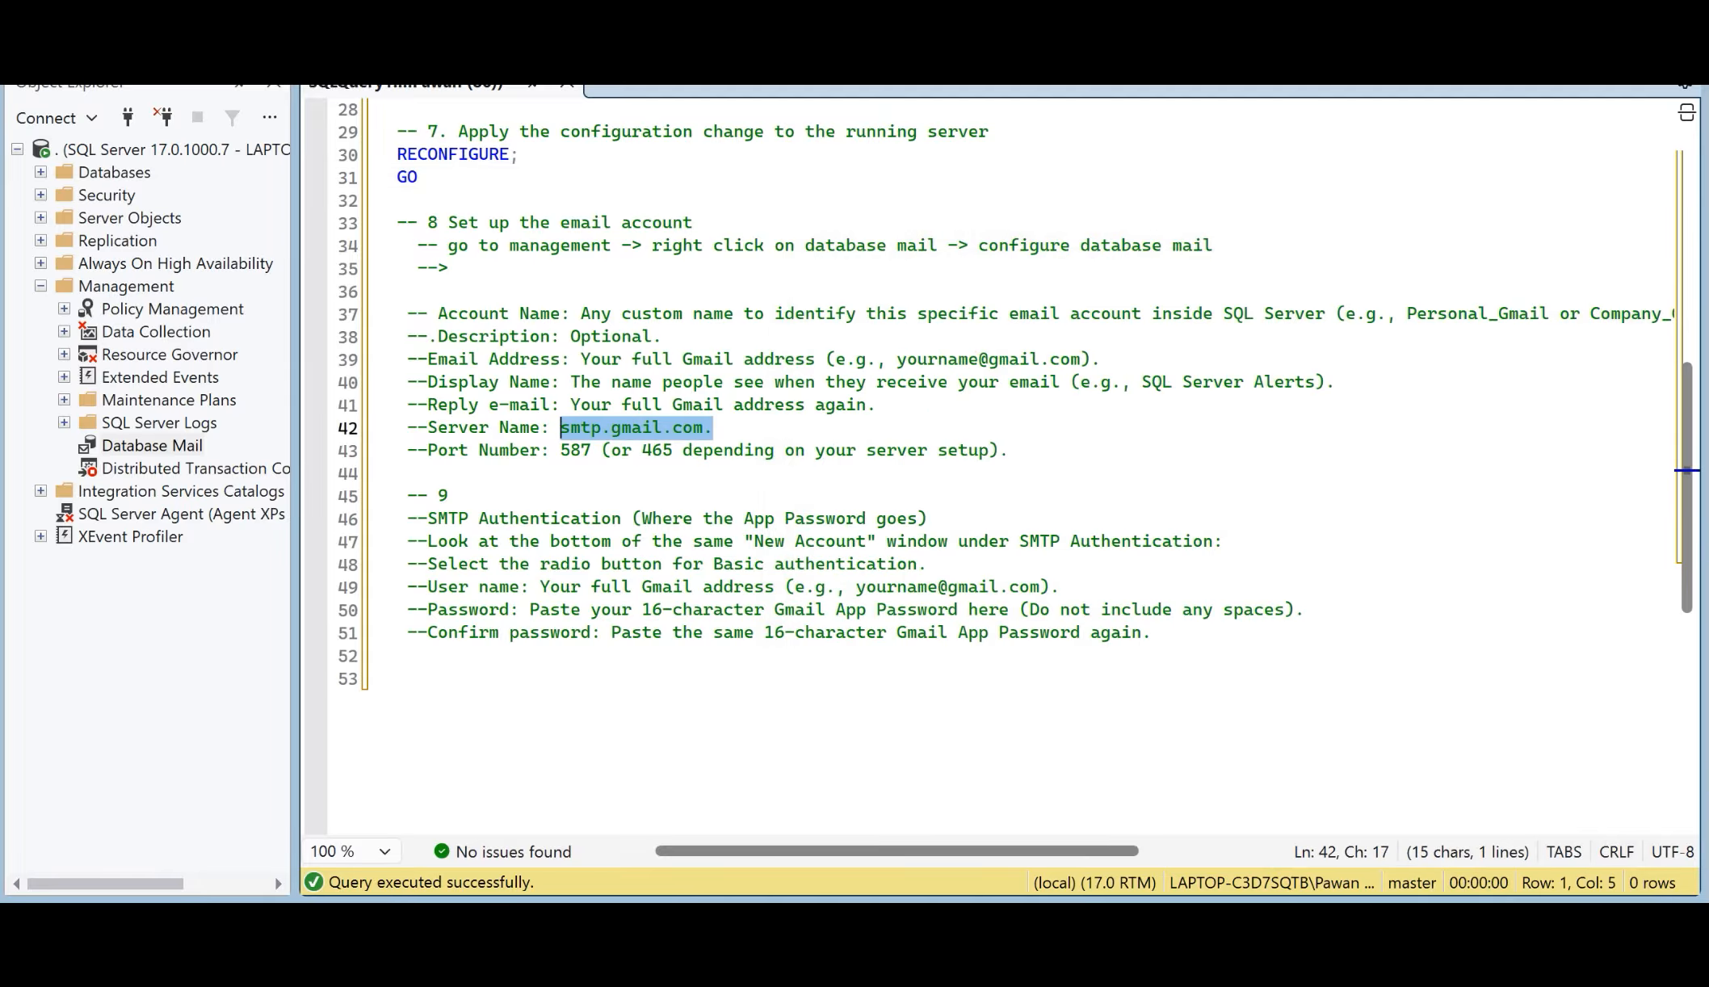
click(1124, 965)
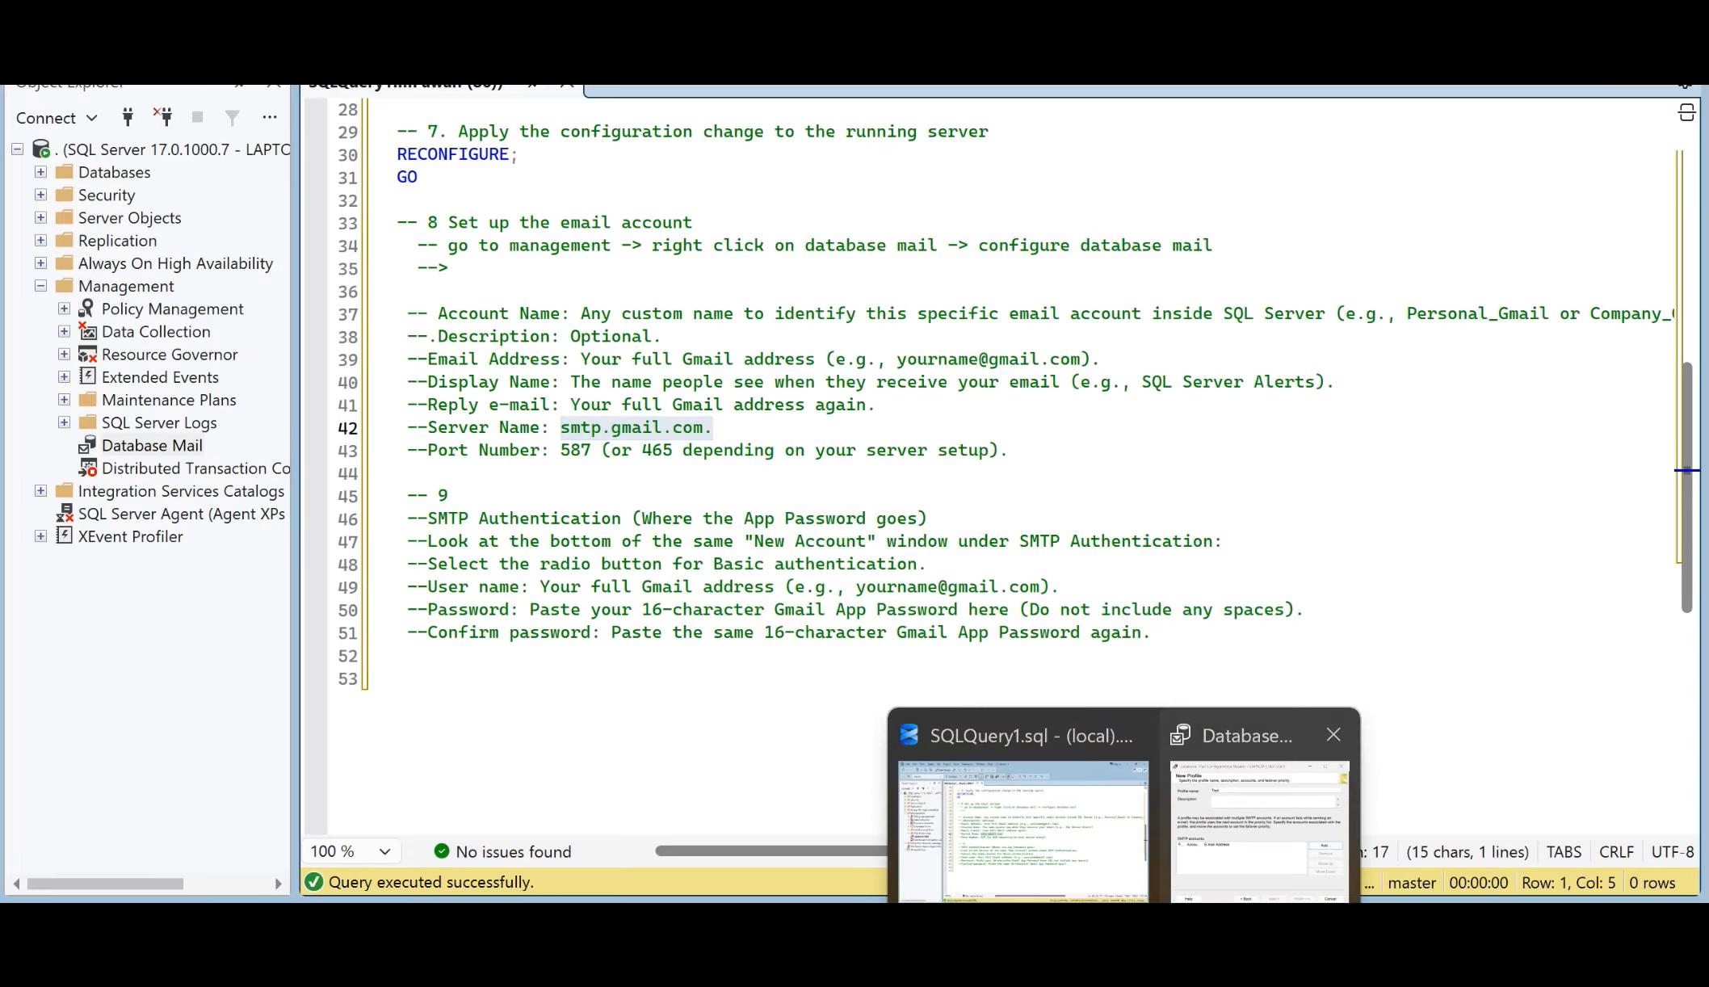
click(1259, 832)
click(1253, 556)
key(ctrl+v)
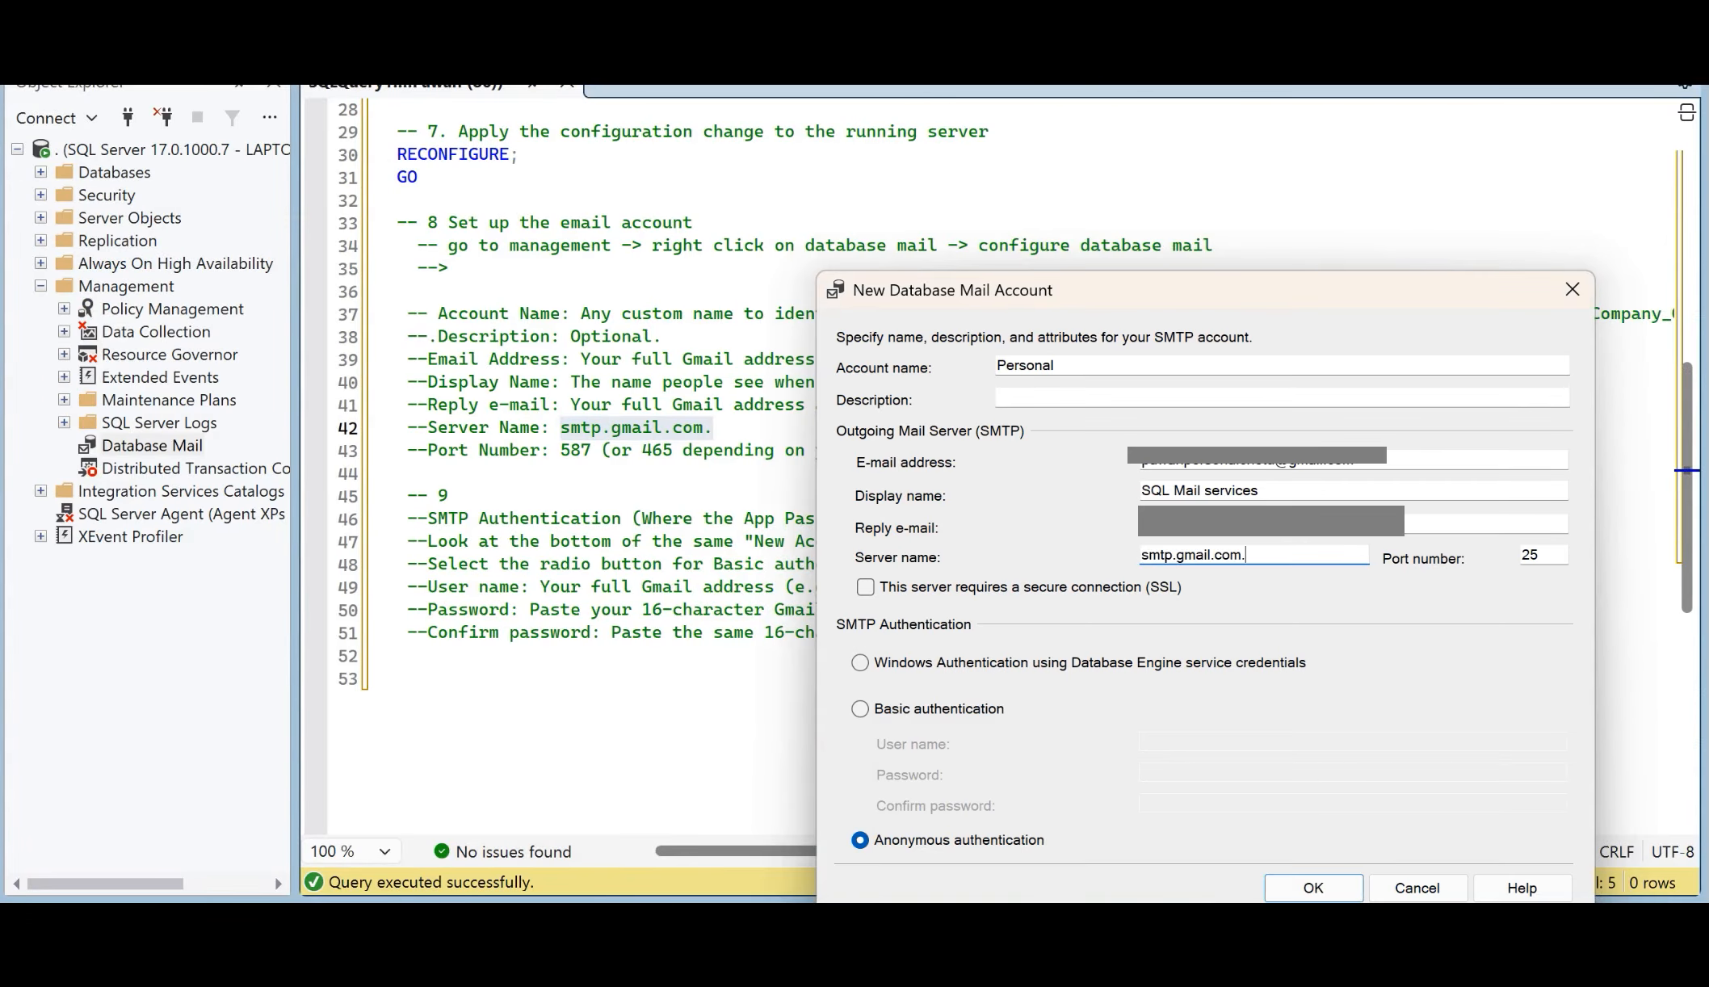
key(BackSpace)
Step: Set the outgoing mail port number to 587 and require a secure connection (SSL)
click(1548, 555)
key(BackSpace)
key(BackSpace)
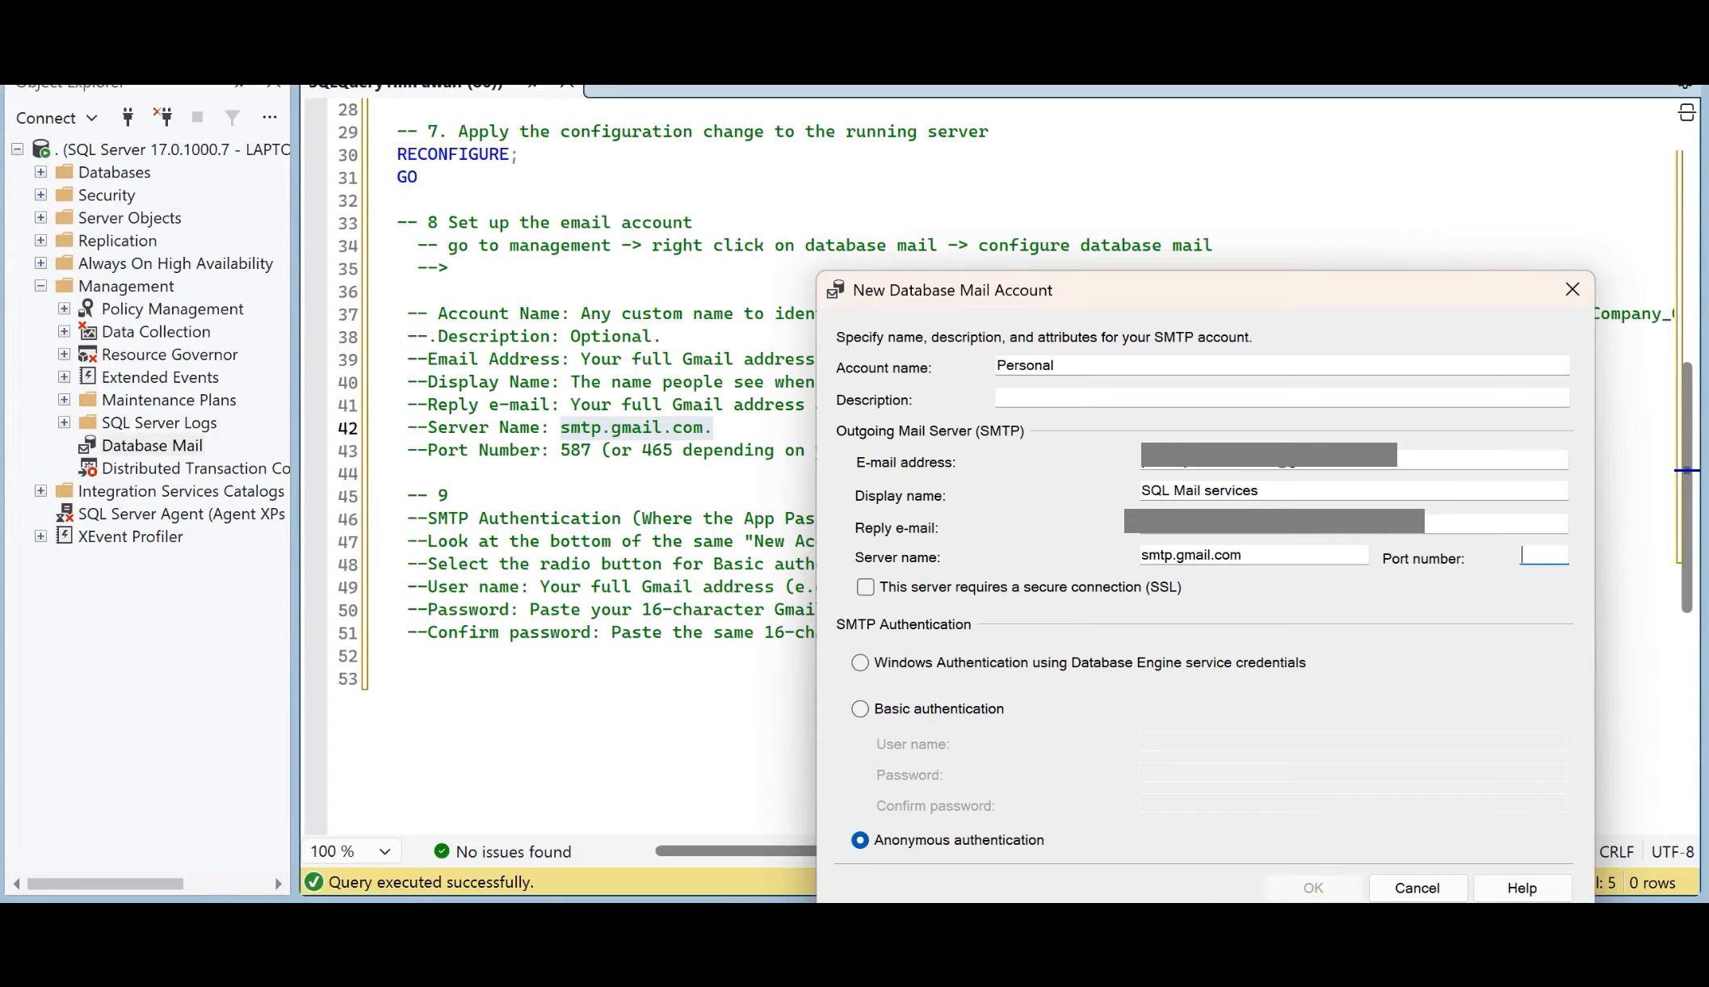
text(587)
click(865, 587)
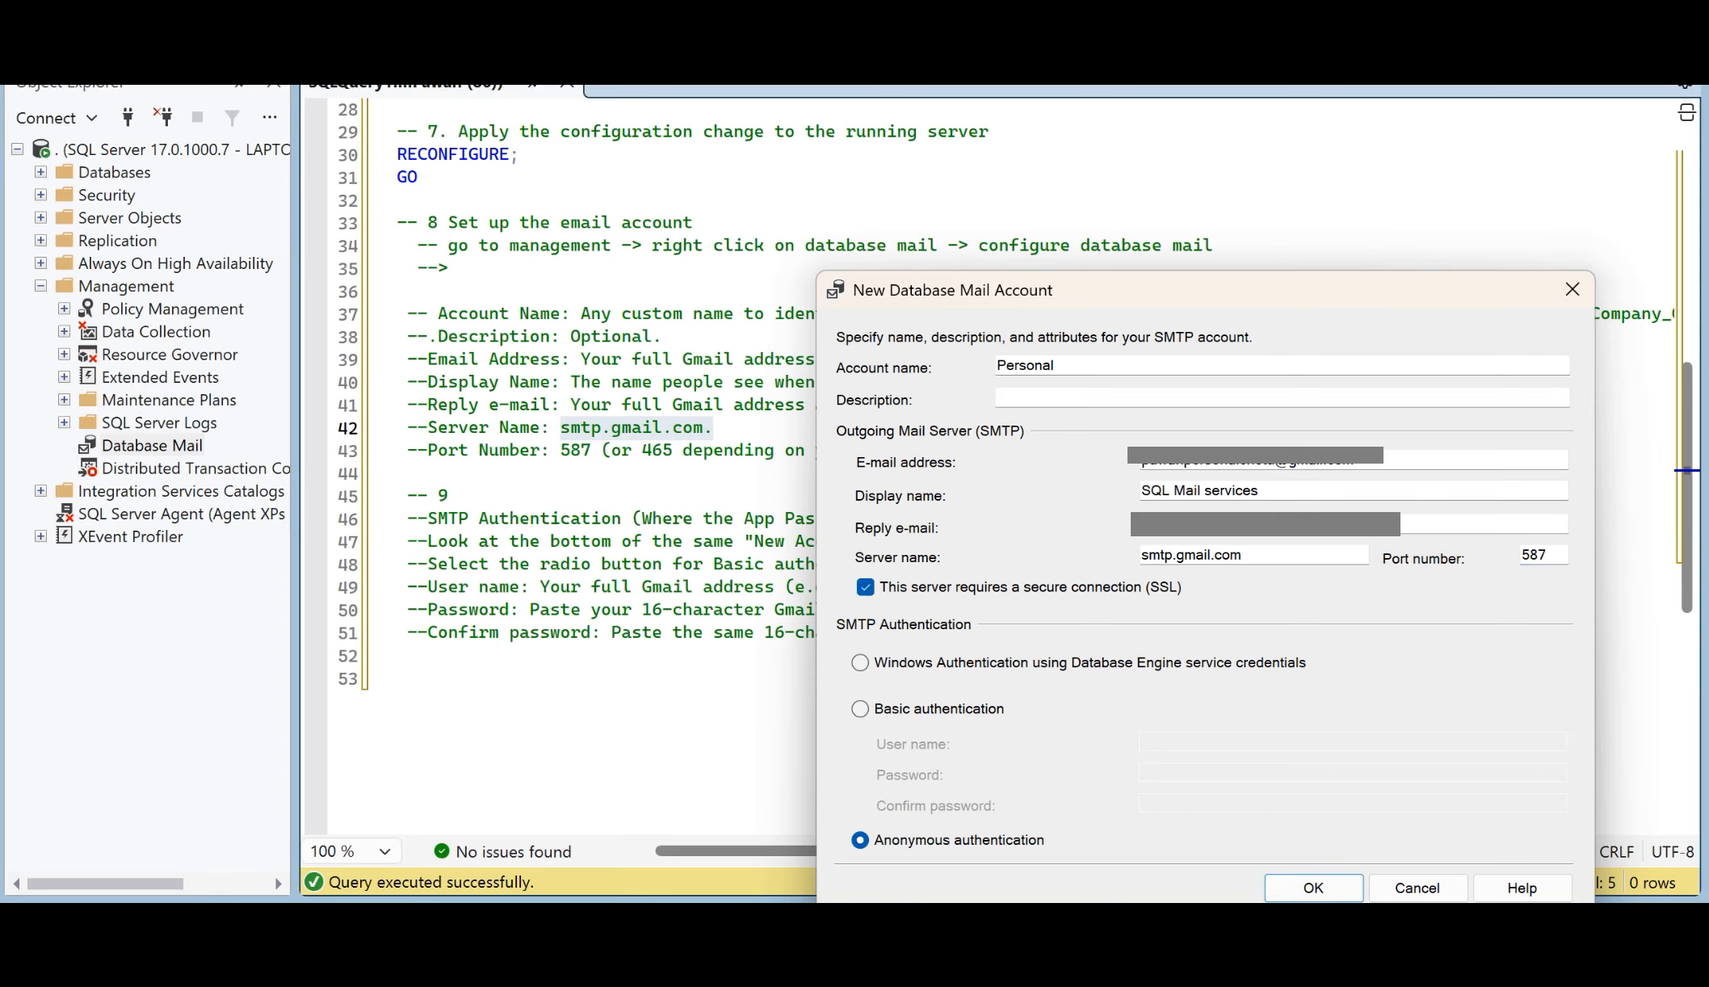
Step: Choose Basic authentication and copy the account's e-mail address into the user name
click(859, 708)
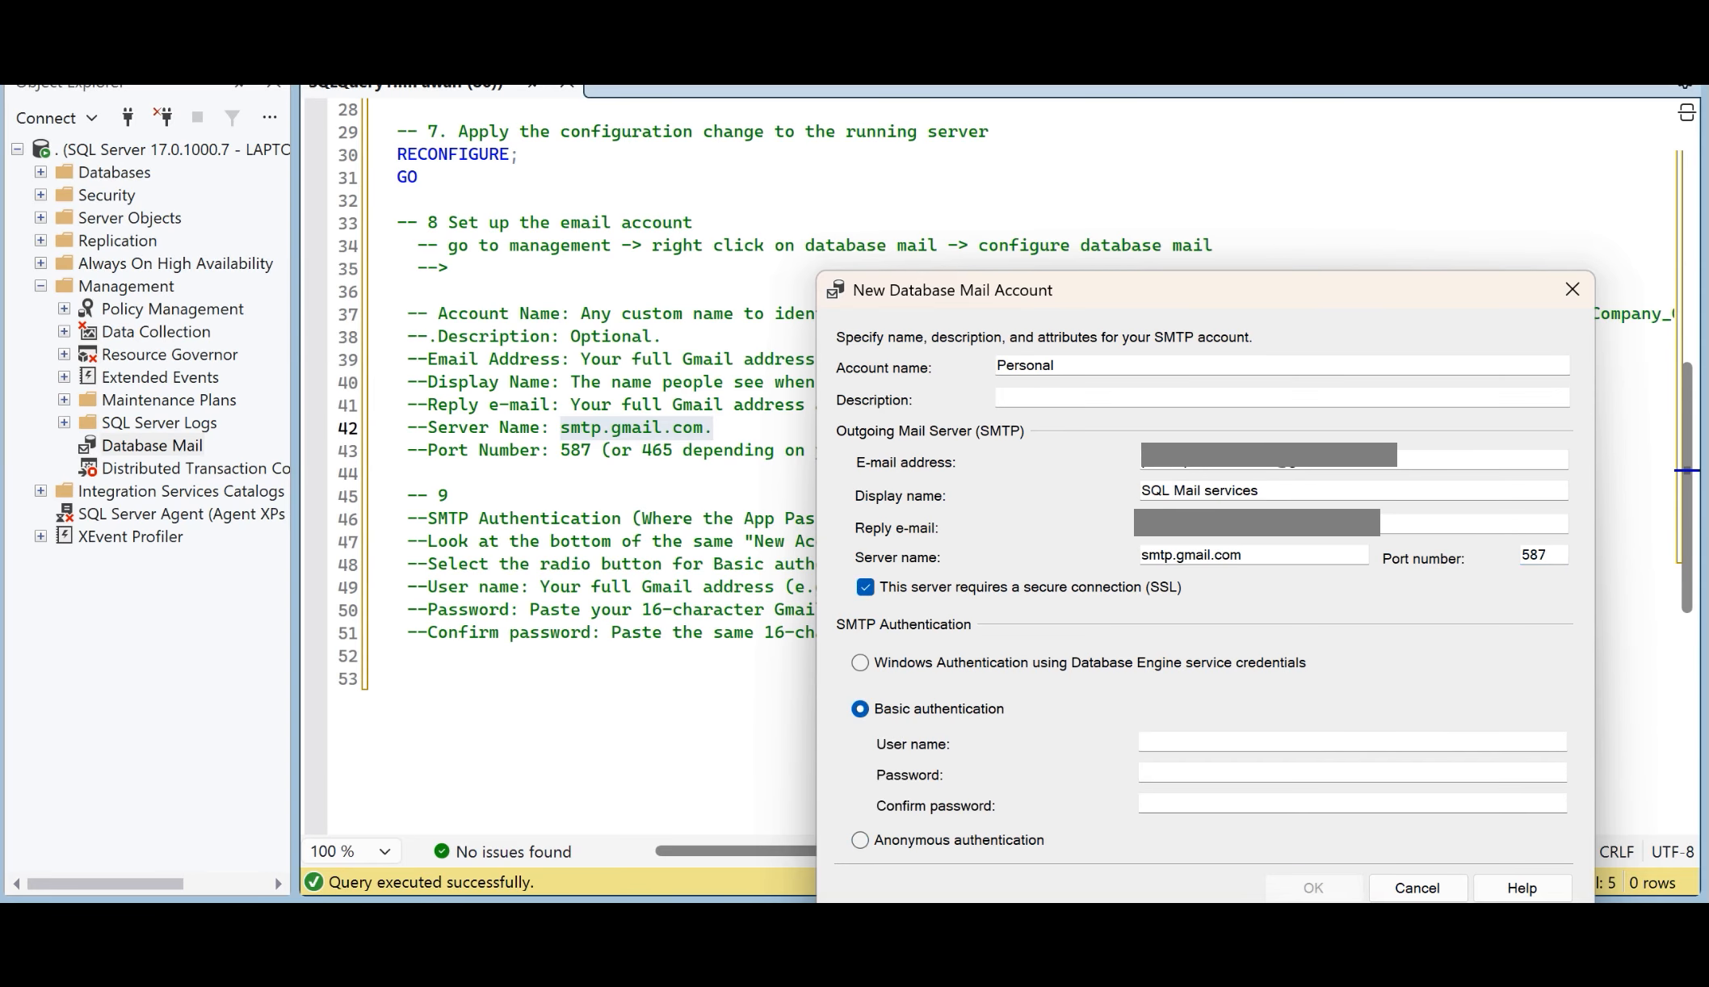
click(1227, 741)
text(smtp.gmail.com)
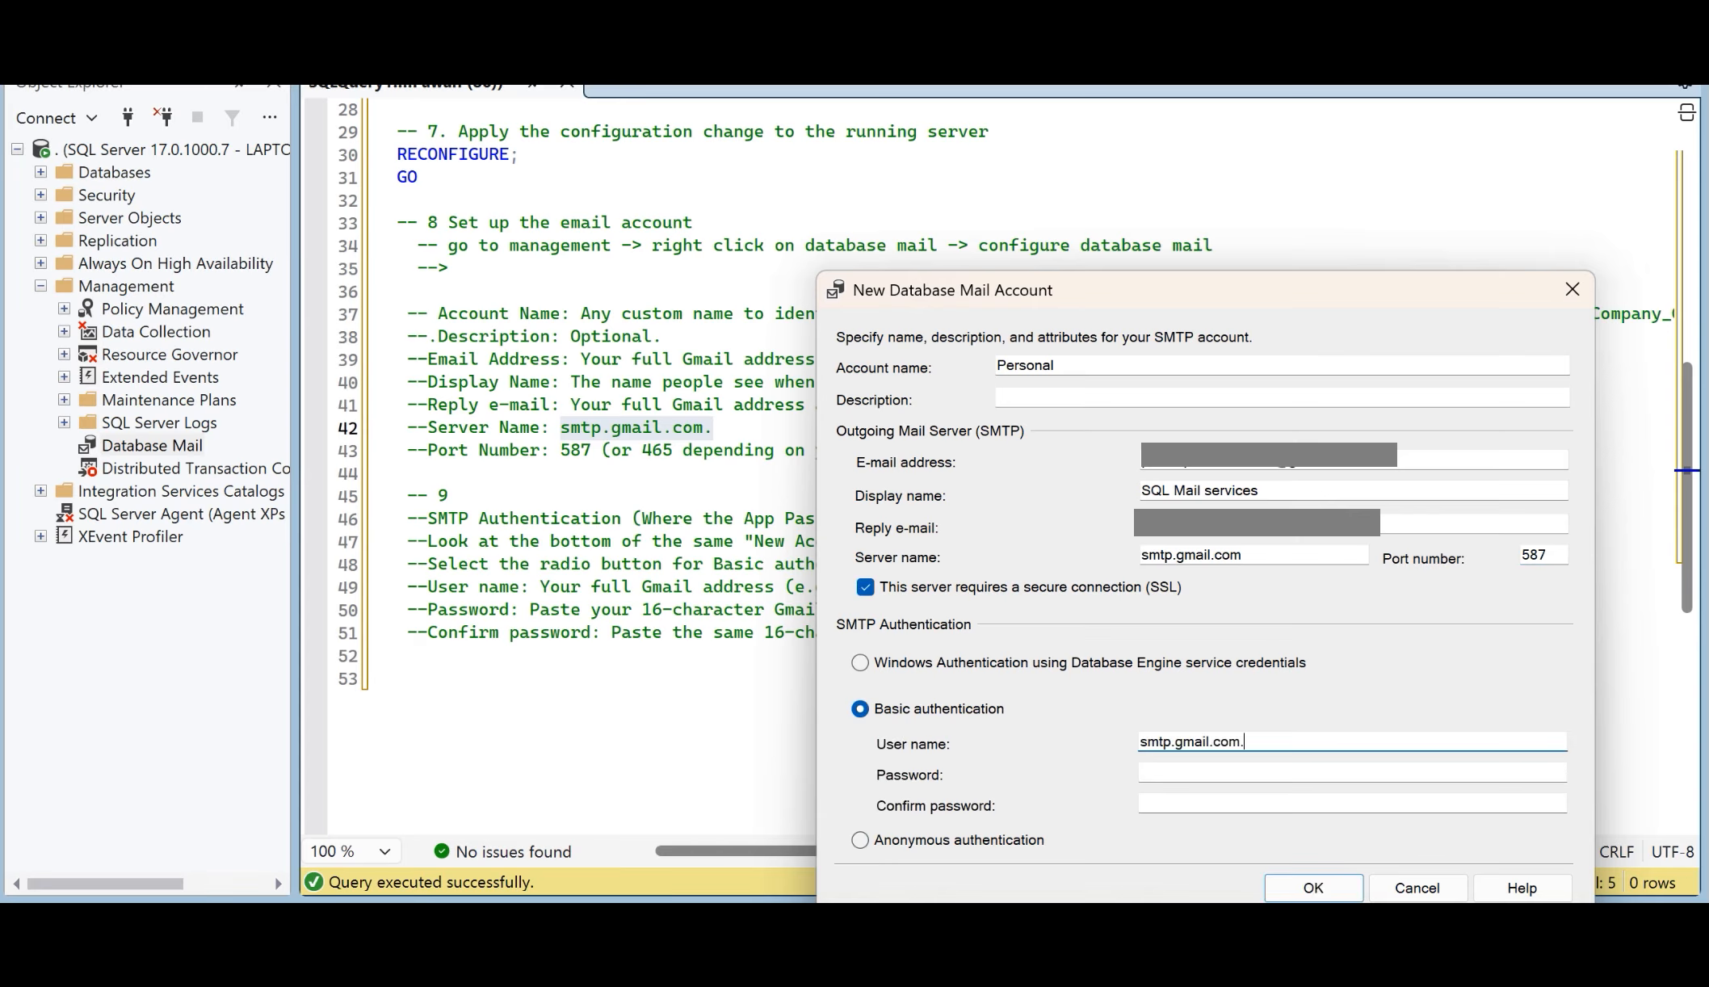
key(BackSpace)
key(BackSpace)
key(BackSpace)
key(BackSpace)
key(BackSpace)
key(BackSpace)
key(BackSpace)
key(BackSpace)
key(BackSpace)
key(BackSpace)
key(BackSpace)
key(BackSpace)
key(BackSpace)
key(BackSpace)
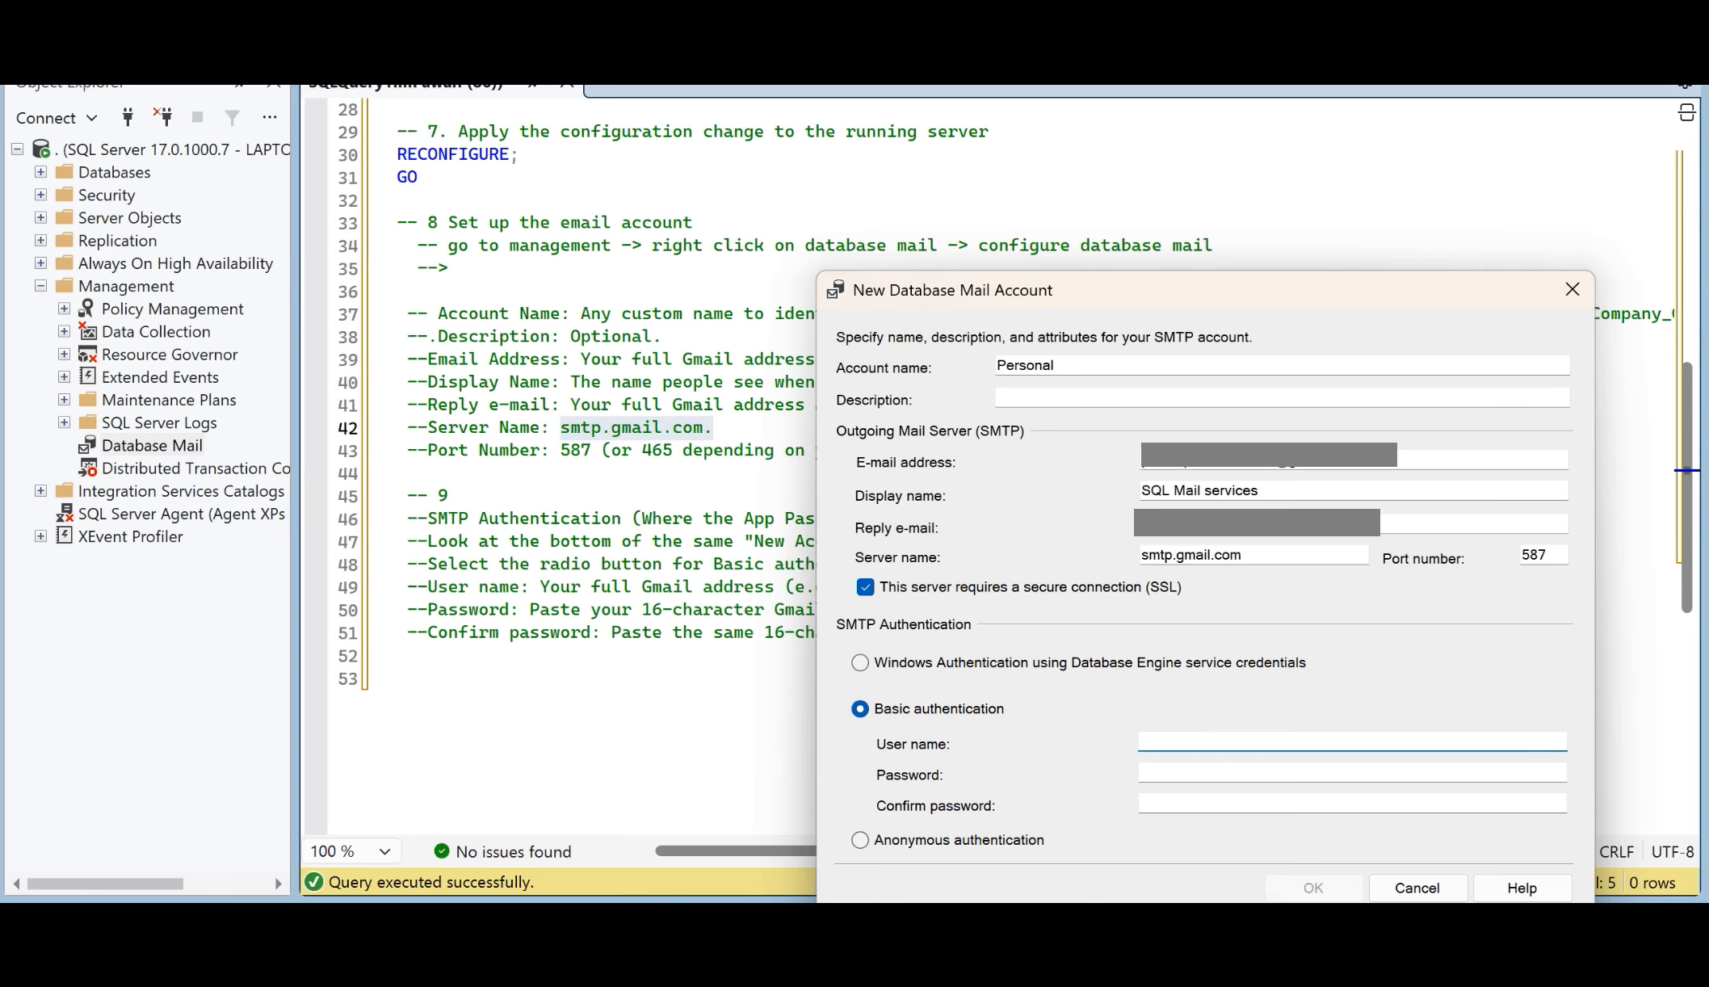
click(1359, 461)
key(ctrl+a)
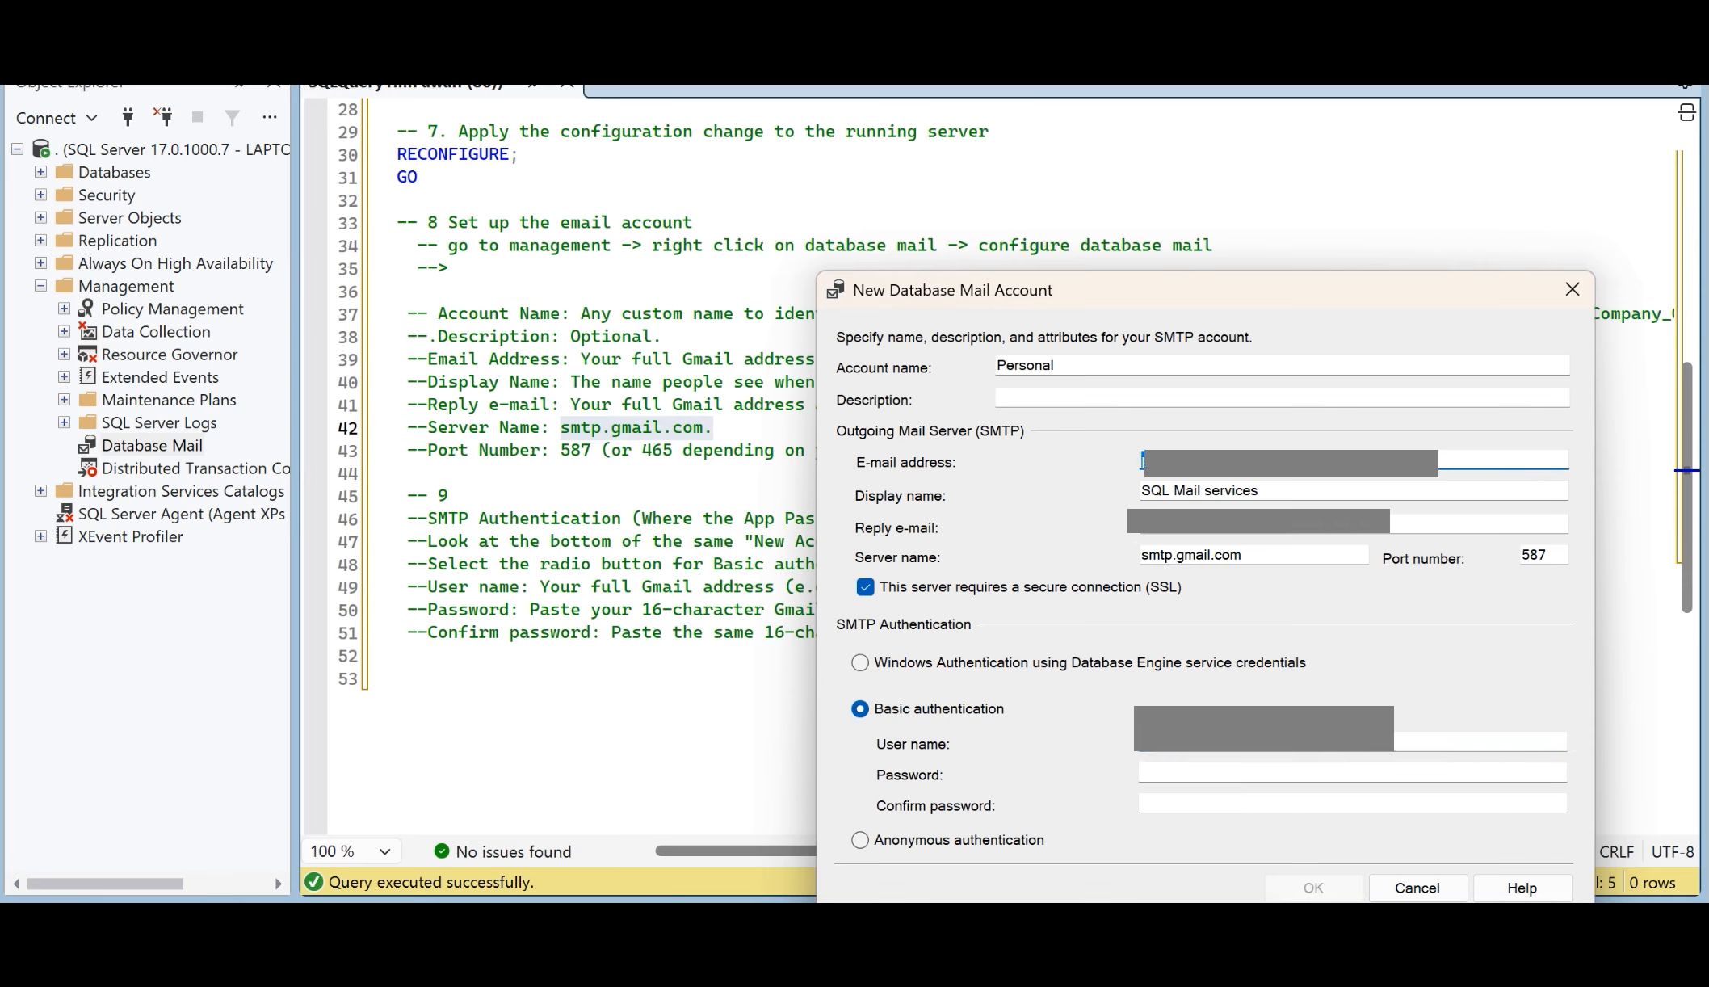
click(1357, 742)
key(ctrl+v)
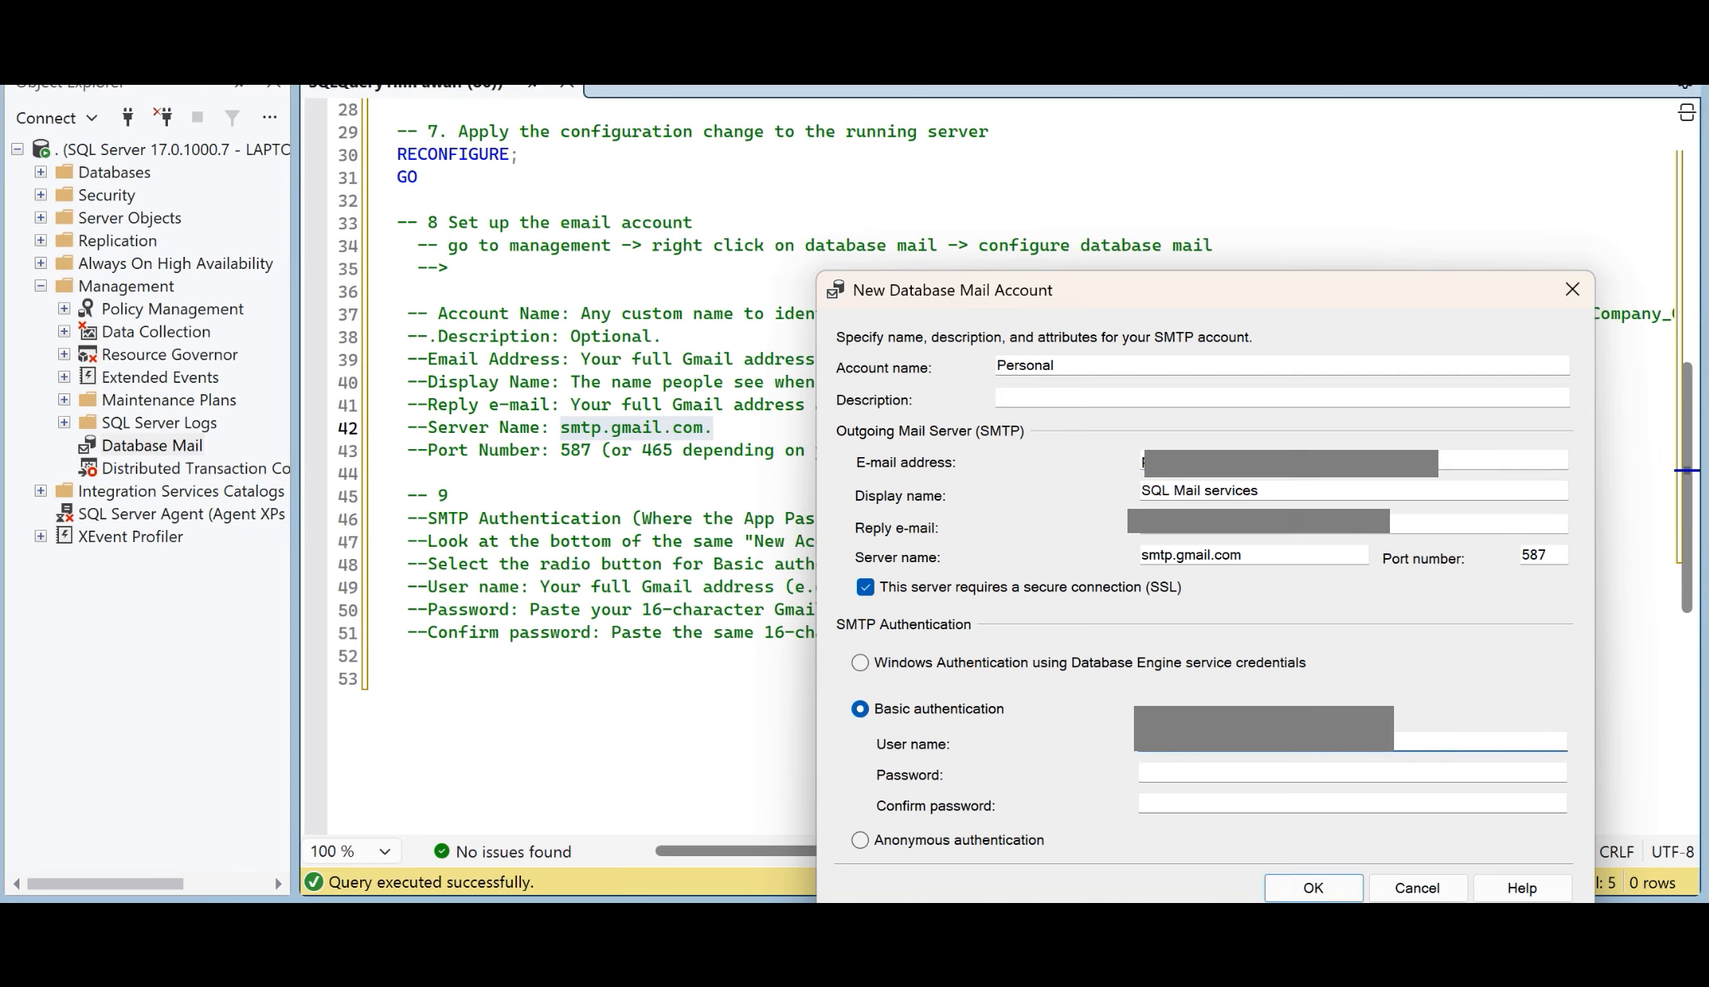
Step: Copy the Gmail app password from the Notepad notes into the account's password and confirm password fields, and save the account
click(1353, 772)
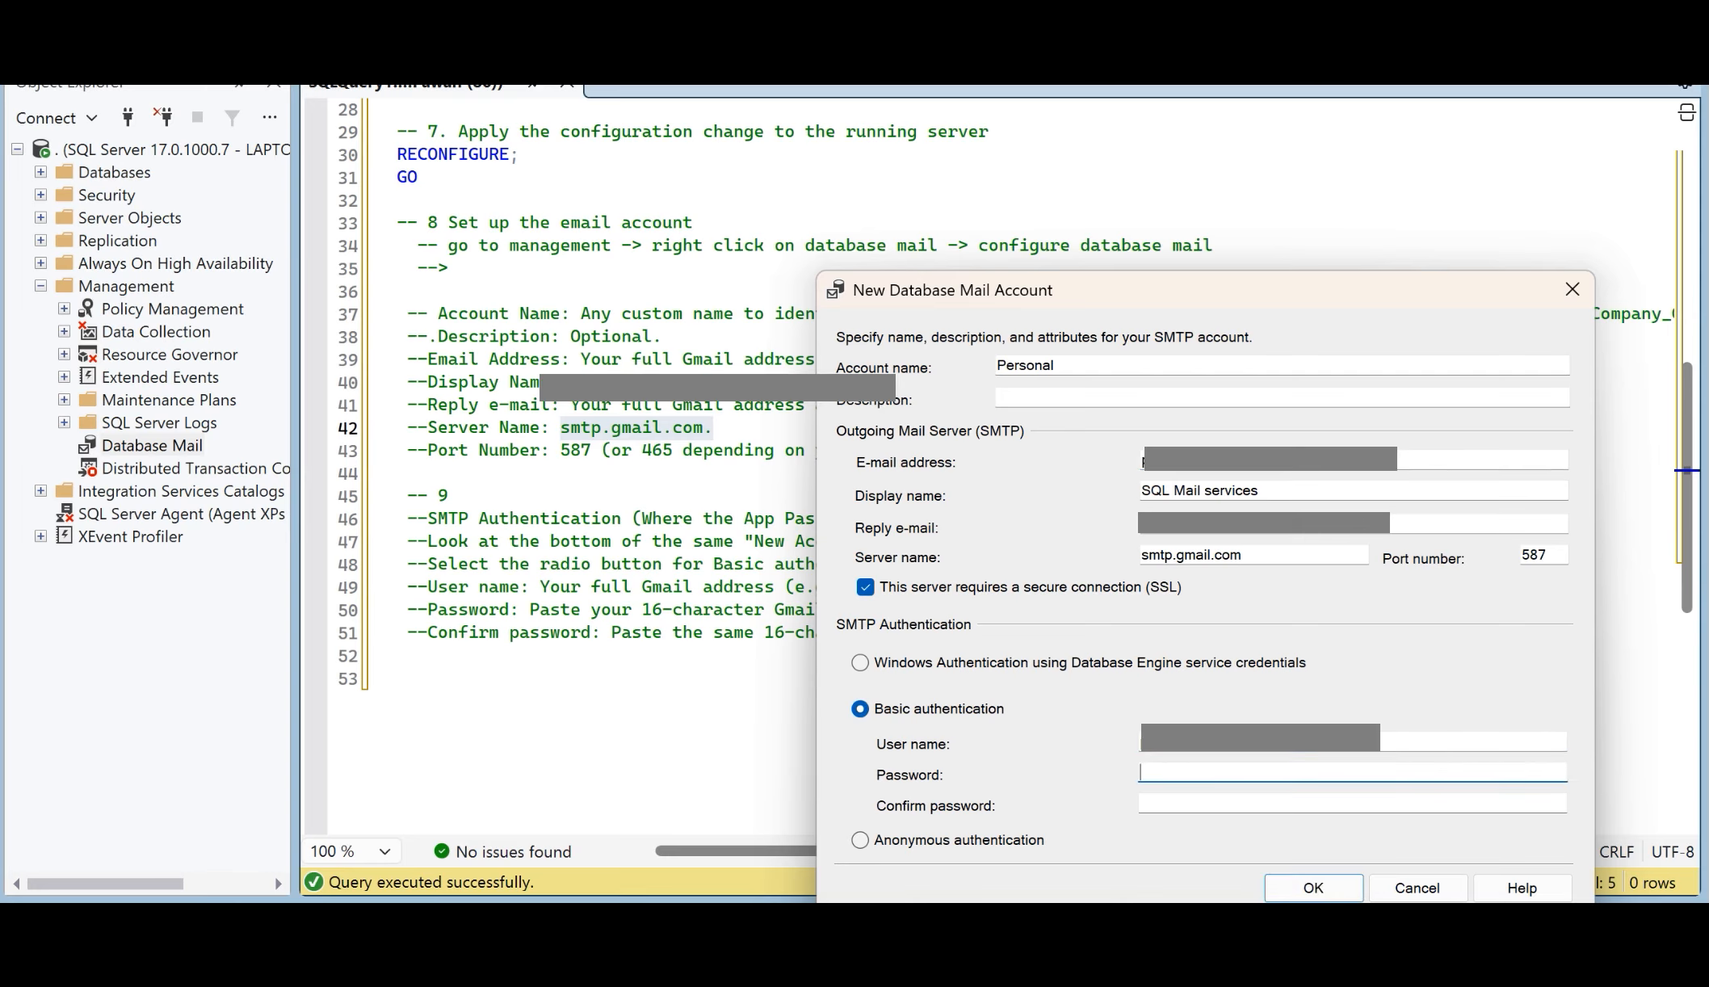
key(alt+Tab)
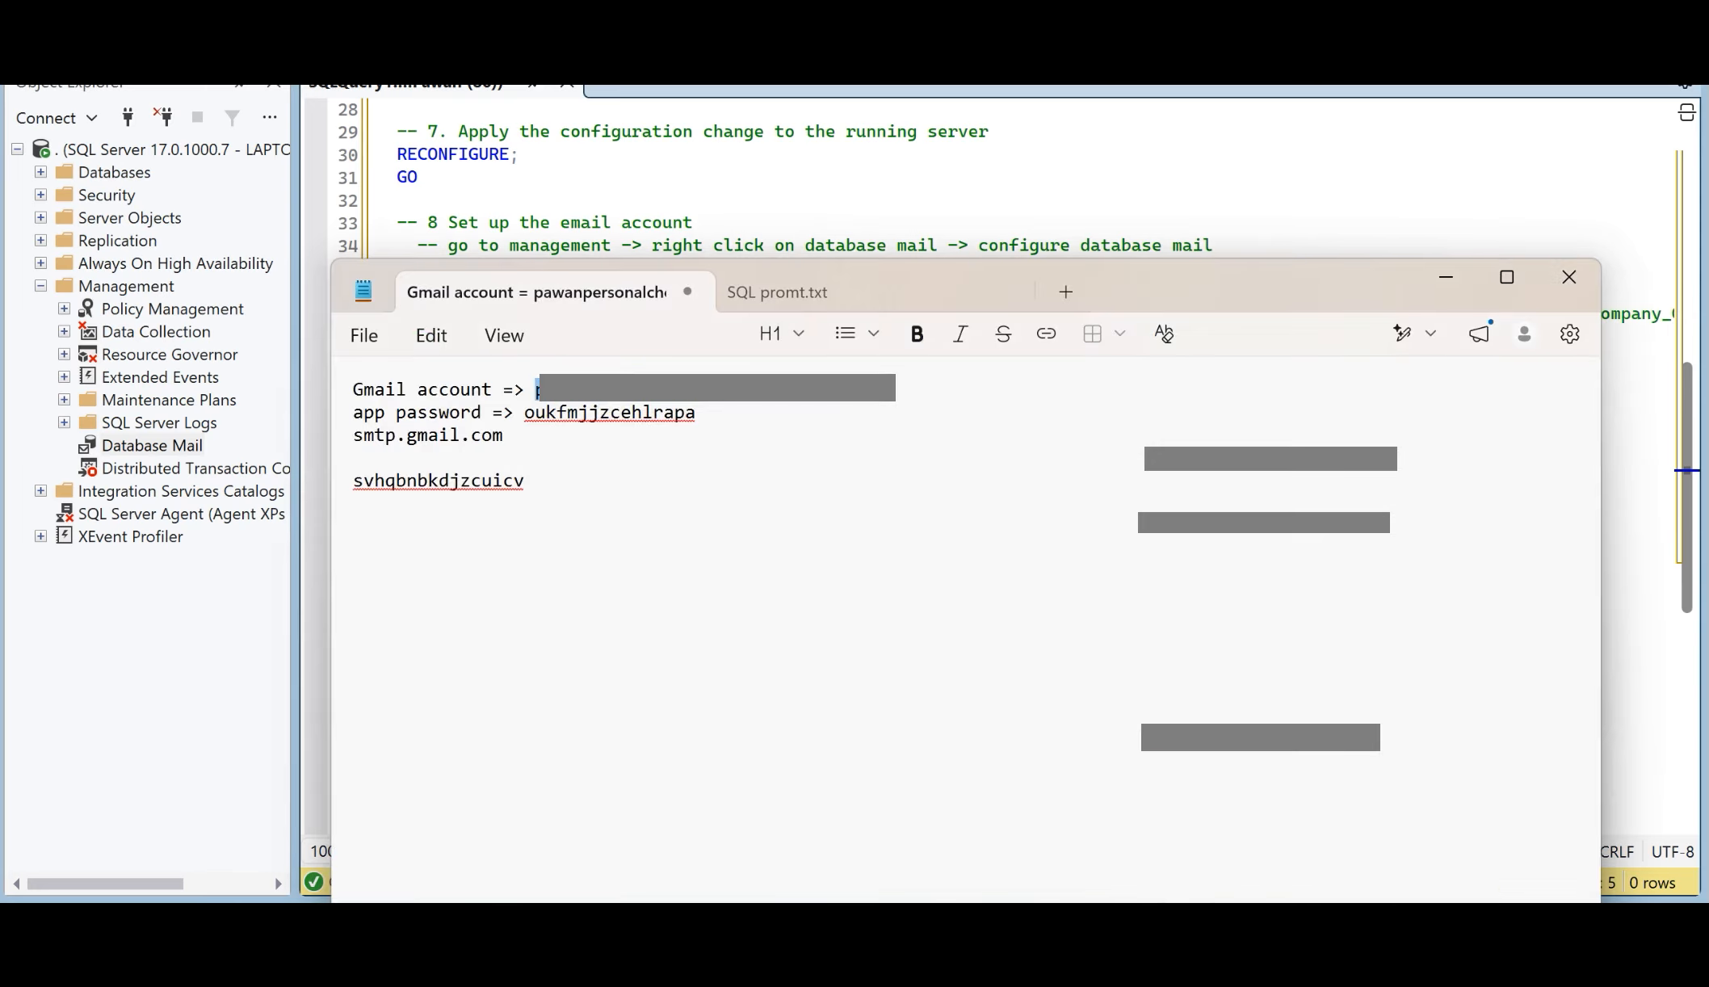
drag(696, 412, 524, 413)
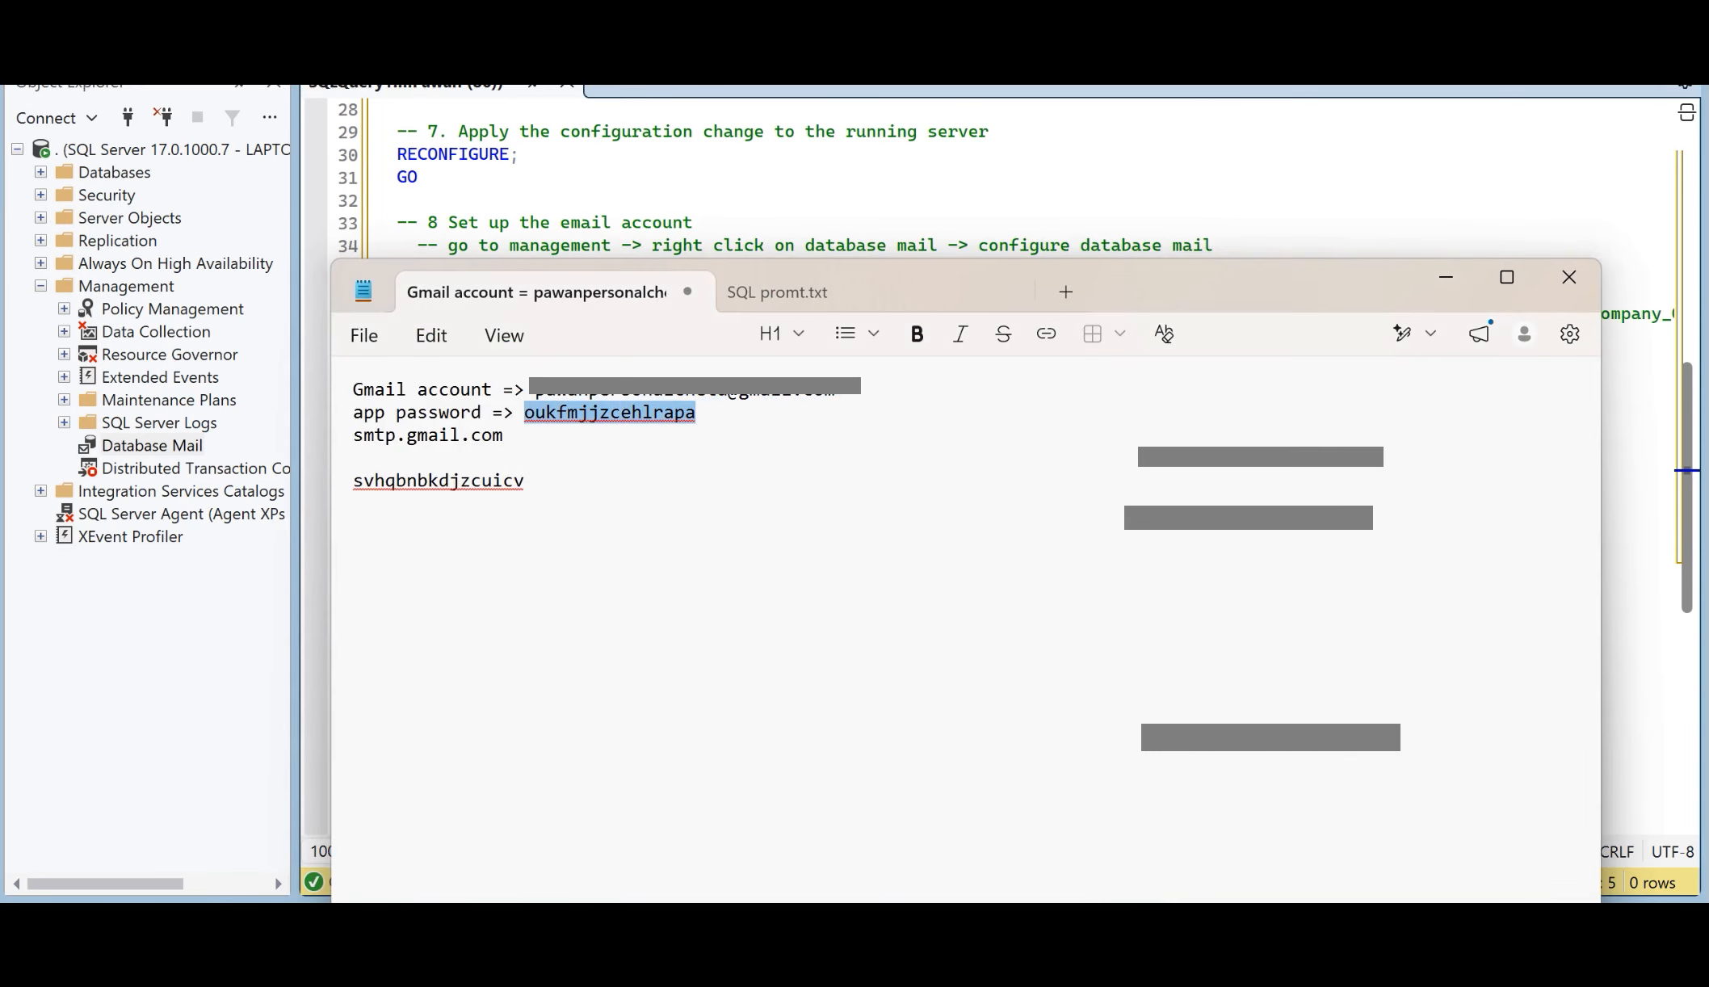
click(397, 200)
mouse_move(1123, 937)
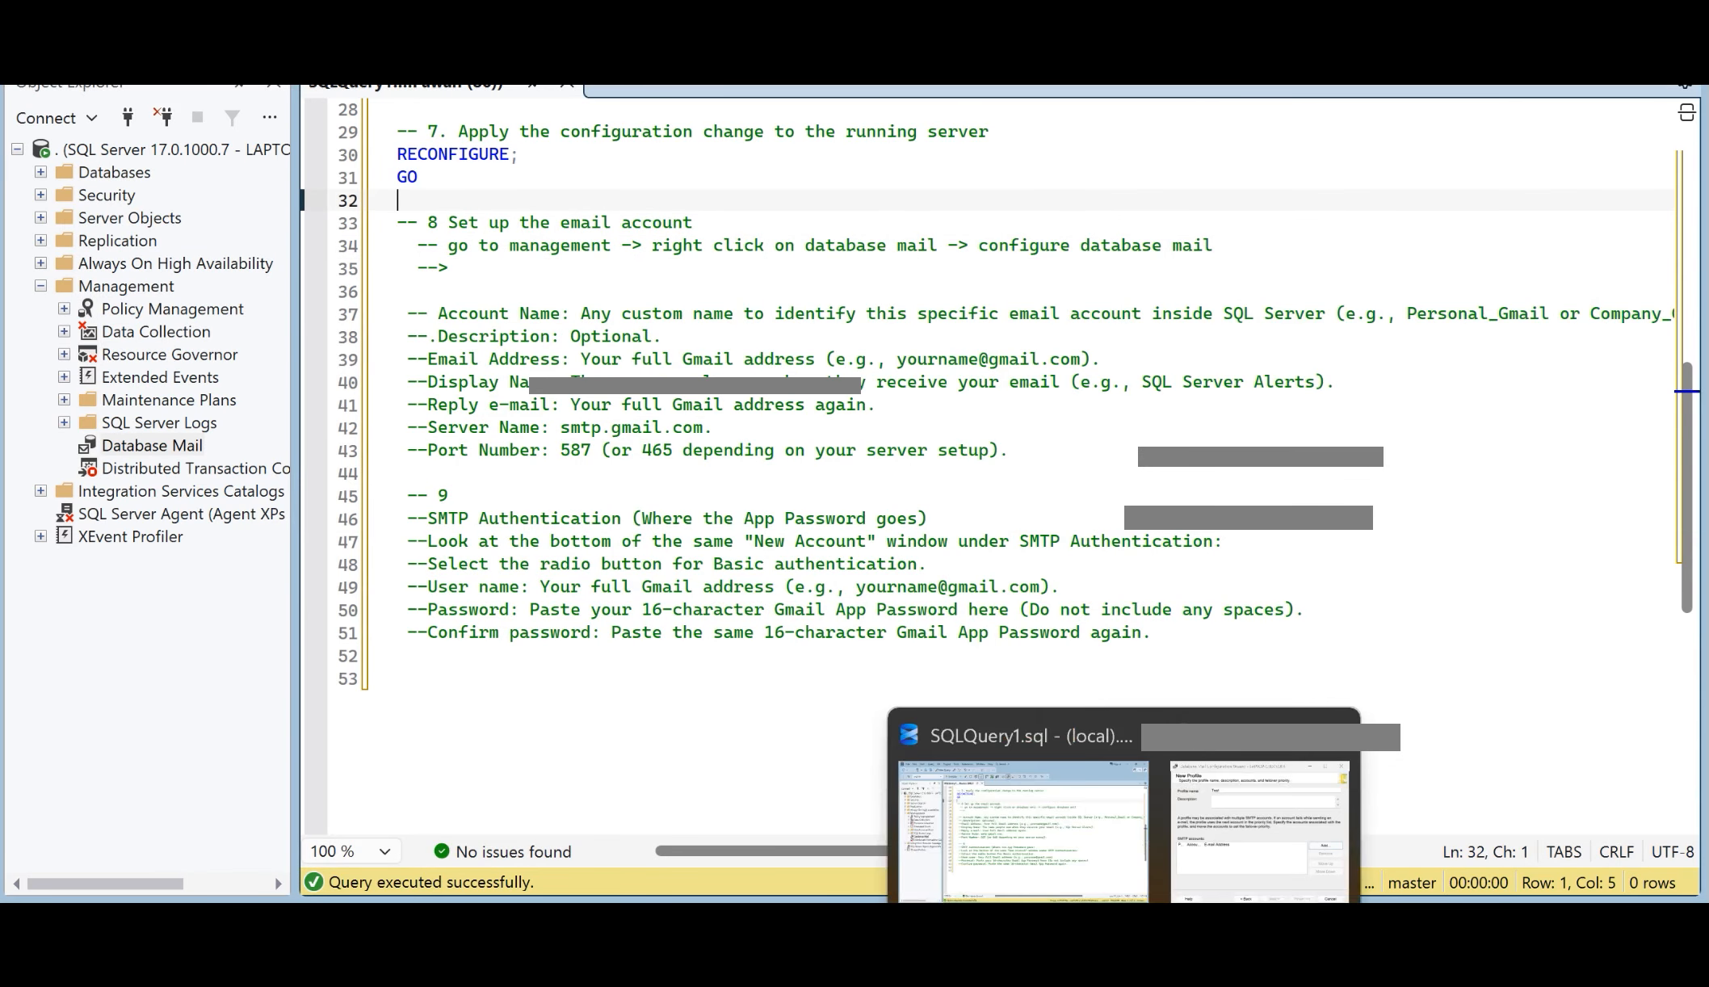
click(1258, 832)
key(ctrl+v)
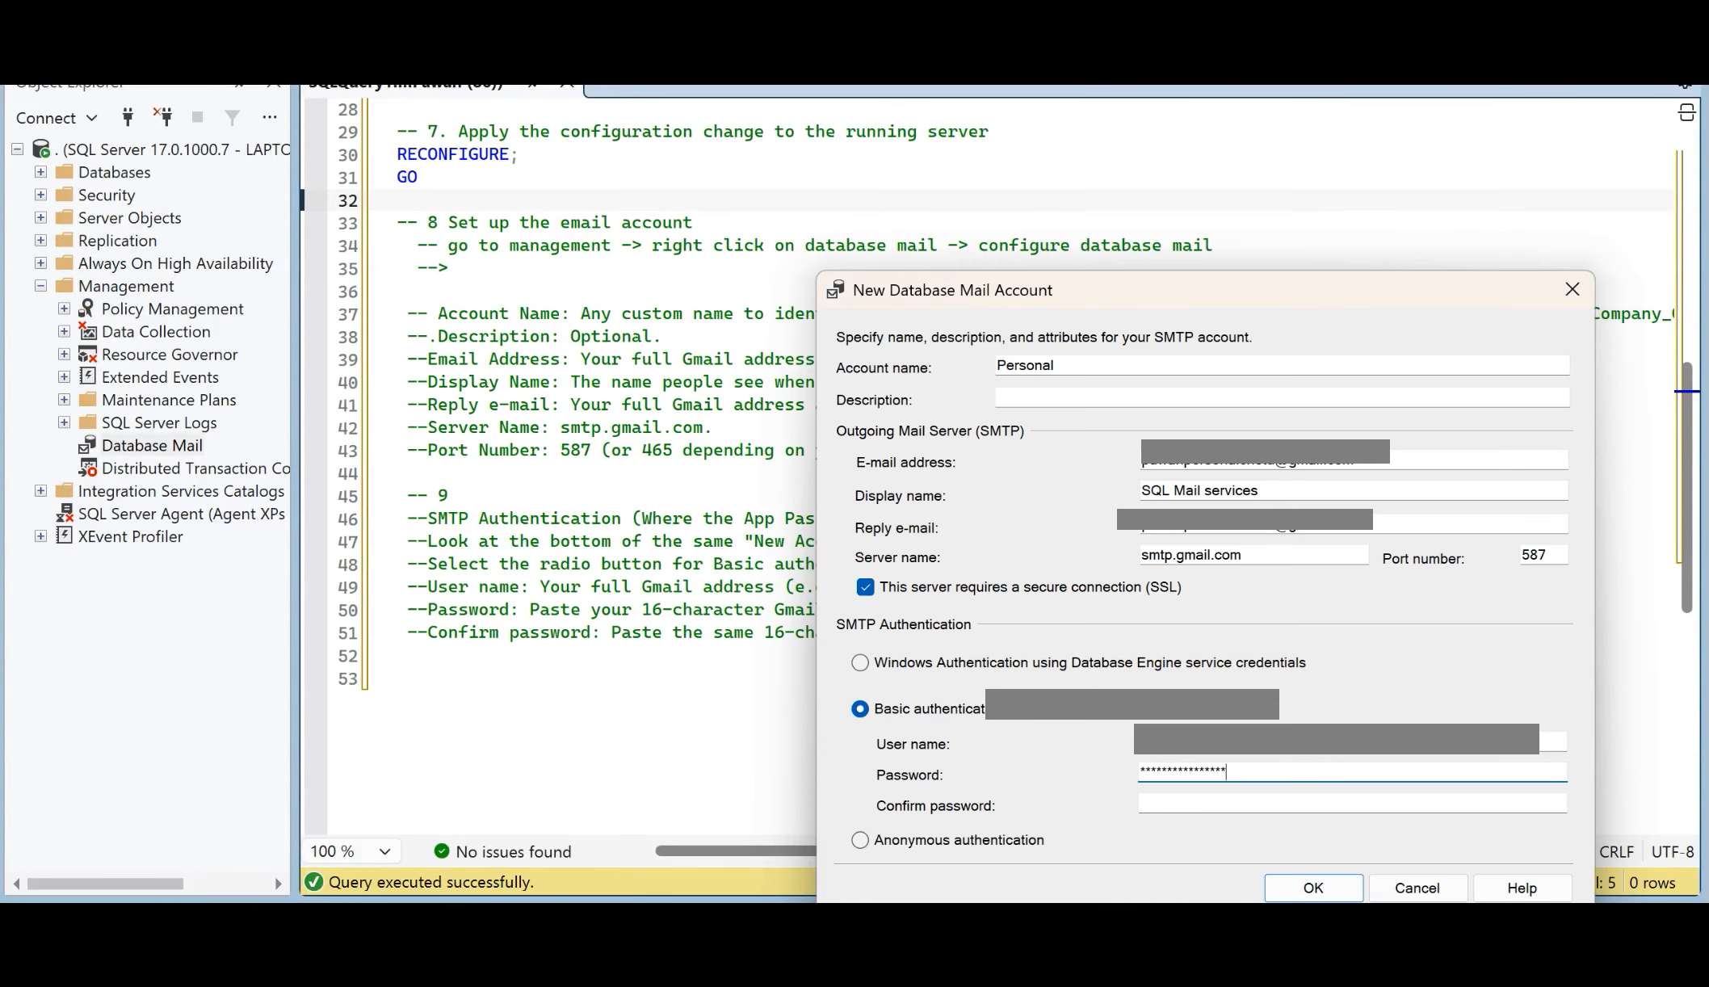
key(Tab)
key(ctrl+v)
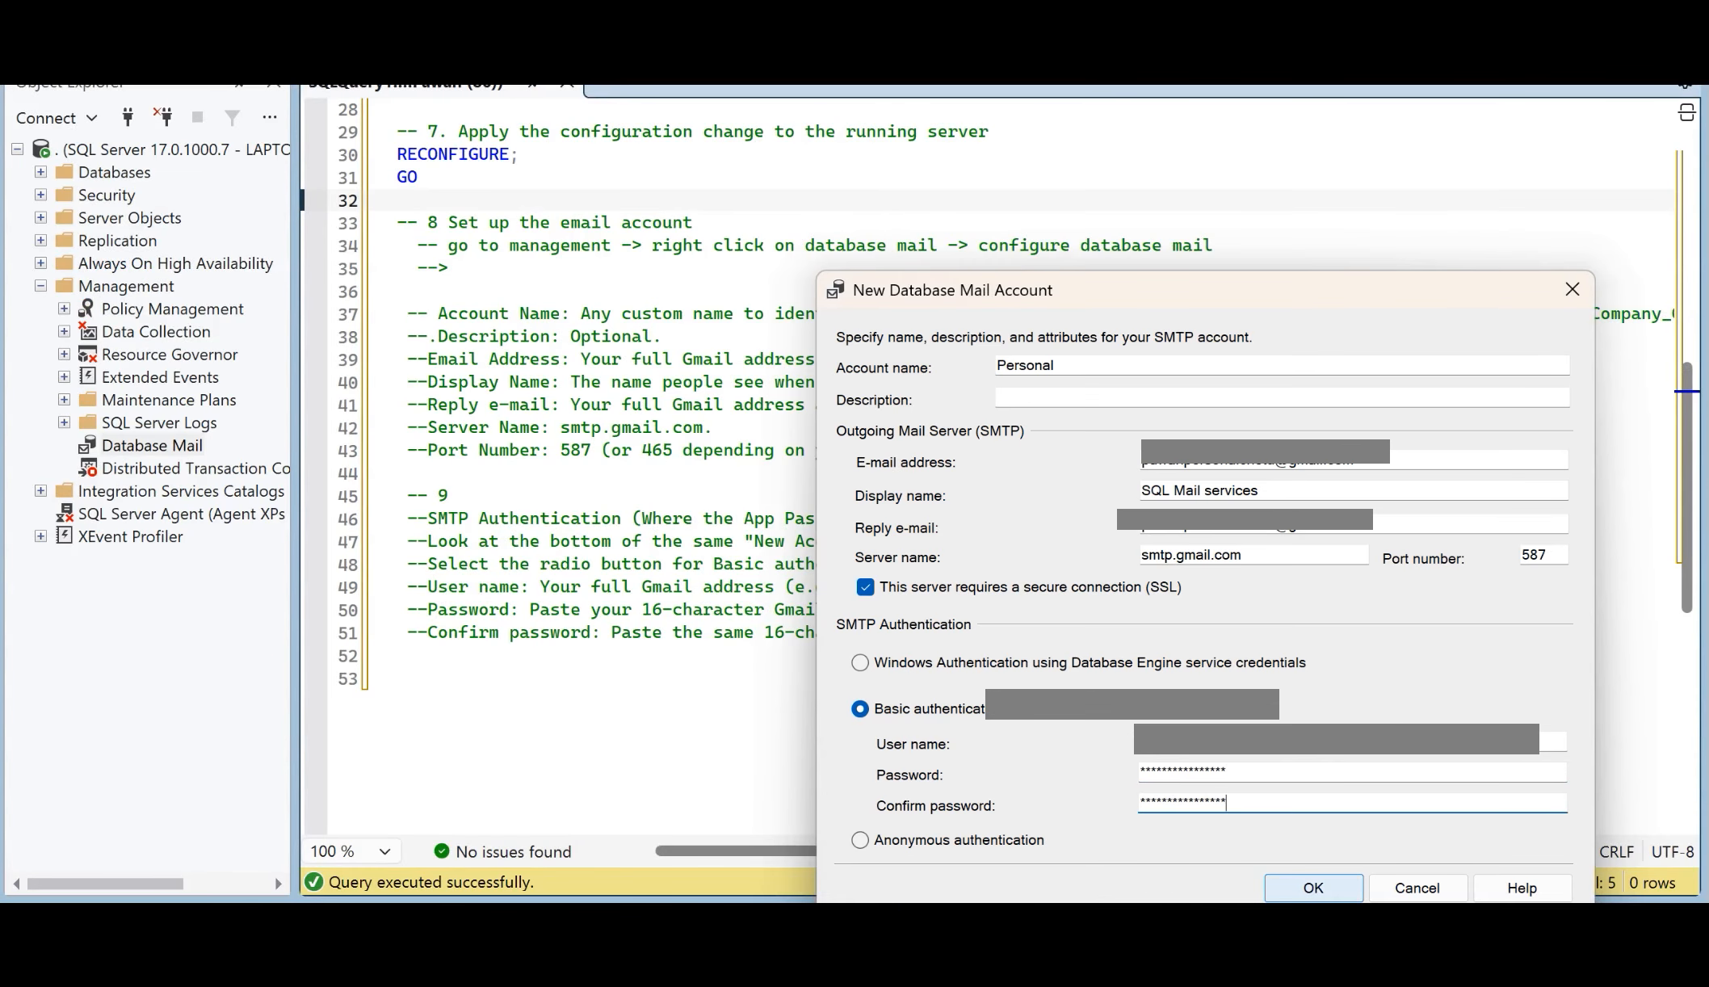
key(Return)
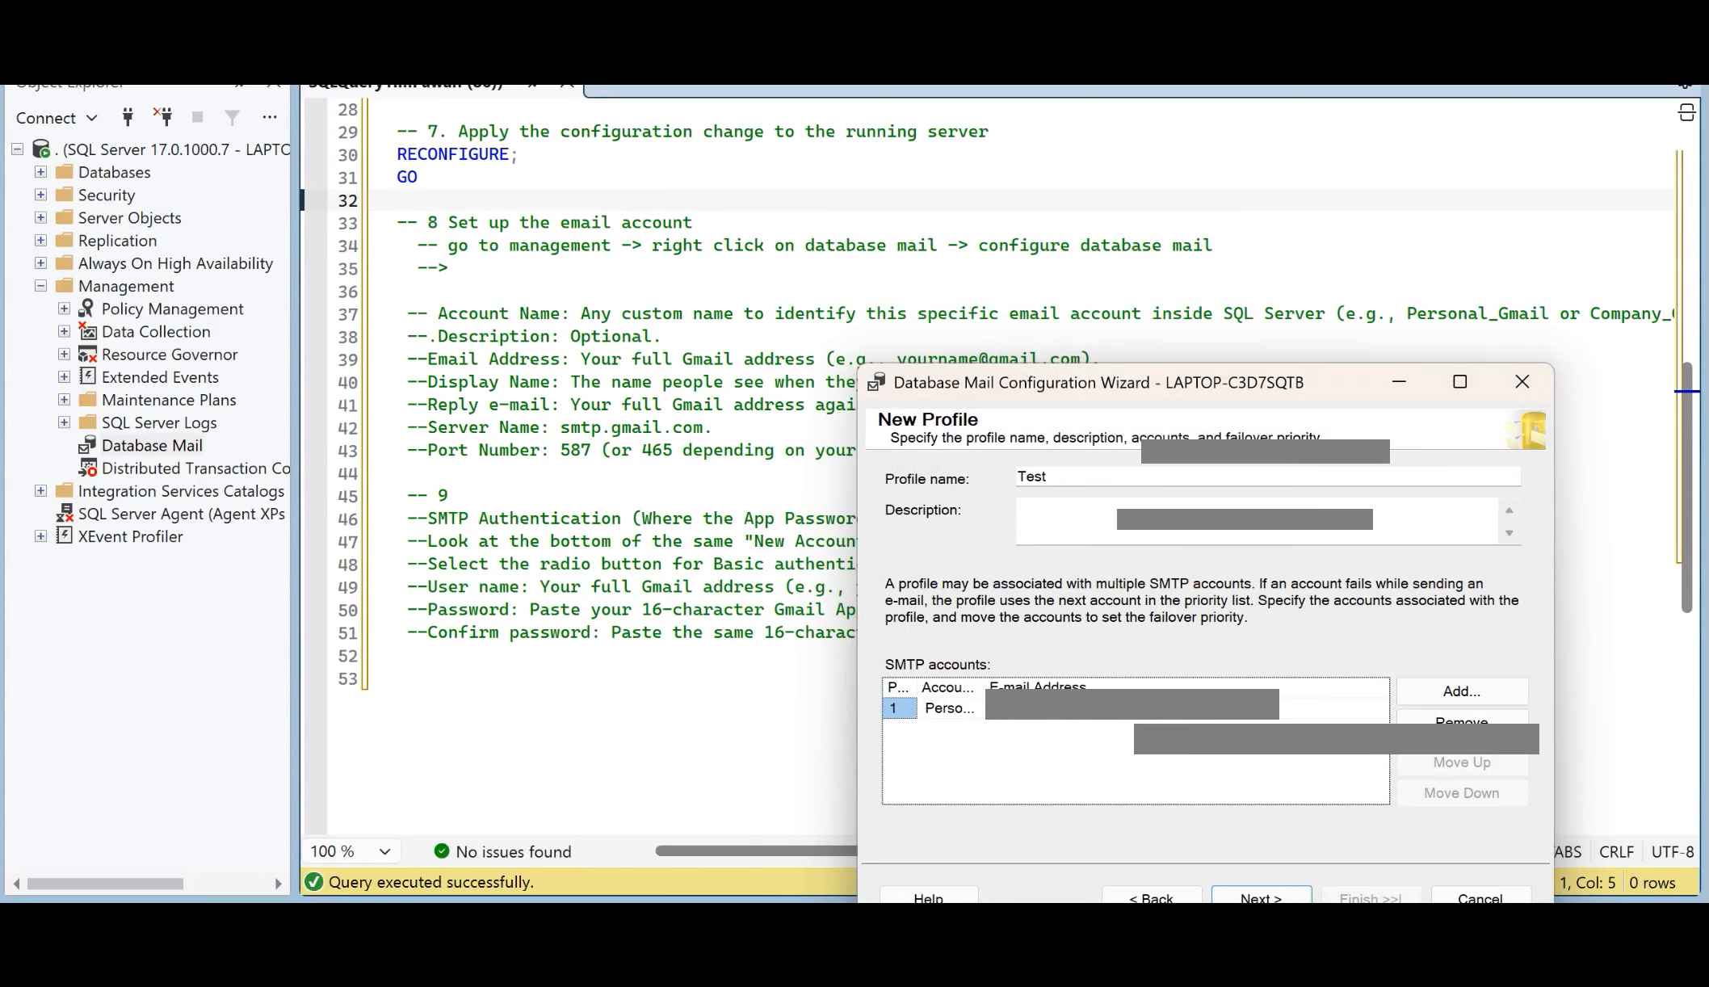
Step: Make the Test profile public, keep the default system parameters, and finish and close the Database Mail configuration wizard
drag(1266, 389, 1026, 257)
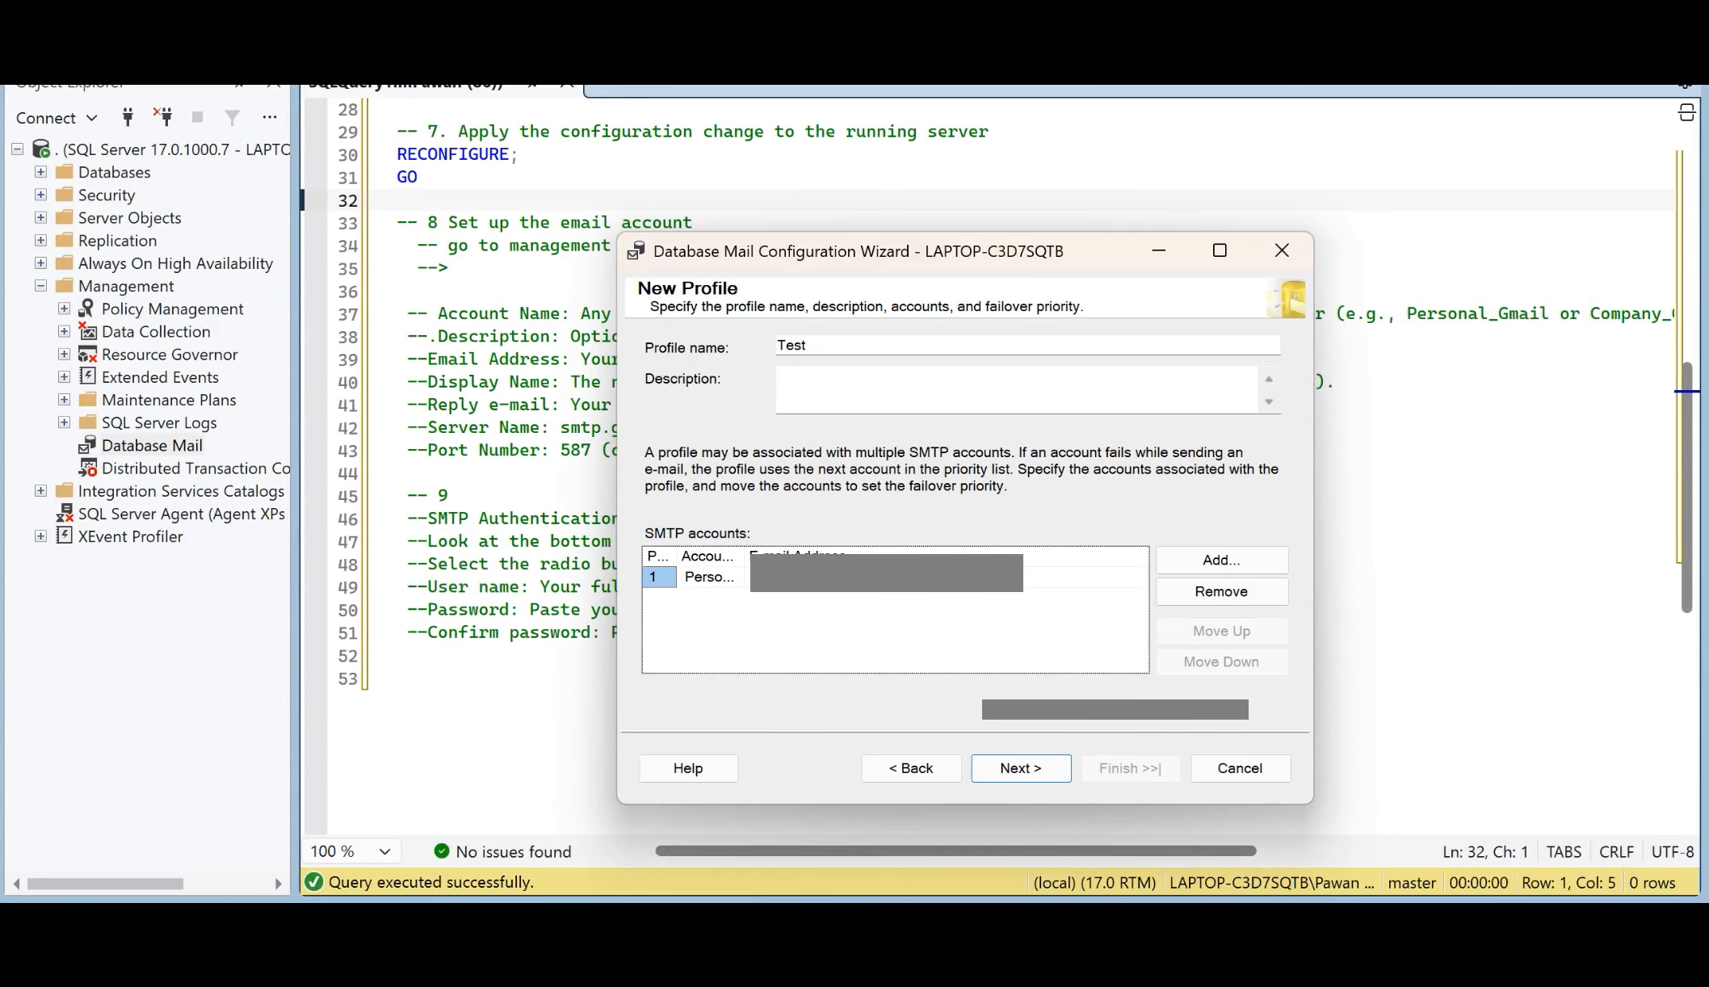
click(1021, 768)
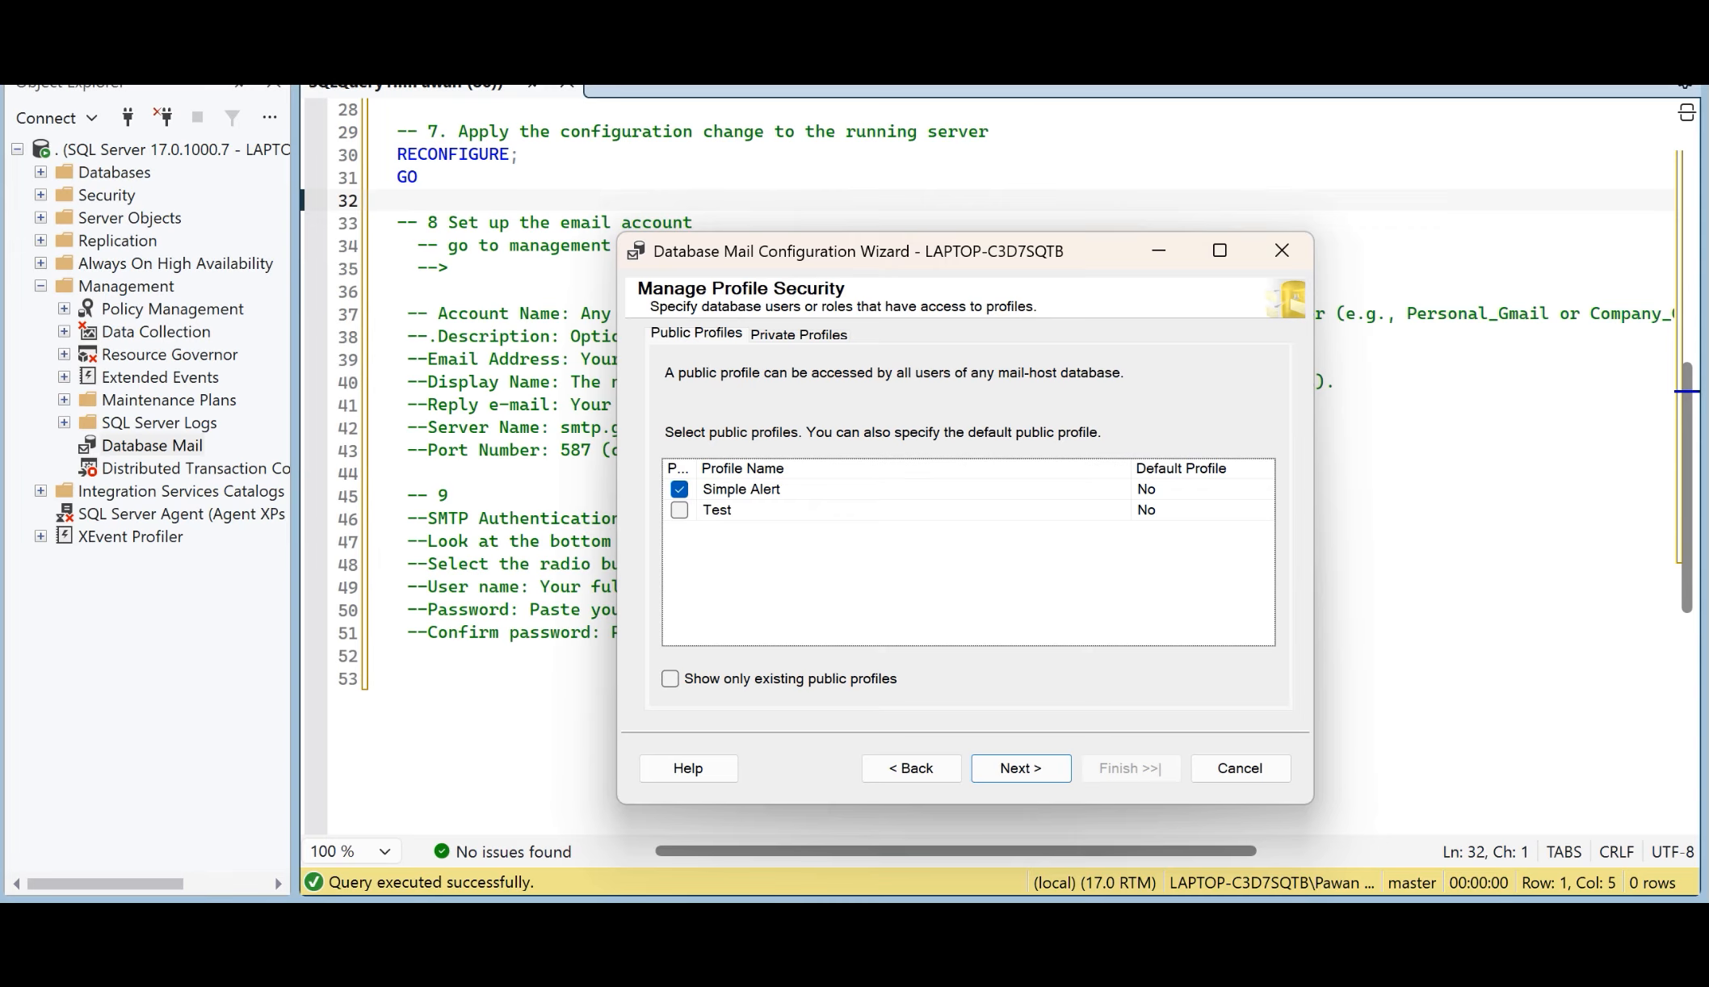
click(679, 510)
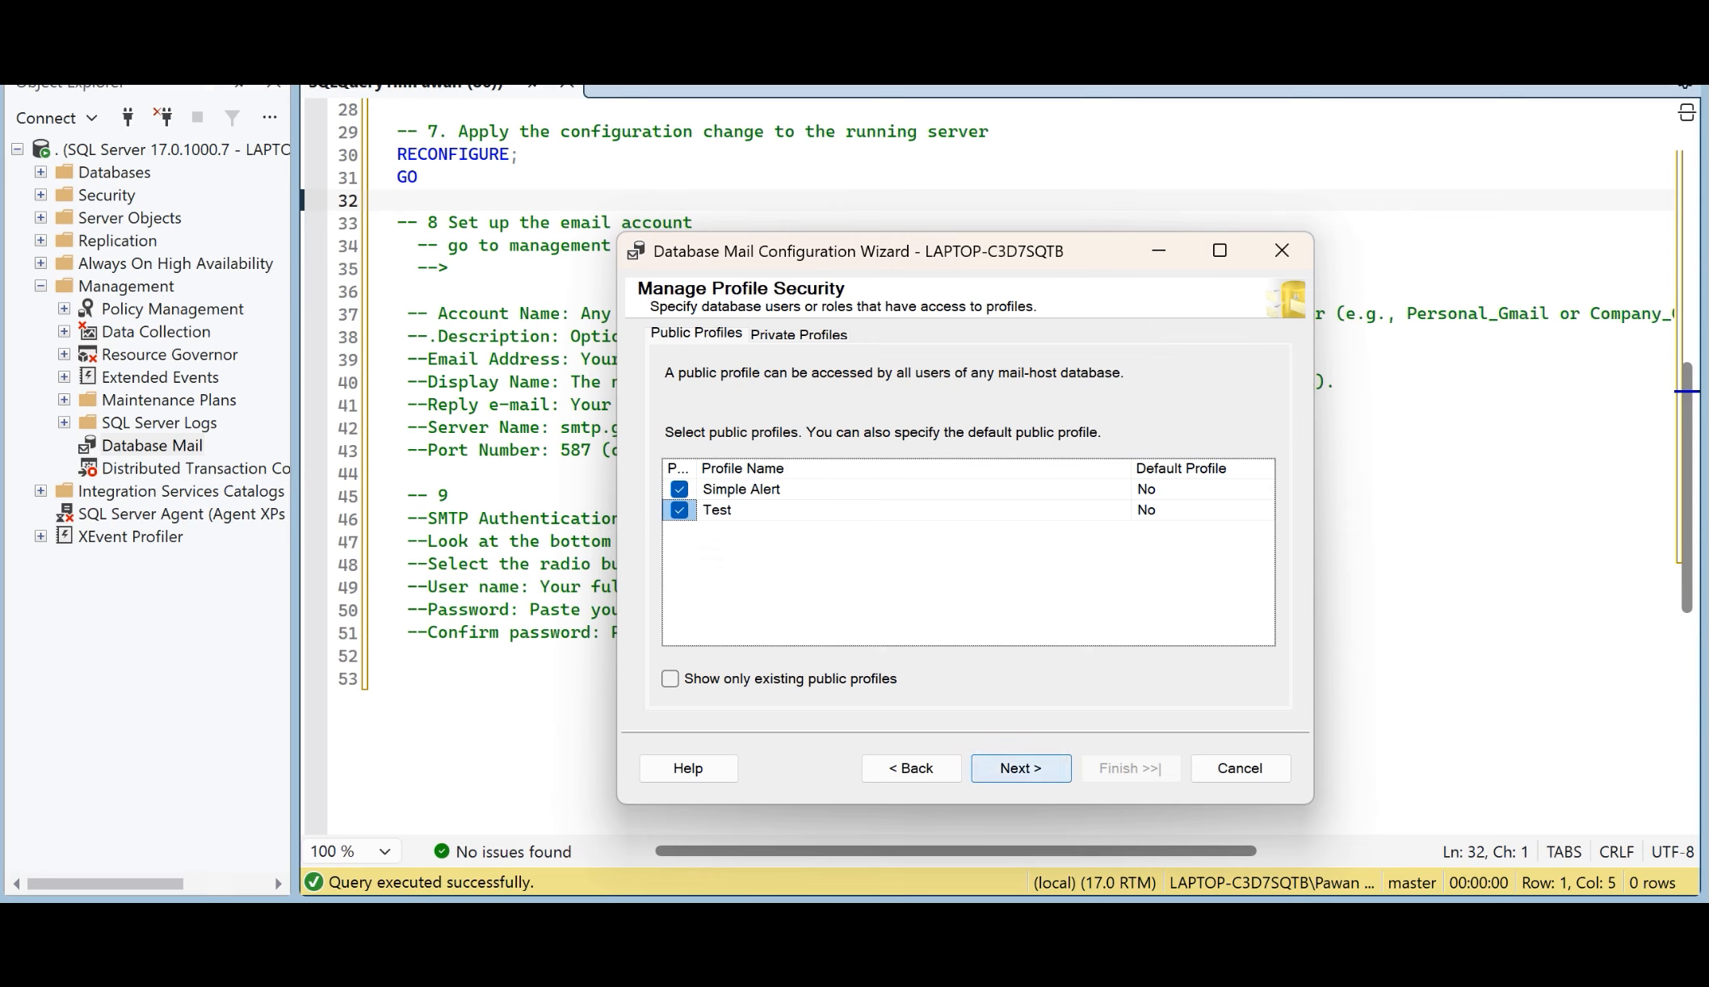
click(1021, 768)
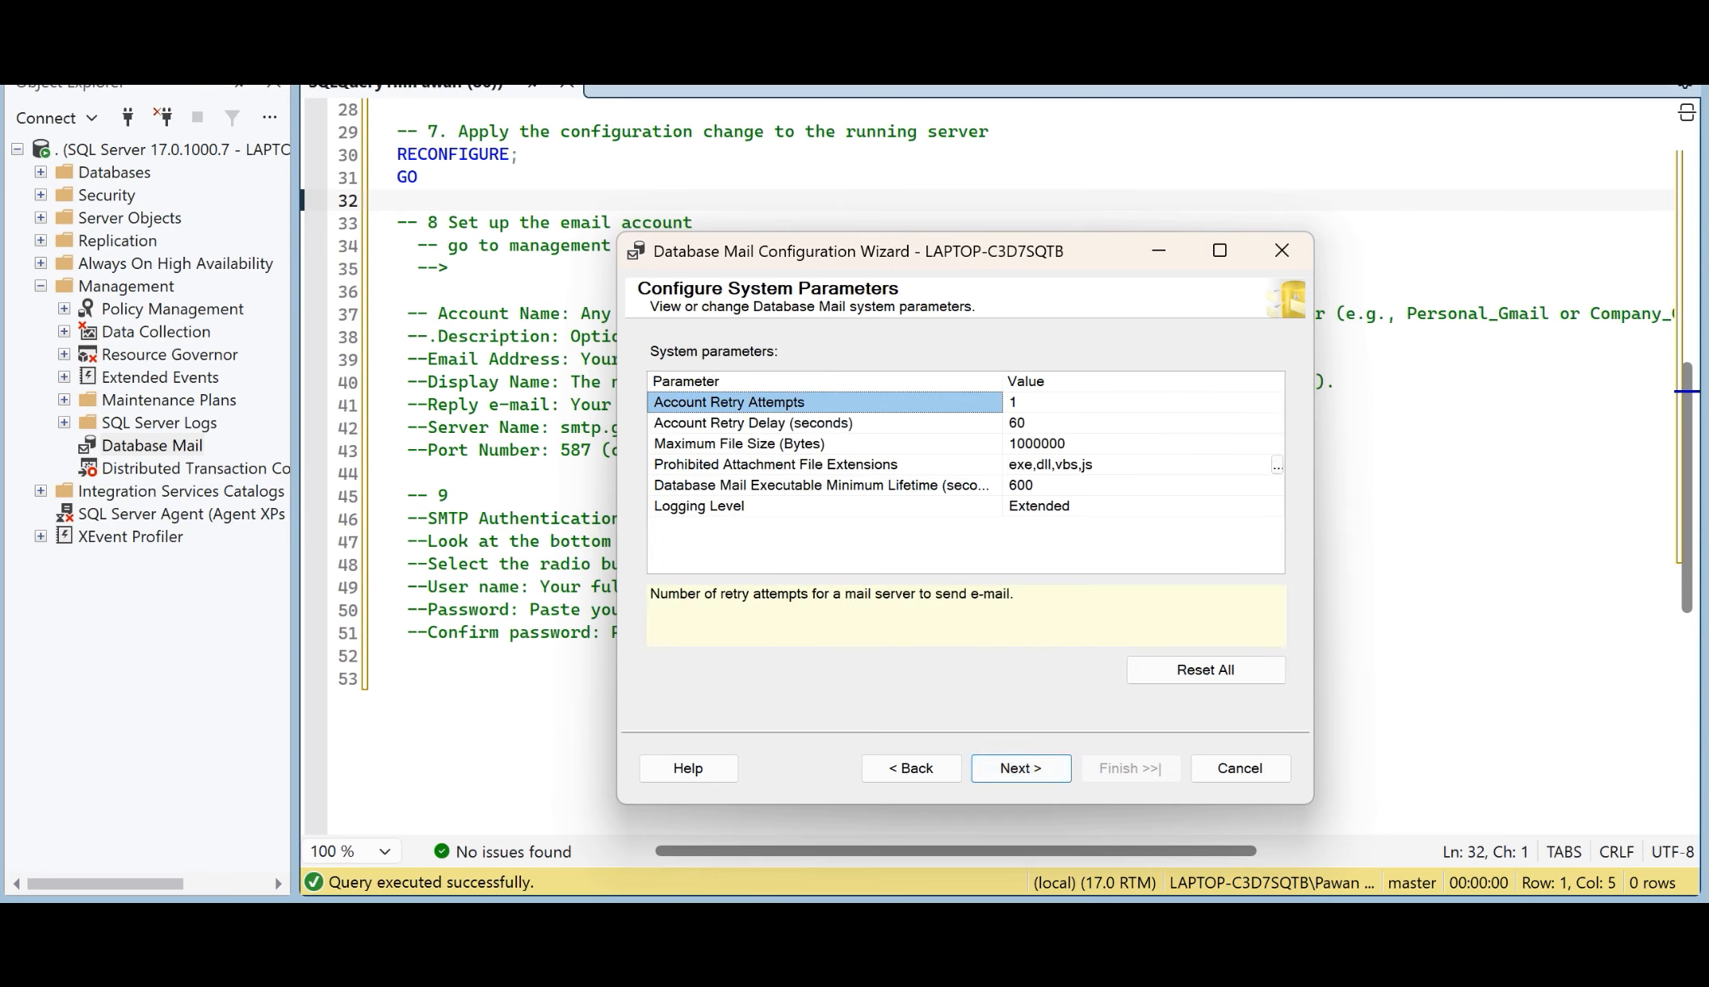
click(1020, 768)
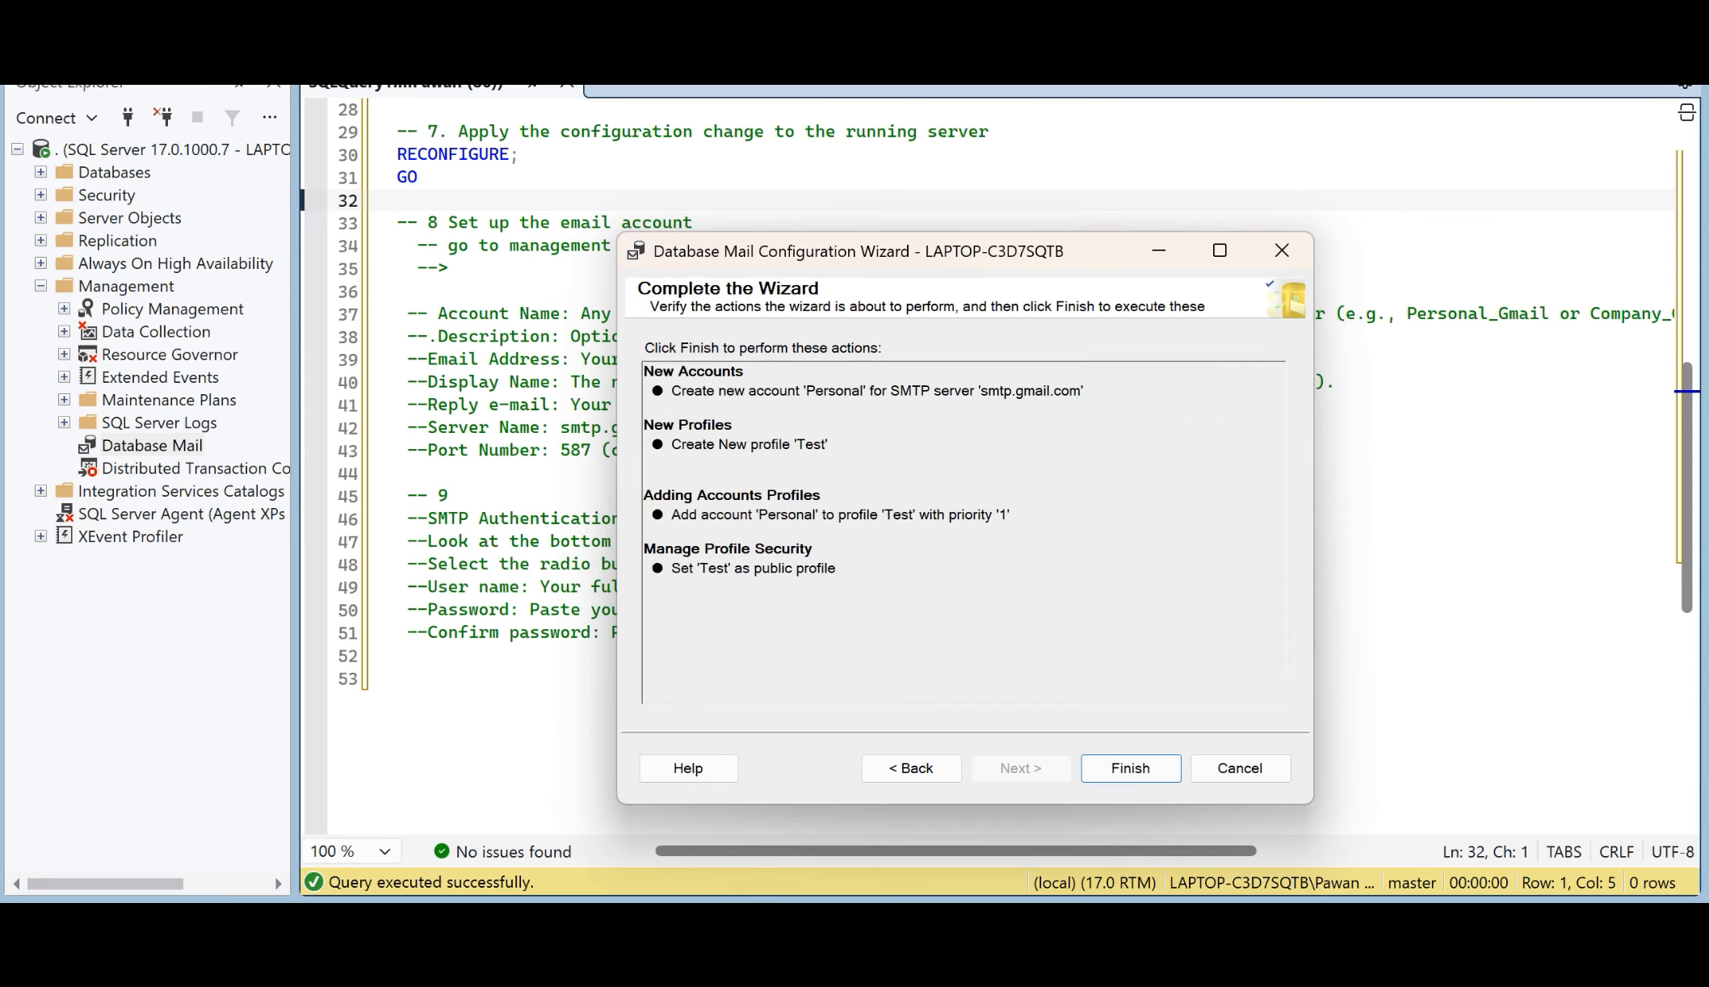
click(1130, 768)
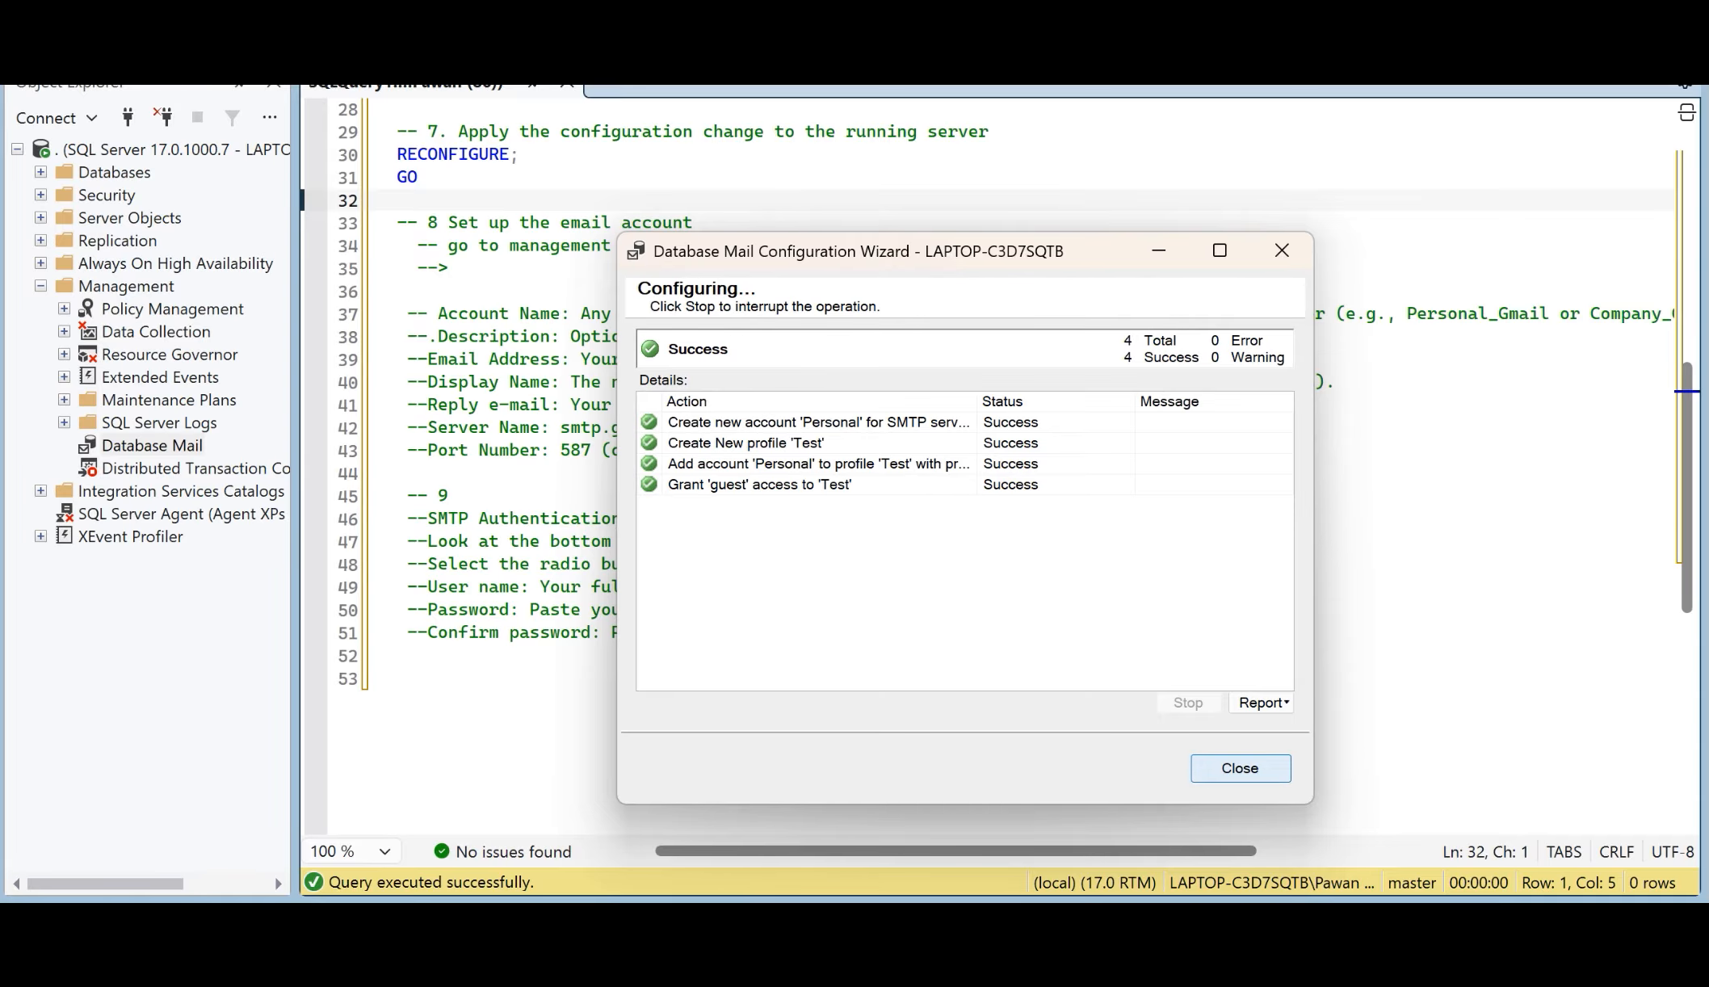
click(1240, 768)
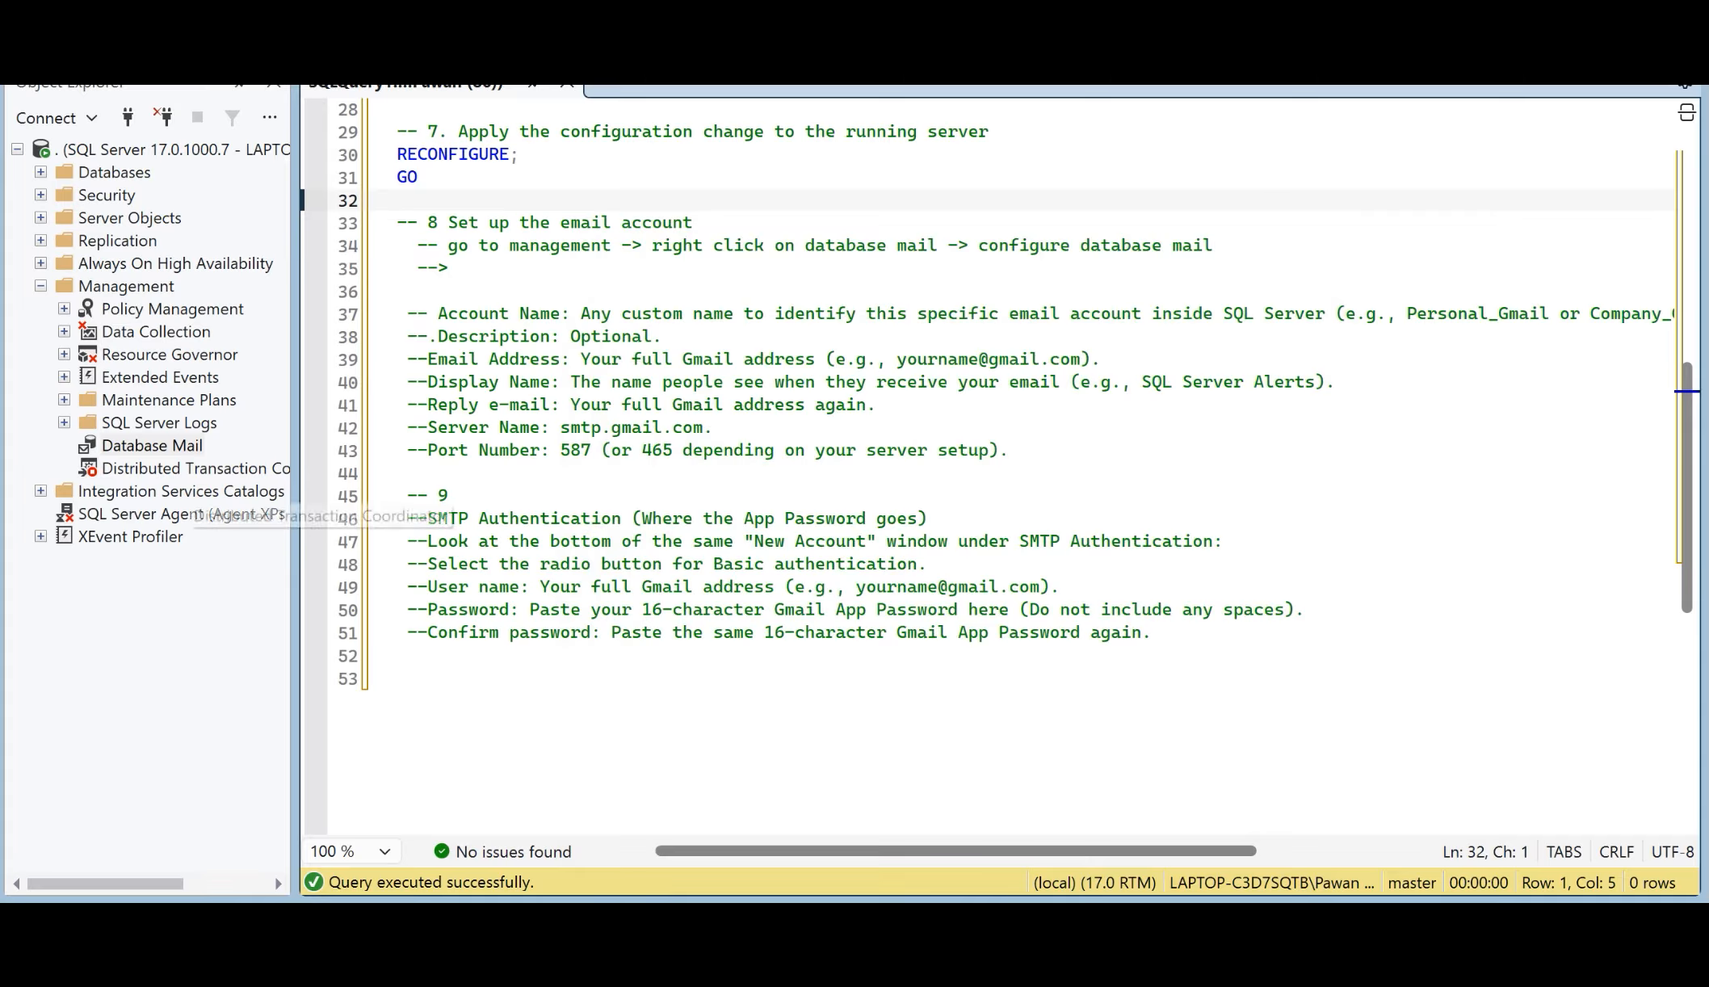
Step: Start a test e-mail from Database Mail in the server's Management folder, ready for its recipient
click(408, 474)
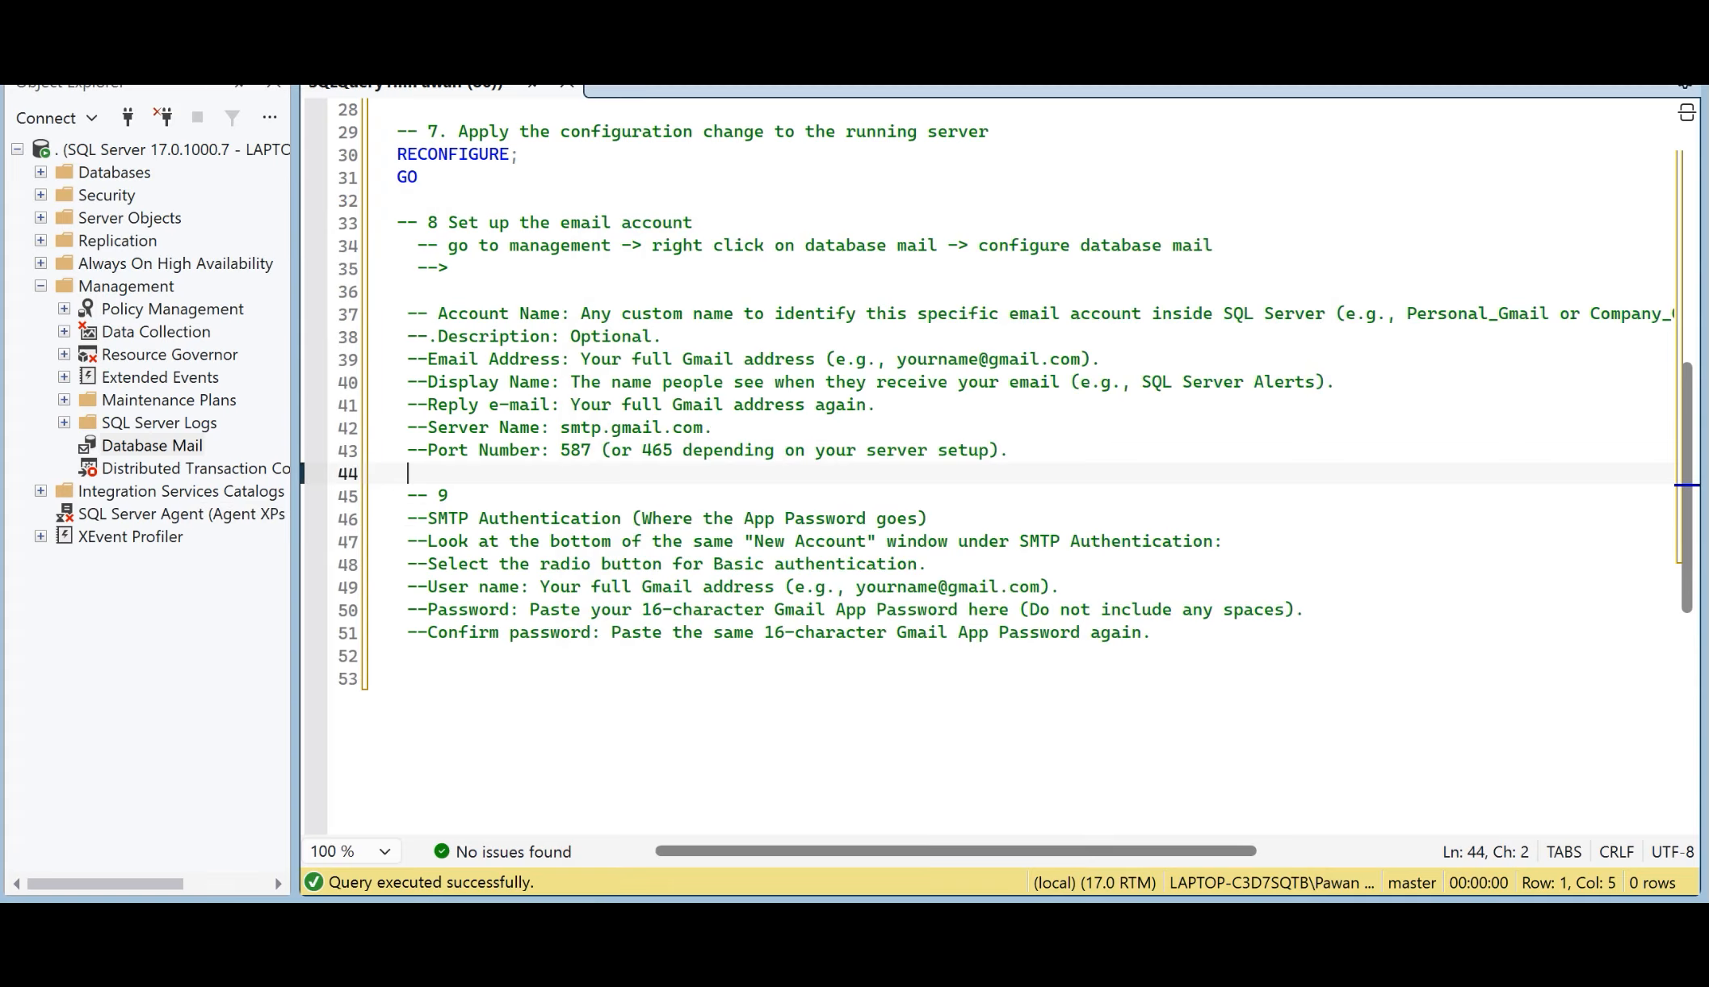
right_click(171, 445)
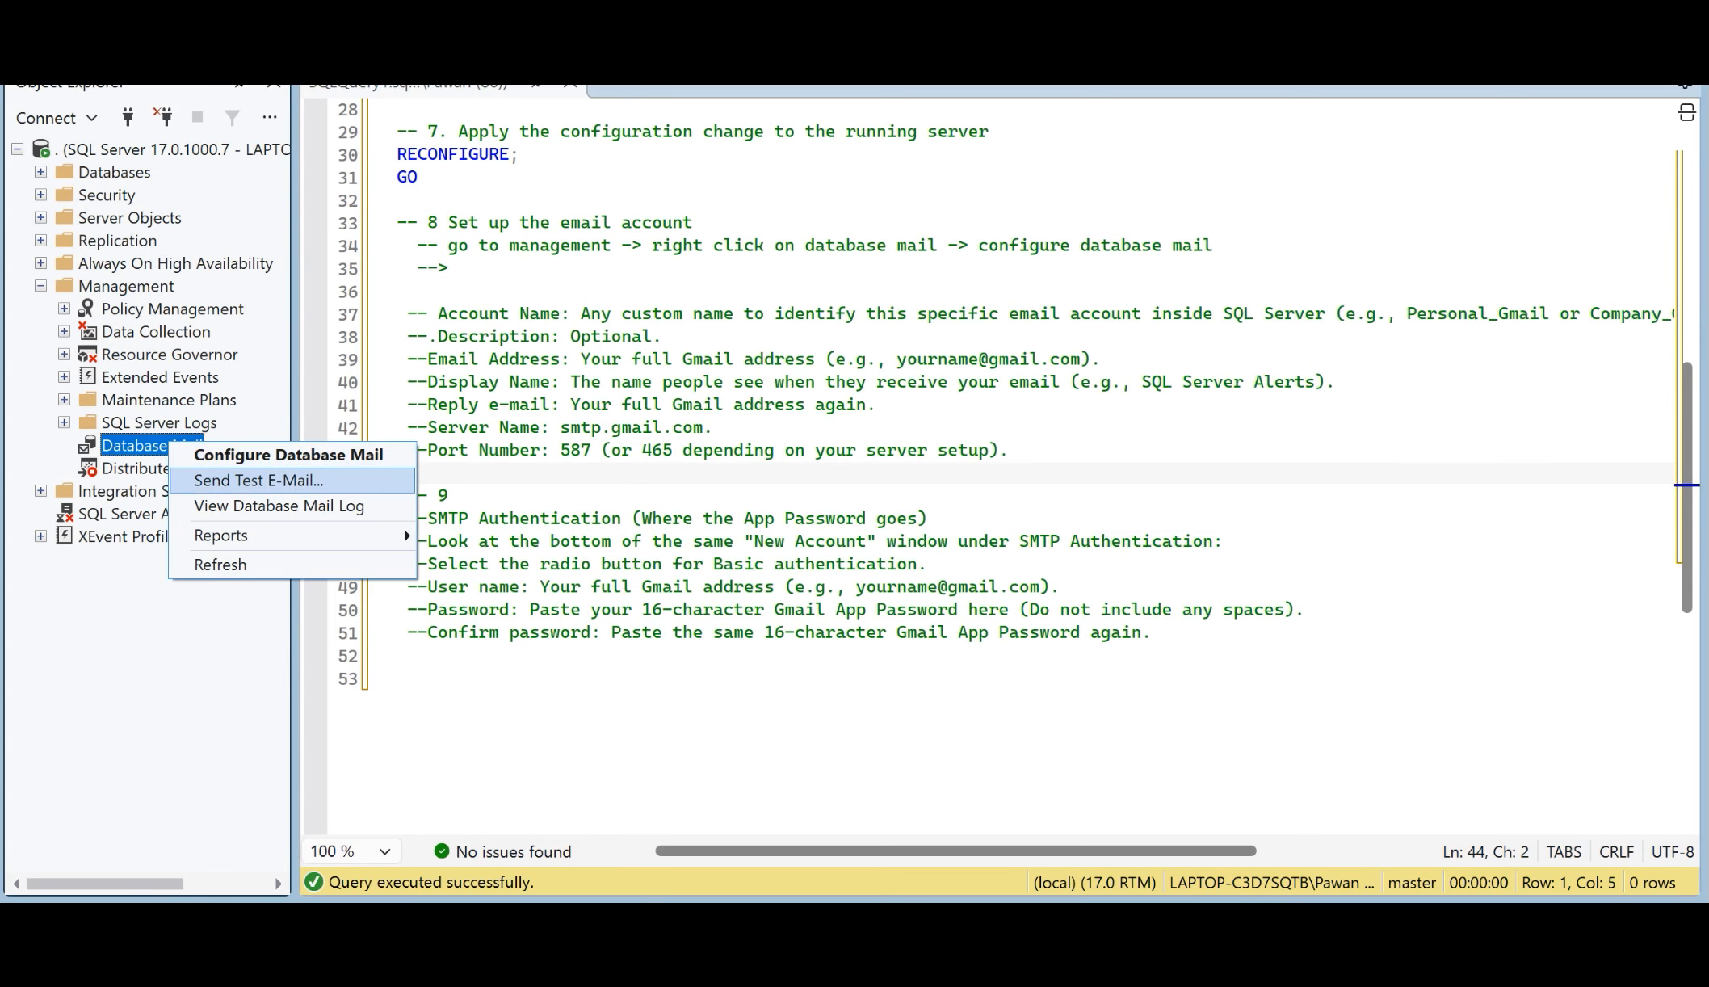
click(258, 480)
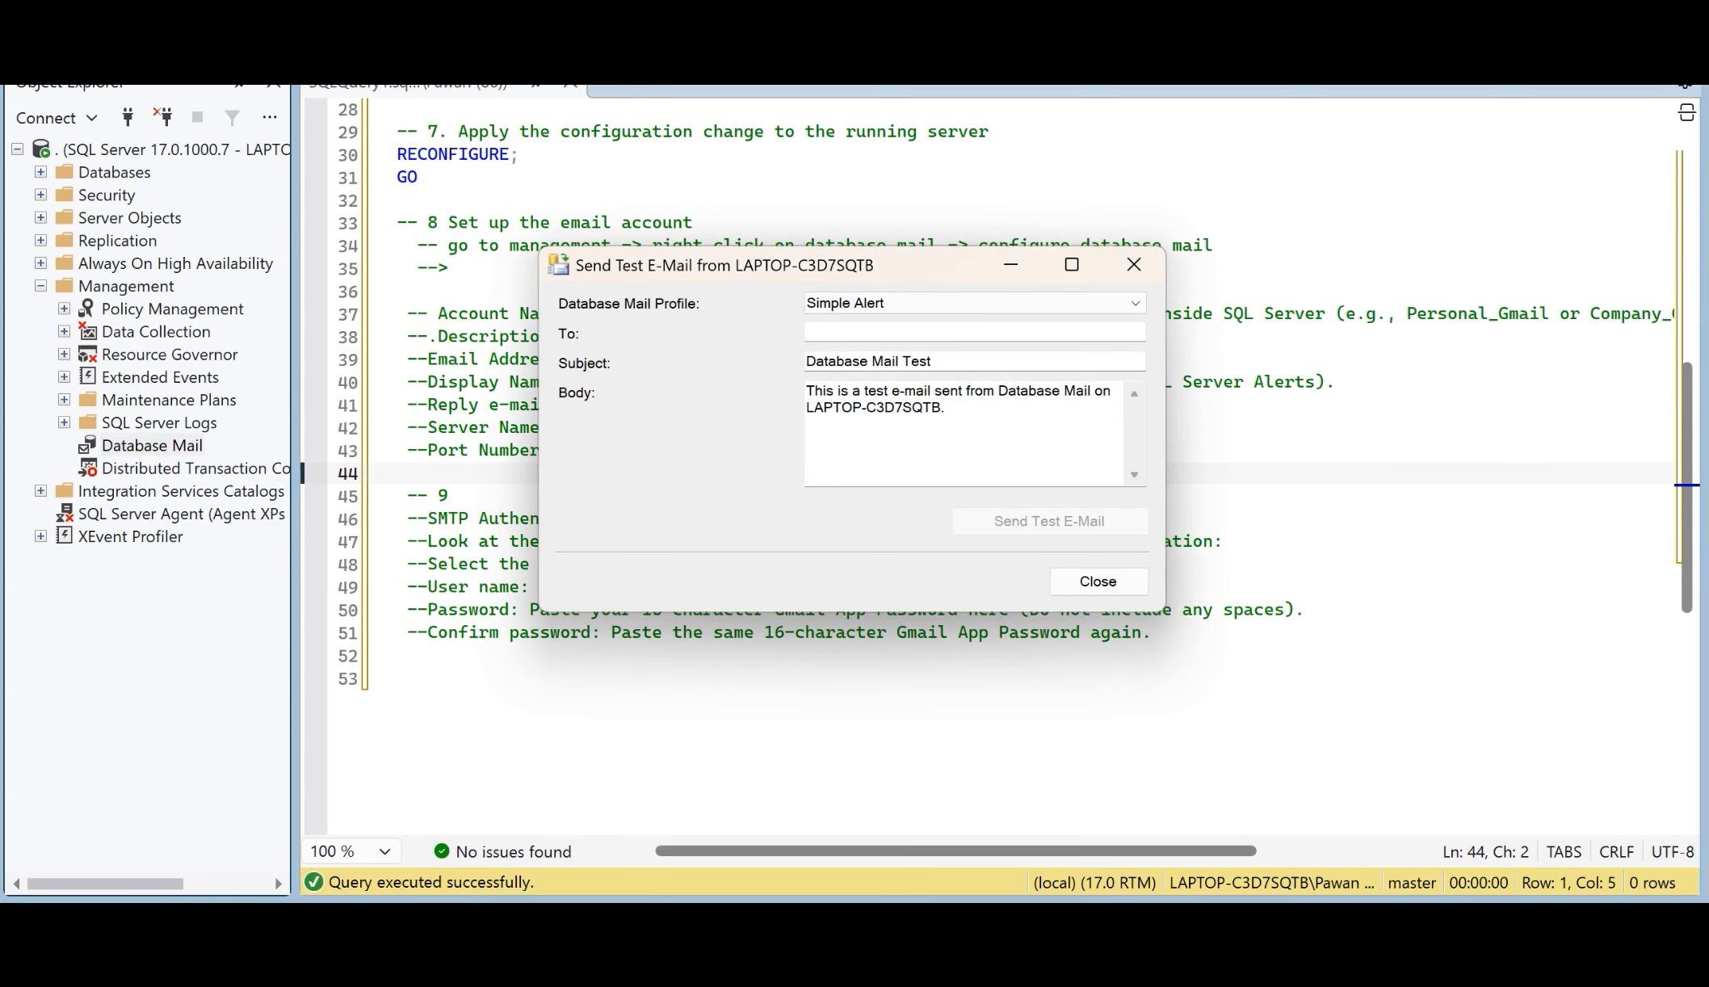
click(975, 332)
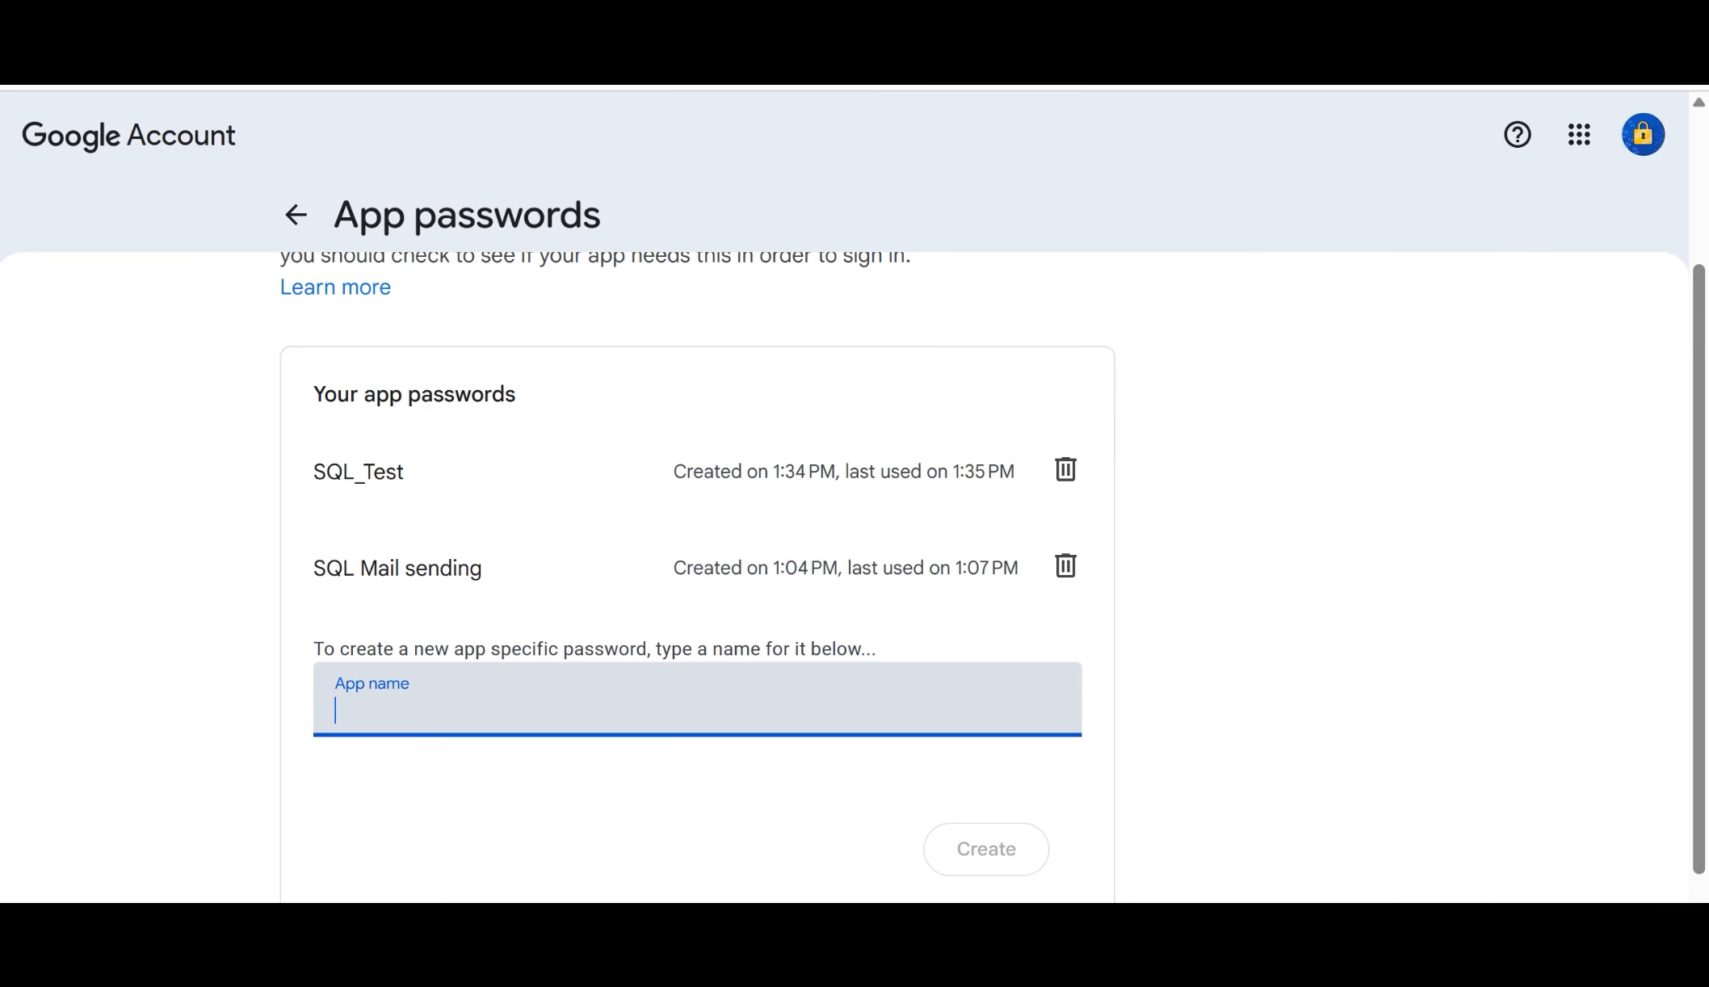
Step: Switch to the browser, search Google for yopmail, and open the disposable inbox with the name already filled in on YOPmail
key(ctrl+t)
text(y9)
key(BackSpace)
key(BackSpace)
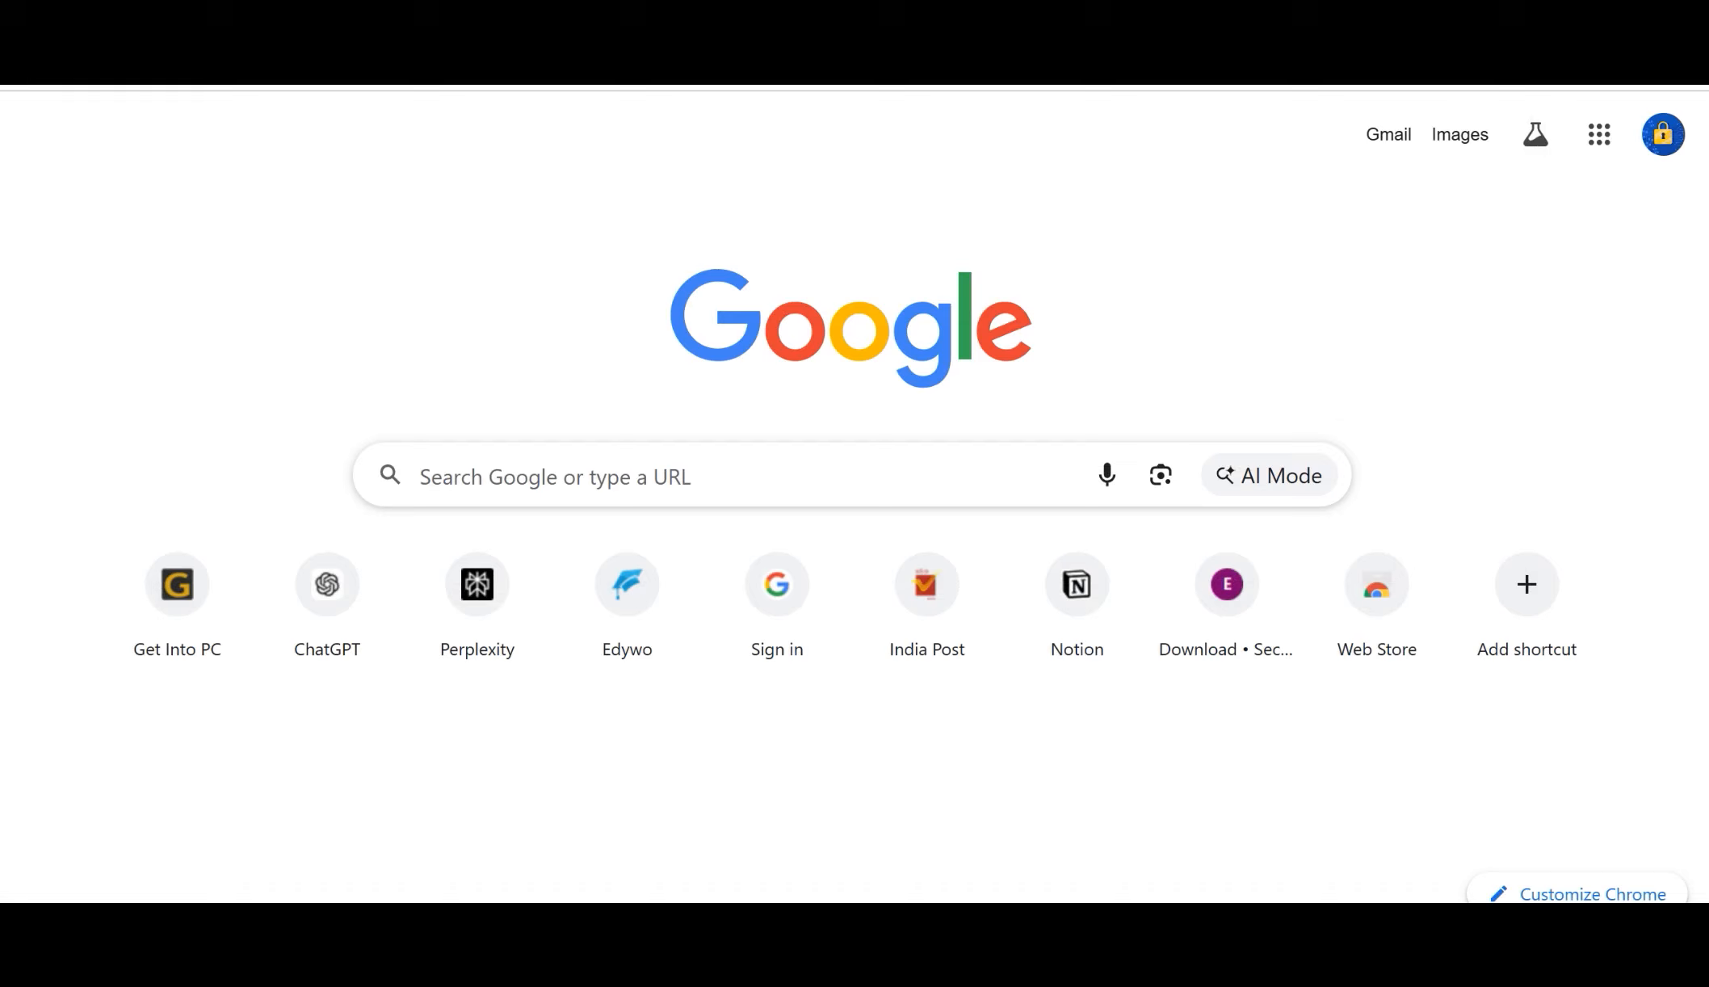
text(yop)
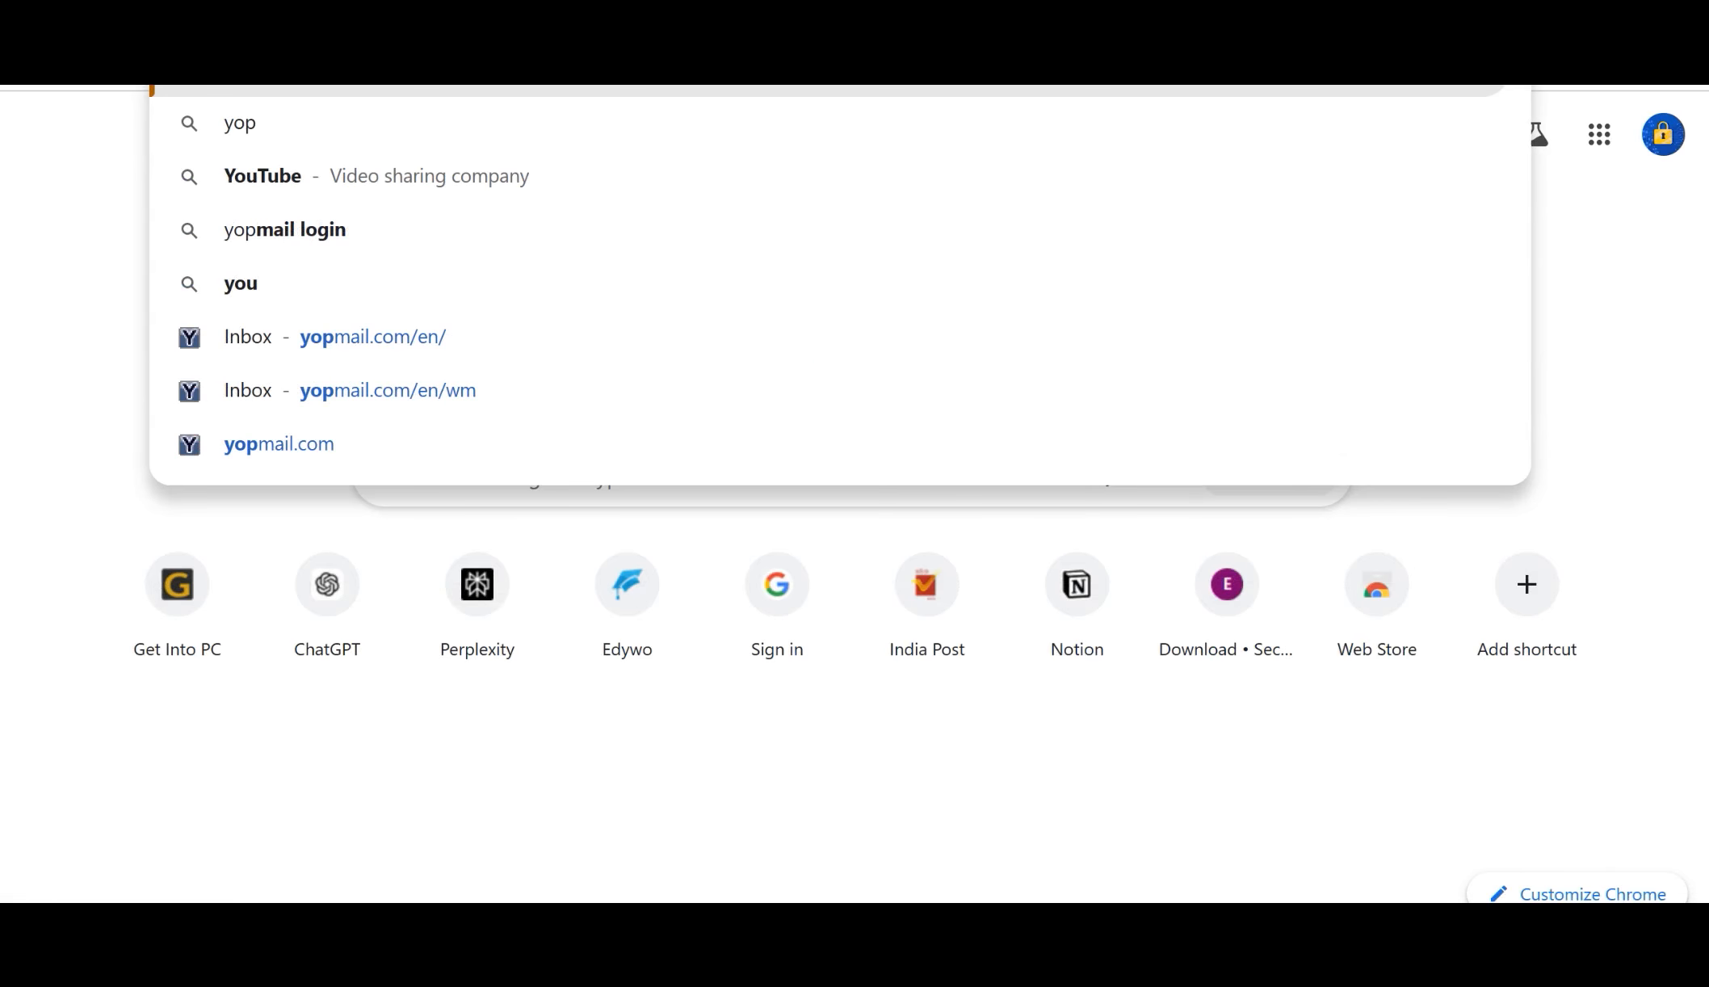
text(mail)
key(Return)
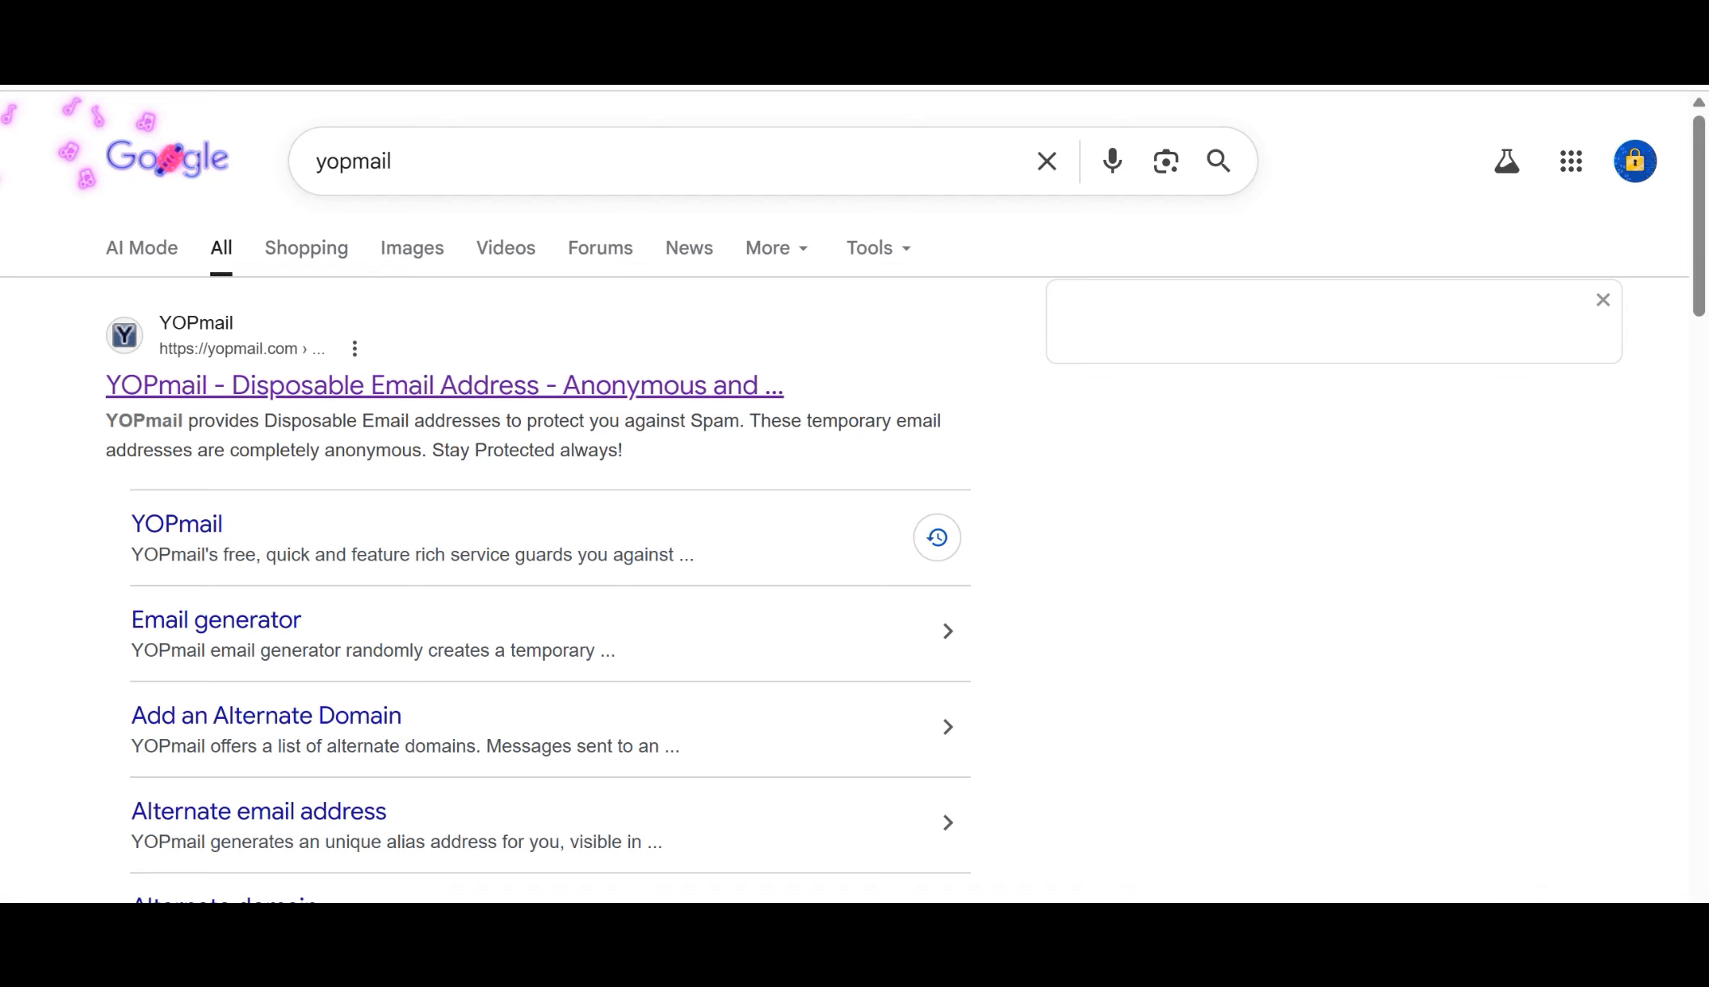
click(444, 385)
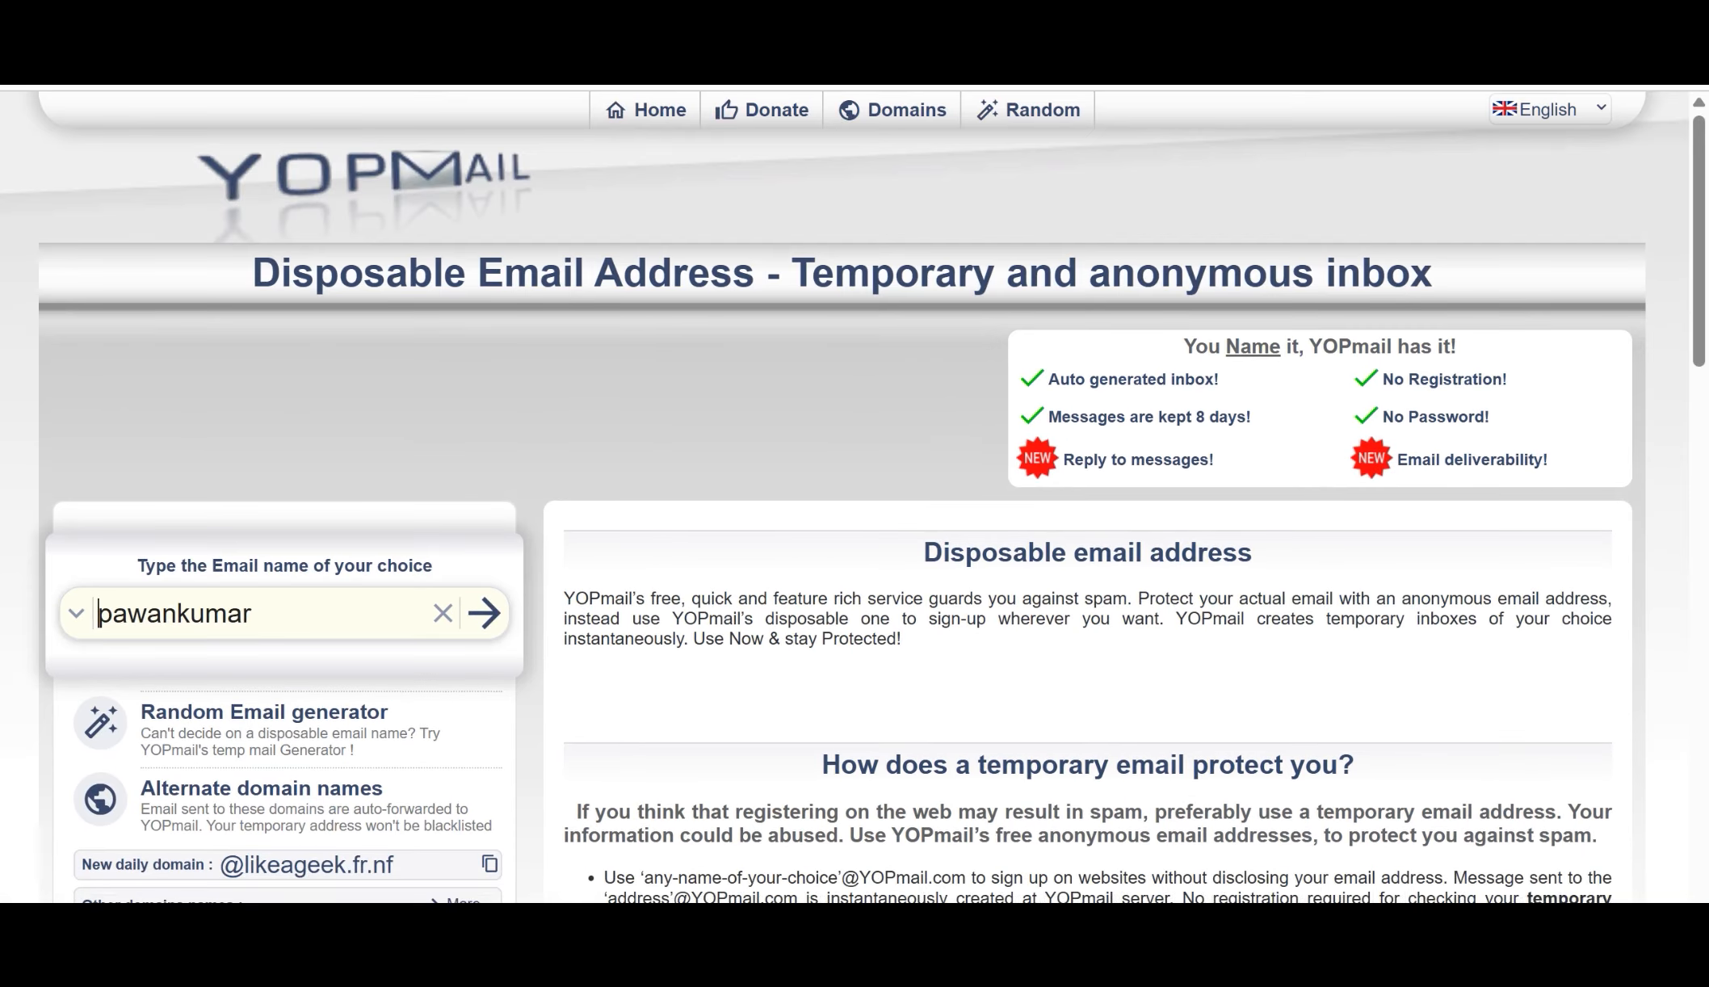
click(262, 614)
key(Return)
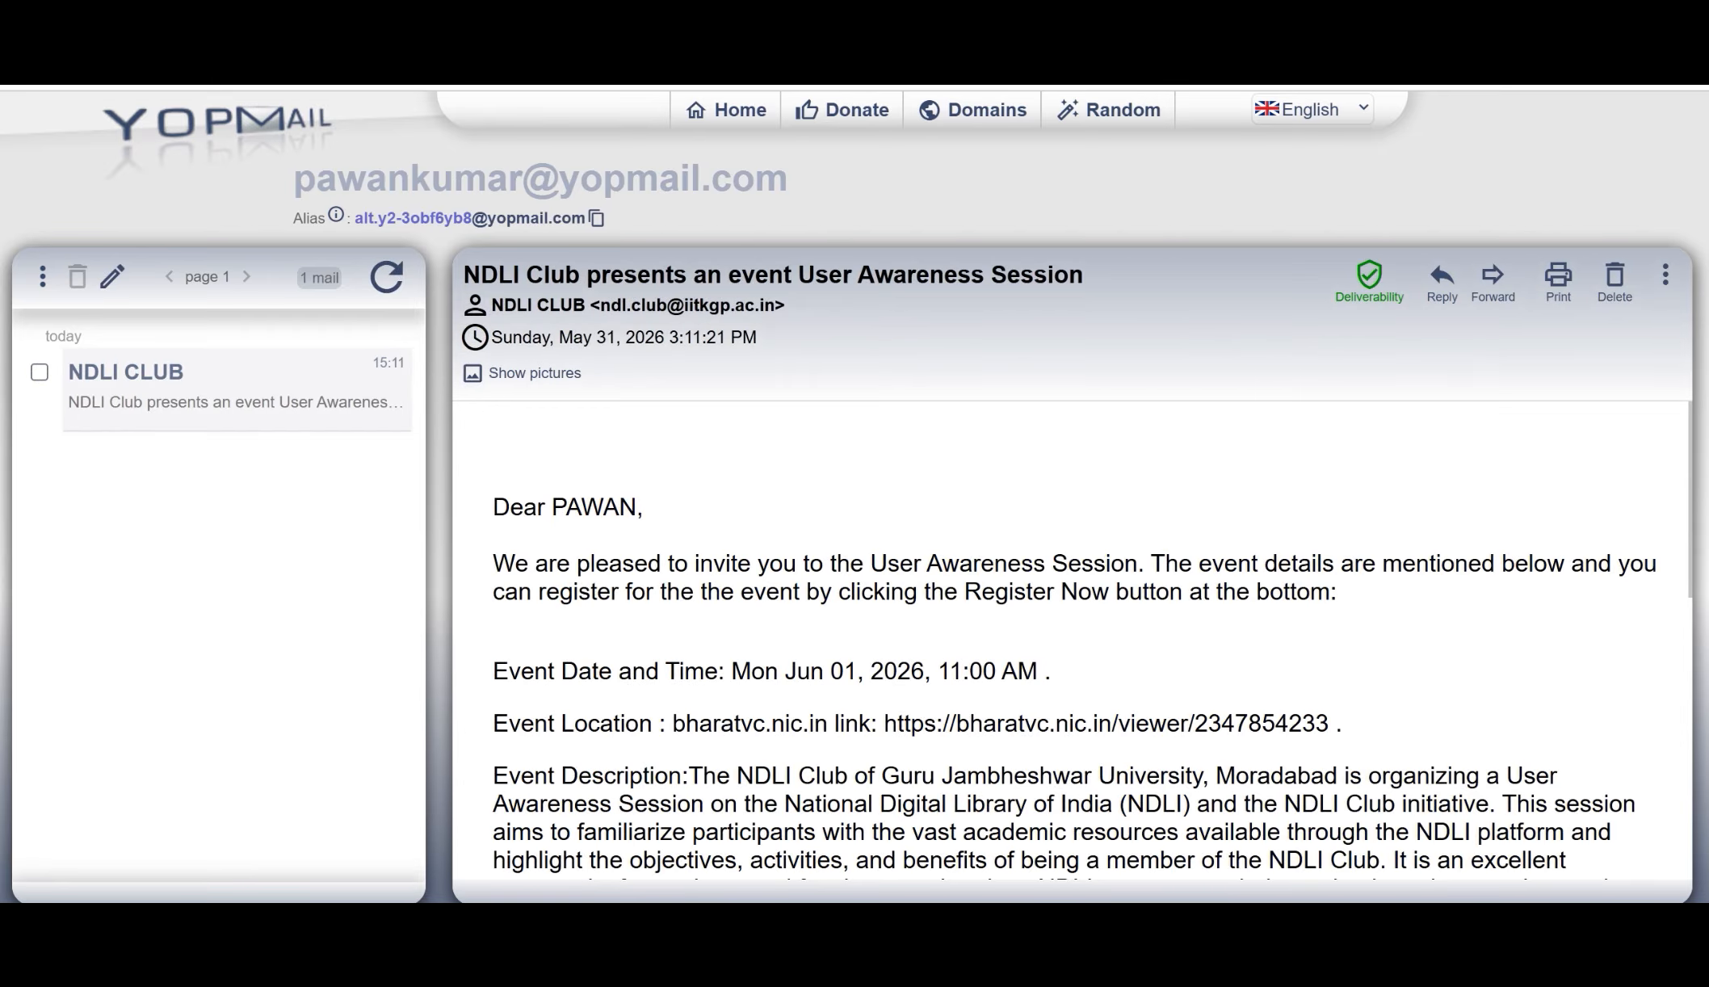
Step: Empty the YOPmail inbox of its existing messages
click(43, 276)
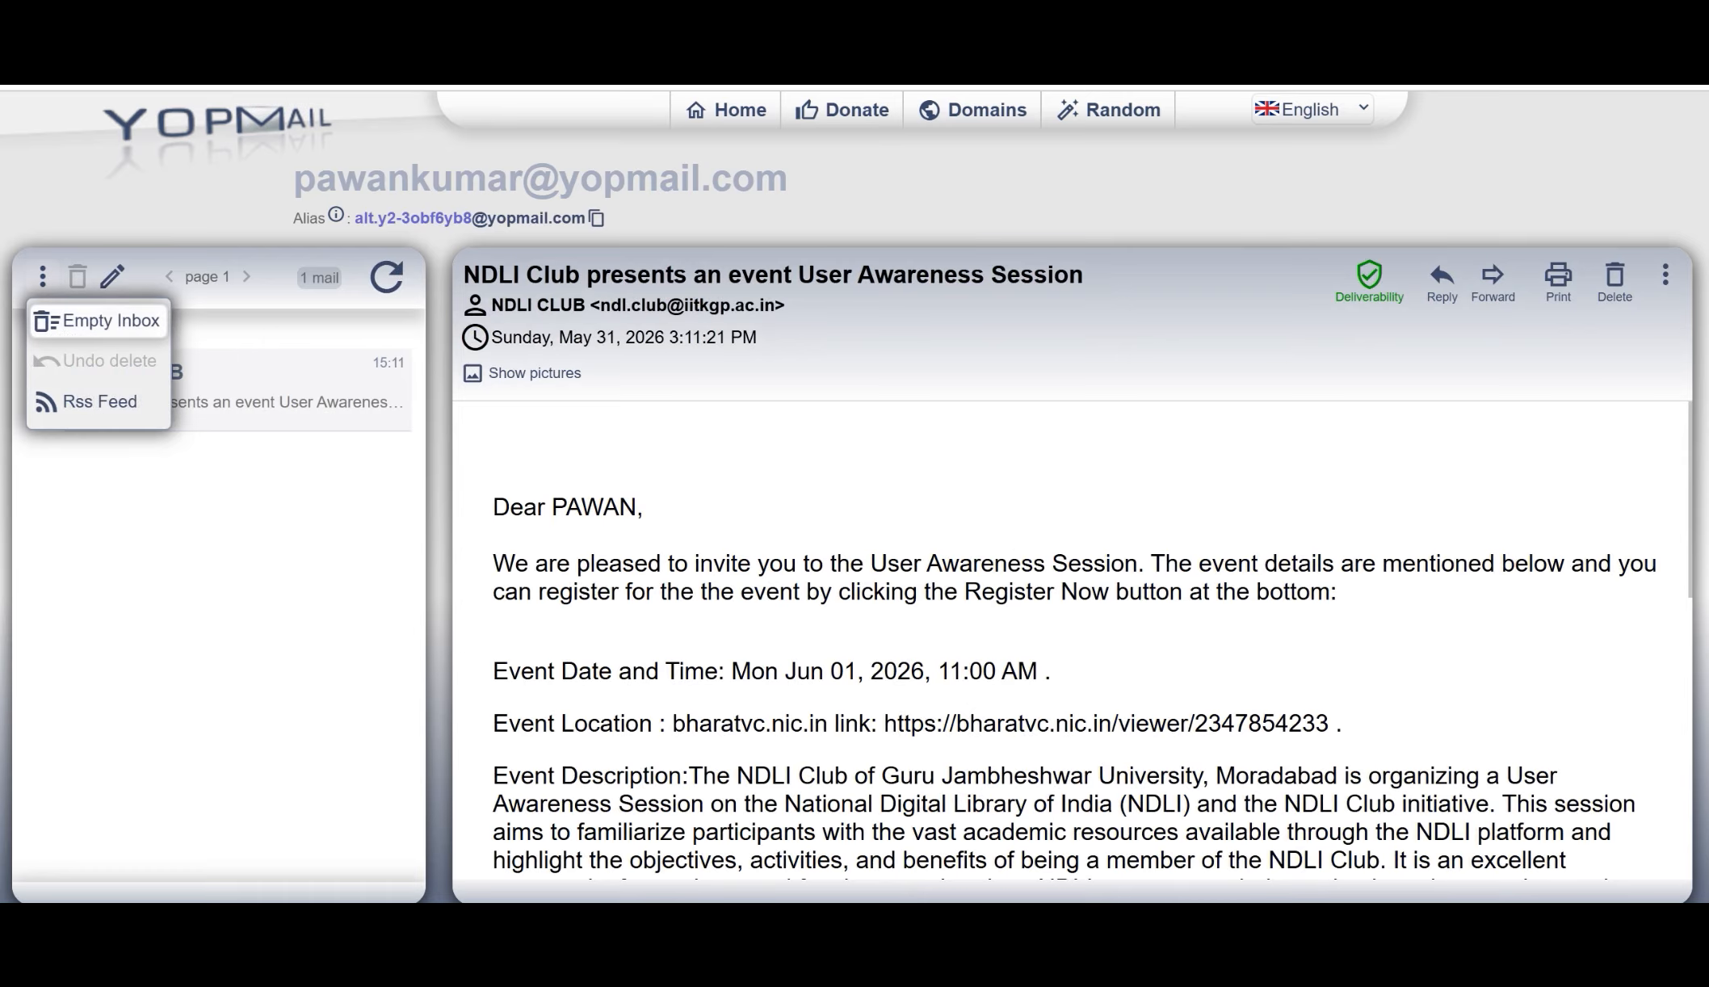
click(97, 320)
click(971, 179)
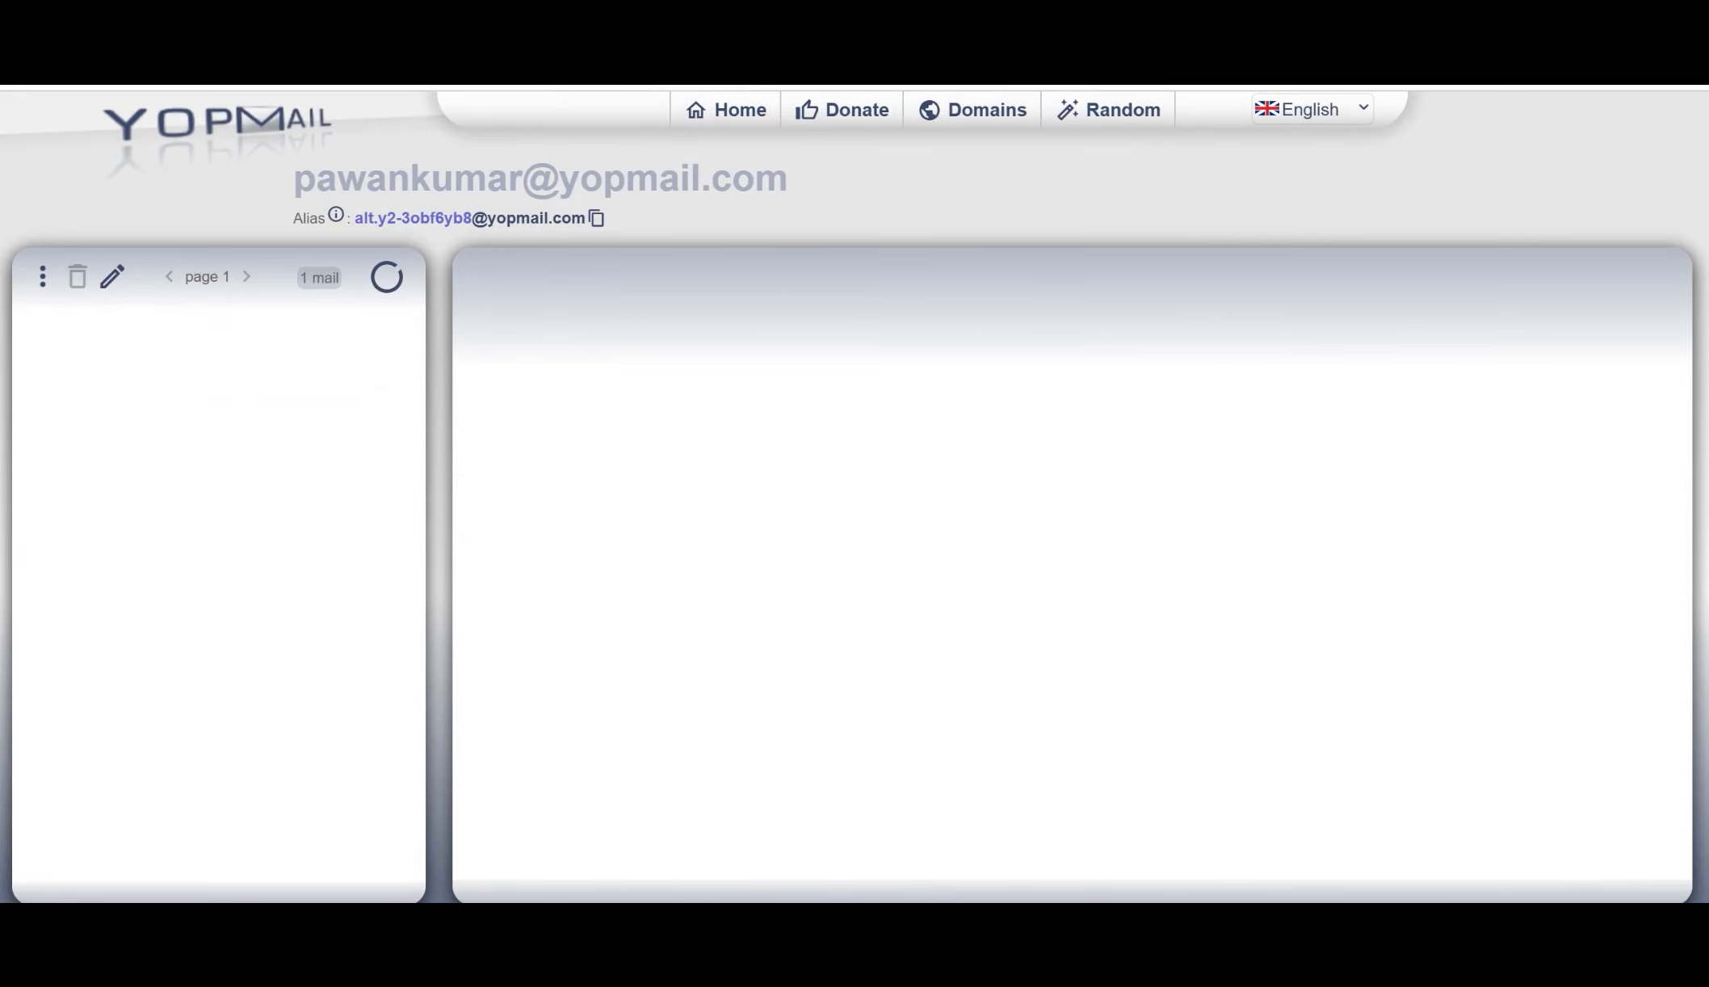
Step: Copy the YOPmail address into the test e-mail's recipient field and send it with the Simple Alert profile
drag(787, 177, 293, 178)
key(ctrl+c)
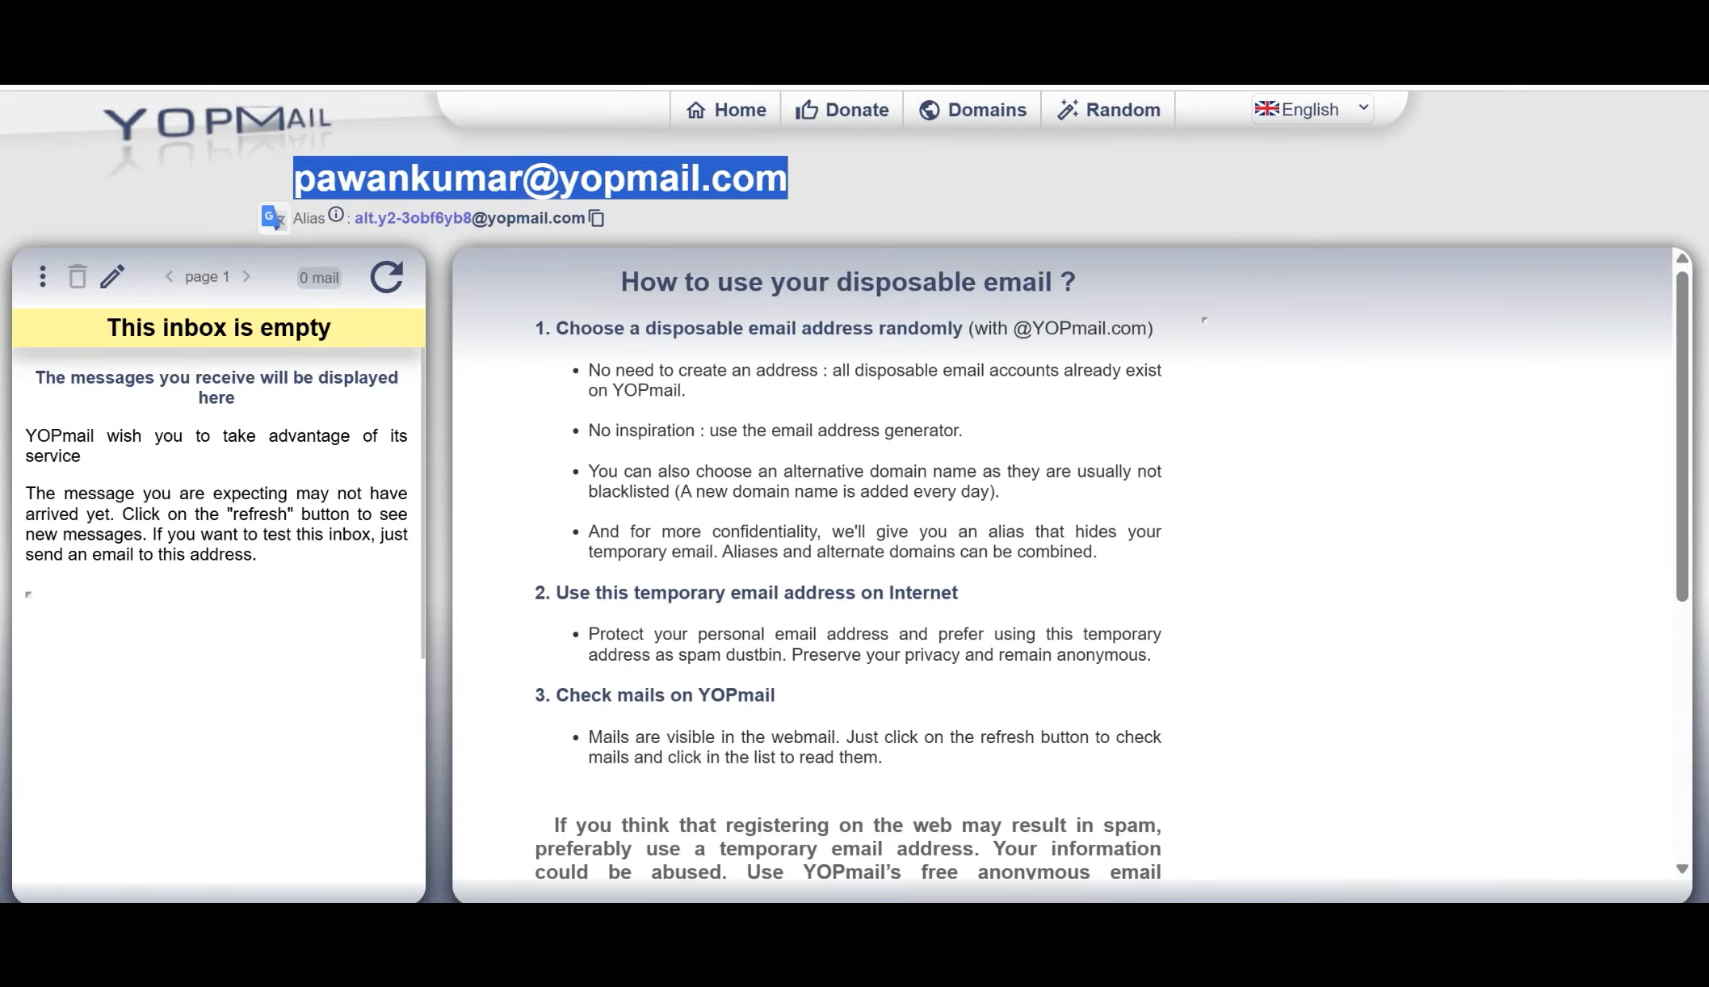
mouse_move(1123, 924)
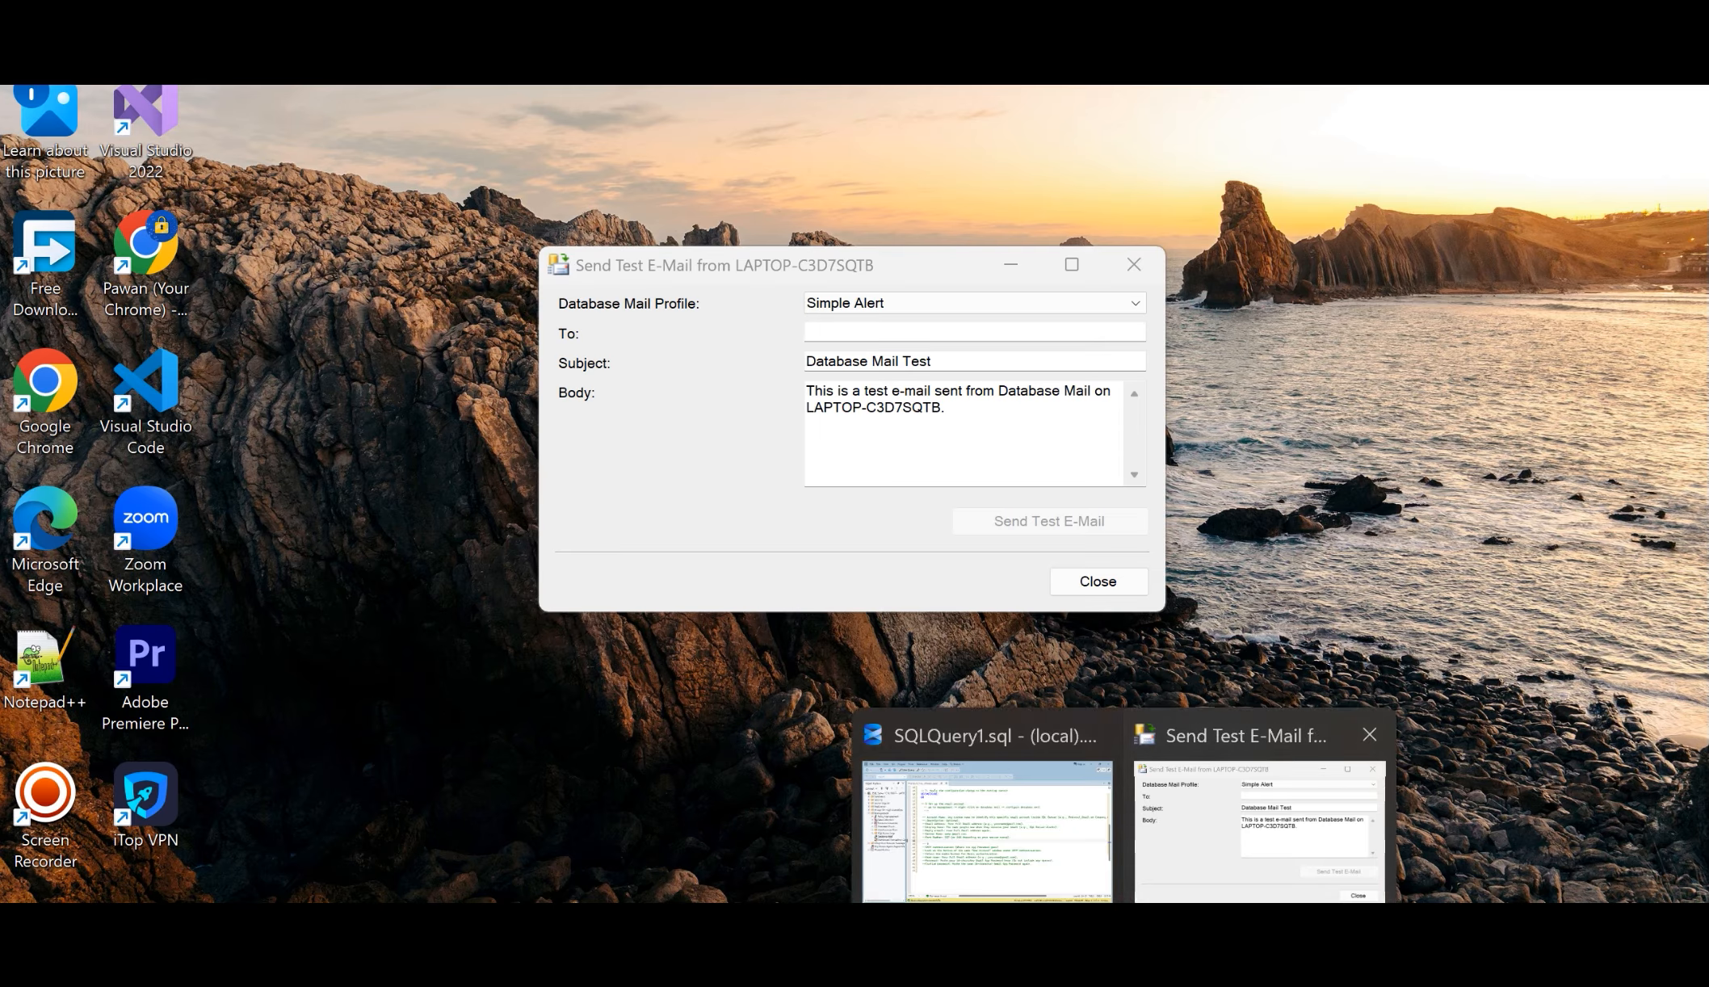
click(1260, 815)
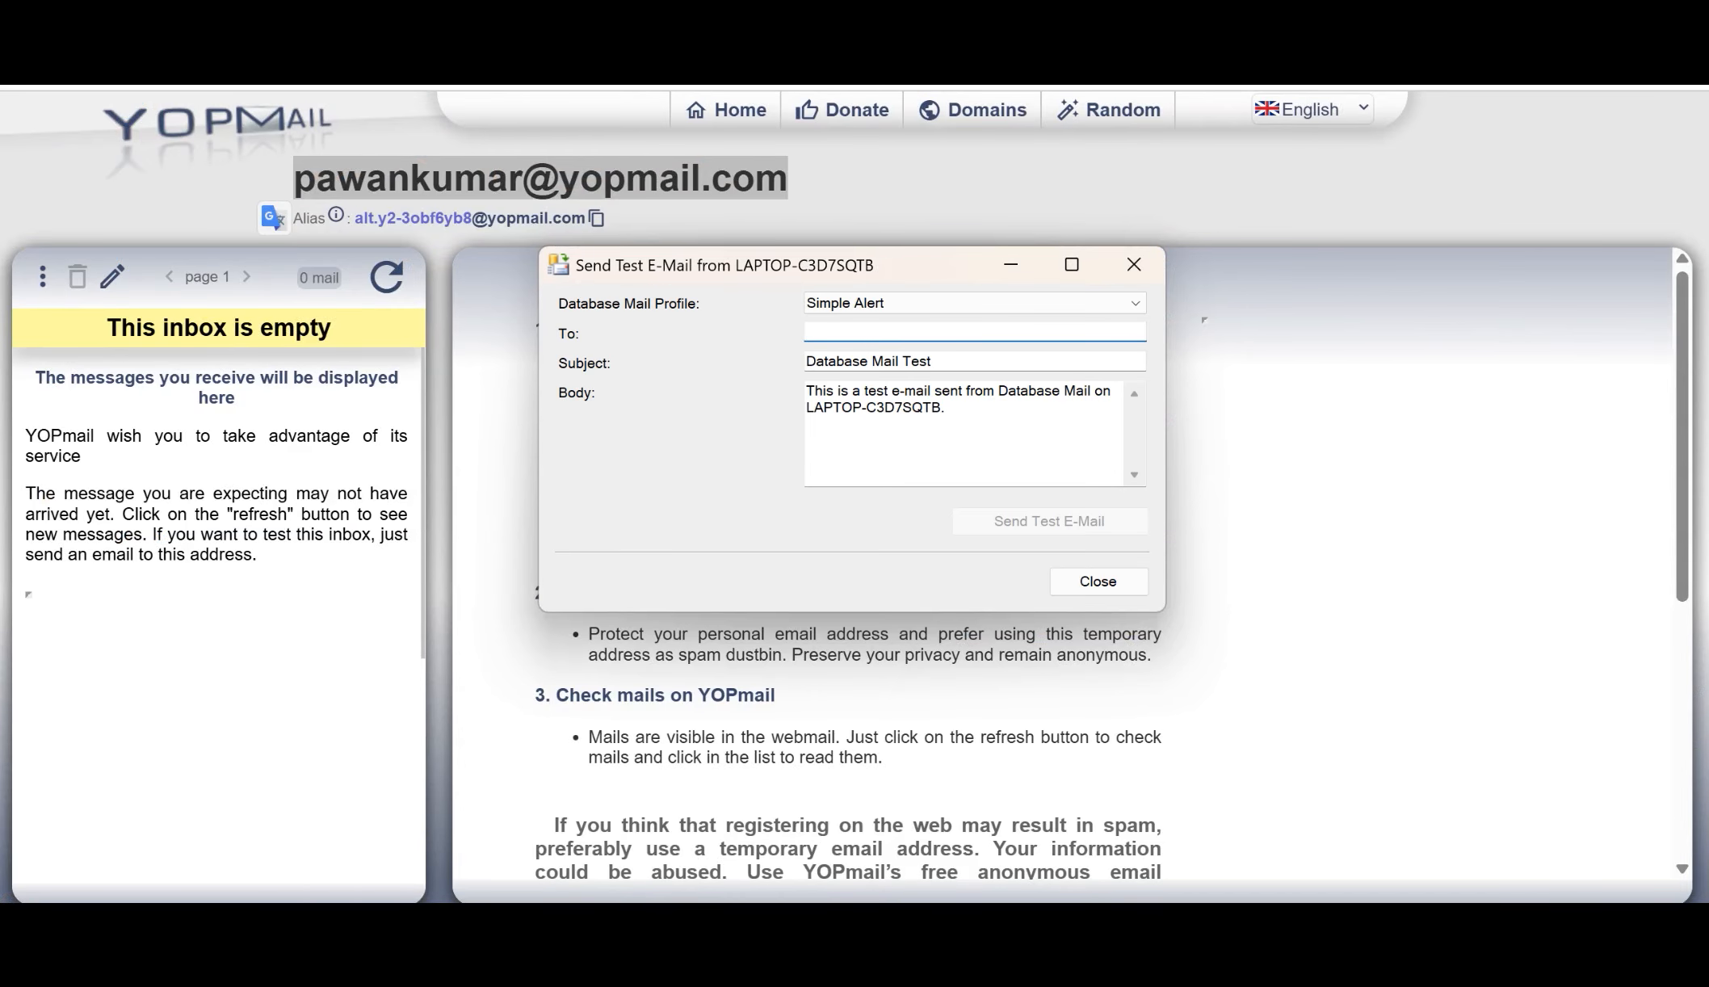
key(ctrl+v)
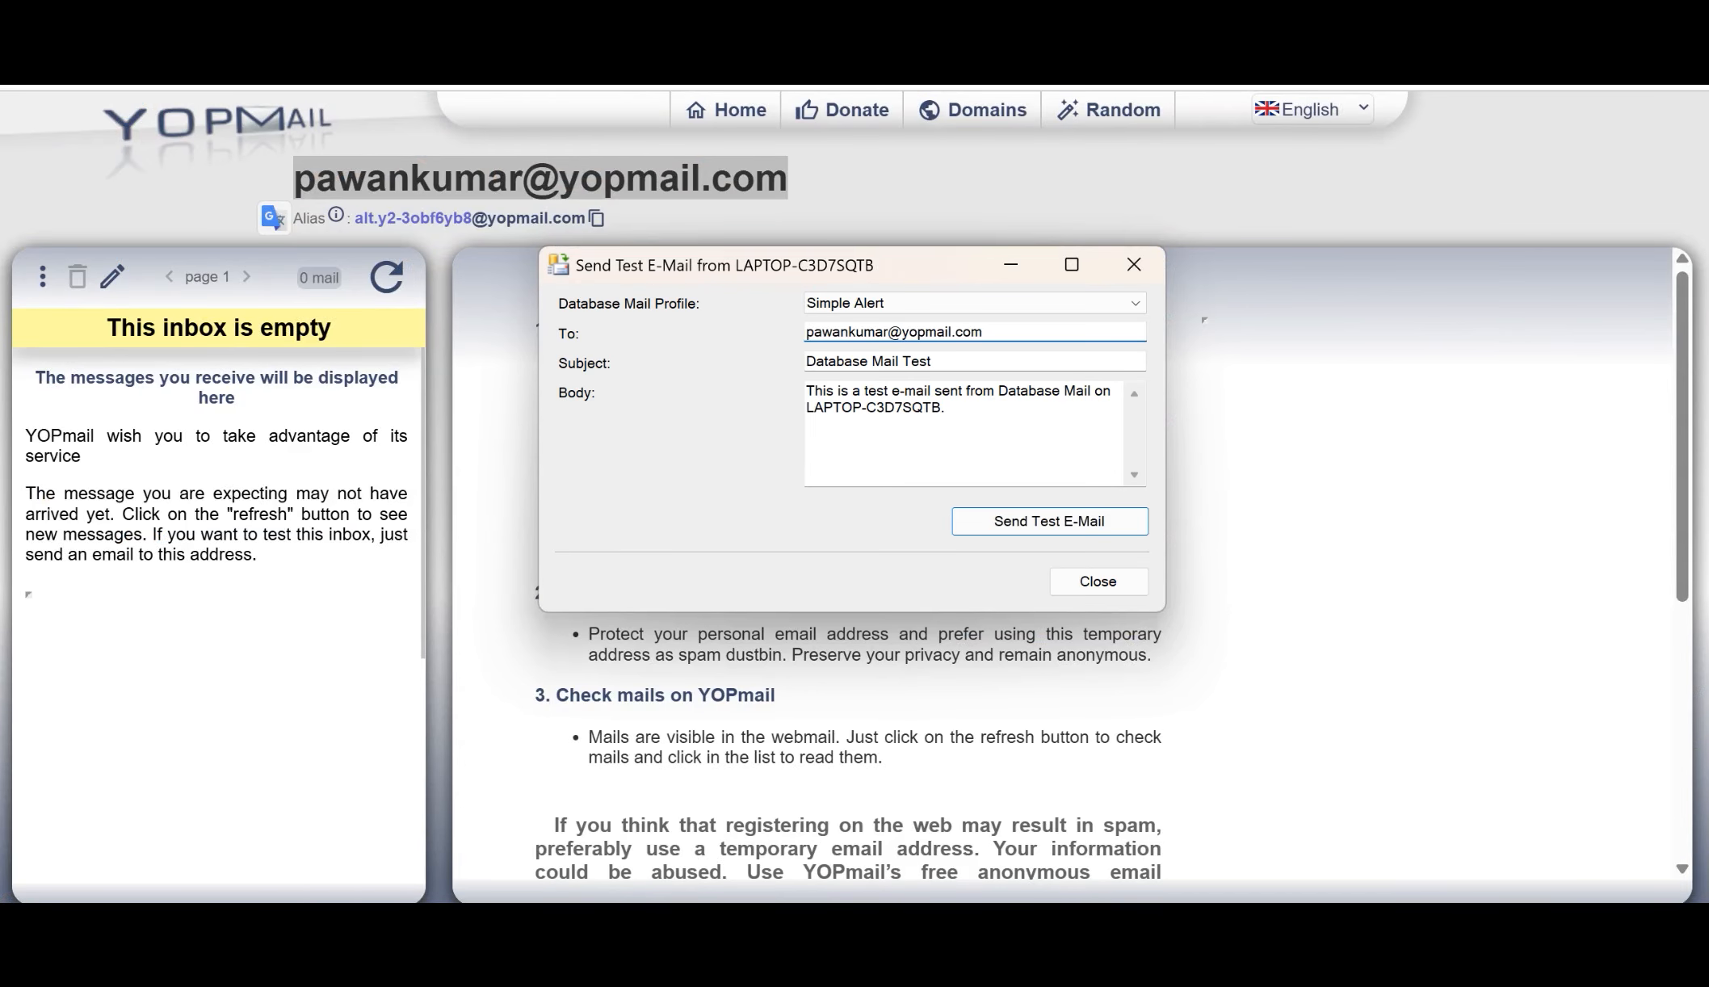
click(1050, 521)
click(882, 578)
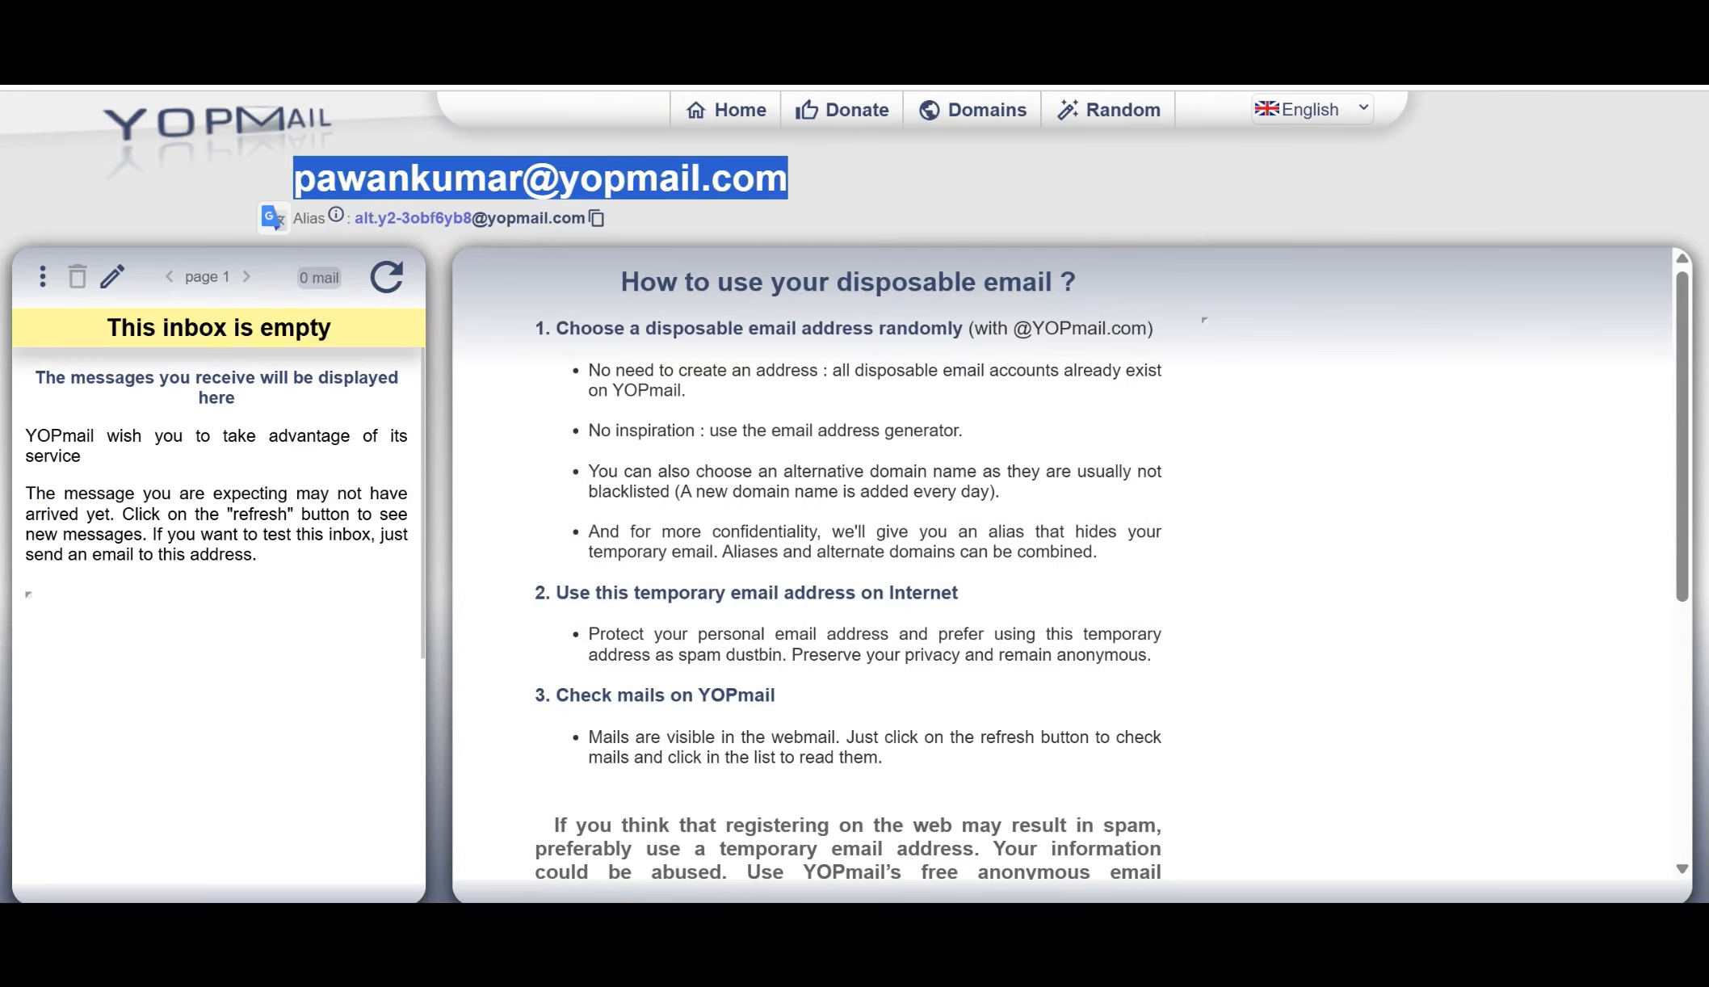
Step: Refresh the YOPmail inbox in the browser and read the body of the Database Mail Test message
mouse_move(1124, 925)
click(1124, 823)
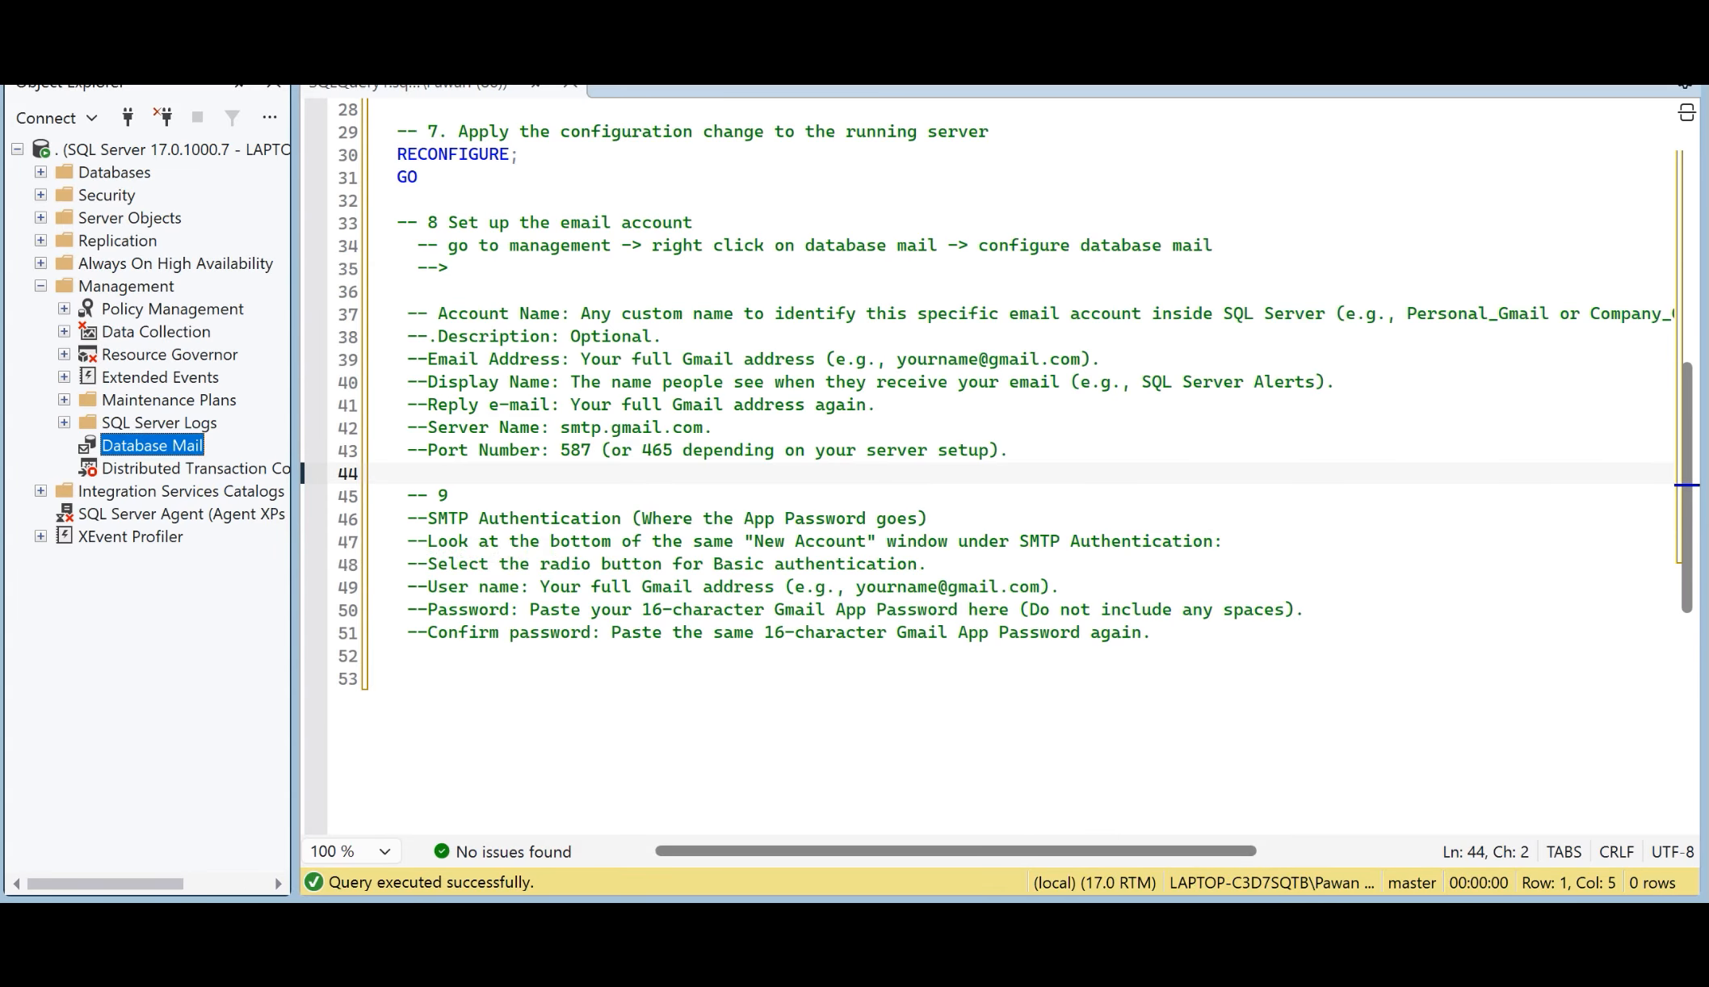
click(771, 956)
click(387, 277)
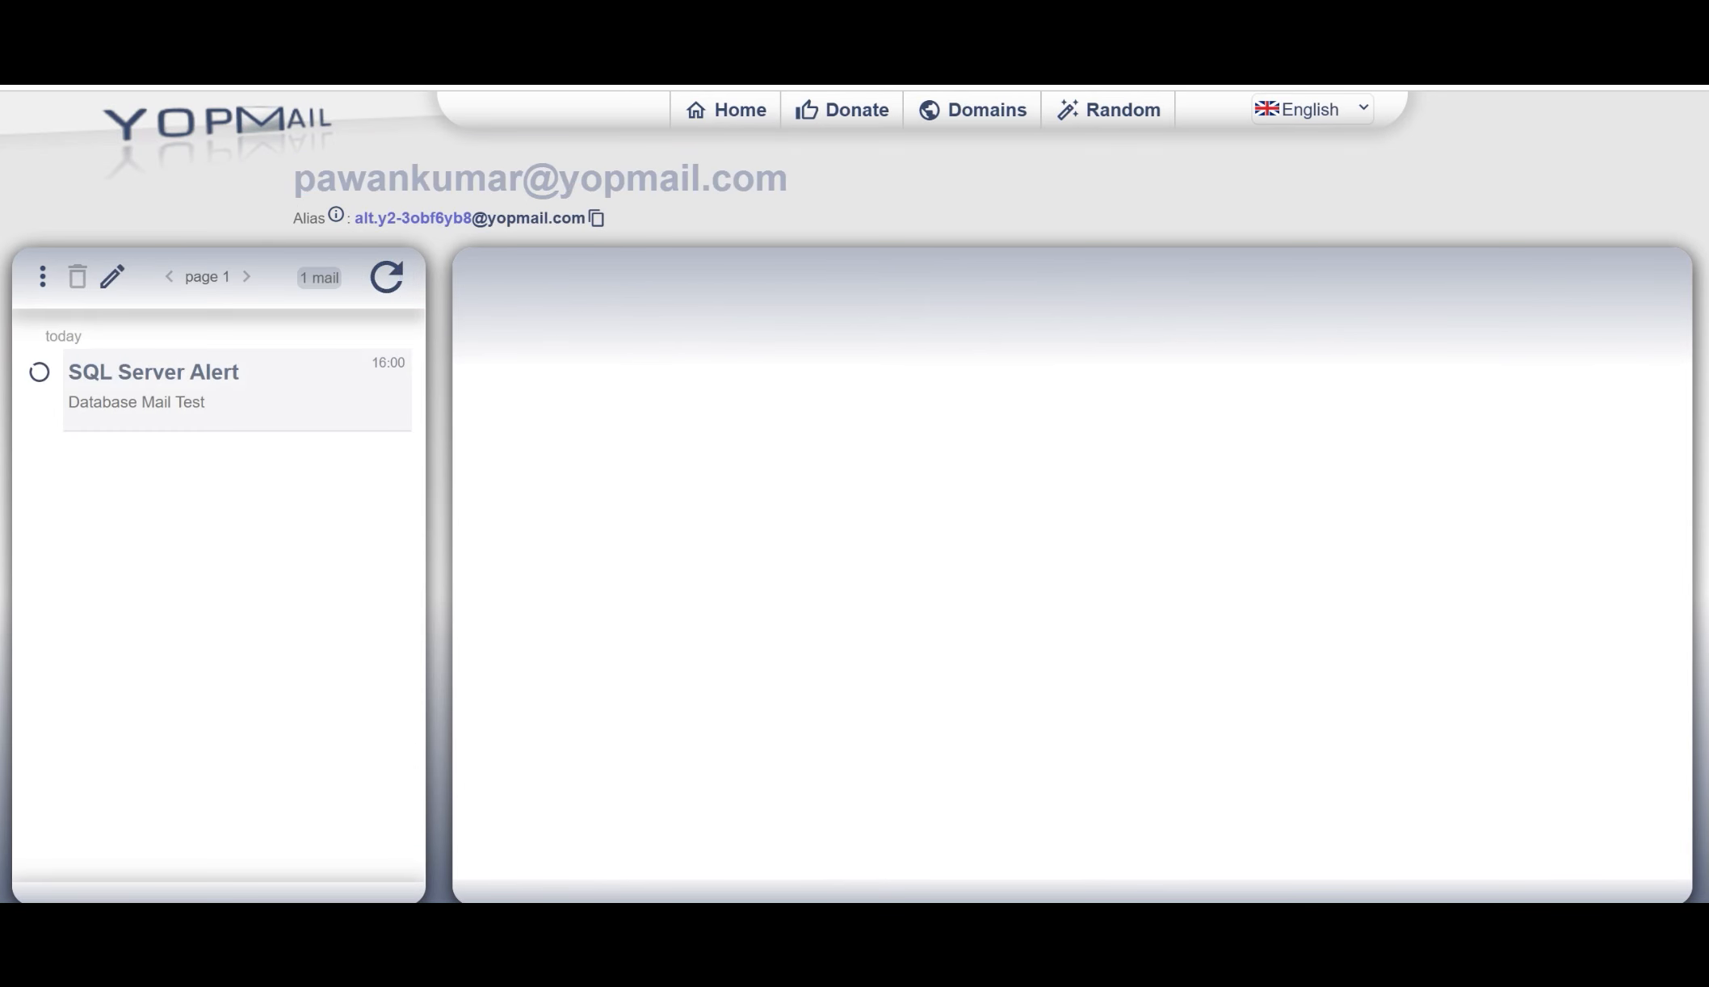
drag(1090, 399, 475, 398)
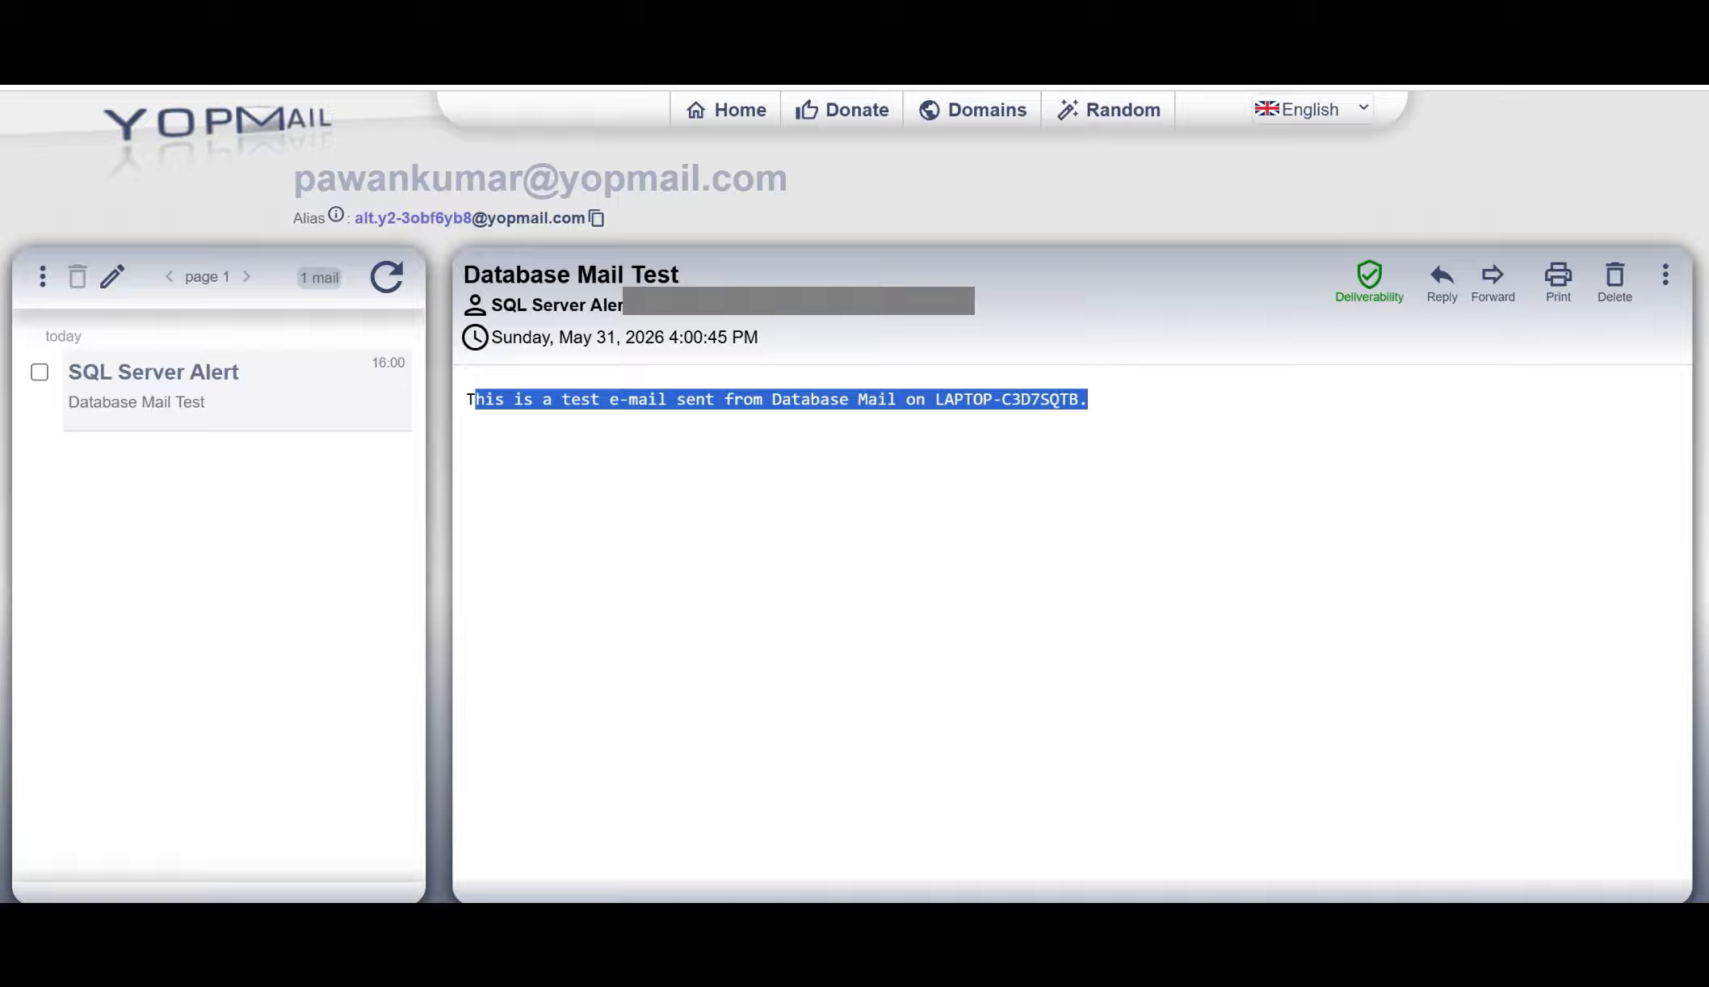
click(614, 477)
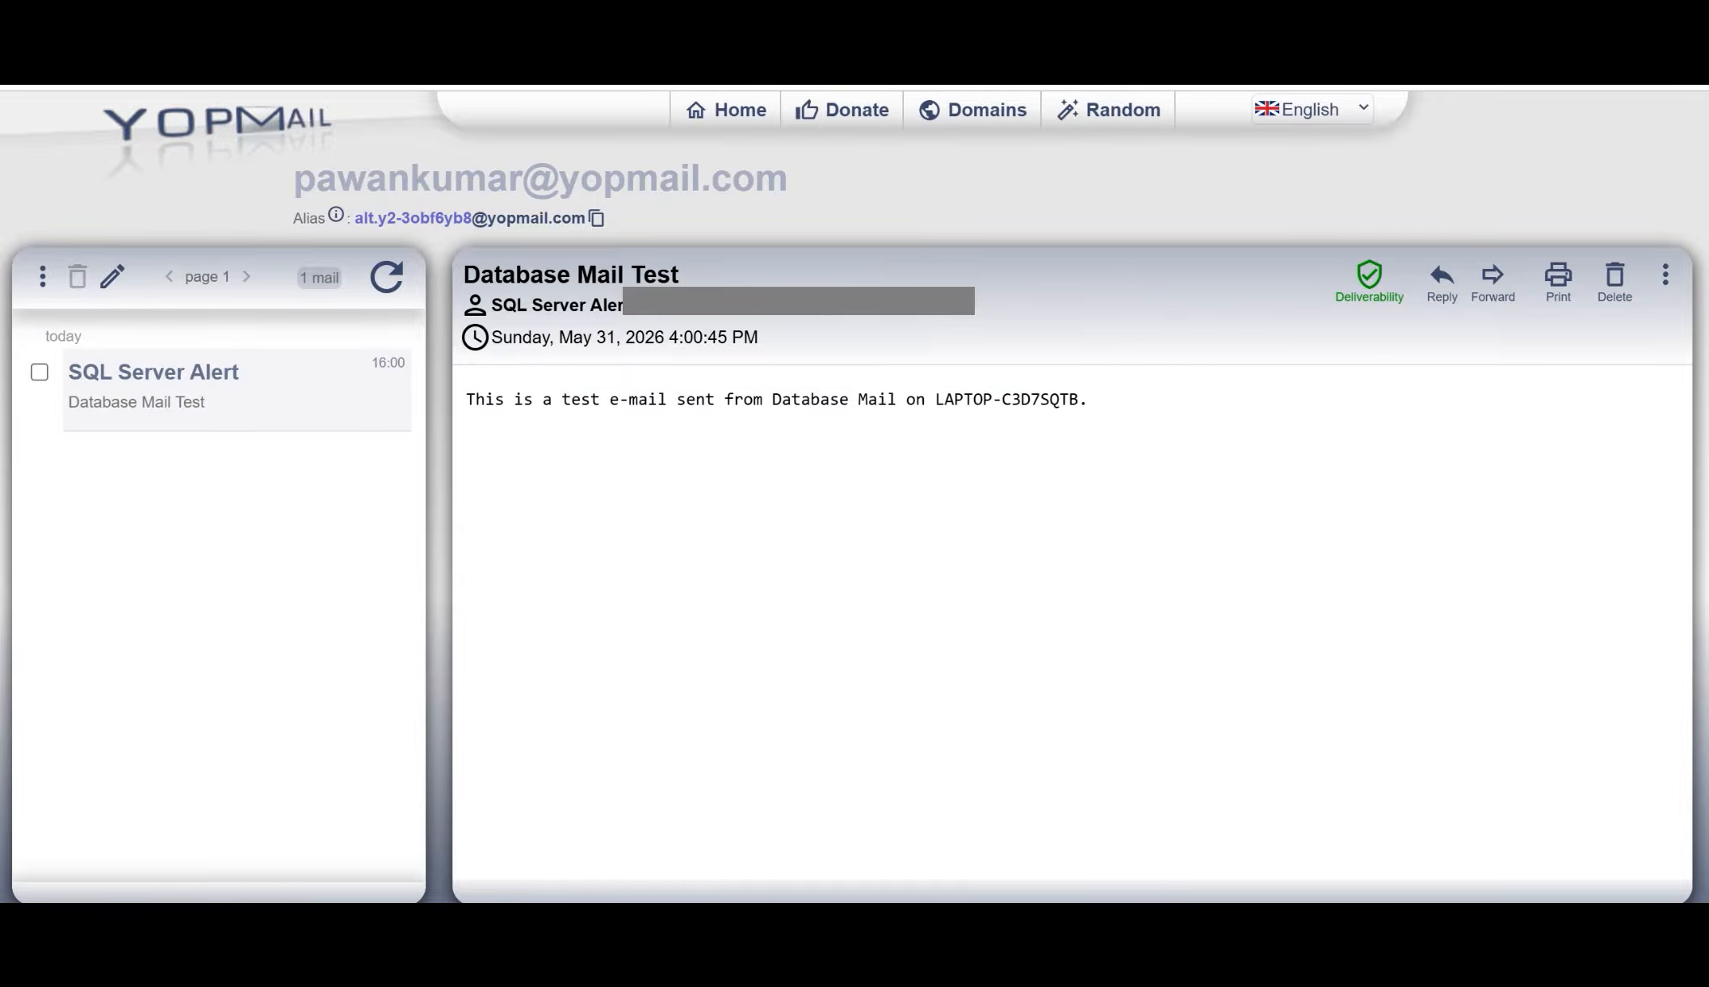
Step: Return to SQL Server Management Studio, review the Database Mail log, and close it
key(alt+Tab)
right_click(175, 446)
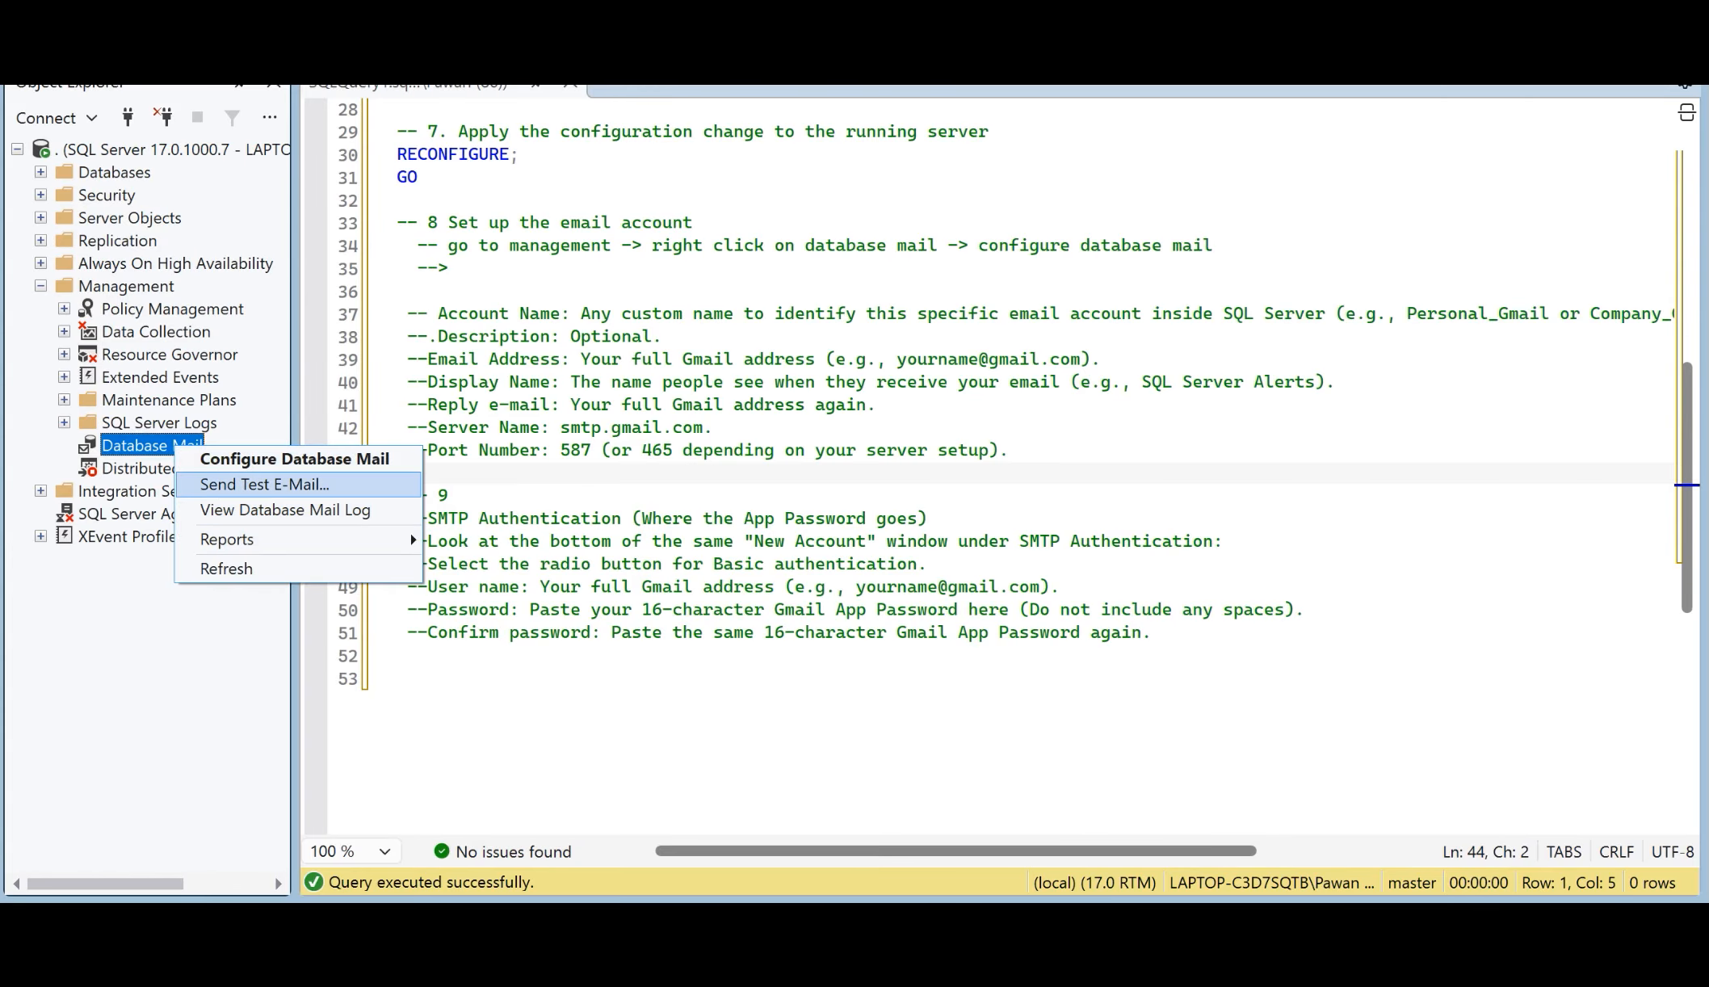
click(275, 509)
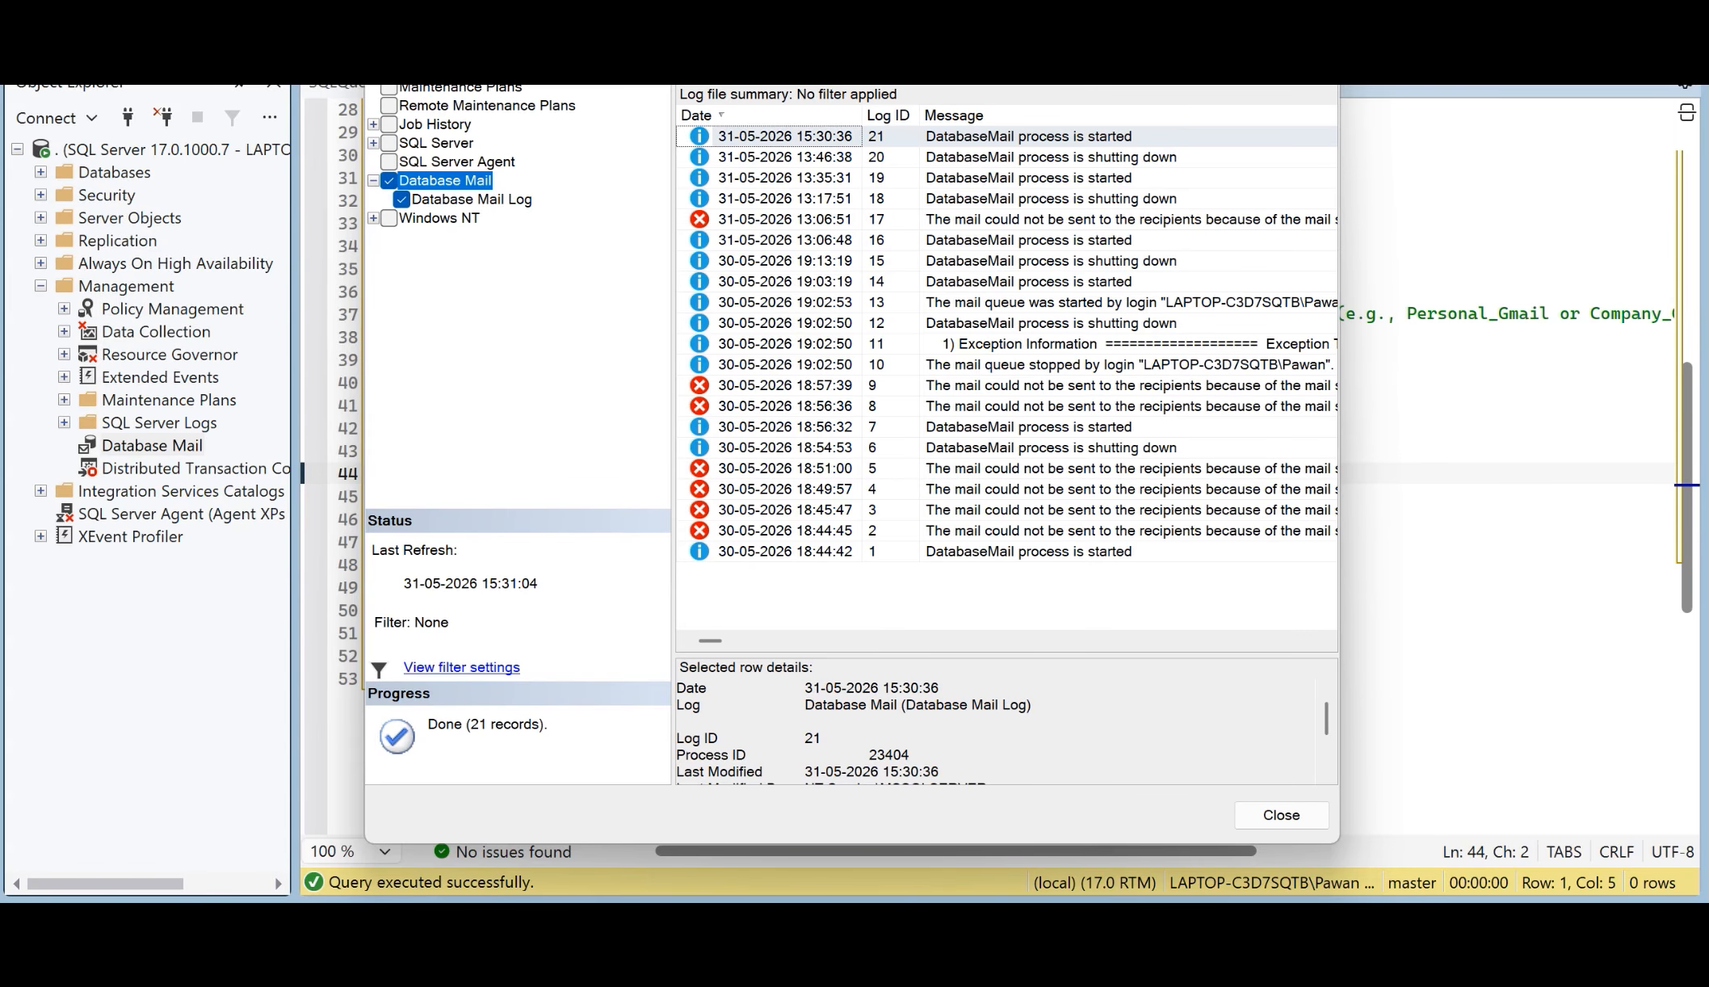
key(Escape)
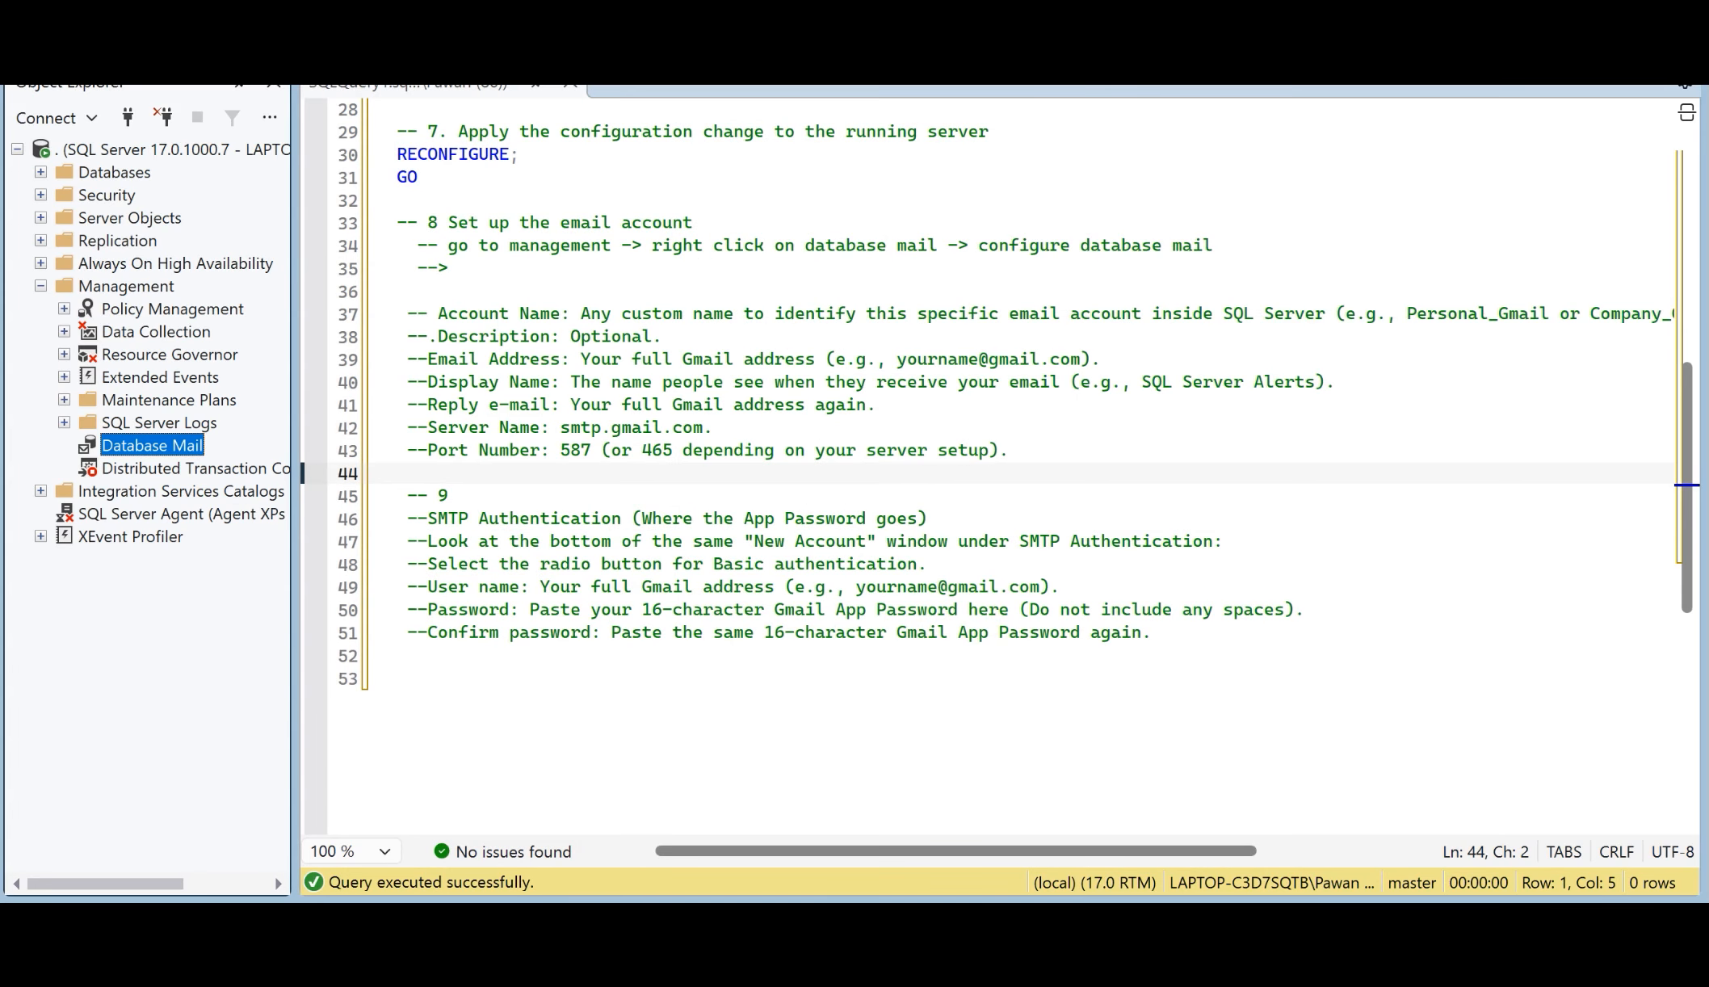
click(409, 473)
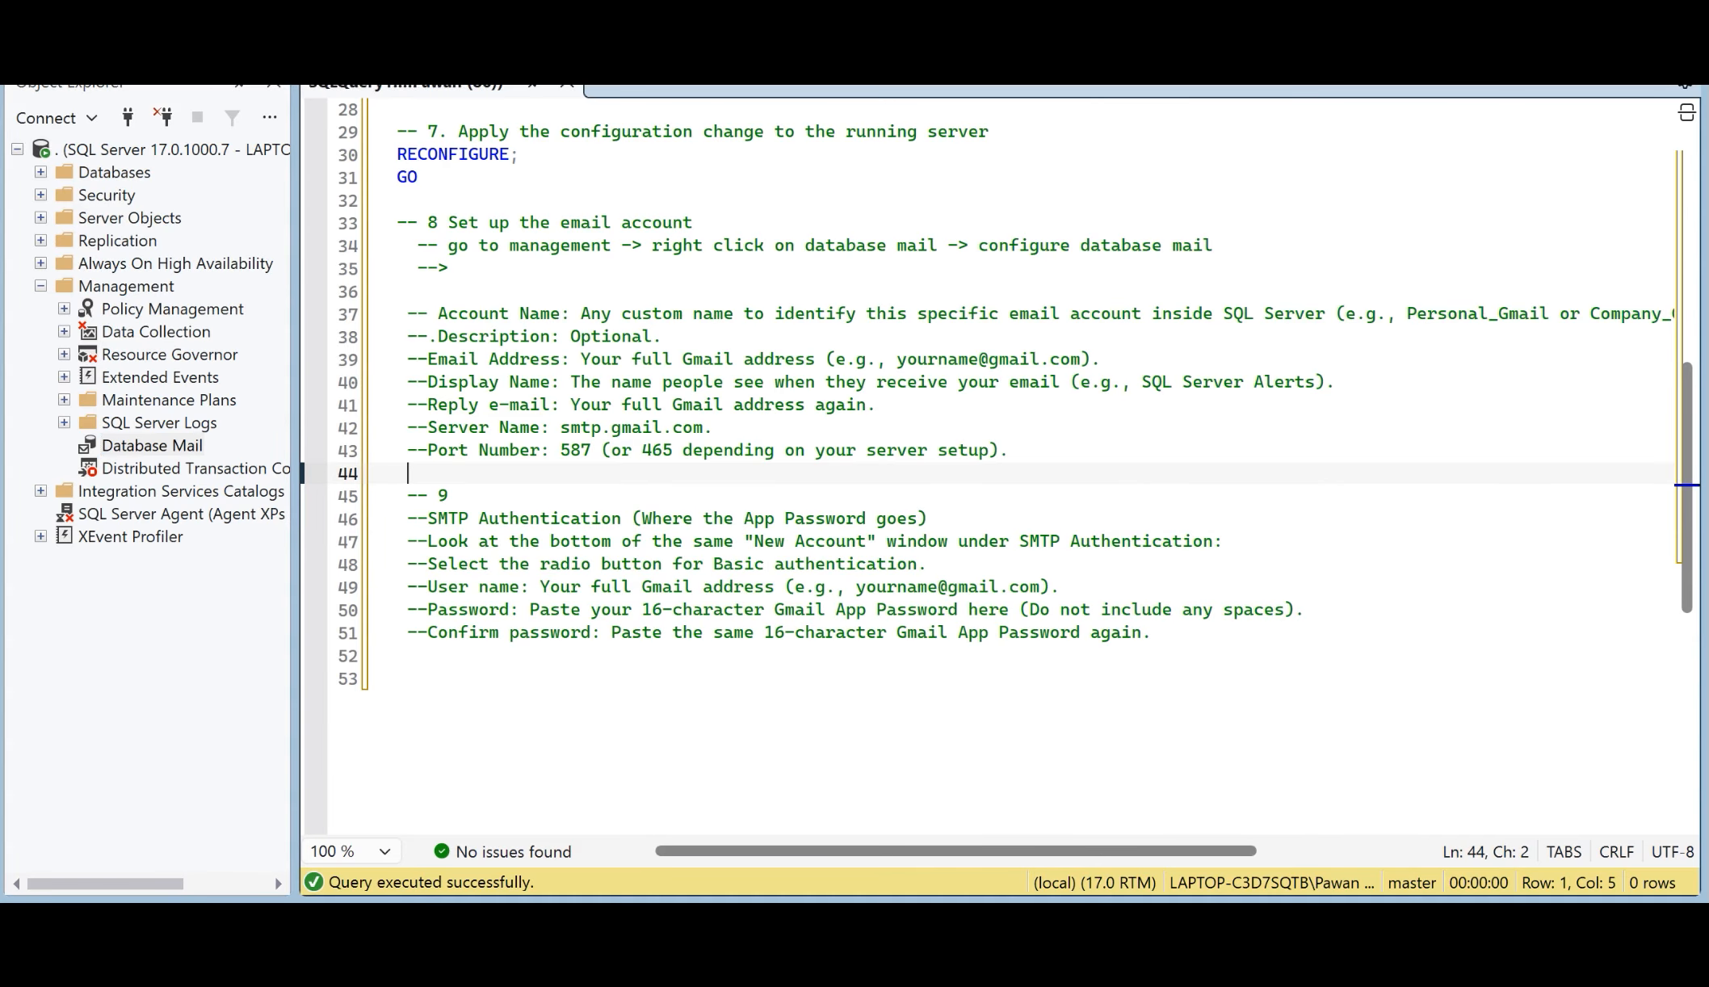